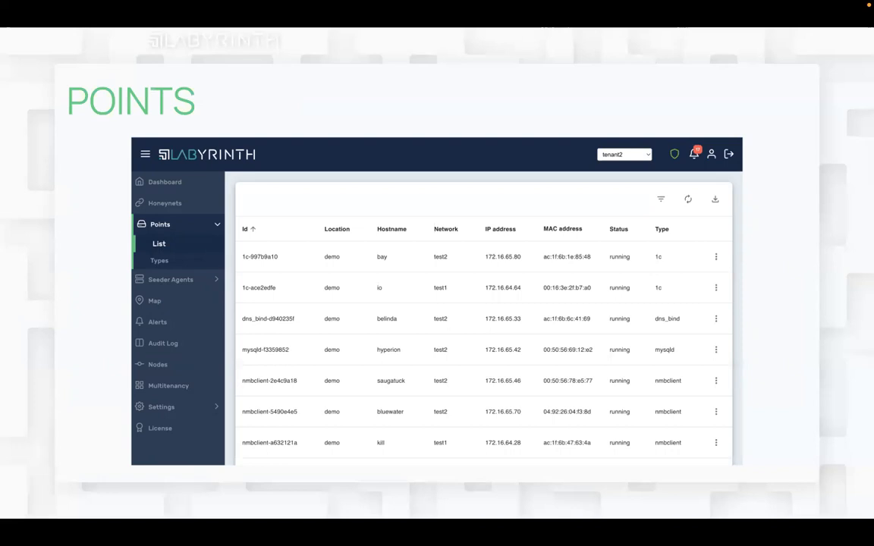
Advance past the Seeder Agents, Seeder Tasks and agenda slides, then open Labyrinth's tenant list
key("Right")
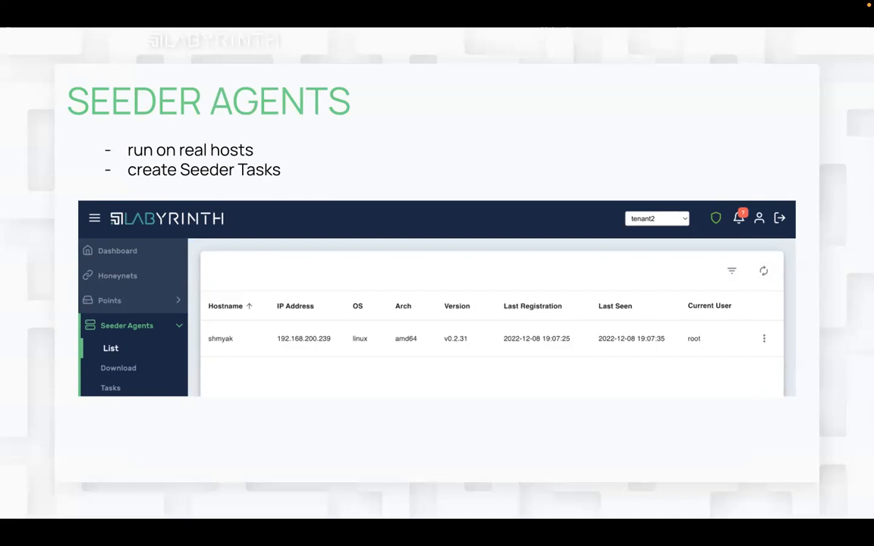
key("Right")
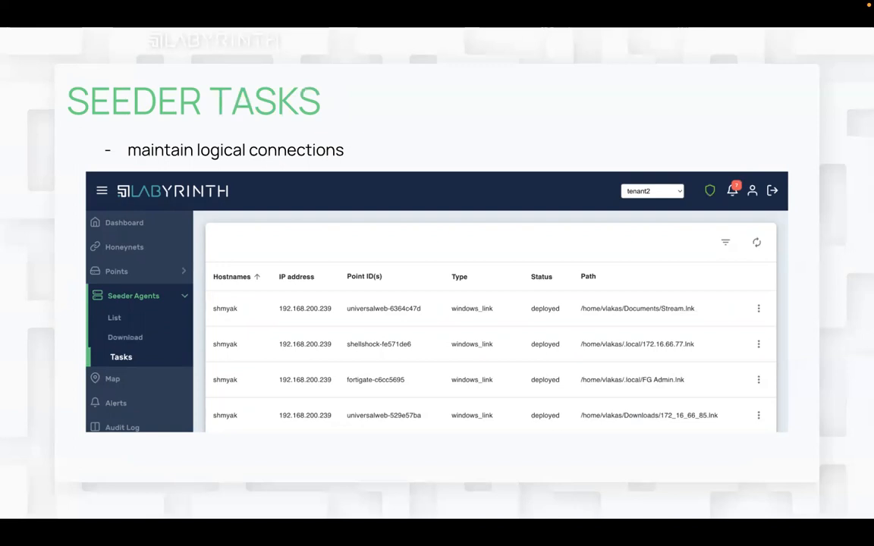
key("Right")
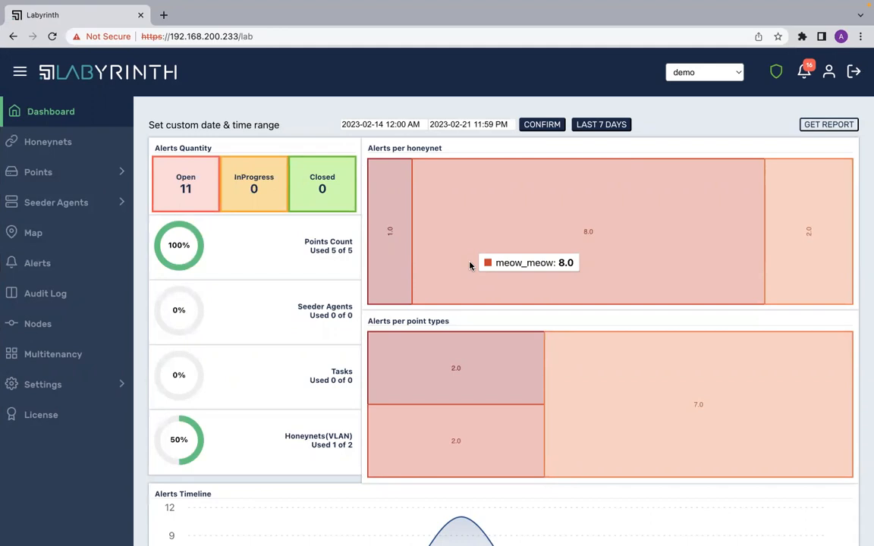
left_click(98, 364)
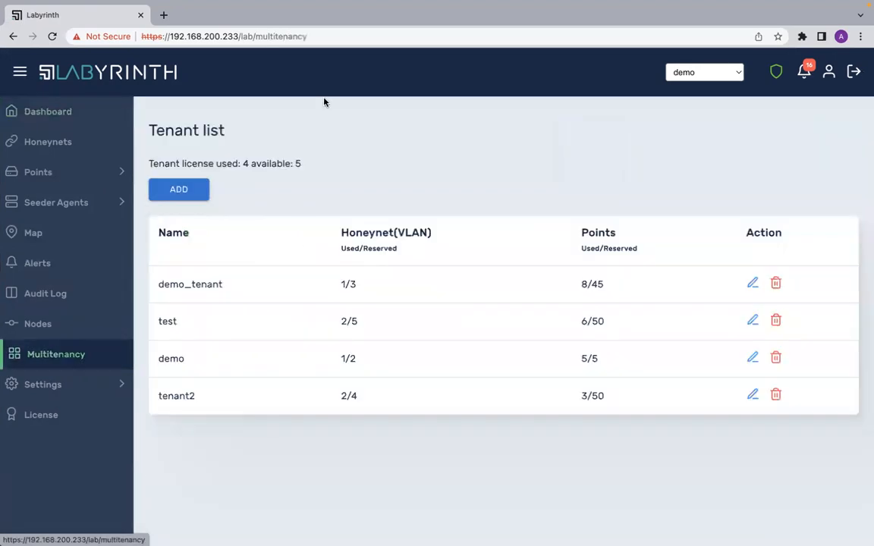
Check the tenant licence count and start a new tenant named office1
left_click_drag(313, 164, 140, 166)
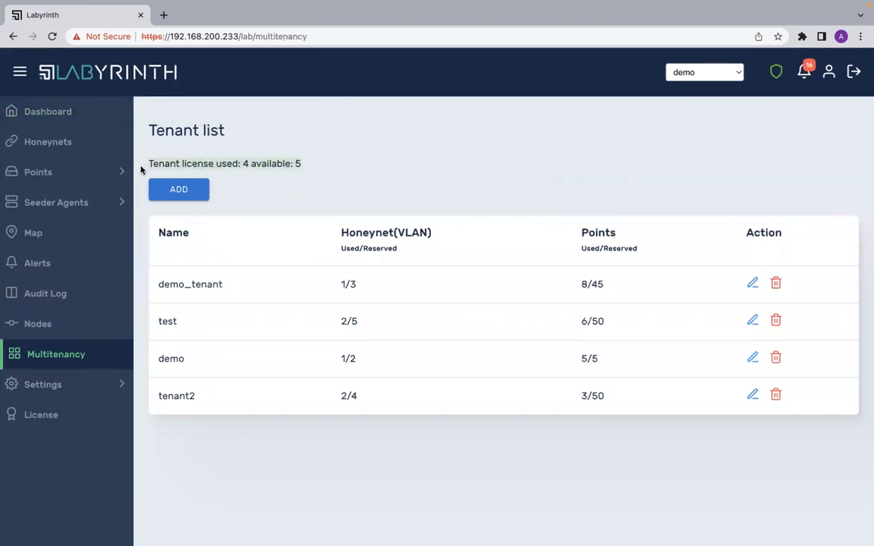
left_click(189, 197)
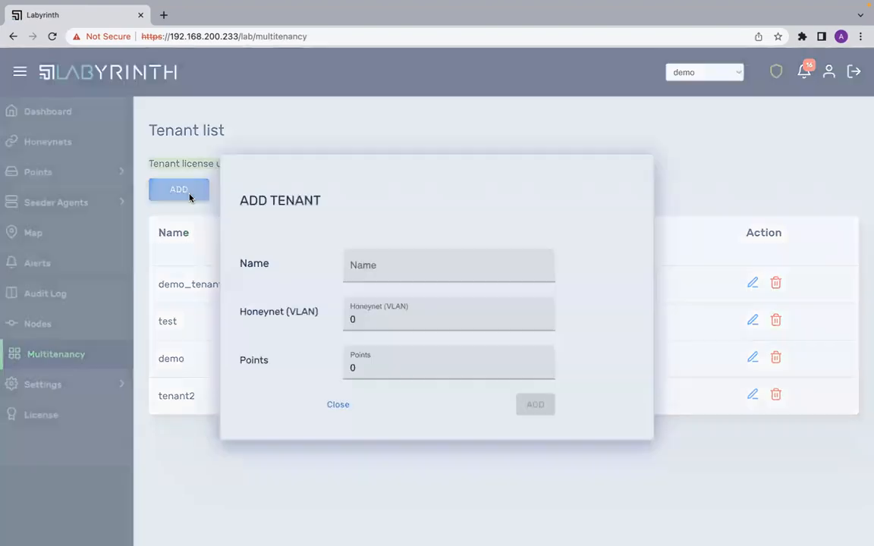
left_click(402, 262)
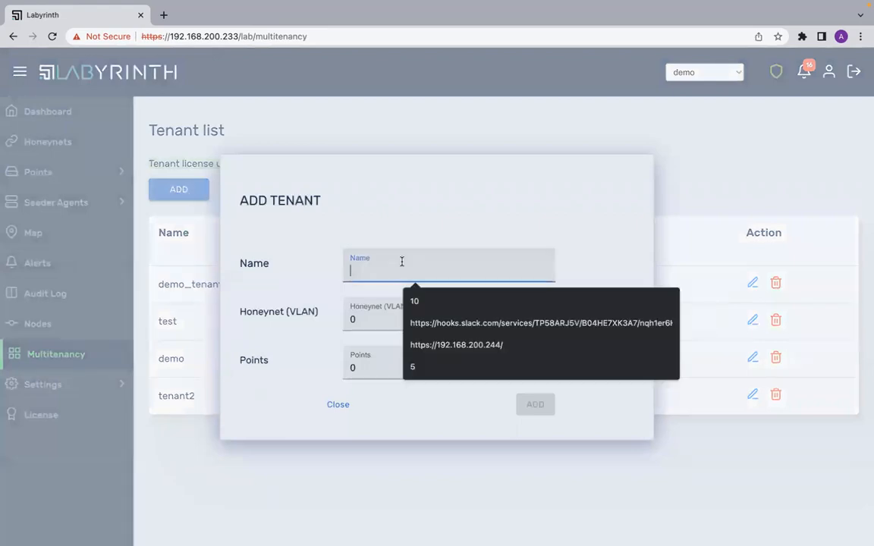
type("щ")
key("BackSpace")
key("ctrl+space")
type("off")
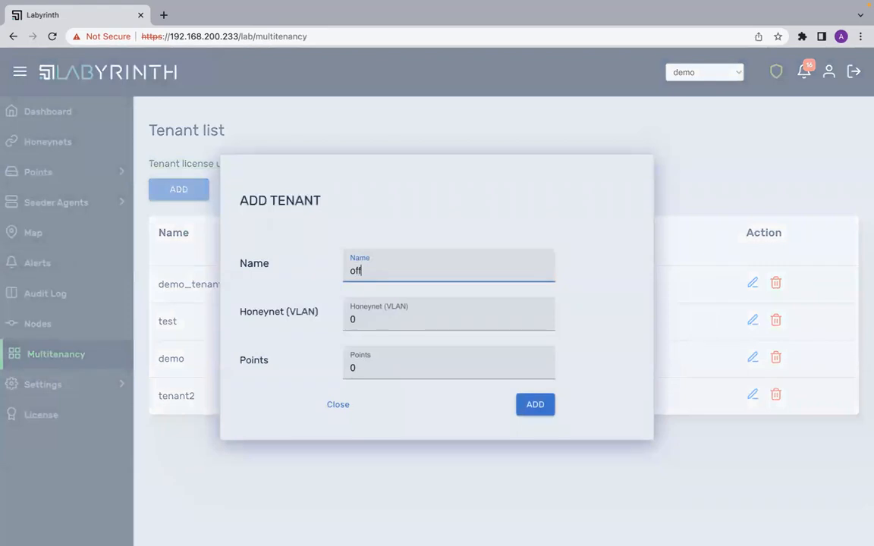
type("ice1")
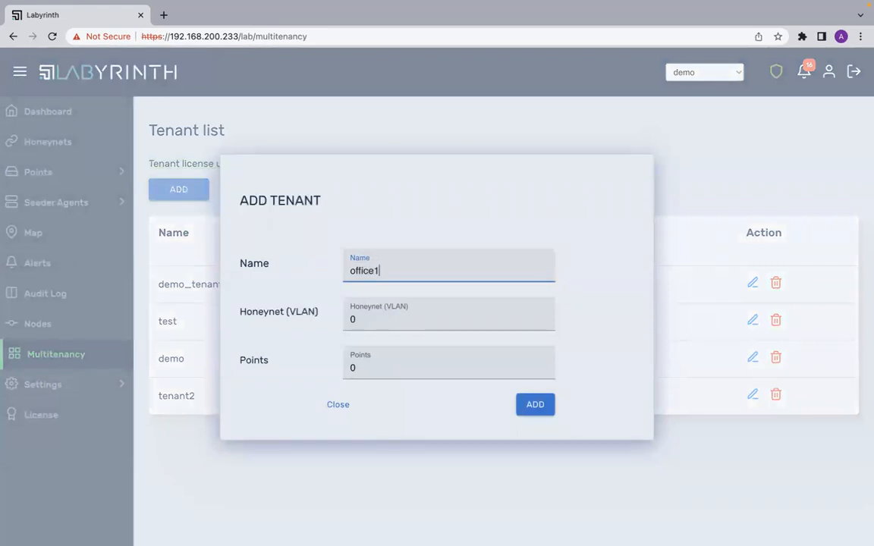
Reserve 2 honeynet VLANs and 30 points for office1 and create the tenant
left_click(412, 311)
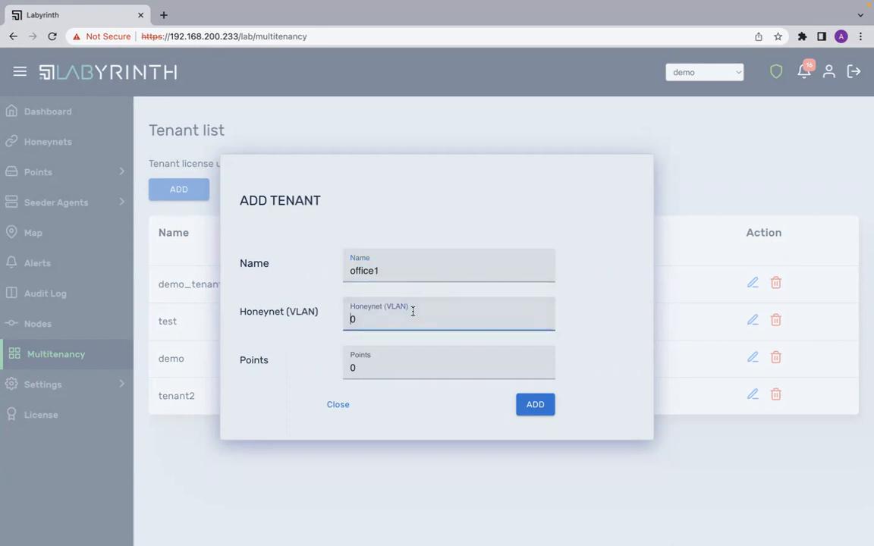
key("BackSpace")
type("2")
left_click(410, 358)
key("BackSpace")
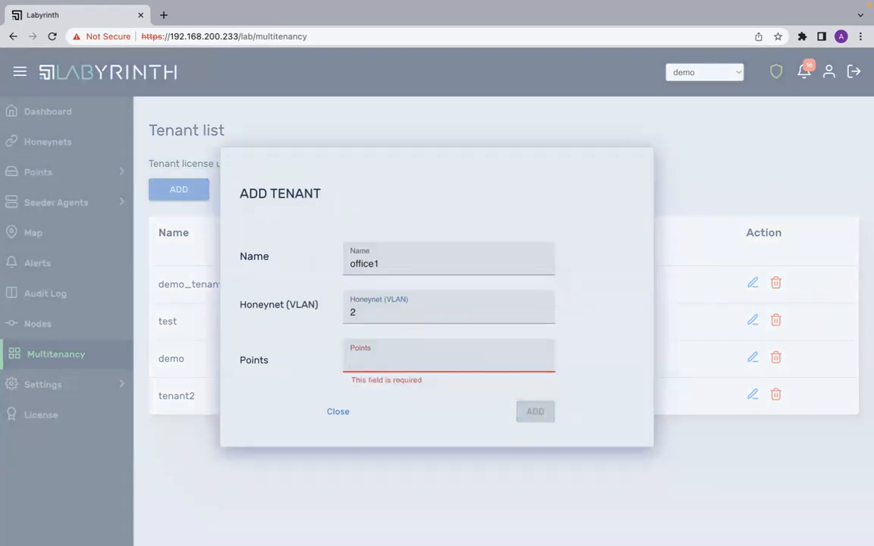
type("30")
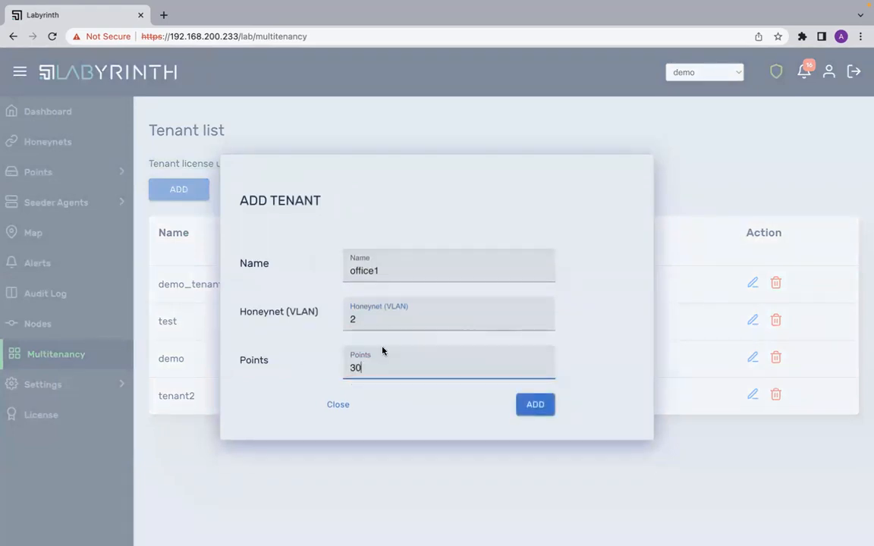
left_click(534, 405)
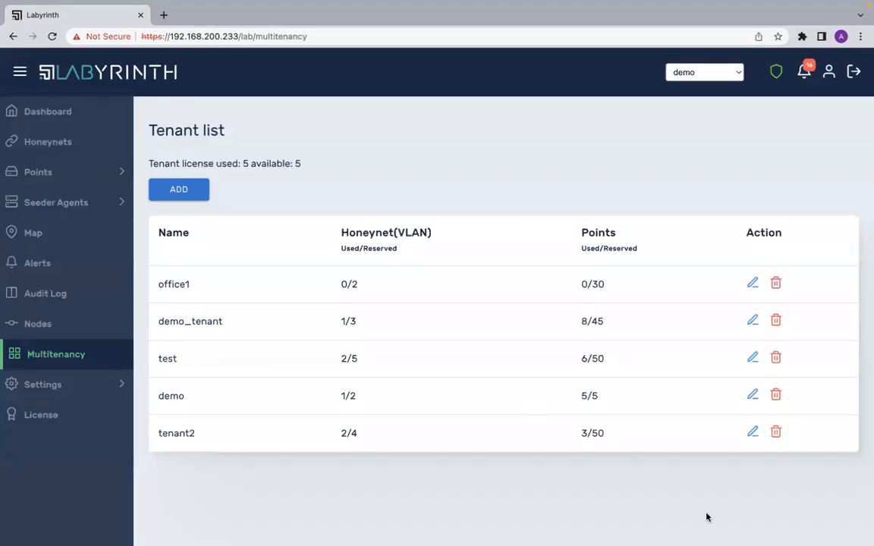
Inspect the new office1 tenant's edit form and close it without changes
left_click_drag(189, 285, 151, 286)
left_click(475, 94)
left_click(753, 286)
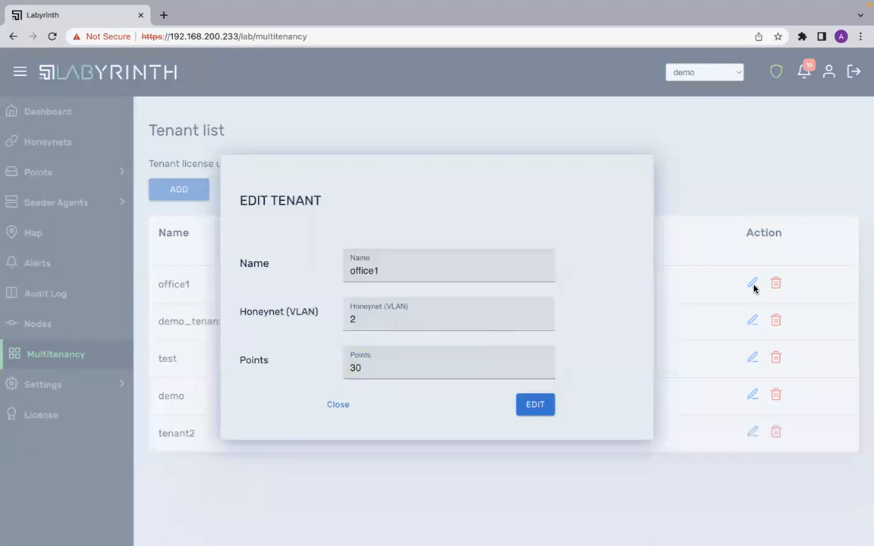
left_click(724, 190)
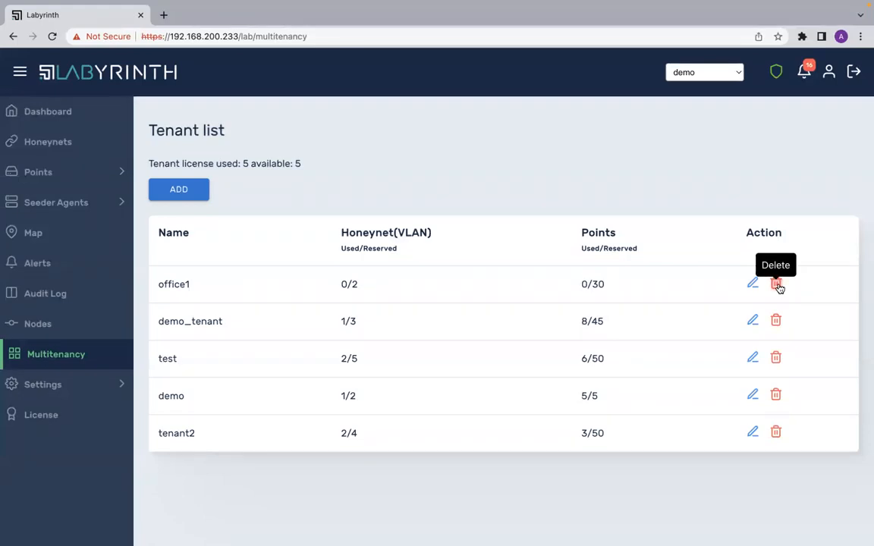
Switch the active tenant to office1 and expand the Settings section
left_click(734, 72)
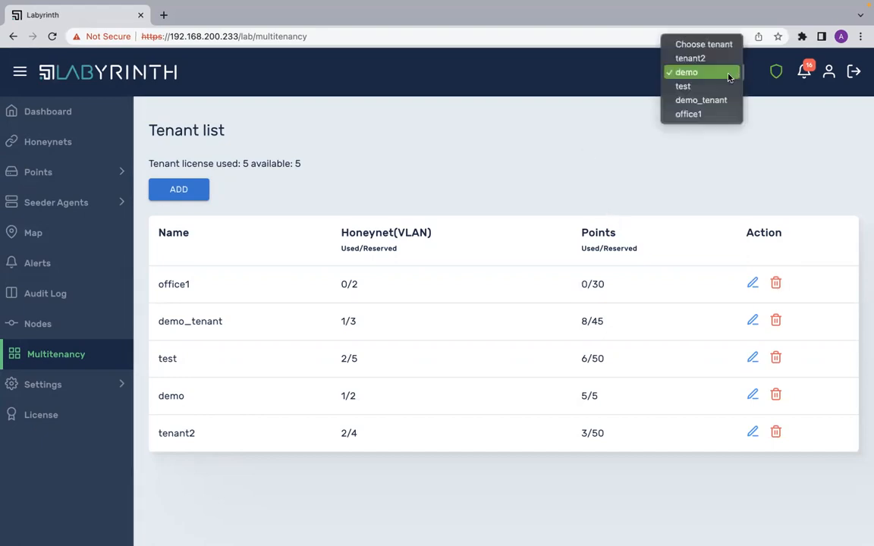
left_click(712, 115)
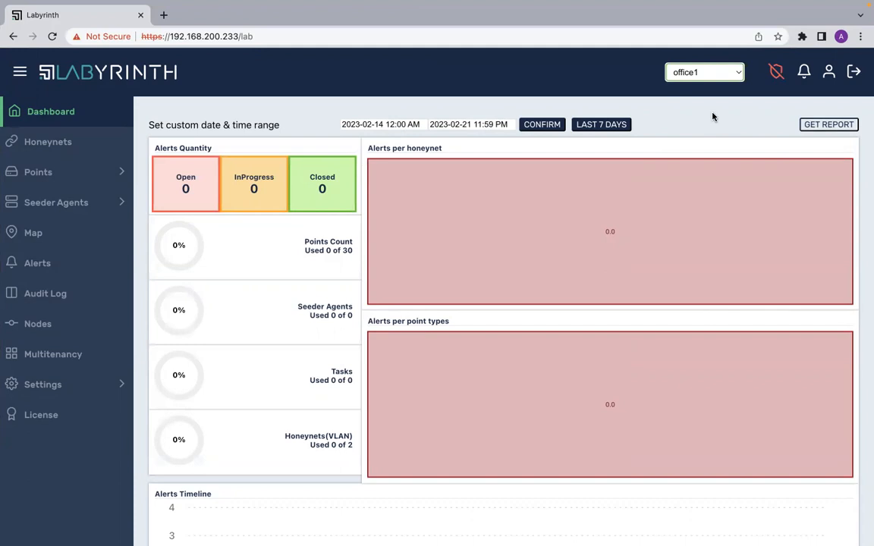
left_click(105, 393)
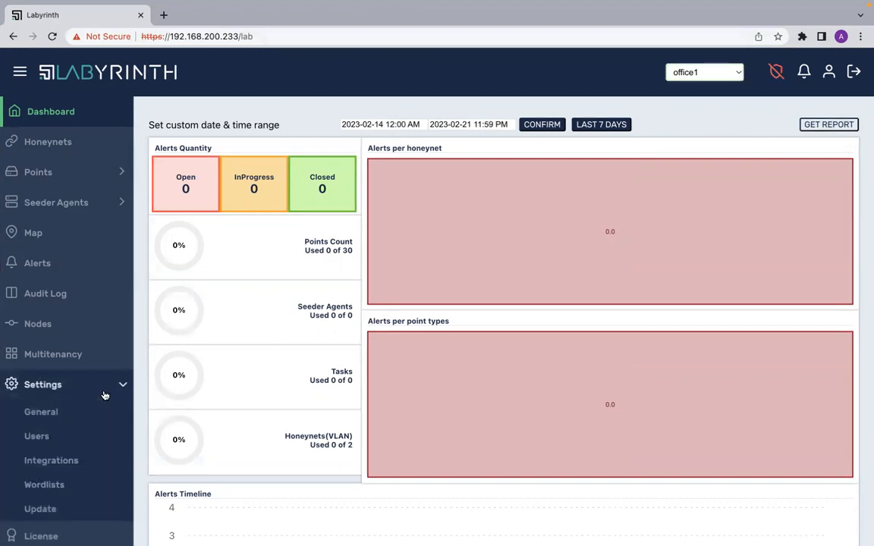
Open the Wordlists settings page, then switch to the Terminal workspace
left_click(76, 486)
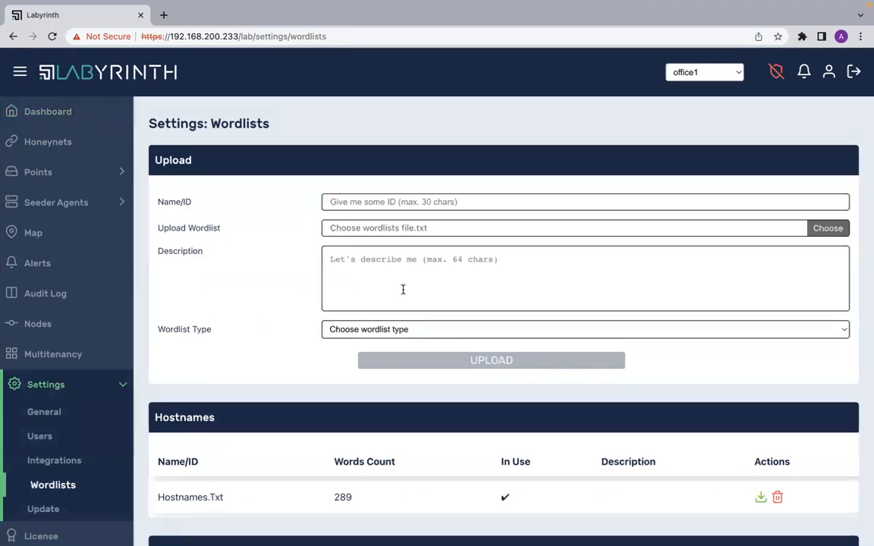
key("ctrl+Right")
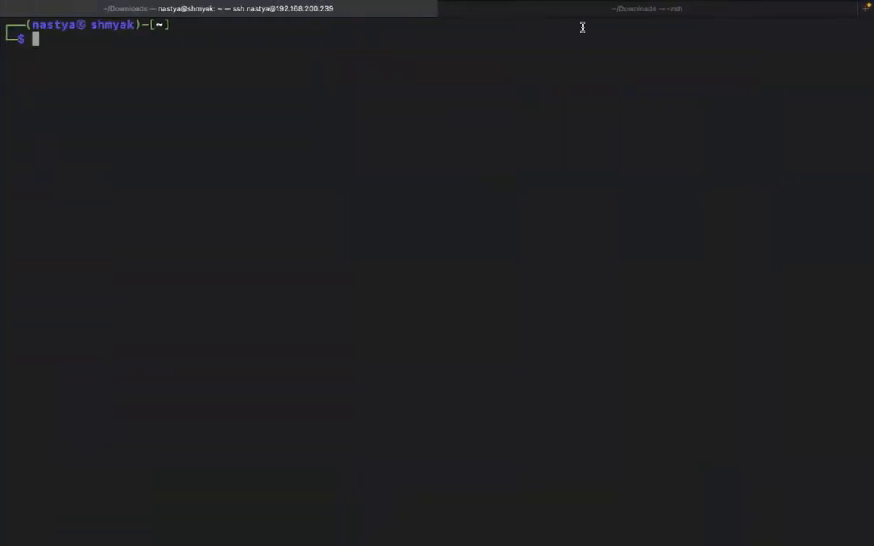
In the local shell, move to Desktop and rerun the urandom command generating passwd_demo.txt
left_click(570, 8)
type("cd")
key("Return")
type("cd Des")
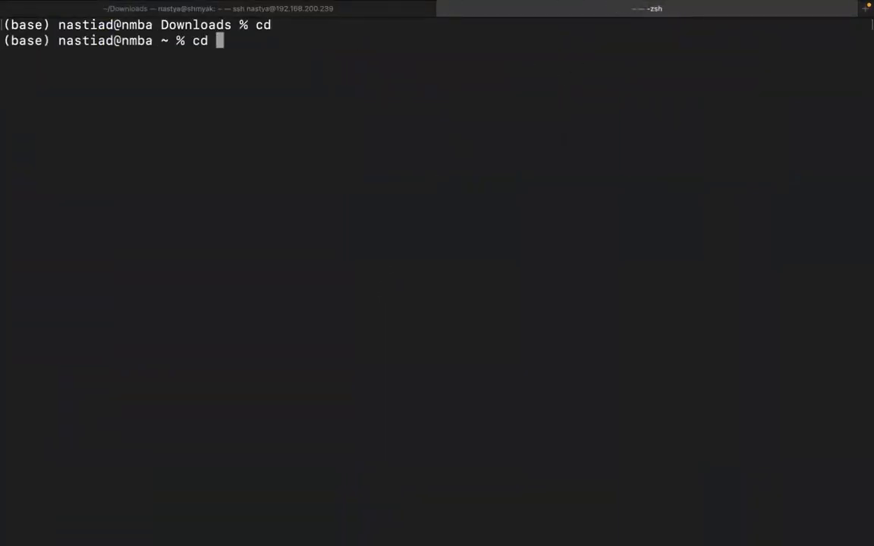
key("Tab")
key("Return")
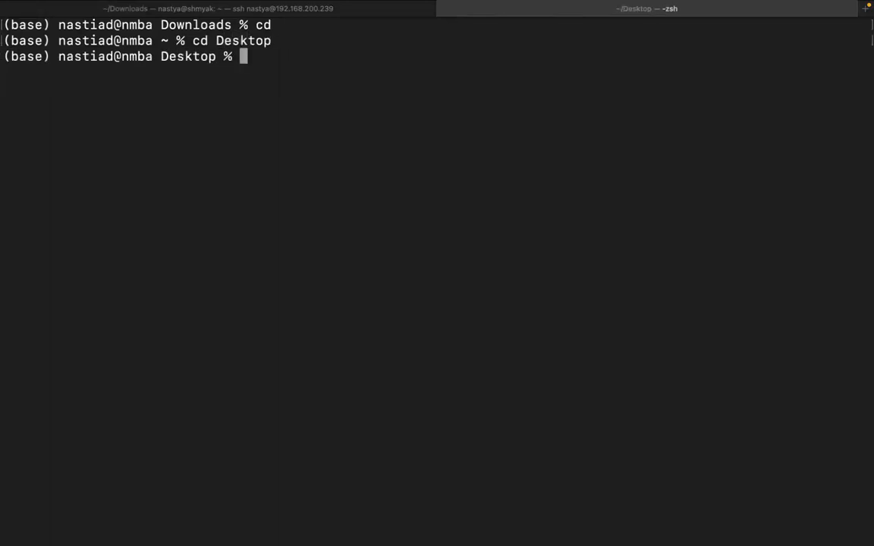
key("ctrl+r")
type("ca")
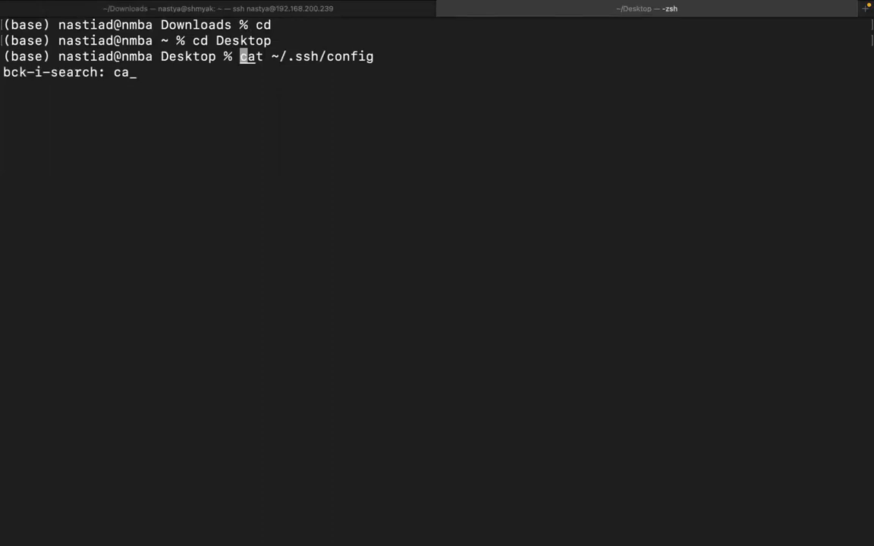
type("t /")
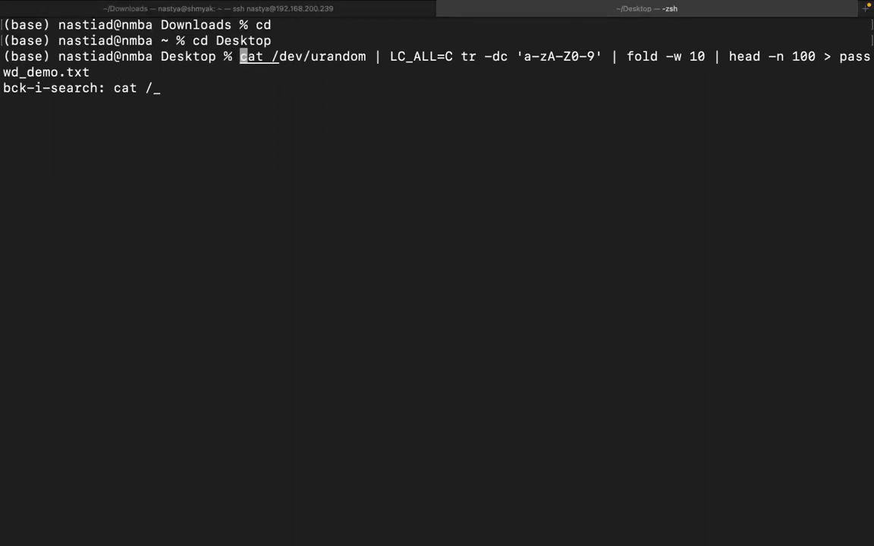
key("Return")
List the first ten passwords in passwd_demo.txt, select two, and return to Labyrinth
type("head")
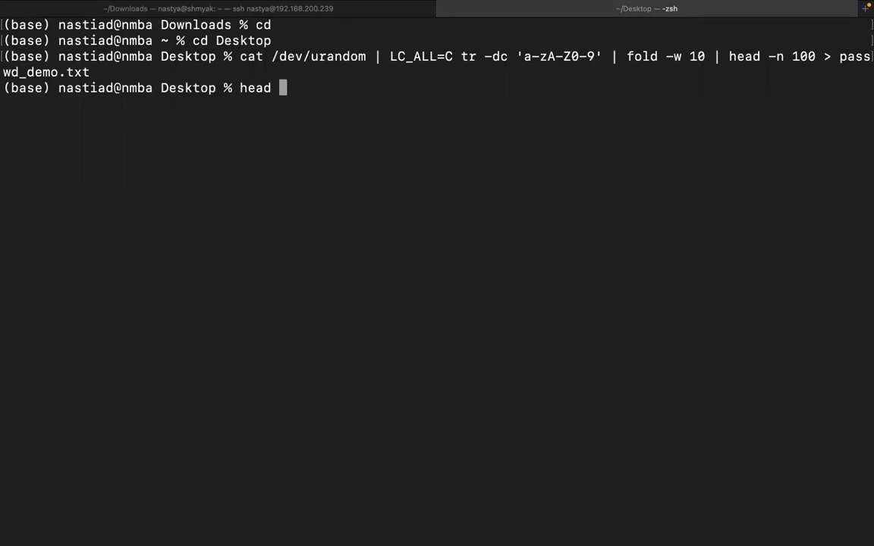
type("passw")
key("Tab")
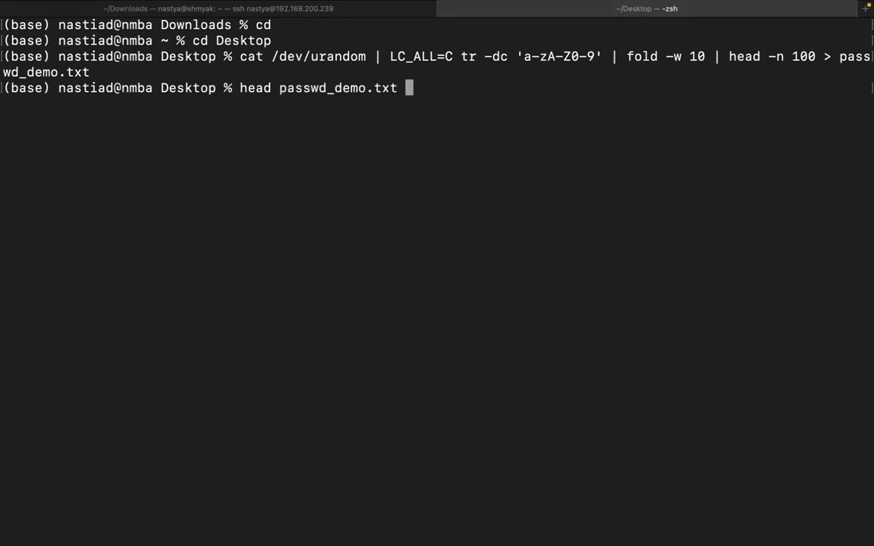
key("Return")
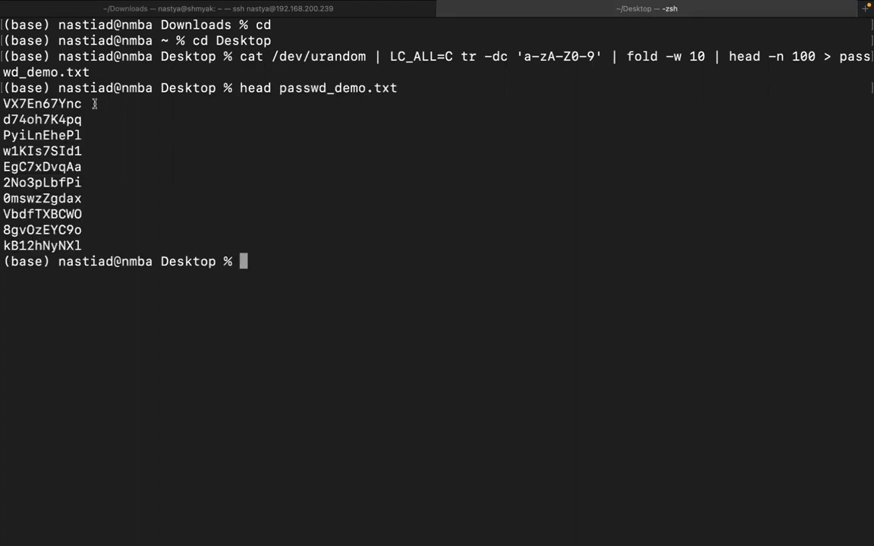
left_click_drag(84, 103, 2, 104)
left_click_drag(83, 119, 3, 119)
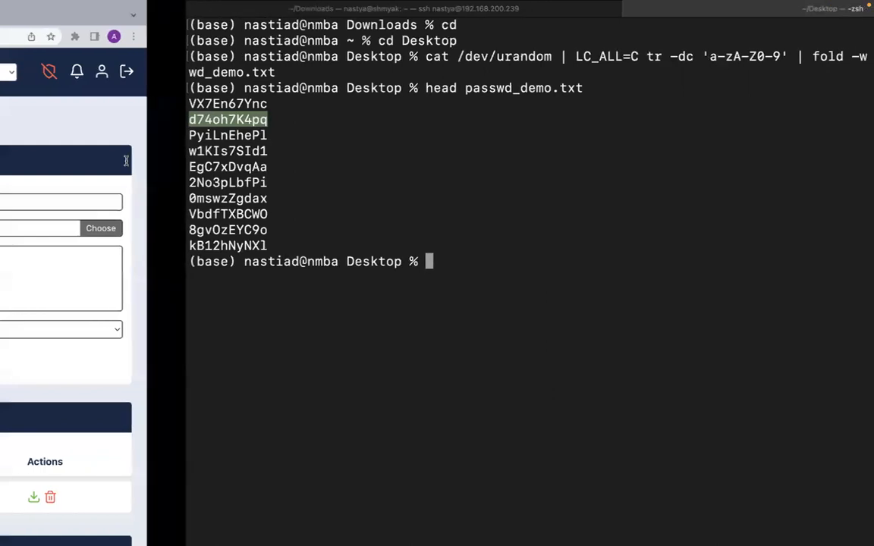
key("ctrl+Left")
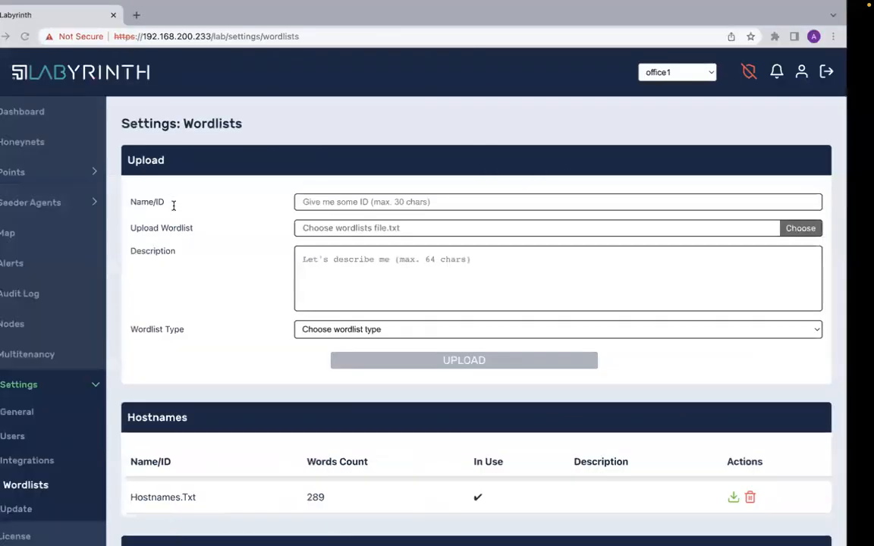
Name the new wordlist 'passwds', attach passwd_demo.txt, and describe it as 'the custom thing'
left_click(359, 203)
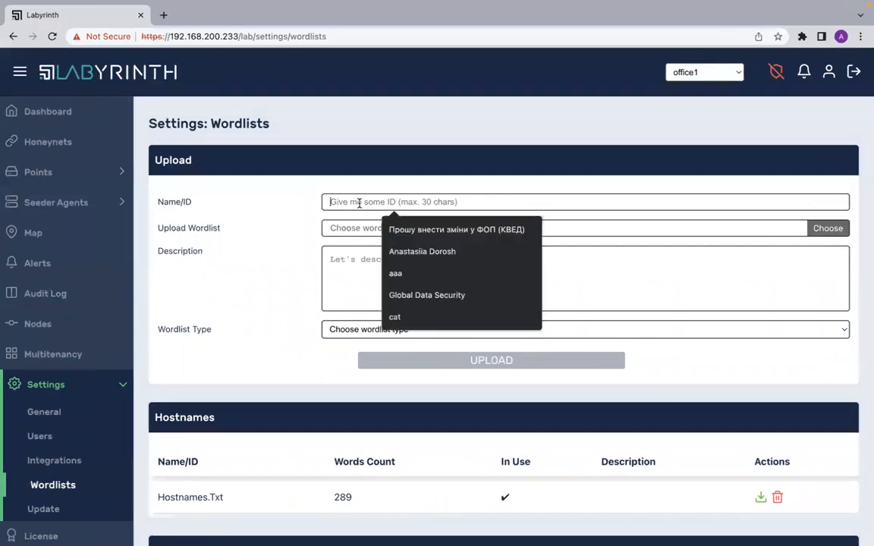
left_click(337, 232)
left_click(346, 203)
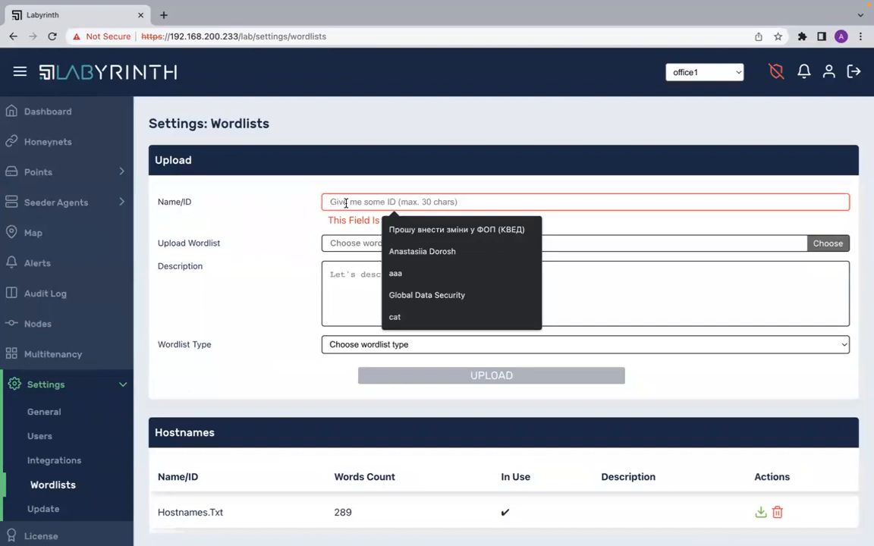
type("passwds")
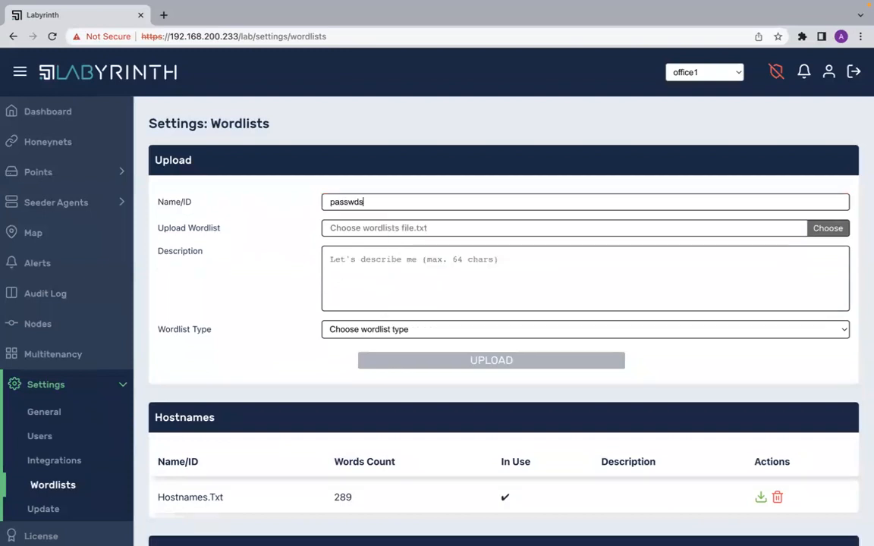
left_click(780, 222)
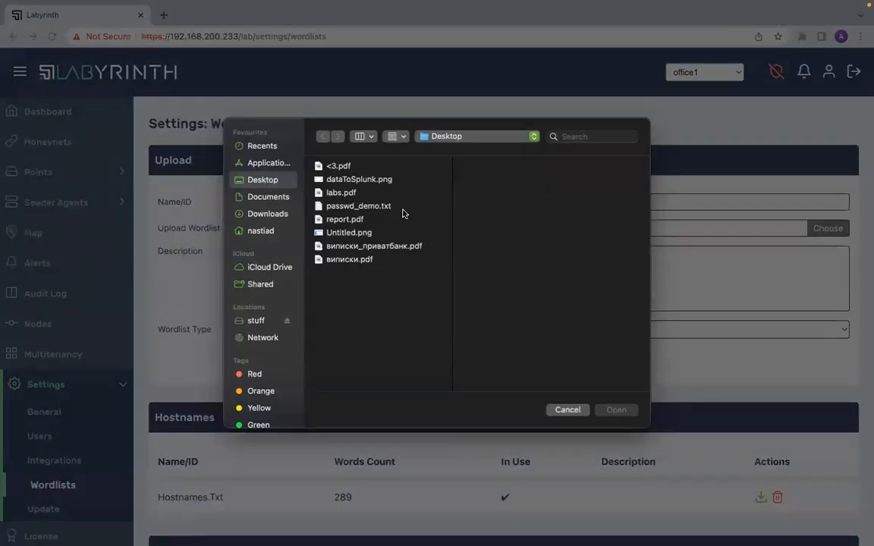
double_click(380, 205)
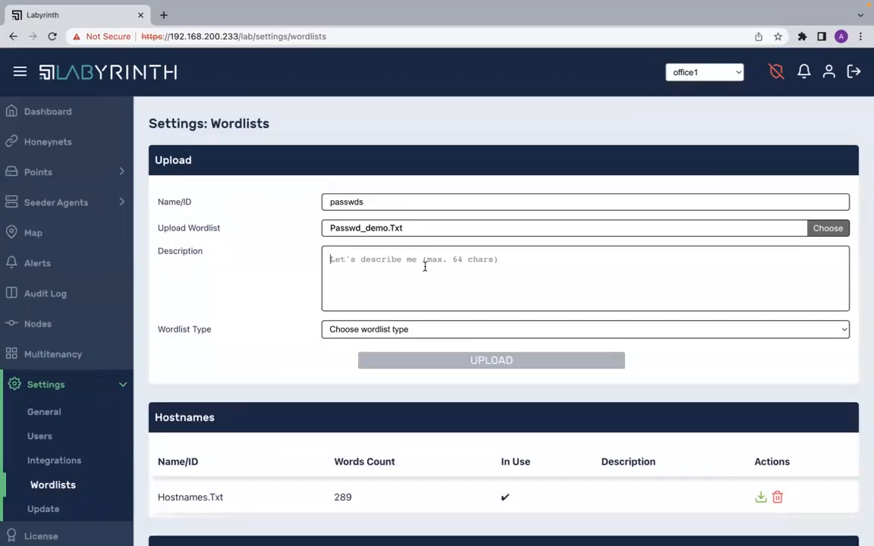
type("the ci")
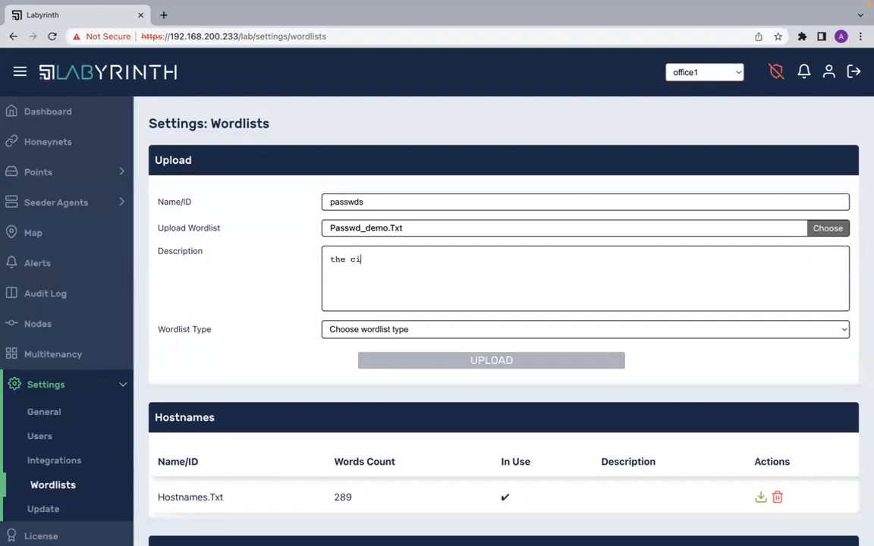
key("BackSpace")
type("ustom thing")
Set the wordlist type to passwords and upload it
scroll(447, 330, "down", 4)
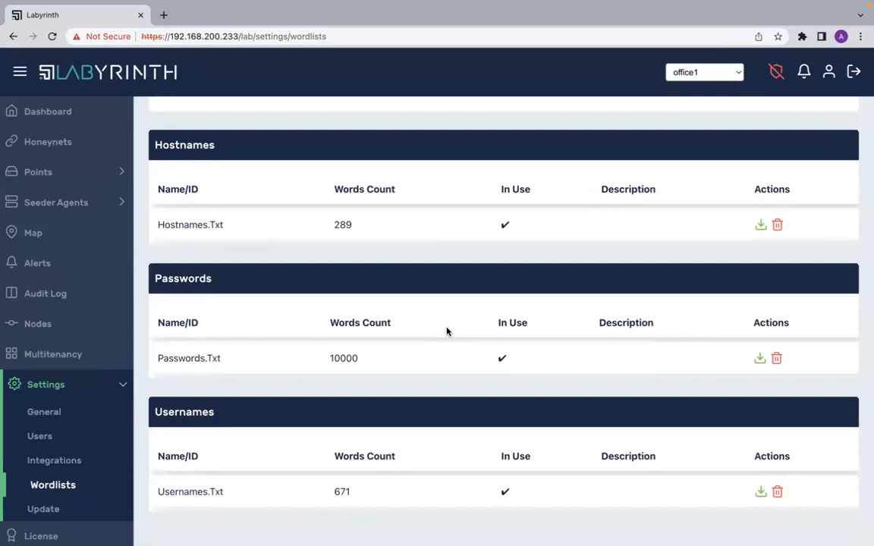
scroll(447, 332, "up", 5)
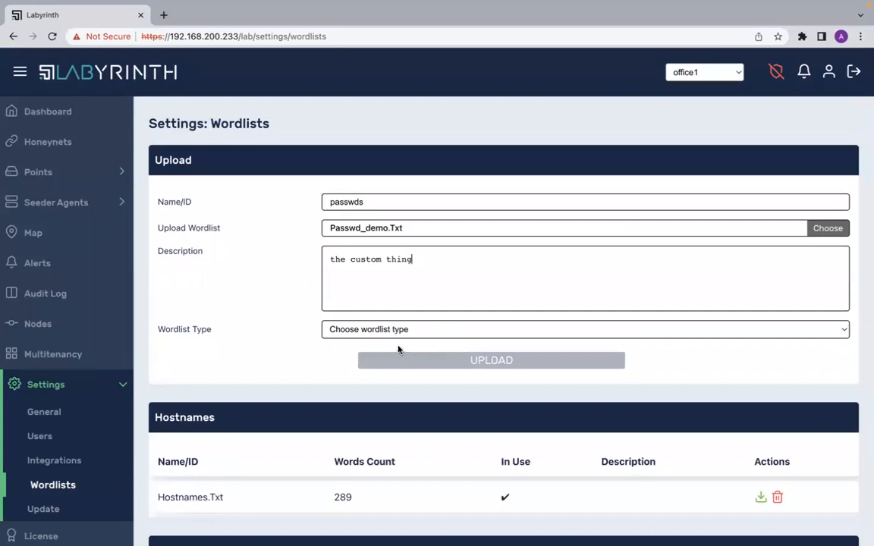
left_click(402, 331)
left_click(379, 358)
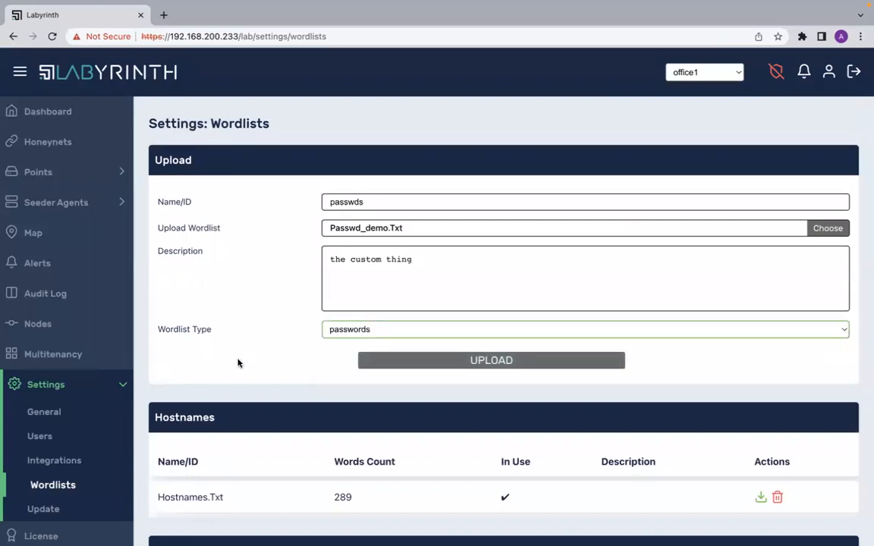
scroll(342, 362, "down", 1)
left_click(451, 362)
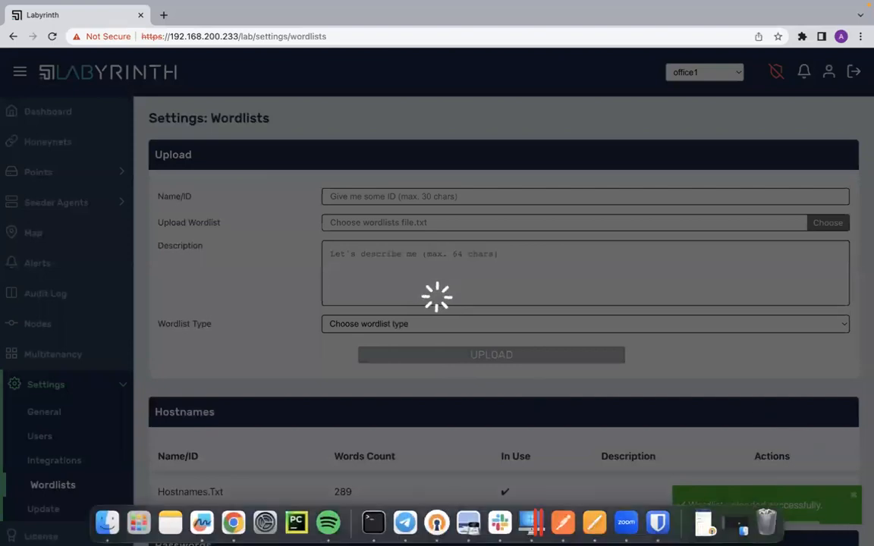
Check the new Passwds entry, then download the Hostnames wordlist and open the file
scroll(746, 301, "down", 1)
scroll(746, 301, "down", 4)
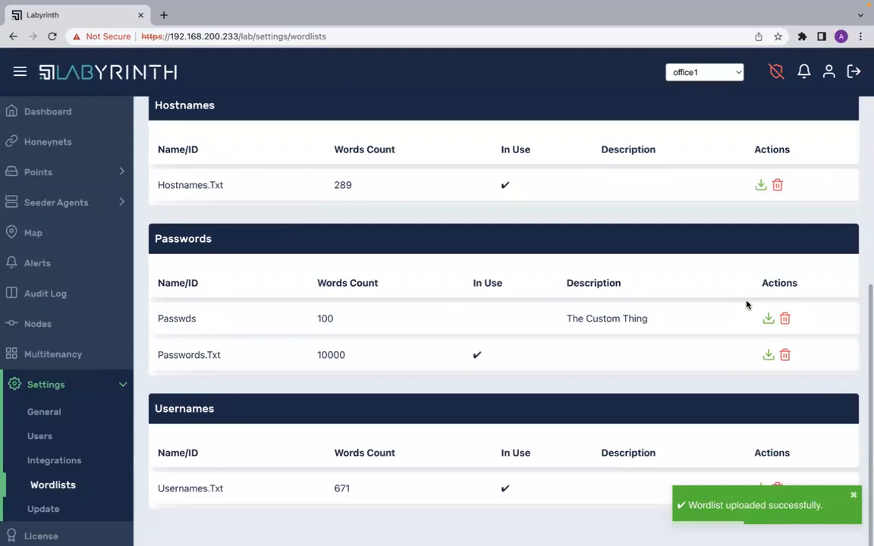
left_click_drag(153, 320, 707, 330)
left_click(706, 329)
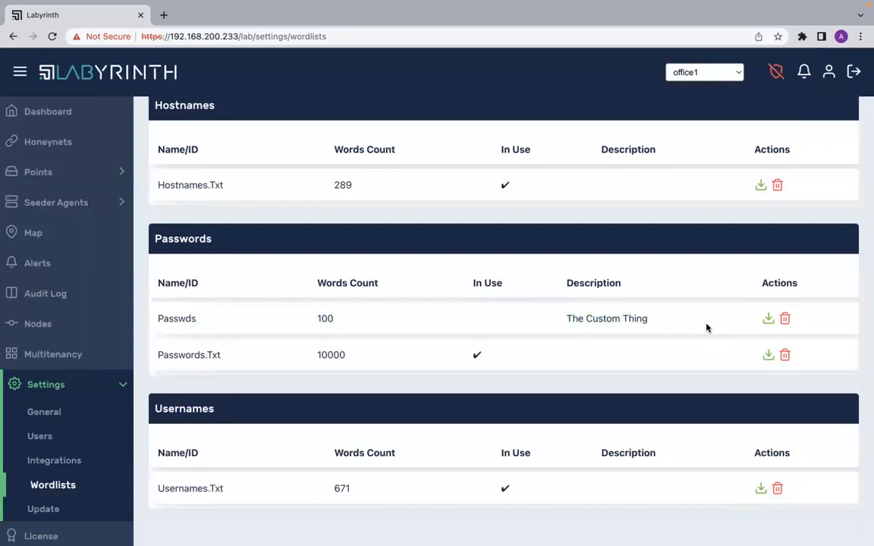
scroll(706, 328, "up", 1)
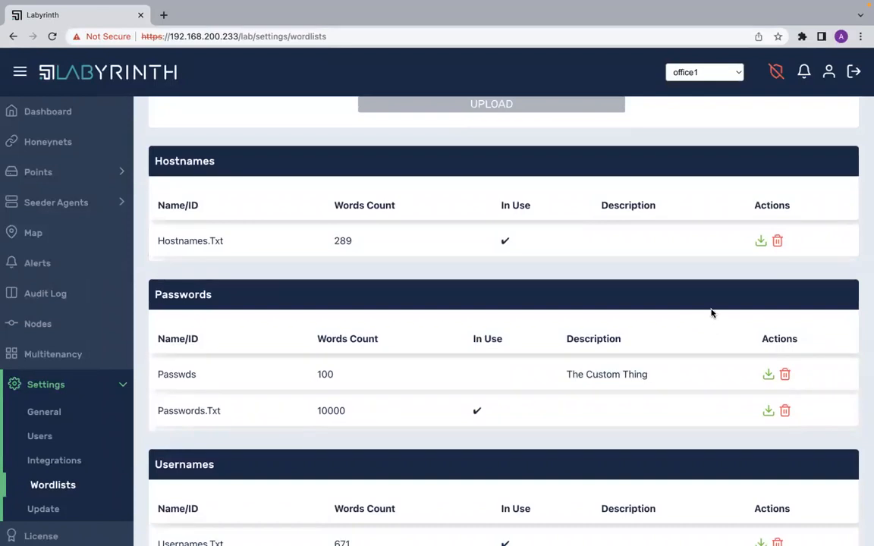
left_click(760, 243)
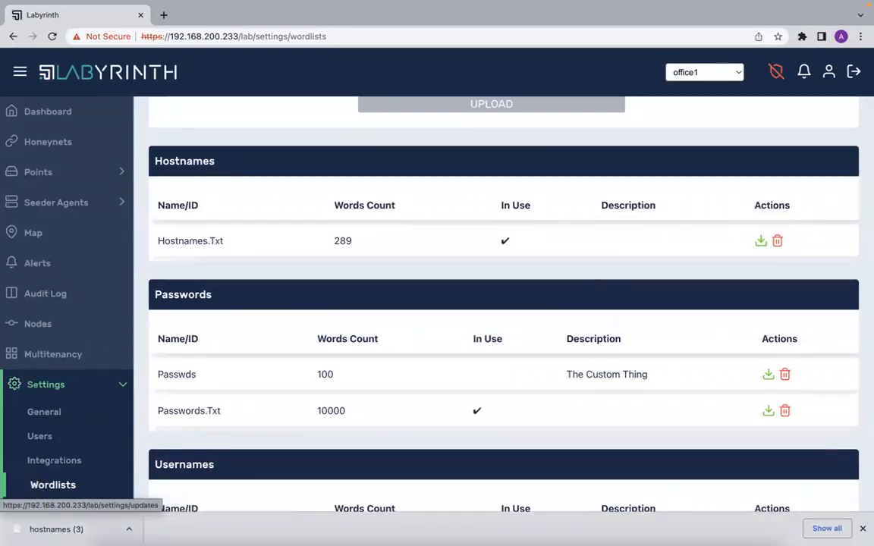
left_click(25, 531)
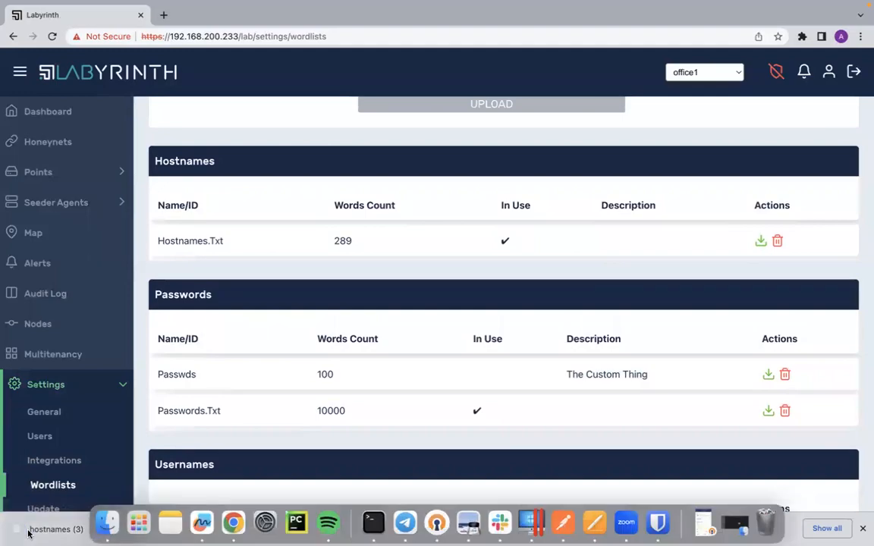
Enlarge the hostnames list's text in TextEdit, then close the window
key("super+plus")
key("super+plus")
key("super+plus")
key("super+plus")
key("super+plus")
key("super+plus")
key("super+plus")
key("super+plus")
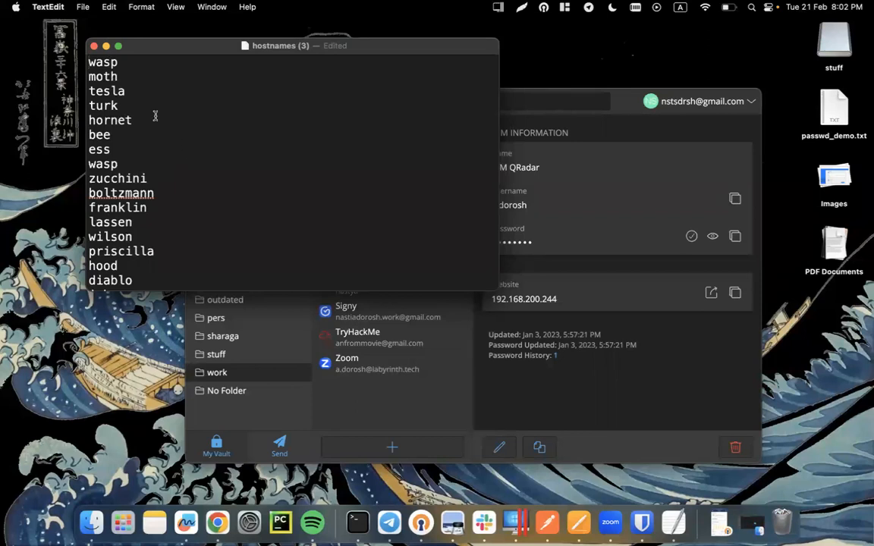
left_click(94, 47)
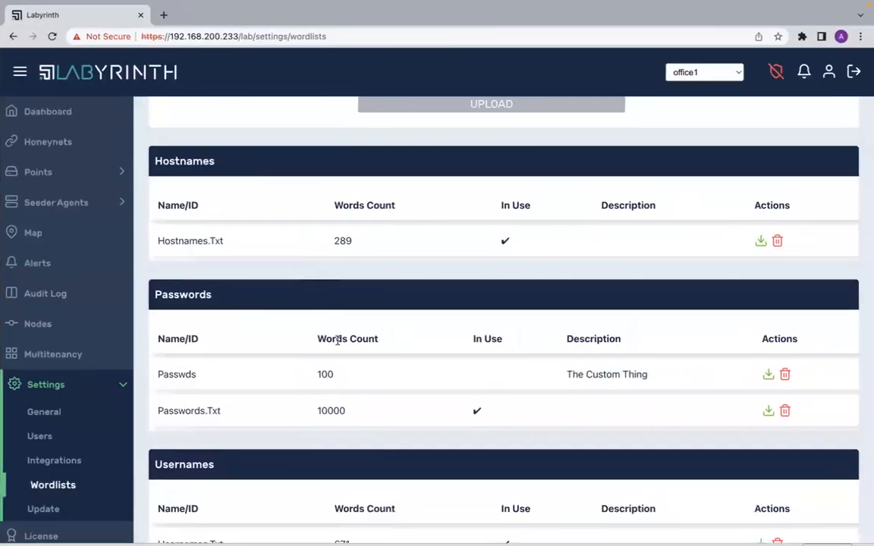
scroll(338, 341, "down", 2)
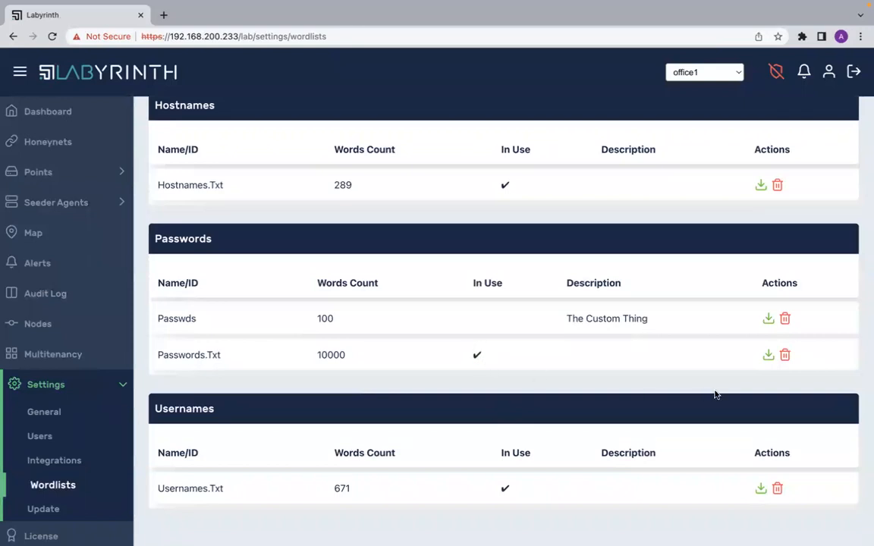
scroll(771, 225, "up", 1)
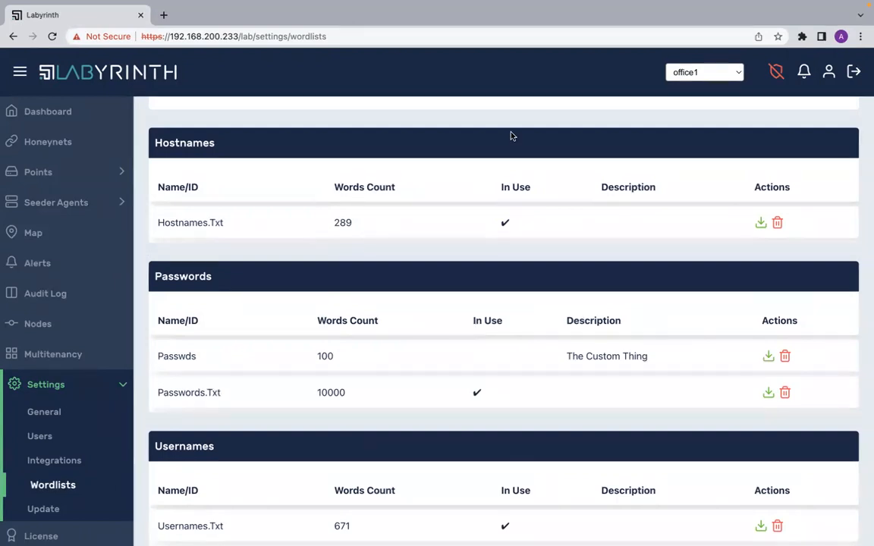
scroll(339, 195, "up", 4)
scroll(361, 377, "down", 4)
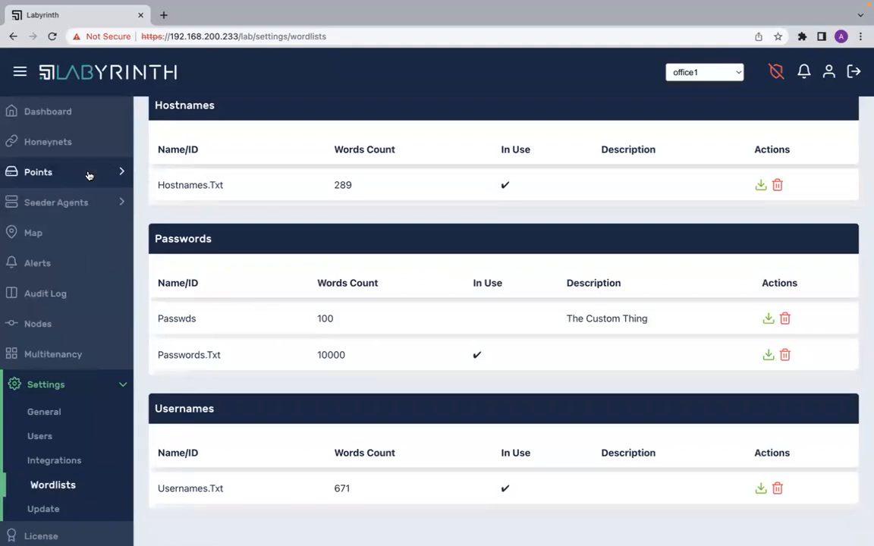
key("ctrl+Left")
key("ctrl+Right")
key("ctrl+Right")
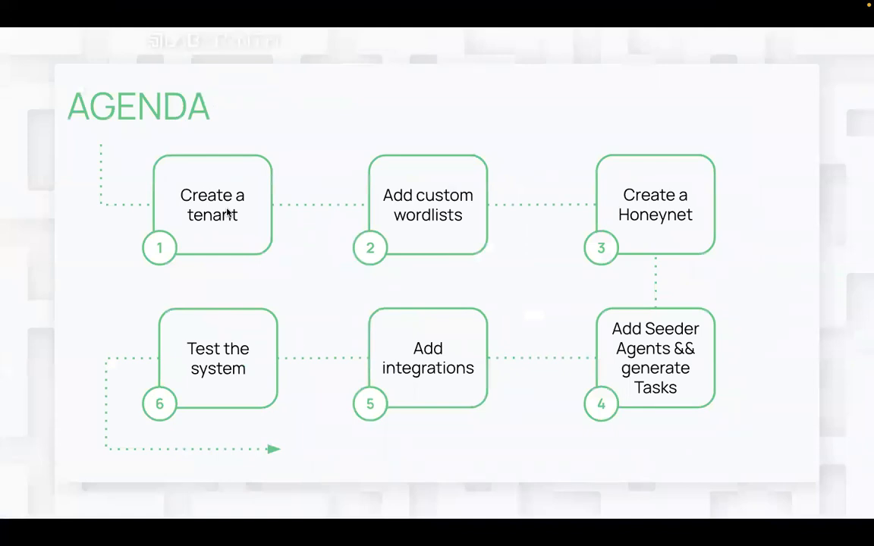
key("ctrl+Left")
left_click(34, 139)
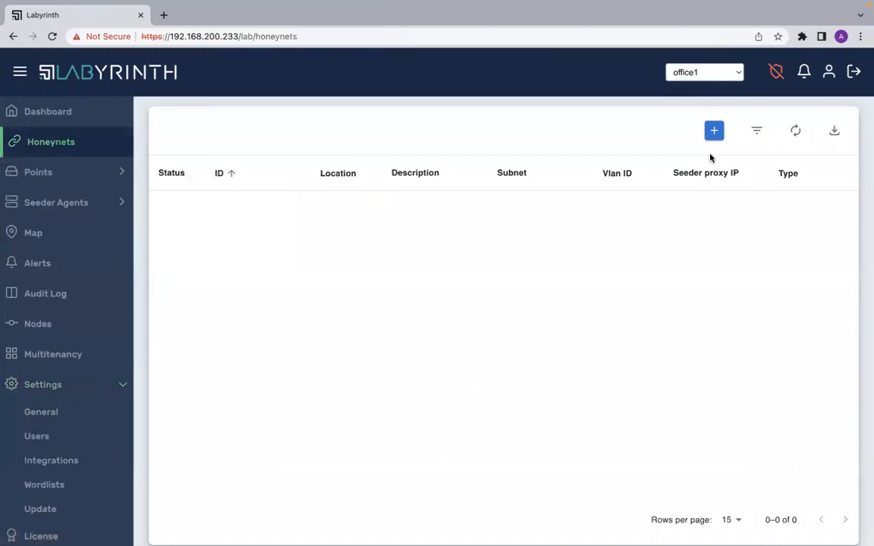
Start a new honeynet and review the Type options (Static, DHCP, Azure vnet), keeping Static
left_click(713, 132)
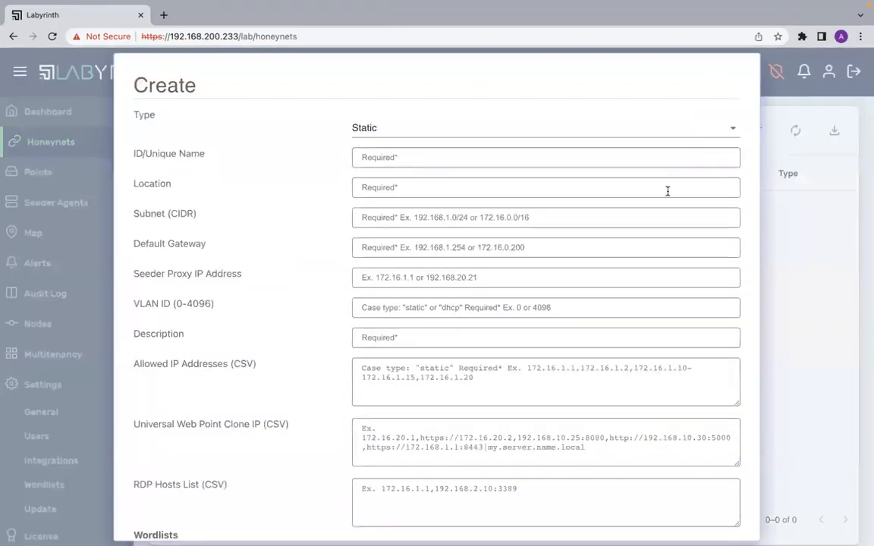
scroll(667, 191, "down", 10)
scroll(667, 191, "up", 10)
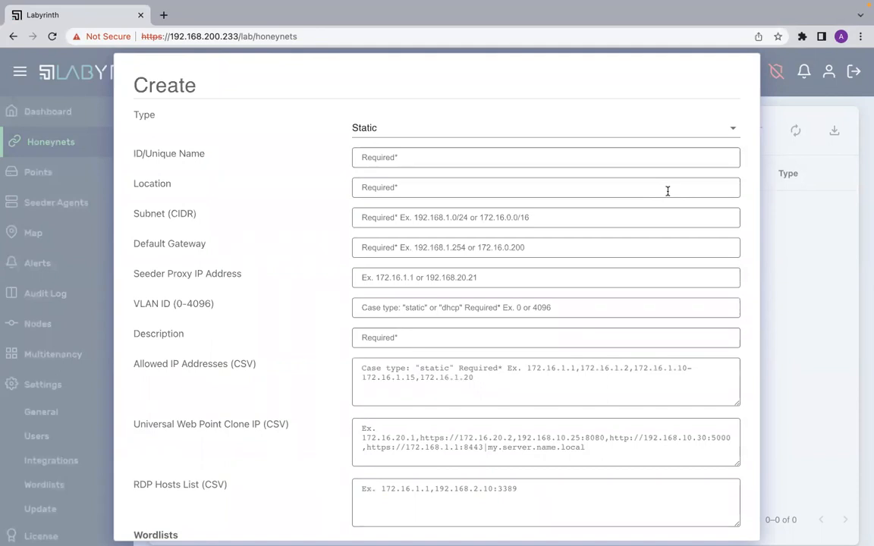
left_click(529, 131)
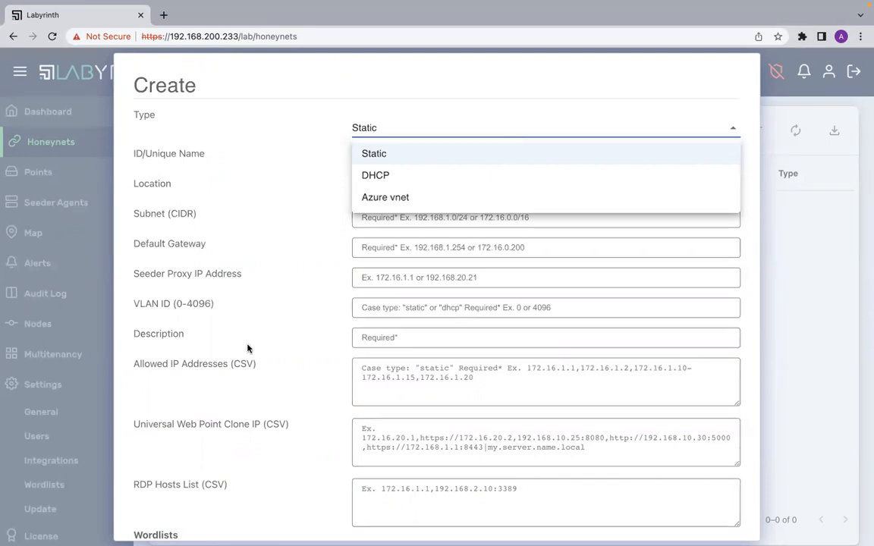
left_click(194, 363)
left_click_drag(194, 362, 126, 361)
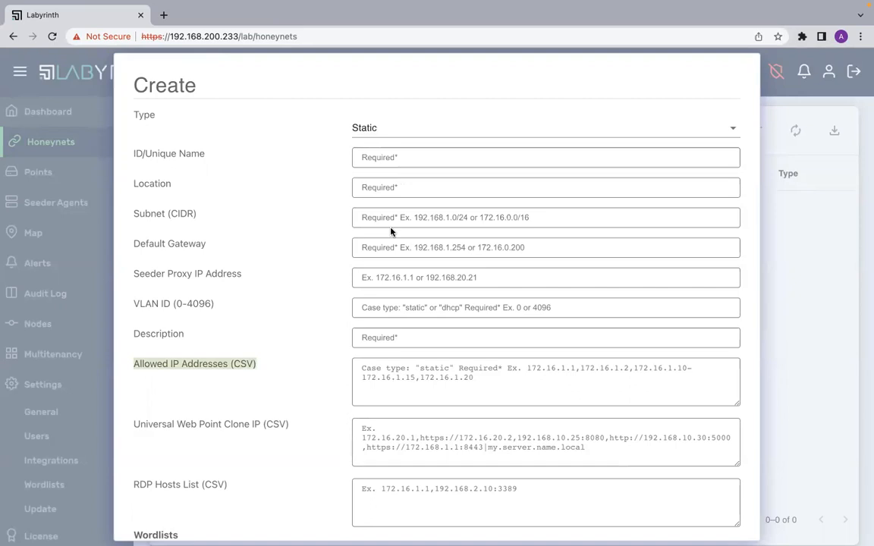
left_click(436, 129)
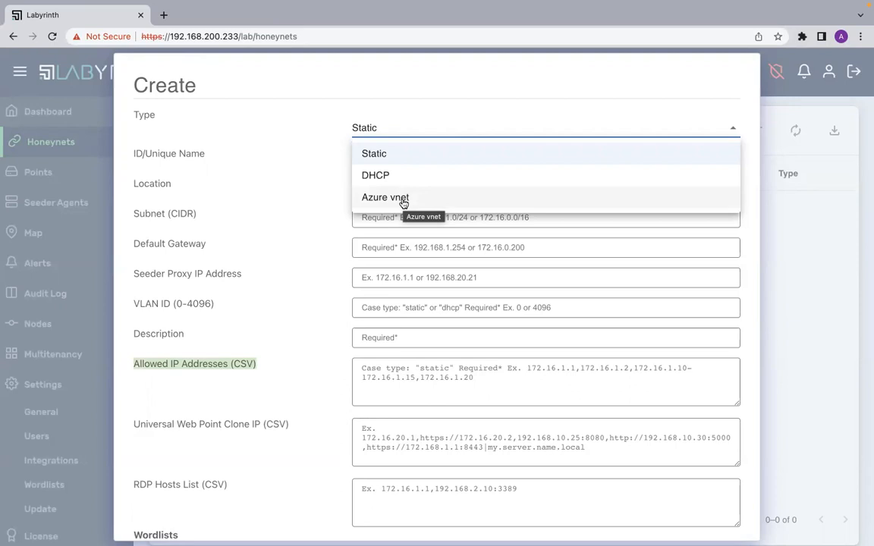
left_click(286, 168)
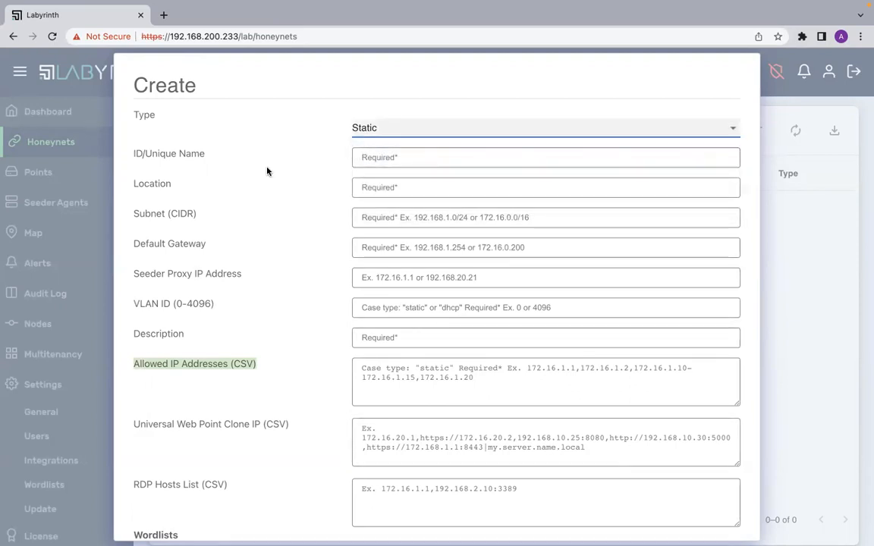
scroll(352, 249, "down", 1)
scroll(351, 250, "up", 1)
Enter team1 as the honeynet's ID/Unique Name
left_click(364, 159)
type("team1")
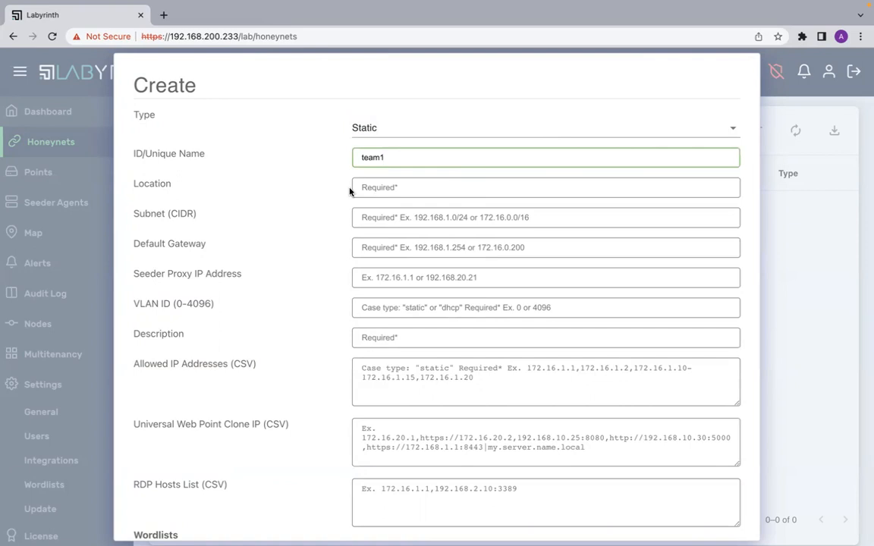
left_click(829, 206)
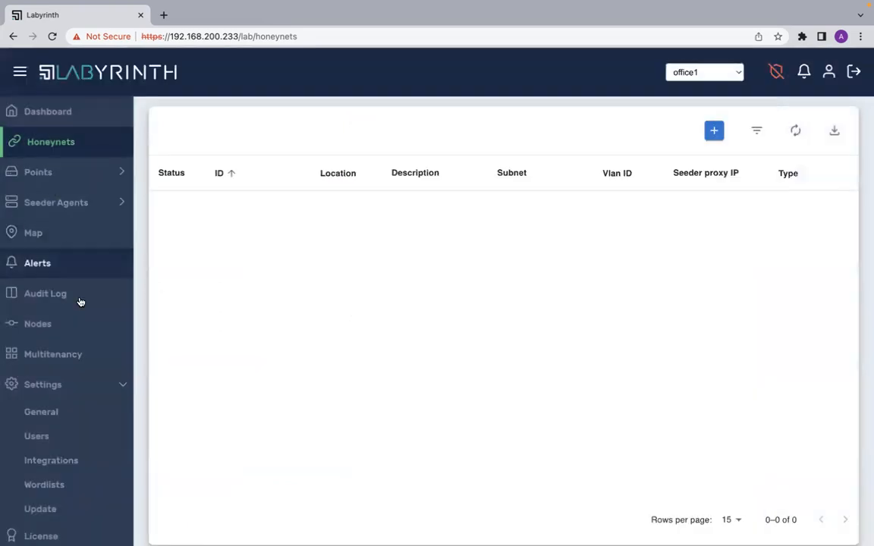
Open Nodes in a new tab to confirm the worker node is at location demo, then start a new honeynet
right_click(64, 327)
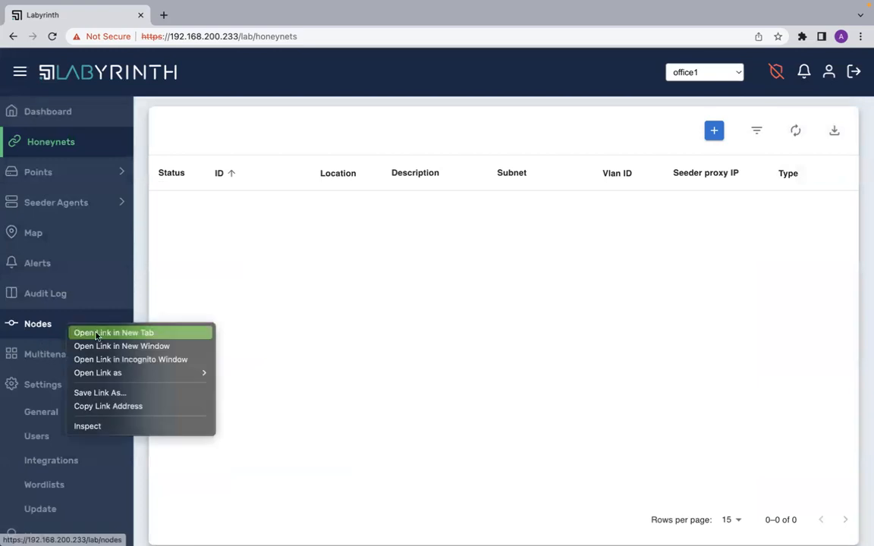
left_click(96, 334)
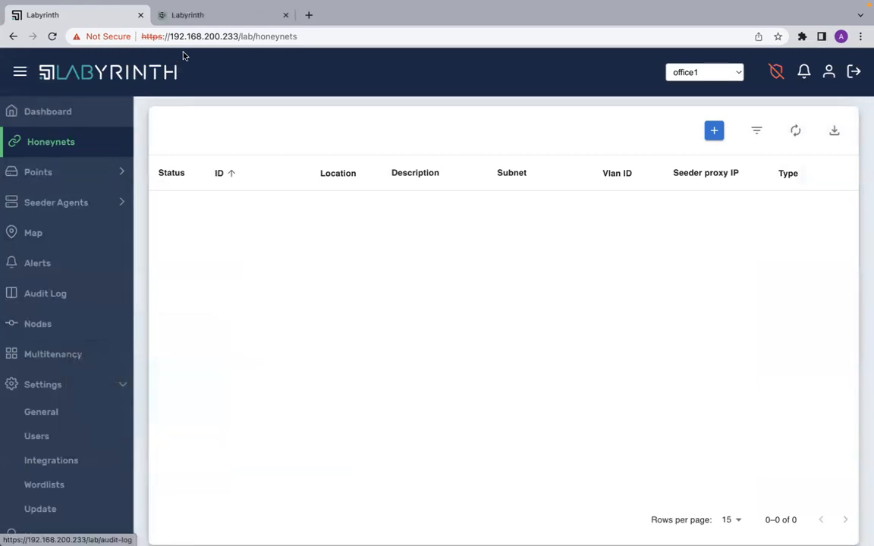
left_click(219, 14)
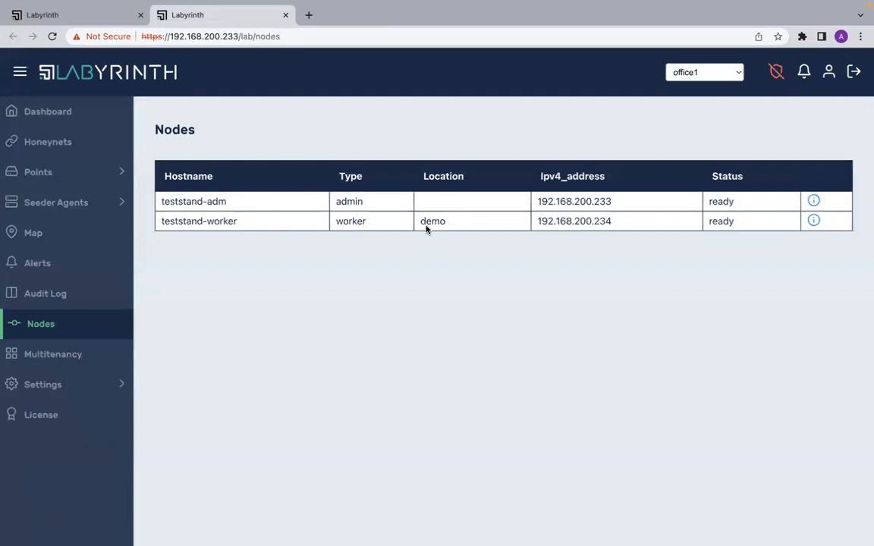
left_click_drag(452, 222, 417, 222)
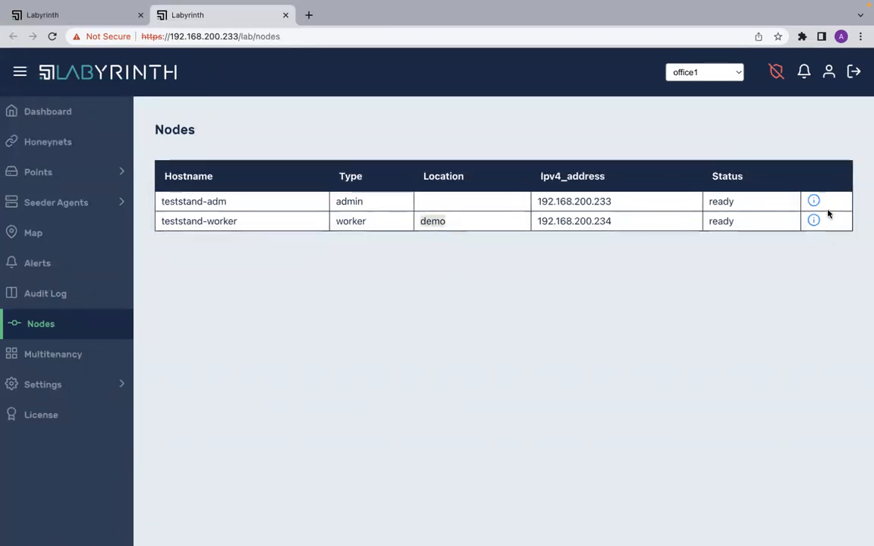
left_click(717, 217)
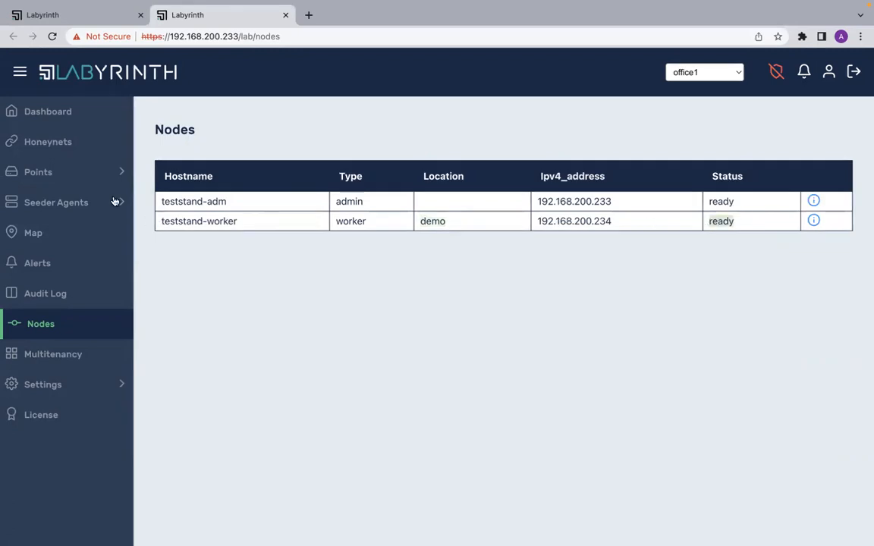
left_click(50, 142)
left_click(714, 135)
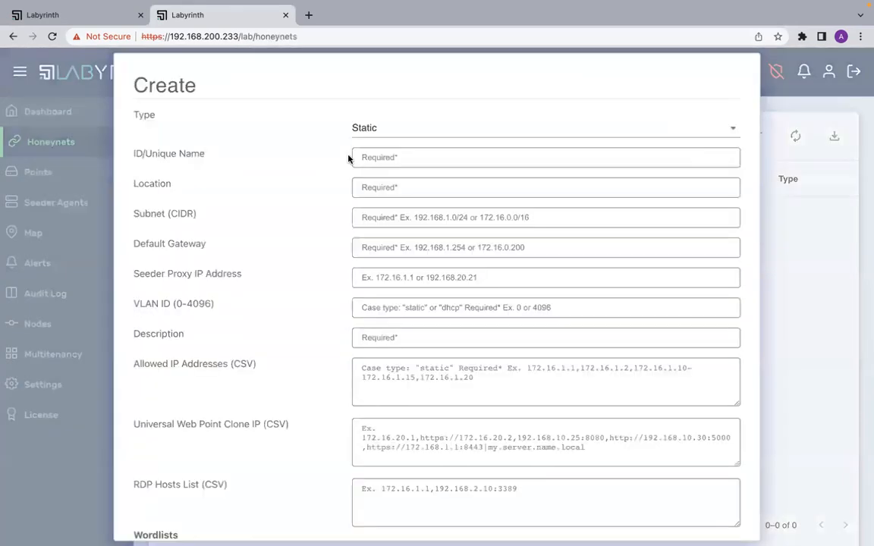
Enter ID team1, location demo and subnet 172.16.12.0/24 in the honeynet form
left_click(389, 156)
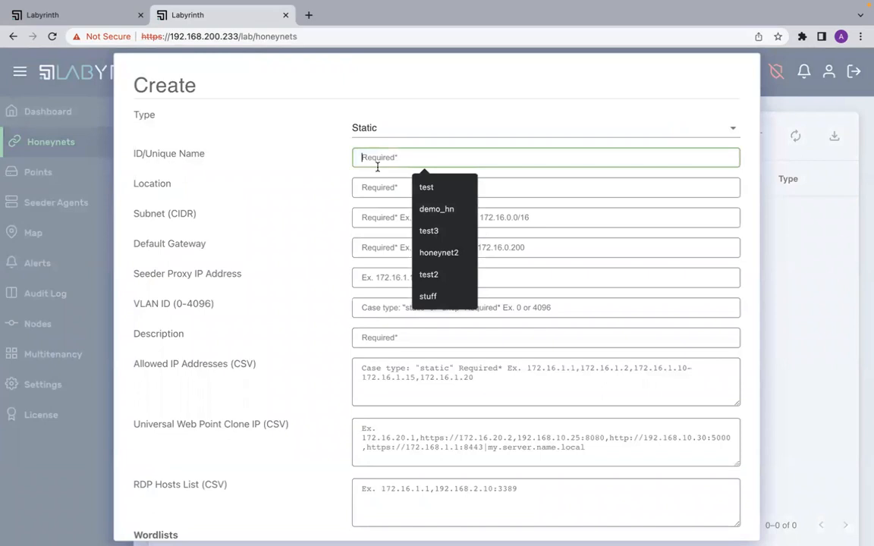
type("team1")
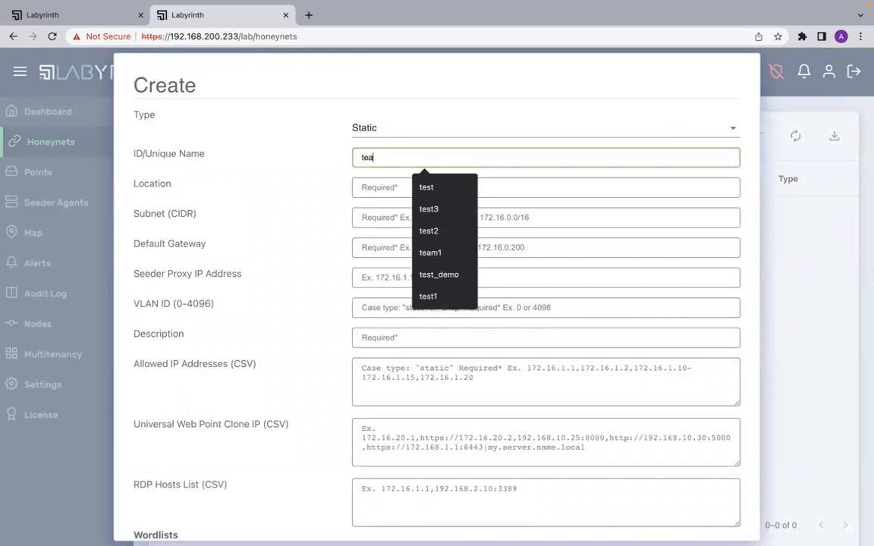
left_click(366, 191)
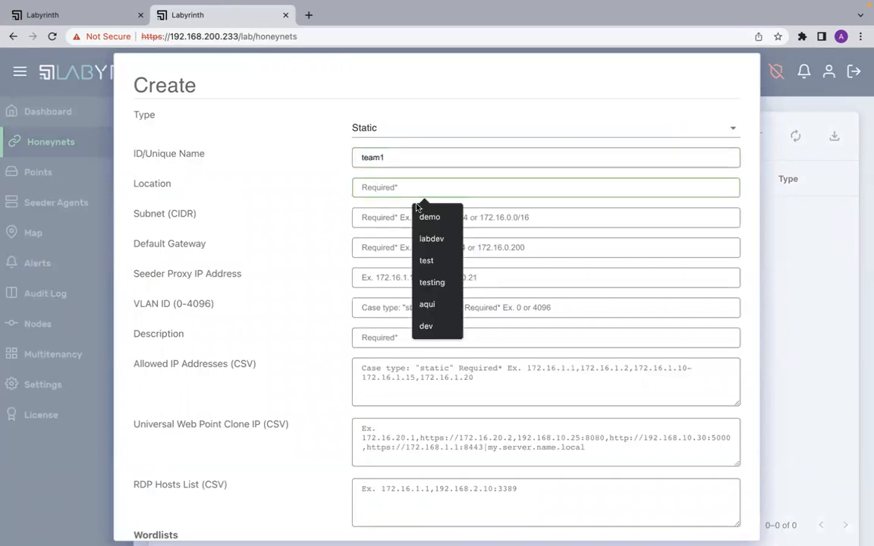
left_click(392, 214)
left_click(389, 214)
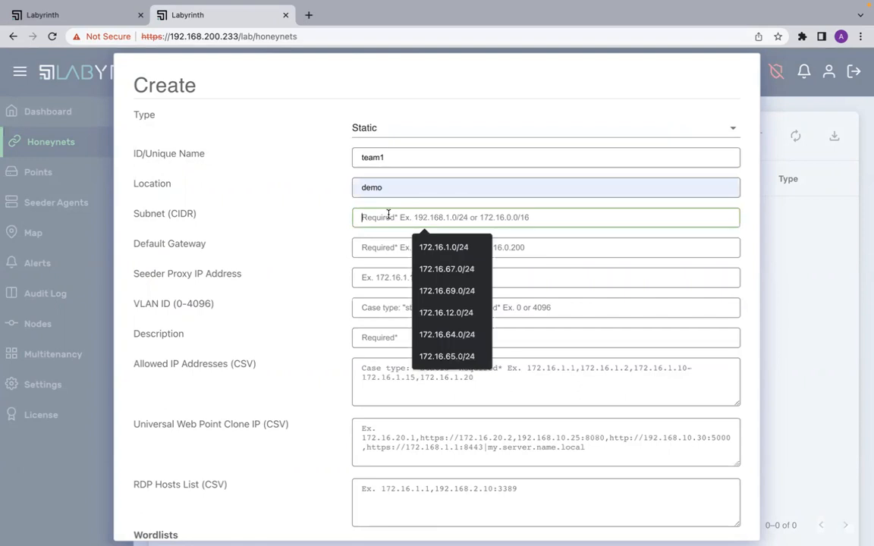
type("172.1")
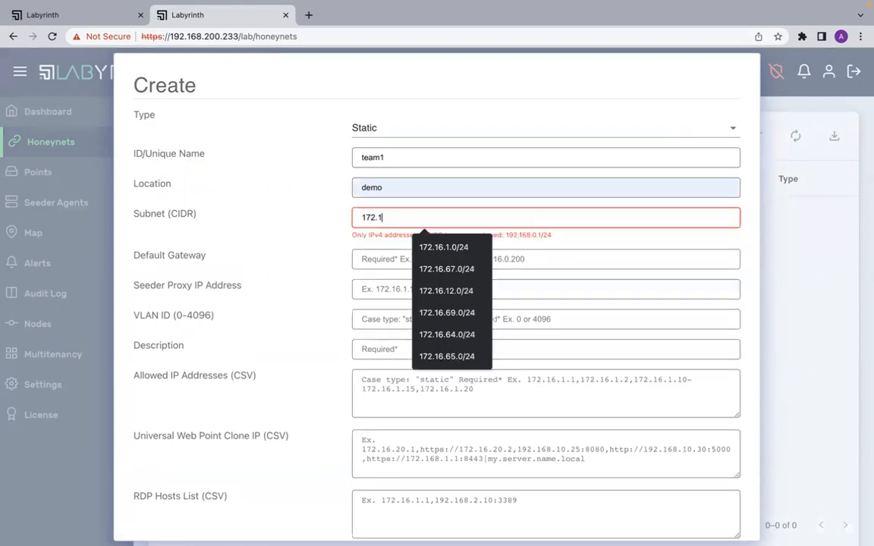
type("6.12.")
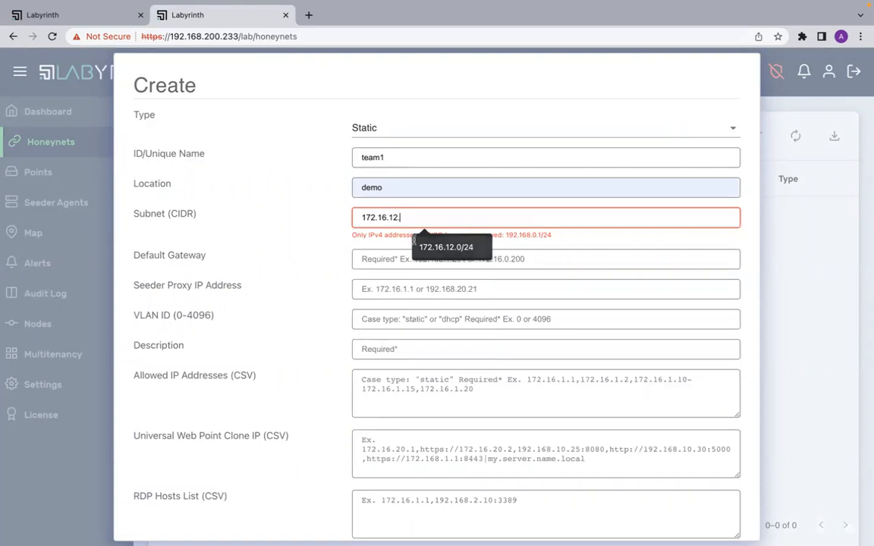
left_click(445, 249)
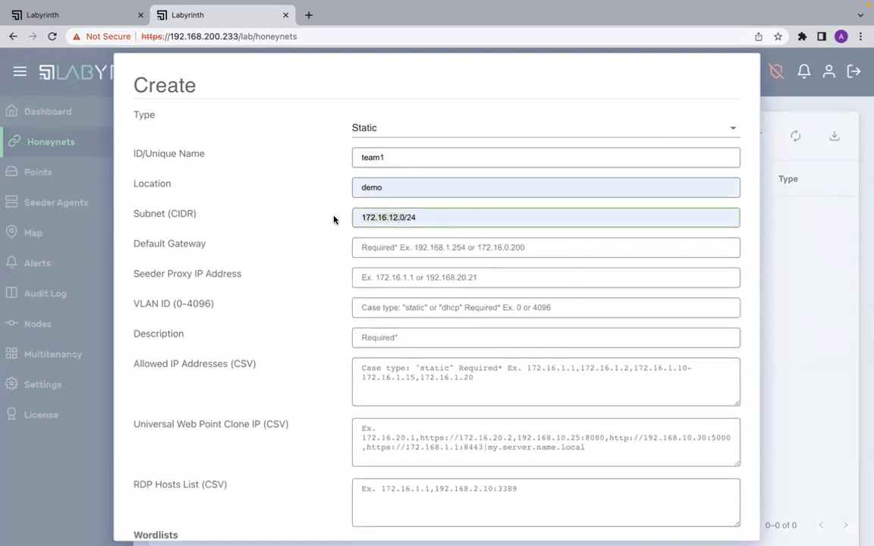
Set gateway 172.16.12.254, seeder proxy 172.16.12.253, VLAN ID 112 and a shrug description
left_click(400, 248)
type("172.16.12.")
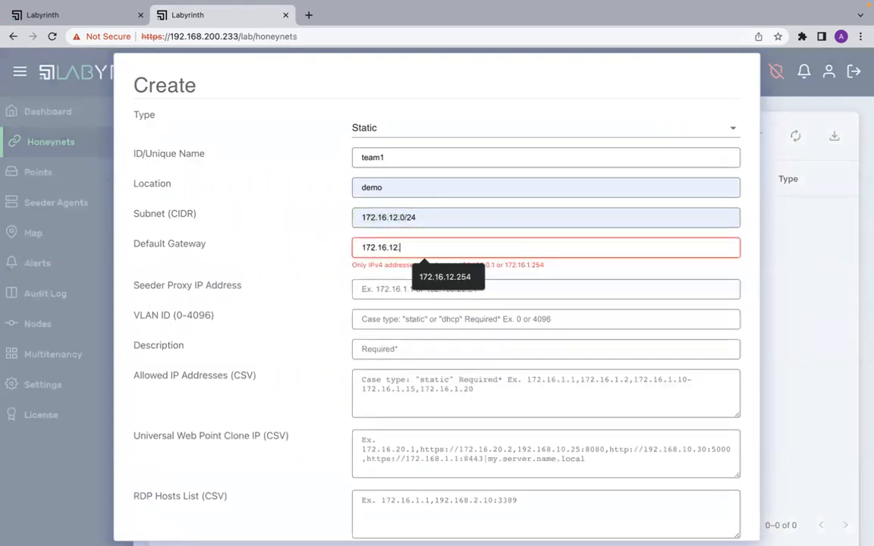
type("254")
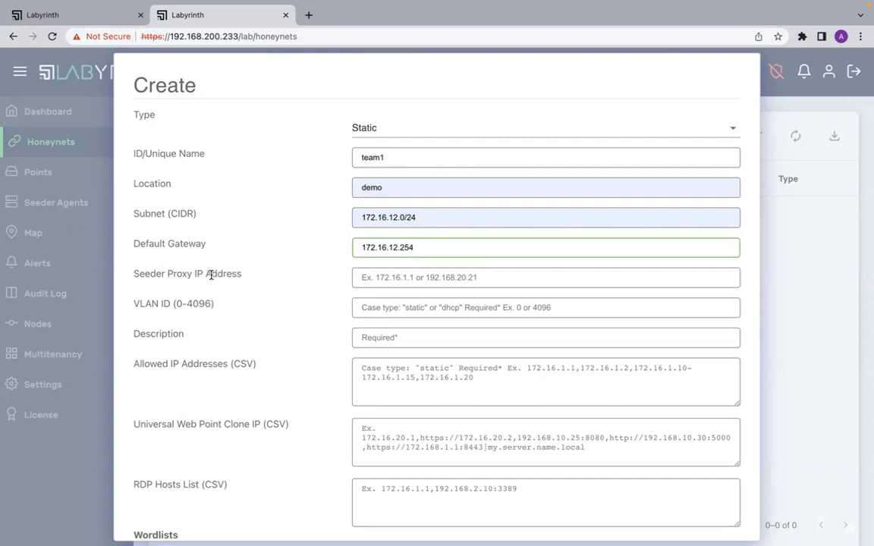
left_click(394, 282)
type("172.16.12.")
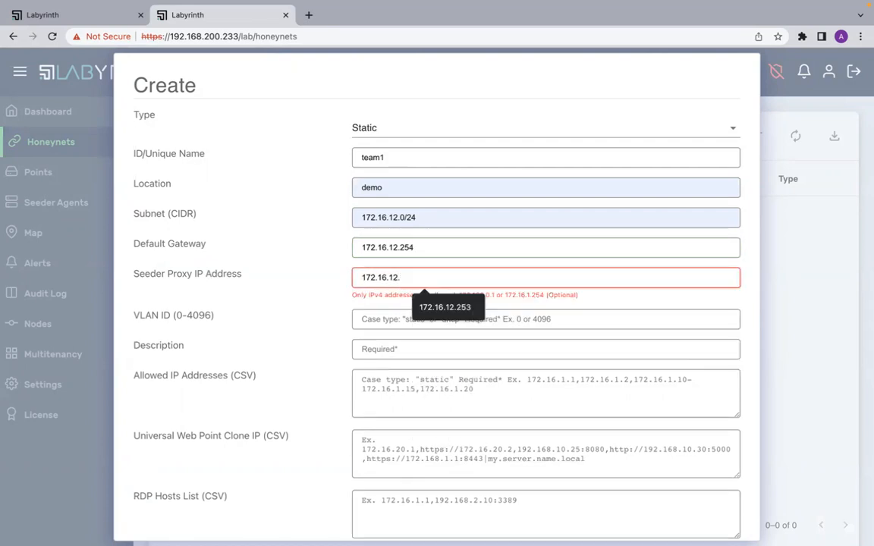
type("253")
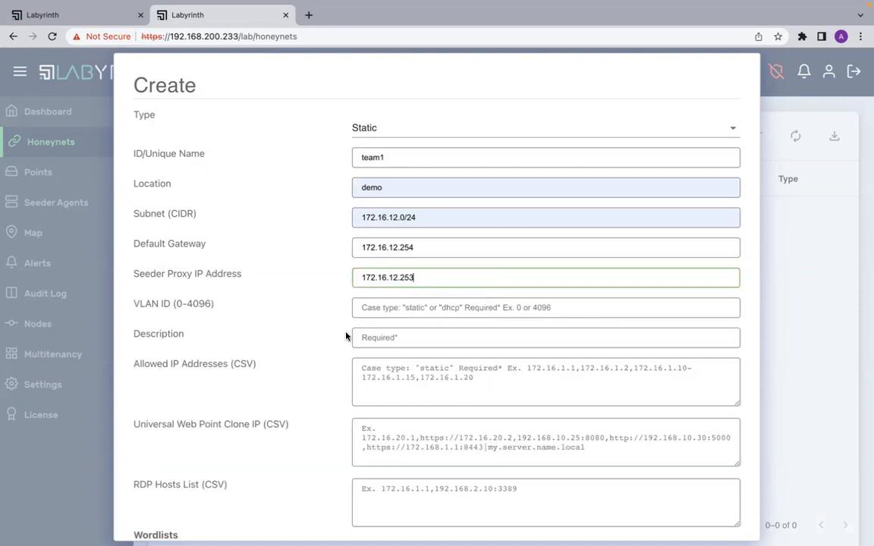
scroll(335, 326, "down", 1)
left_click(392, 283)
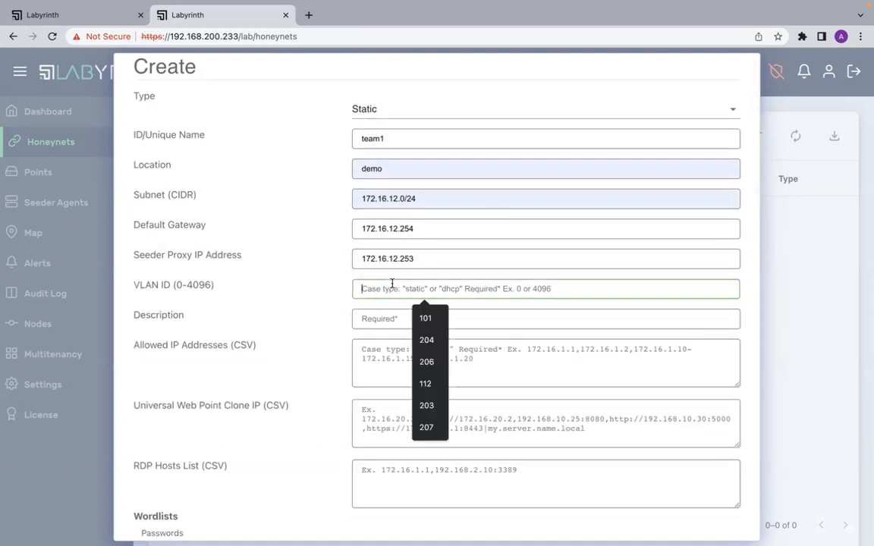
type("112")
scroll(333, 327, "down", 1)
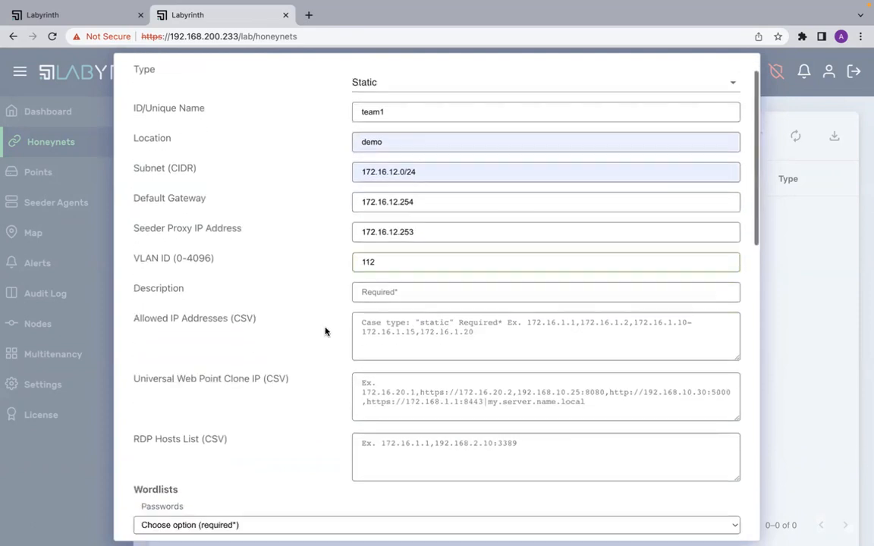
left_click(398, 291)
type("qq")
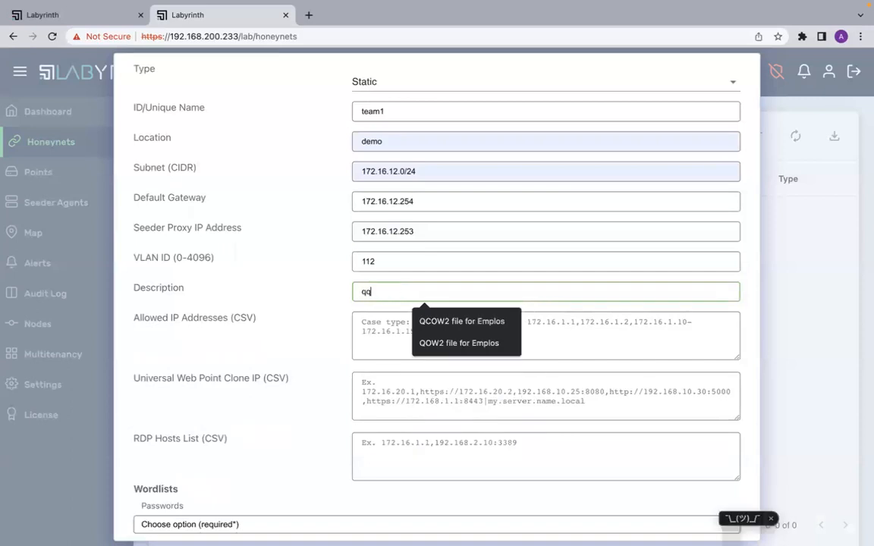
left_click(374, 331)
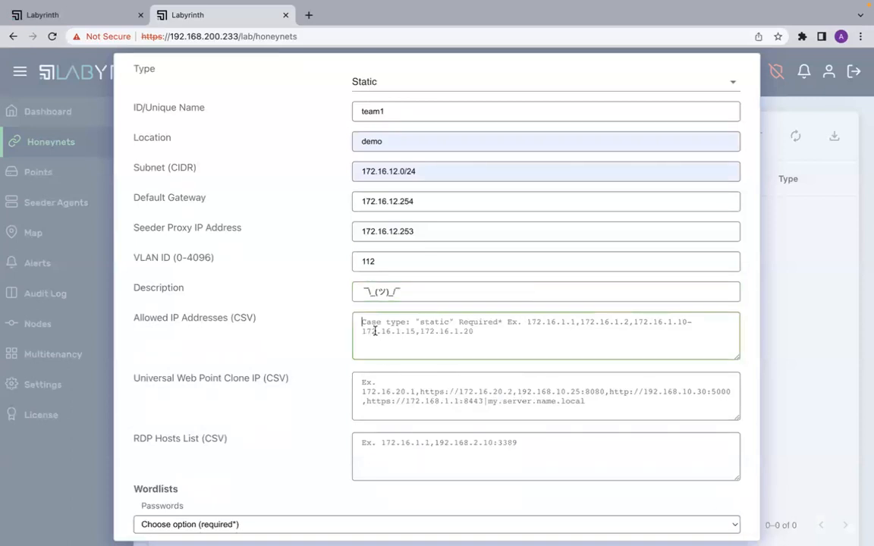
scroll(375, 331, "down", 1)
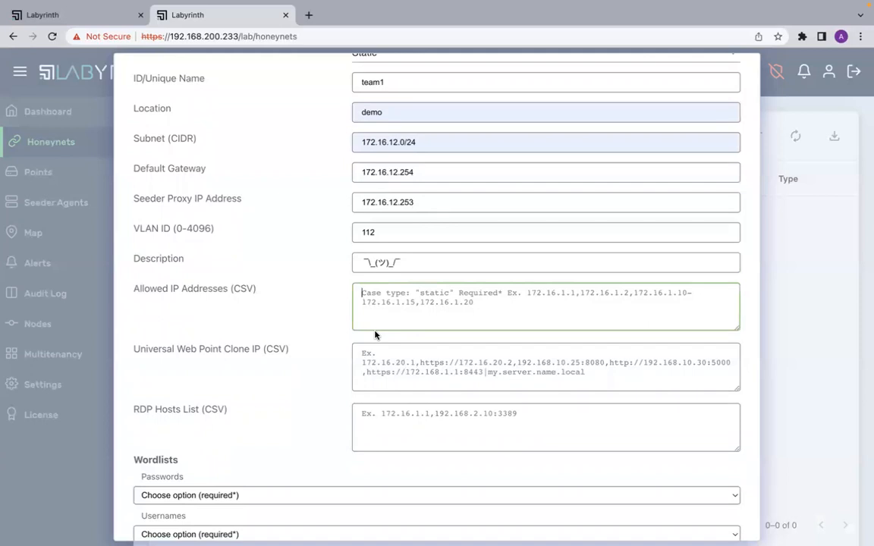
scroll(375, 333, "up", 1)
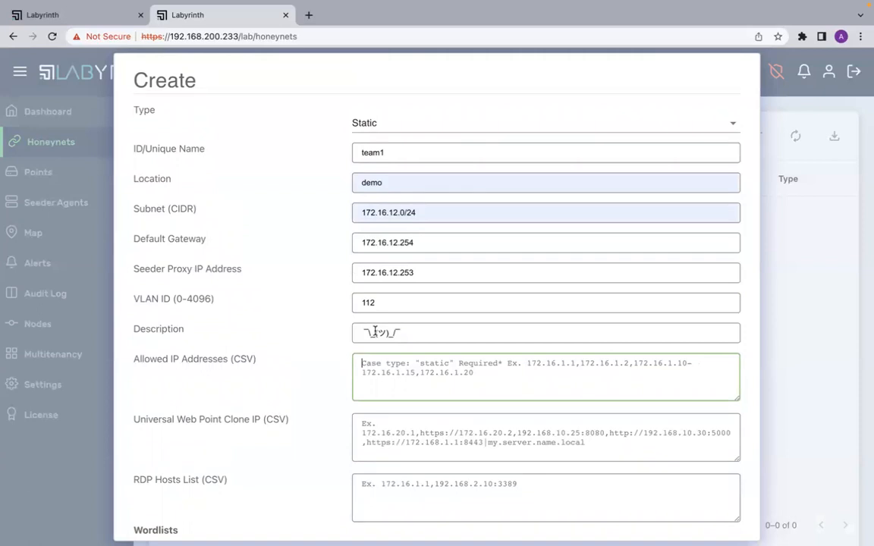
Clear the partial entry and paste the copied gateway address into Allowed IP Addresses
scroll(375, 332, "down", 1)
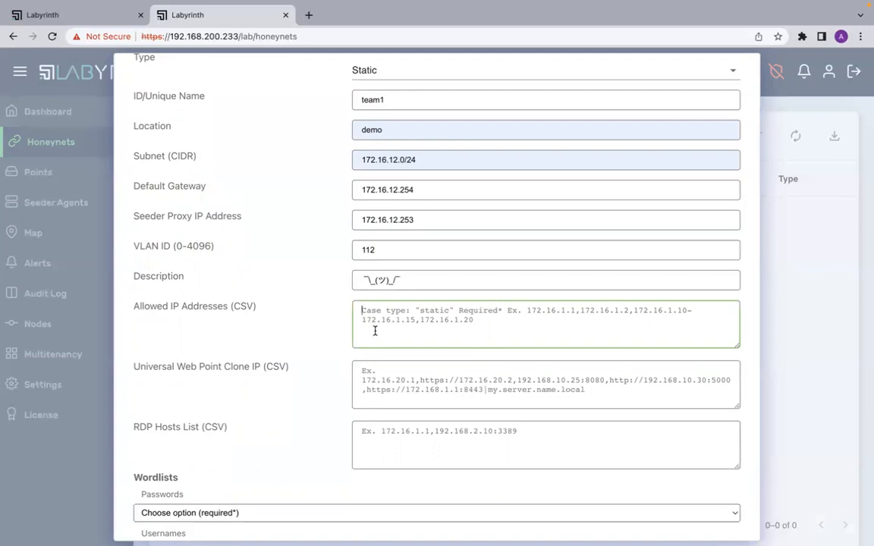
type("172")
key("BackSpace")
key("BackSpace")
key("BackSpace")
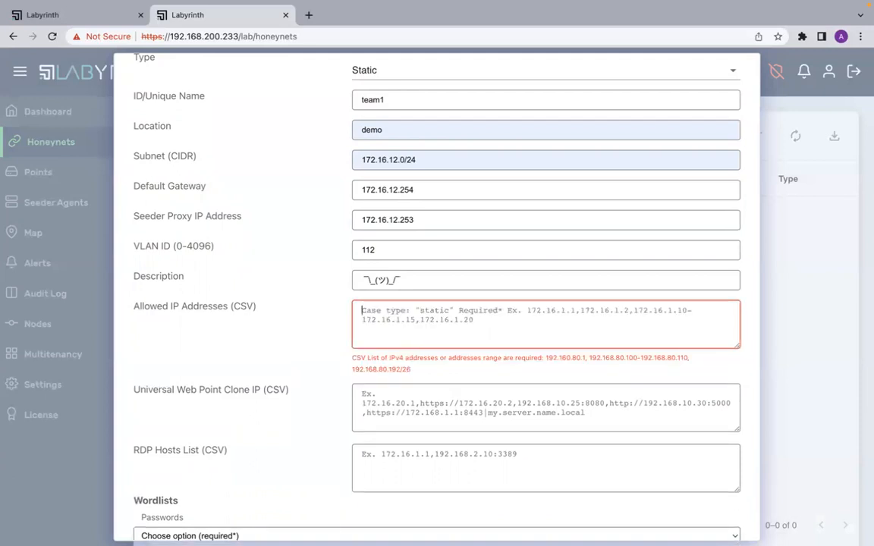
left_click_drag(411, 190, 324, 193)
key("ctrl+c")
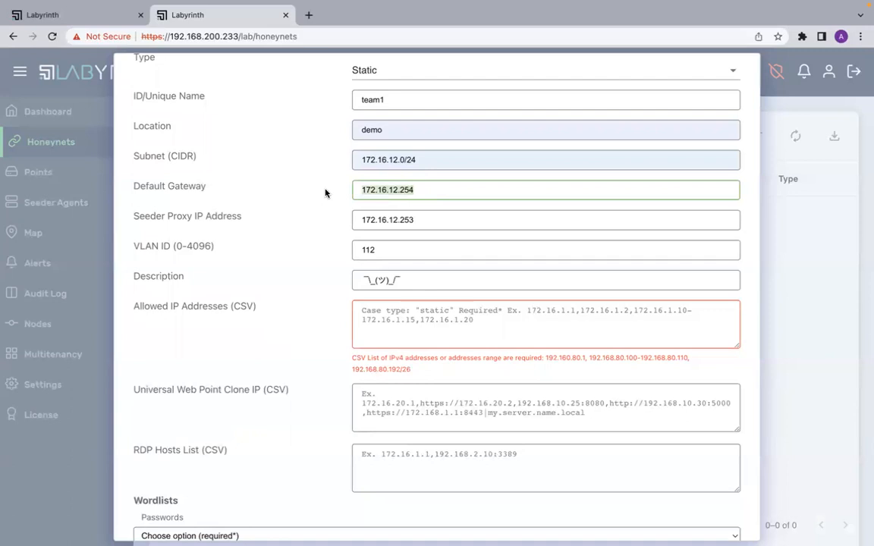
left_click(396, 309)
key("ctrl+v")
Edit the field into the list 172.16.12.10-172.16.12.100, 172.16.12.112
key("BackSpace")
key("BackSpace")
key("BackSpace")
type("10-")
key("ctrl+v")
key("BackSpace")
key("BackSpace")
key("BackSpace")
type("100,")
key("ctrl+v")
key("BackSpace")
key("BackSpace")
key("BackSpace")
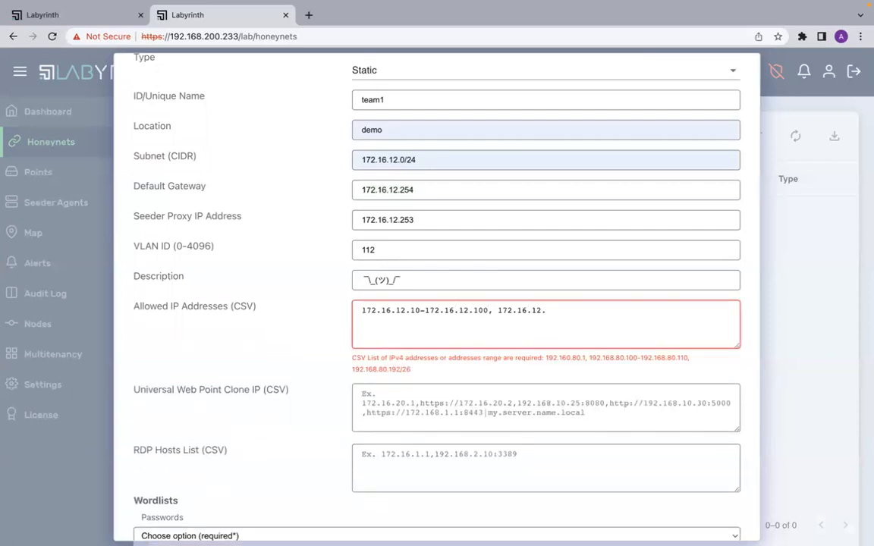
type("112")
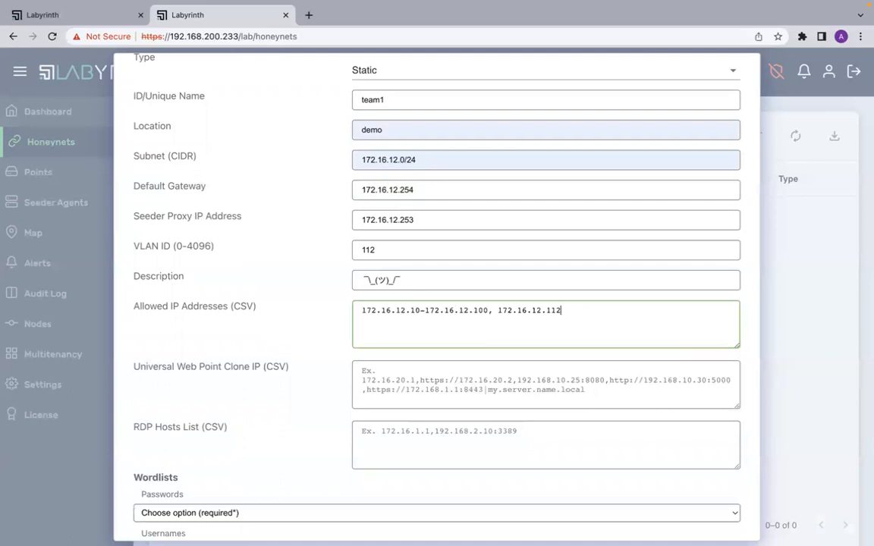
scroll(413, 370, "down", 1)
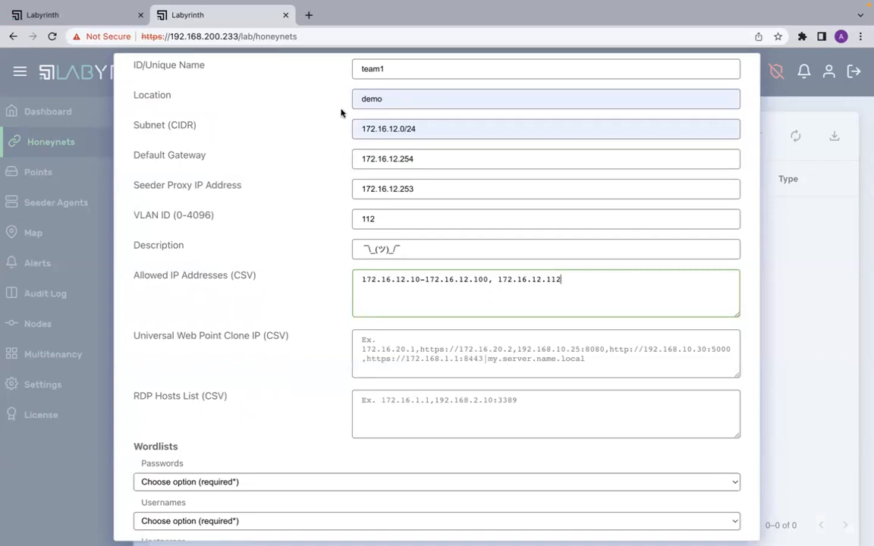
Open the QRadar dashboard at 192.168.200.244 in a new tab and copy its address
left_click(309, 14)
type("192.168.200.209")
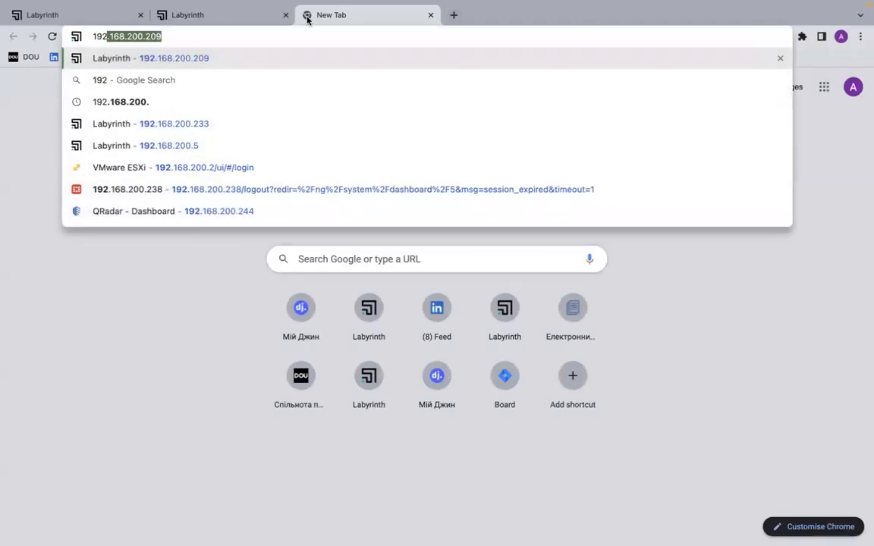
key("BackSpace")
key("BackSpace")
left_click(262, 149)
left_click_drag(241, 67, 112, 70)
key("super+c")
left_click(215, 44)
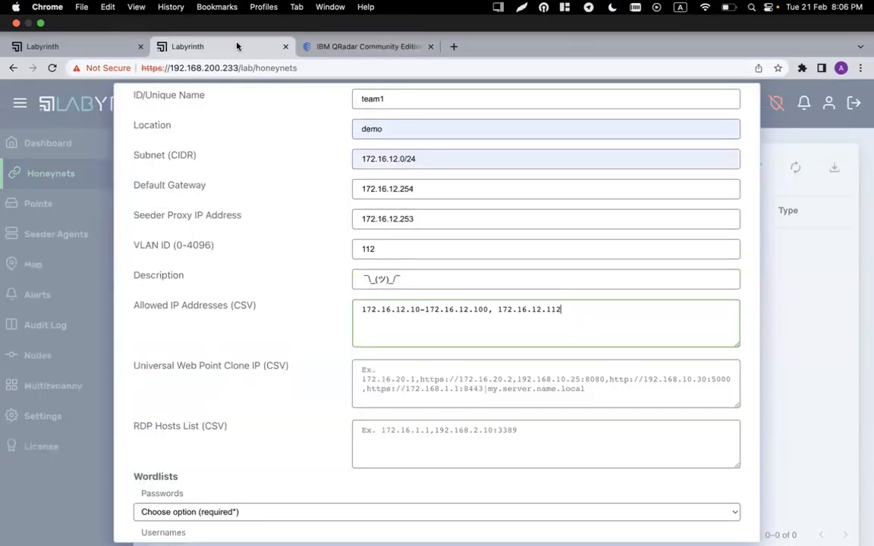
left_click(444, 343)
key("super+v")
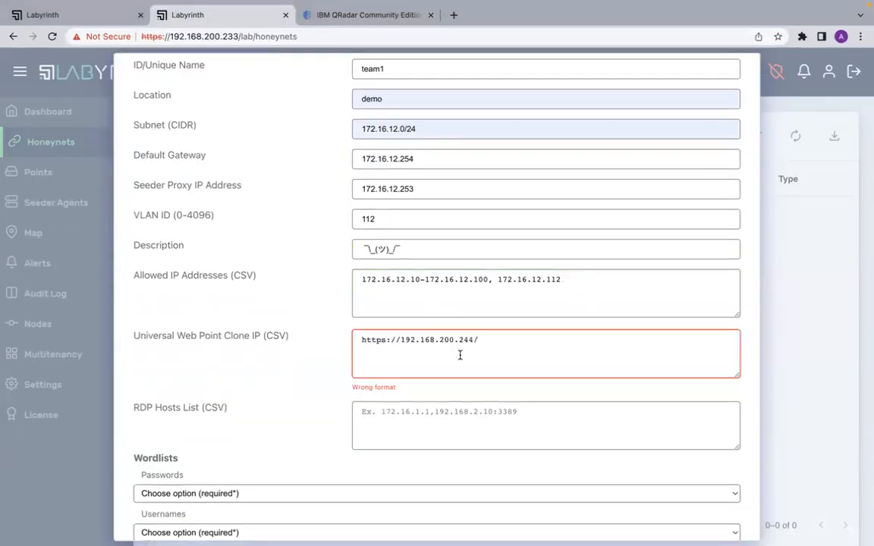
key("BackSpace")
scroll(451, 291, "down", 3)
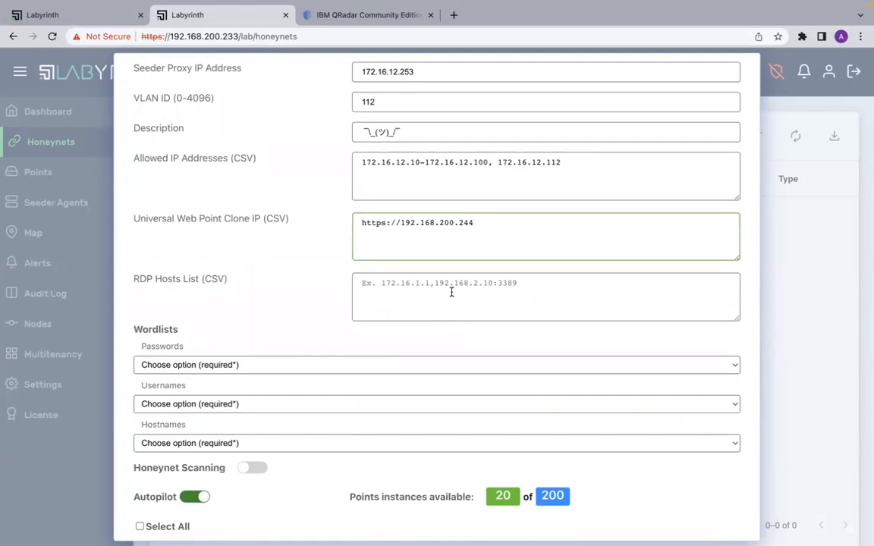
scroll(451, 292, "down", 2)
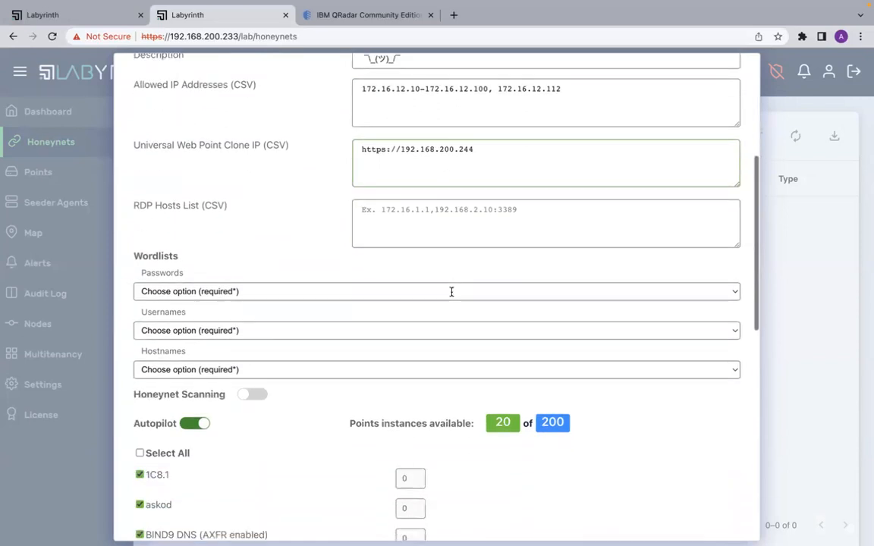
scroll(451, 294, "down", 1)
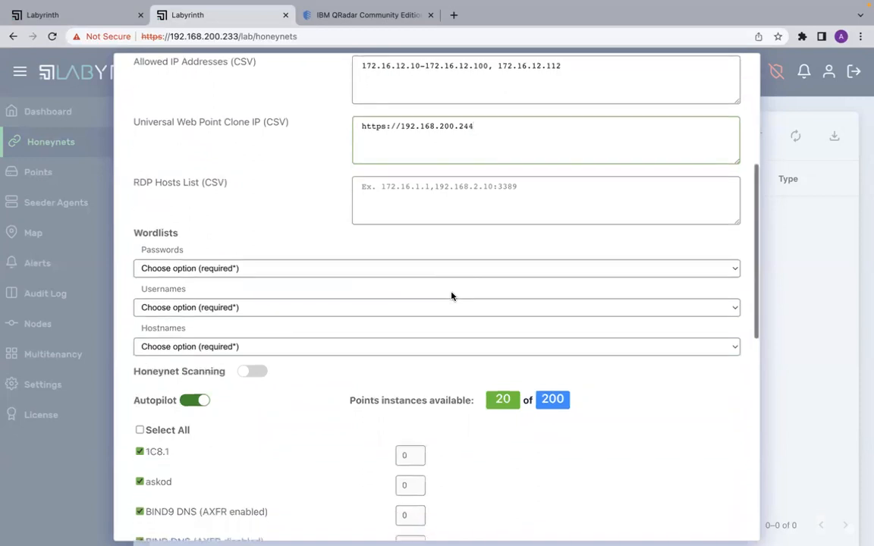
left_click(359, 271)
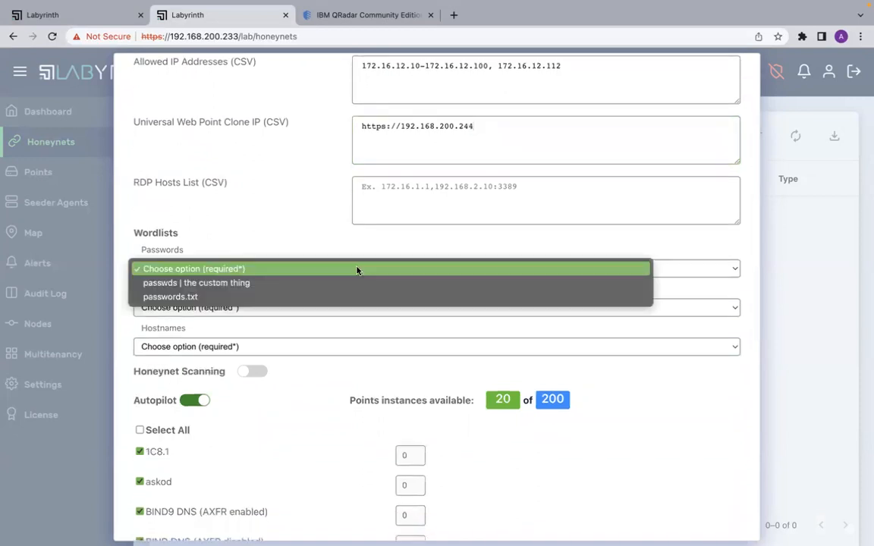
Choose 'passwds | the custom thing' for Passwords, usernames.txt for Usernames and hostnames.txt for Hostnames
left_click(332, 229)
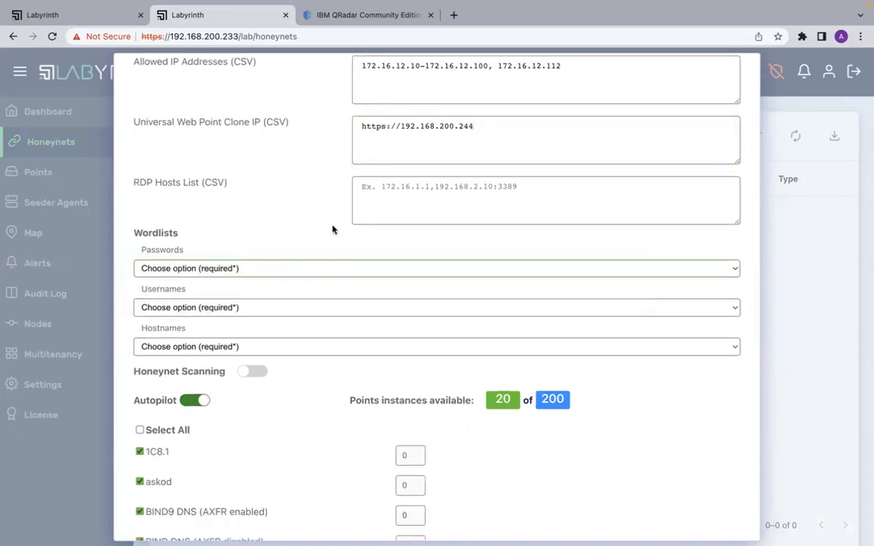
left_click(338, 267)
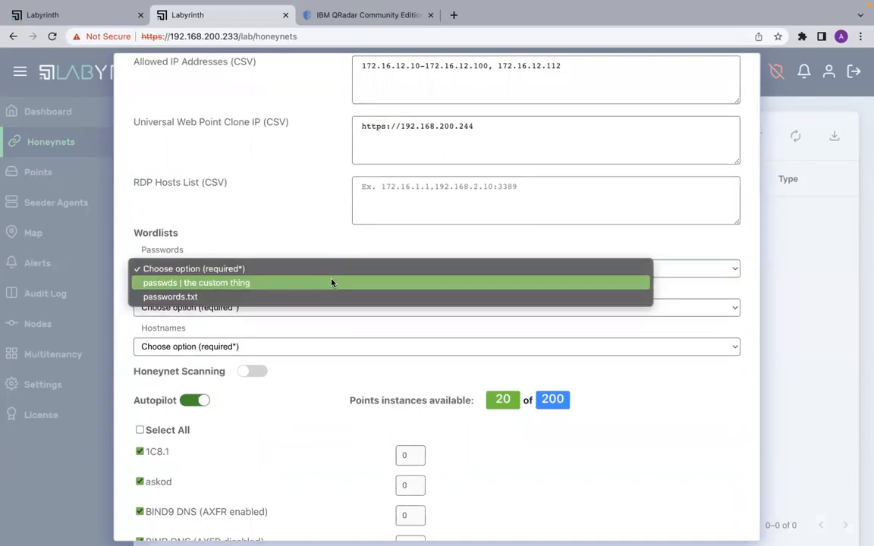
left_click(331, 282)
scroll(303, 212, "down", 3)
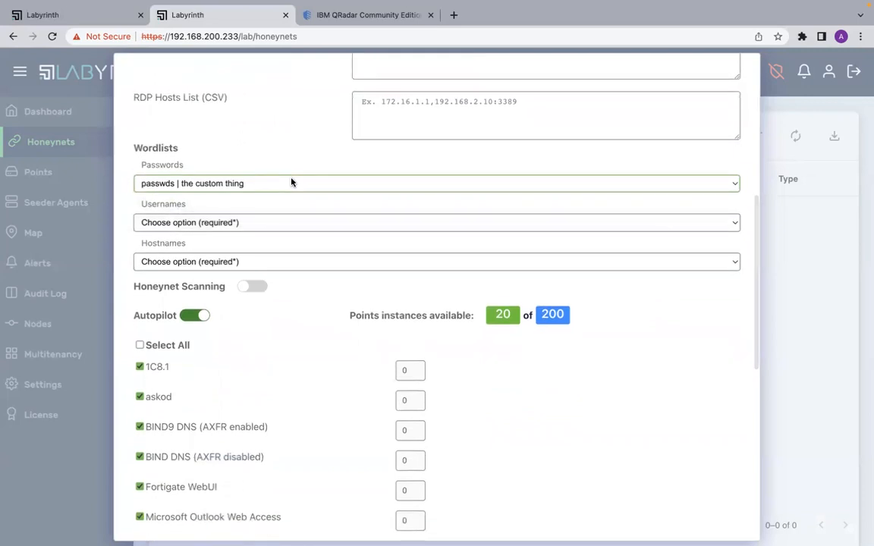
left_click(305, 220)
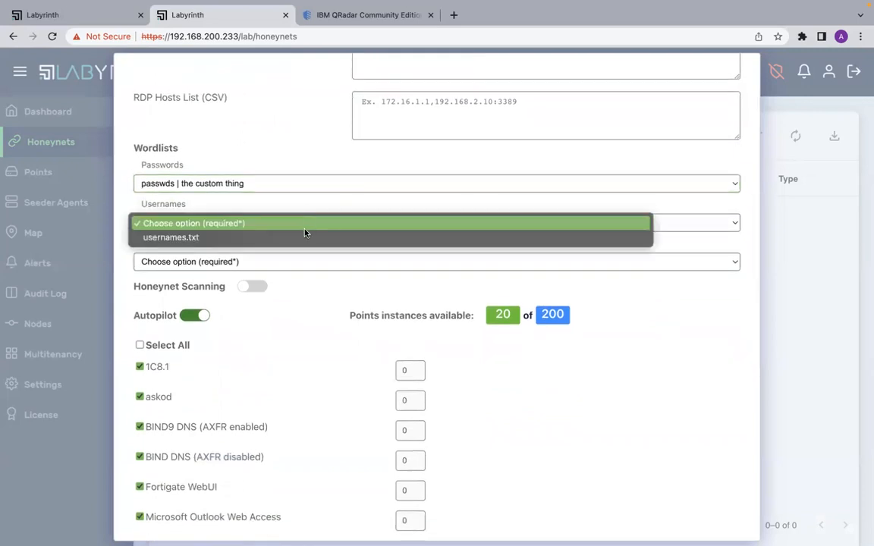
left_click(307, 236)
left_click(307, 262)
left_click(308, 274)
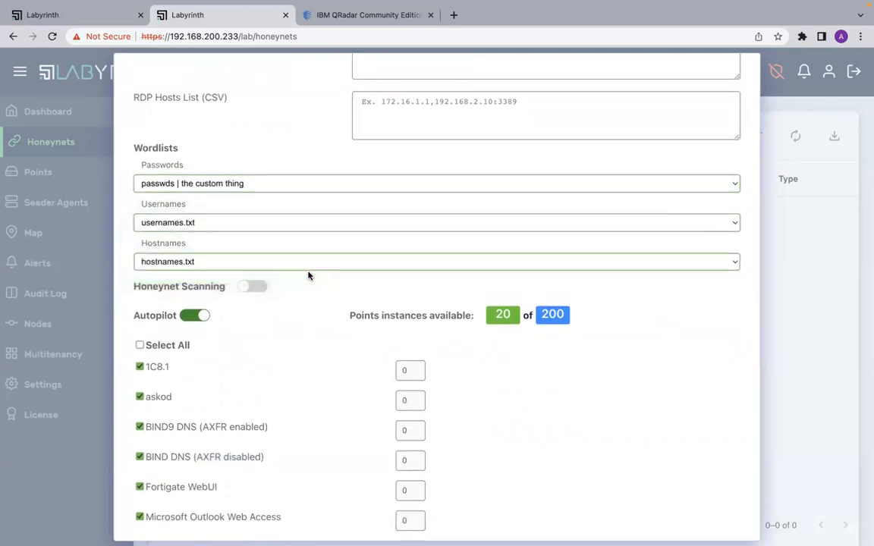
scroll(318, 288, "down", 2)
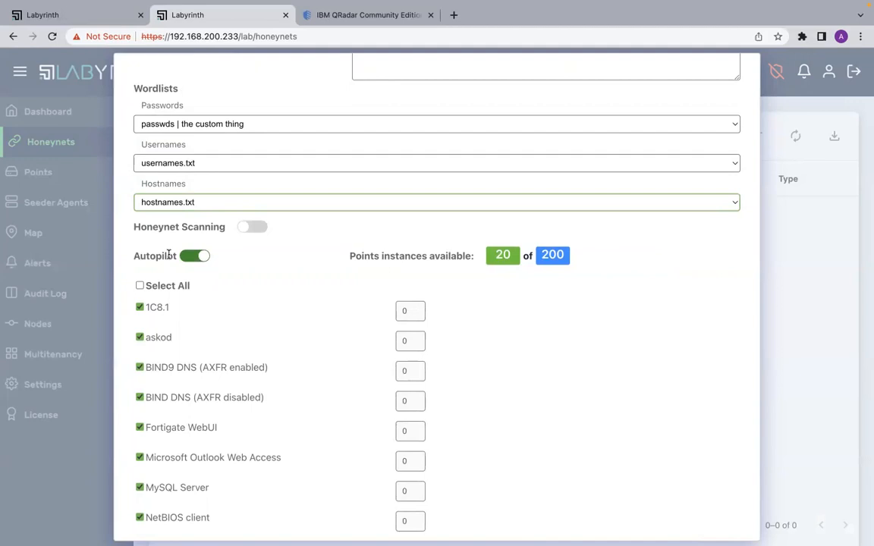
scroll(168, 254, "up", 1)
scroll(169, 235, "up", 2)
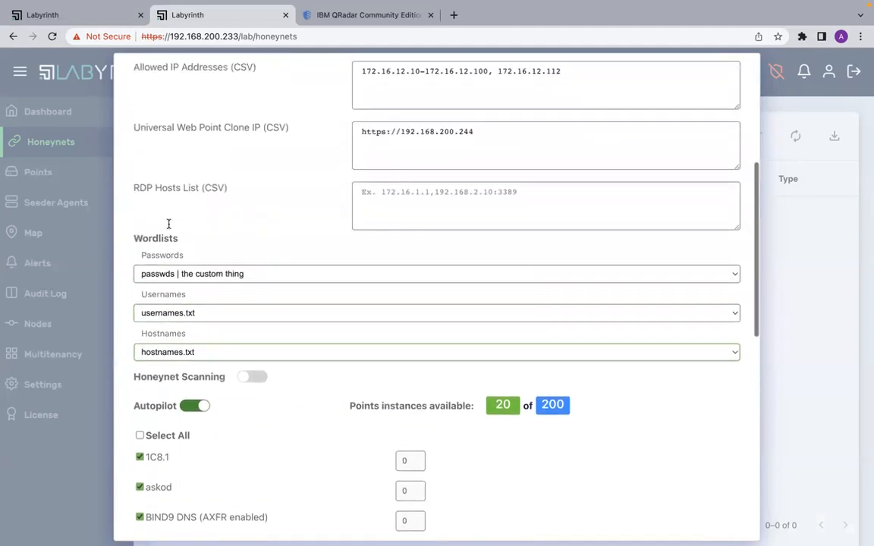
left_click_drag(126, 124, 291, 134)
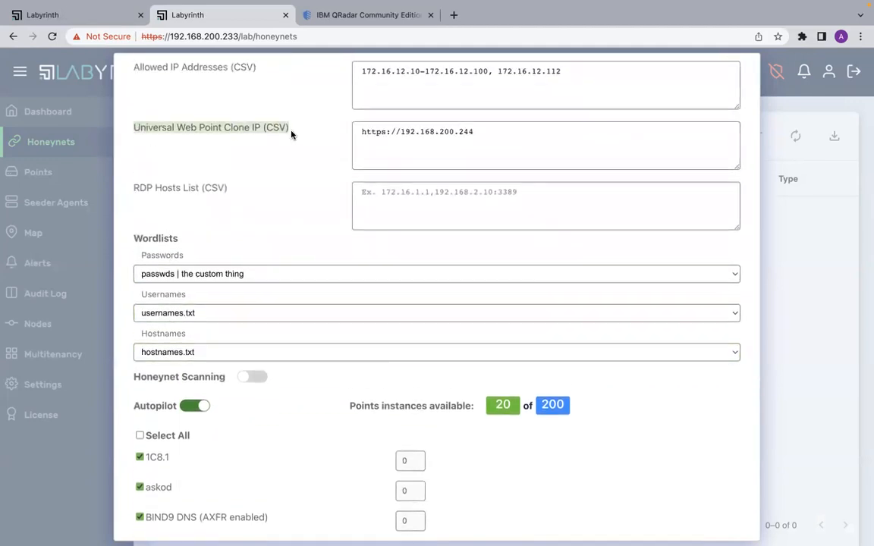
scroll(291, 134, "down", 1)
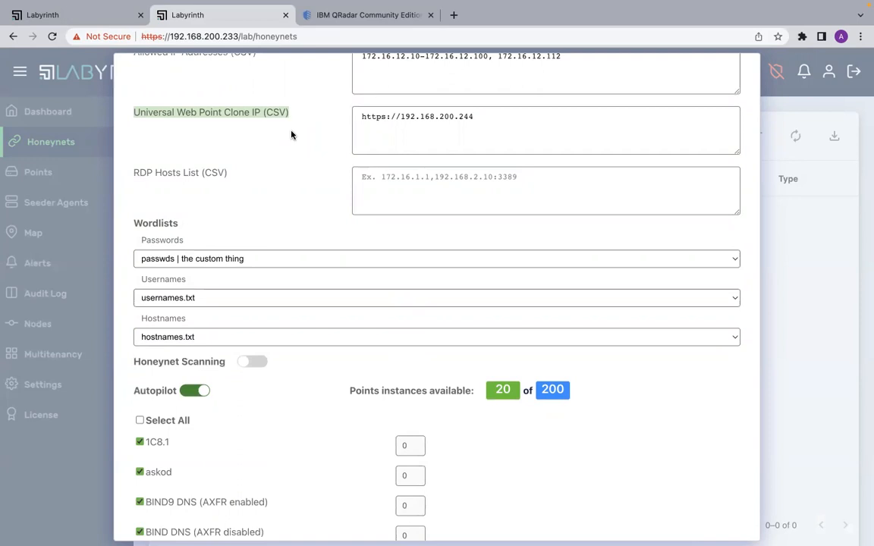
left_click(291, 135)
scroll(291, 135, "up", 1)
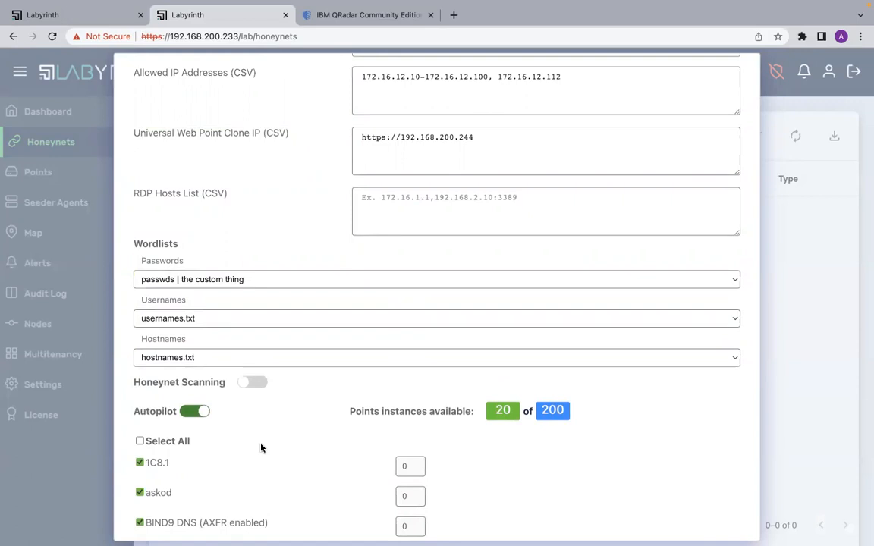
scroll(261, 448, "down", 5)
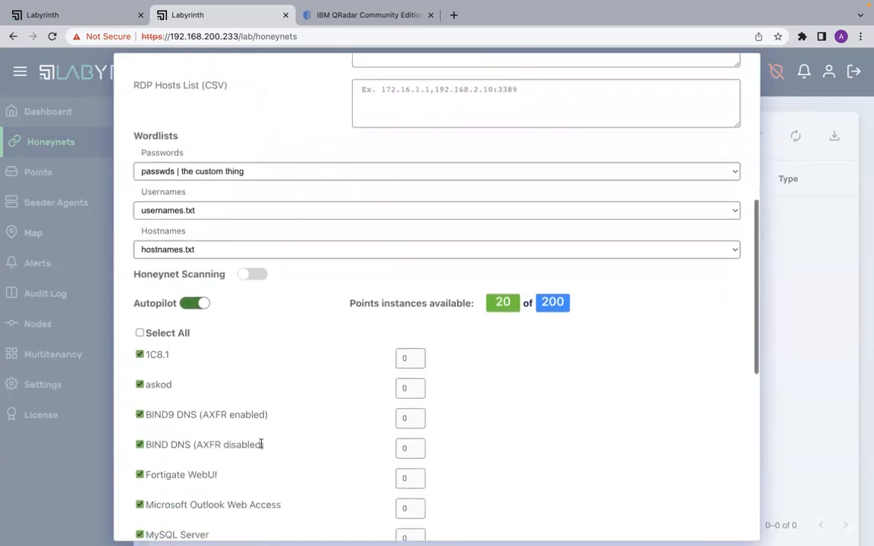
left_click_drag(175, 219, 121, 199)
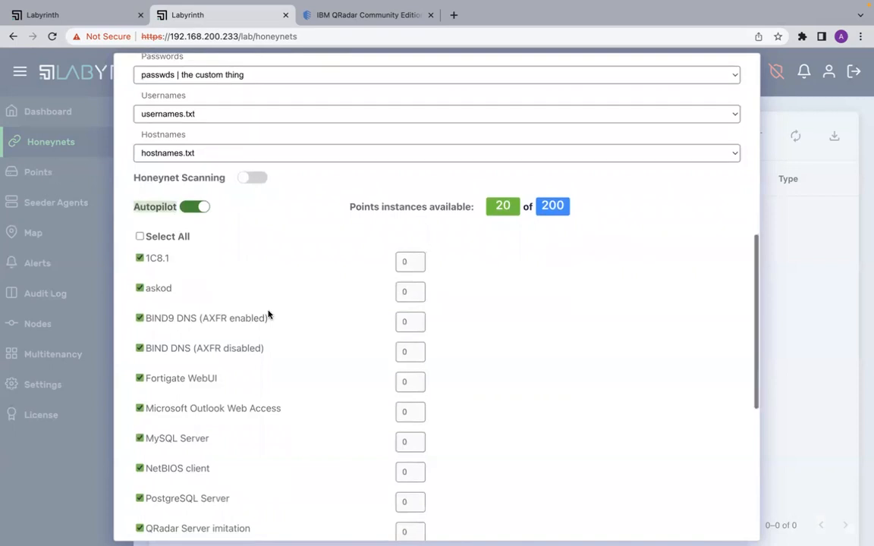
scroll(268, 314, "up", 10)
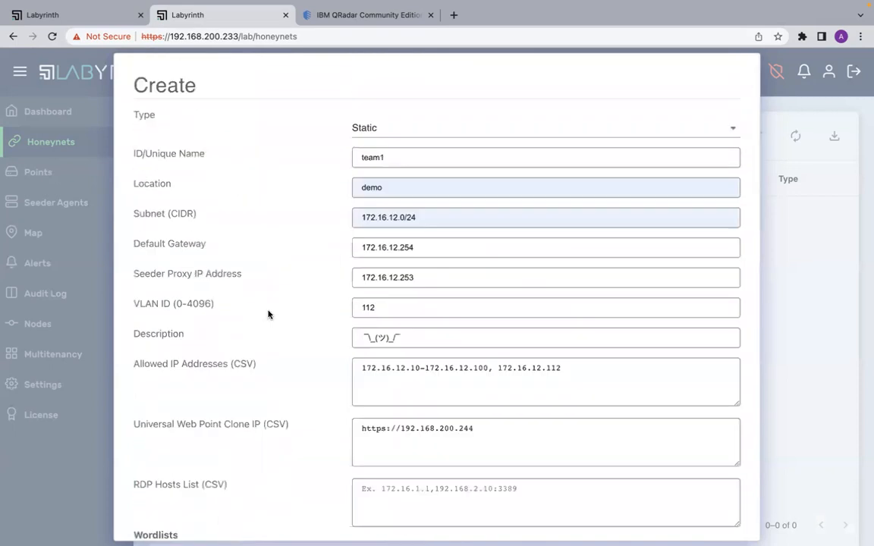
scroll(268, 314, "down", 7)
scroll(267, 314, "up", 4)
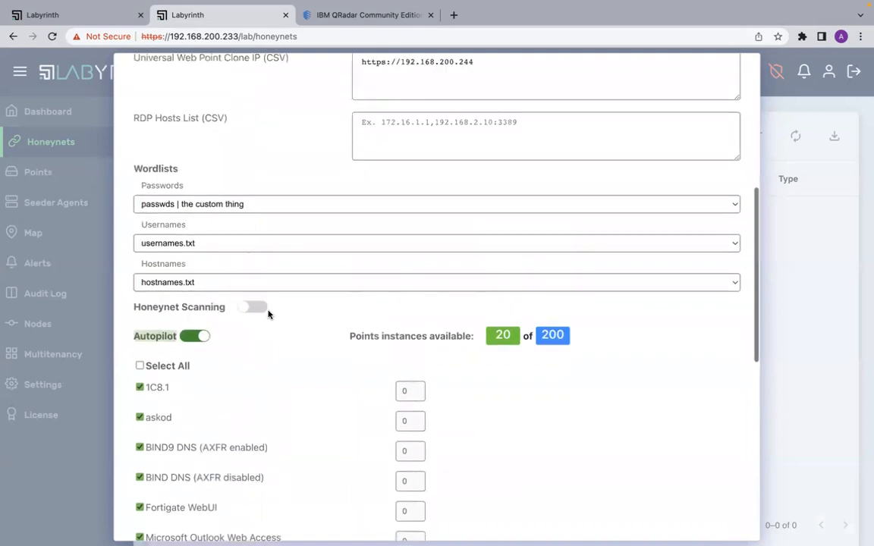
scroll(268, 314, "up", 1)
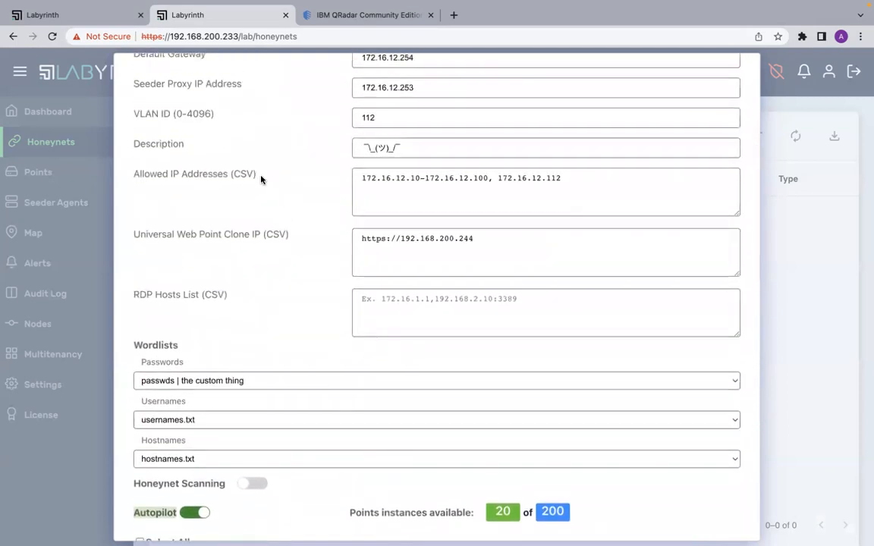
scroll(261, 179, "down", 6)
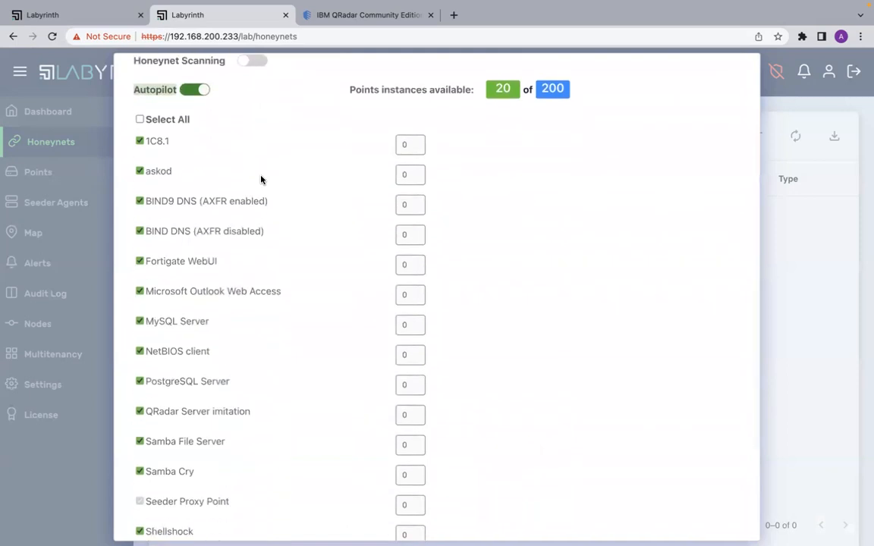
scroll(261, 179, "up", 2)
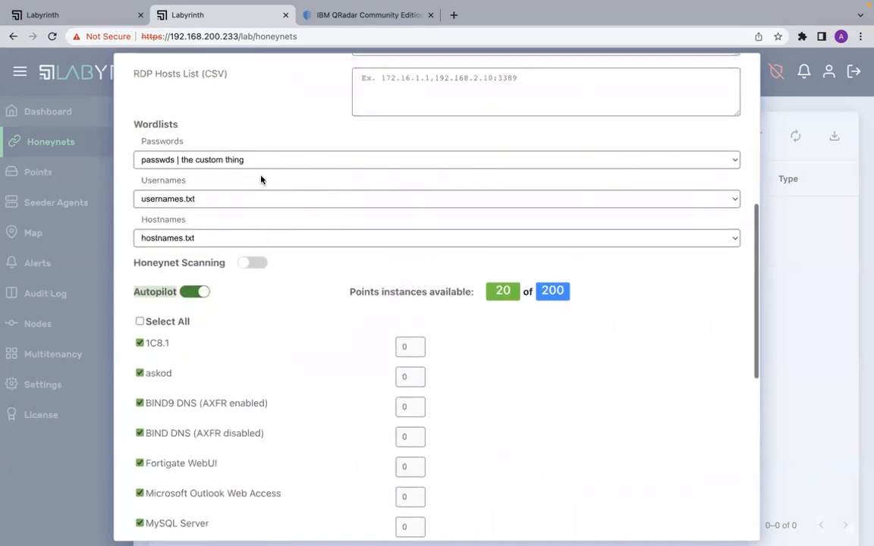
Turn off Autopilot and enable SSH daemon, Universal WEB Point, and Windows 10 Host at 2
left_click(191, 228)
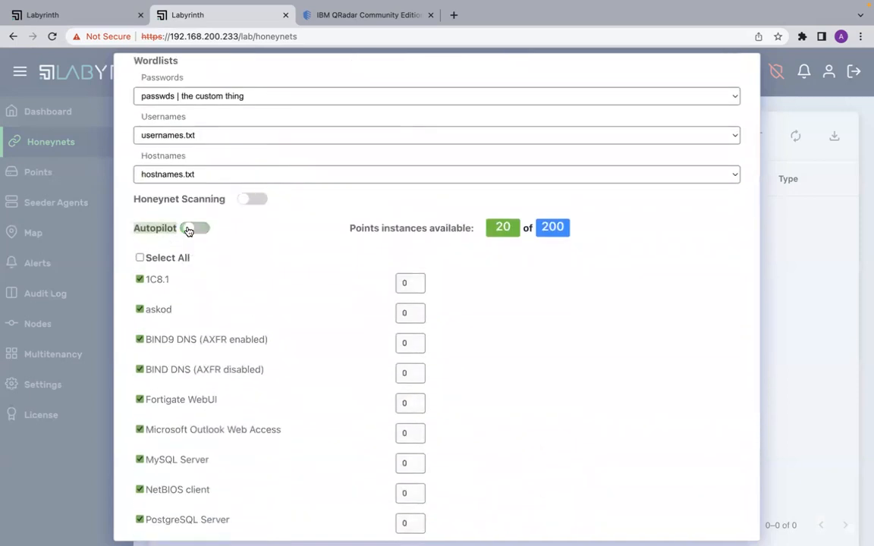
left_click(140, 257)
scroll(215, 384, "down", 5)
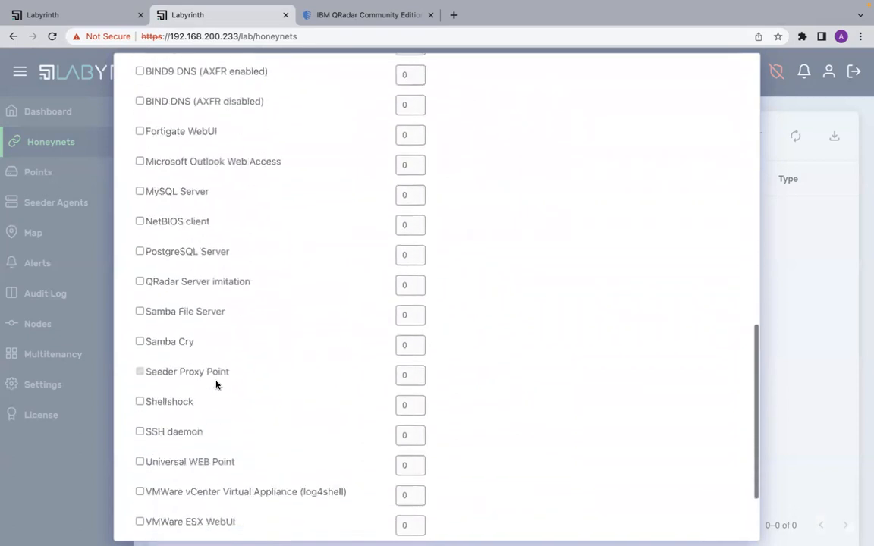
left_click(139, 368)
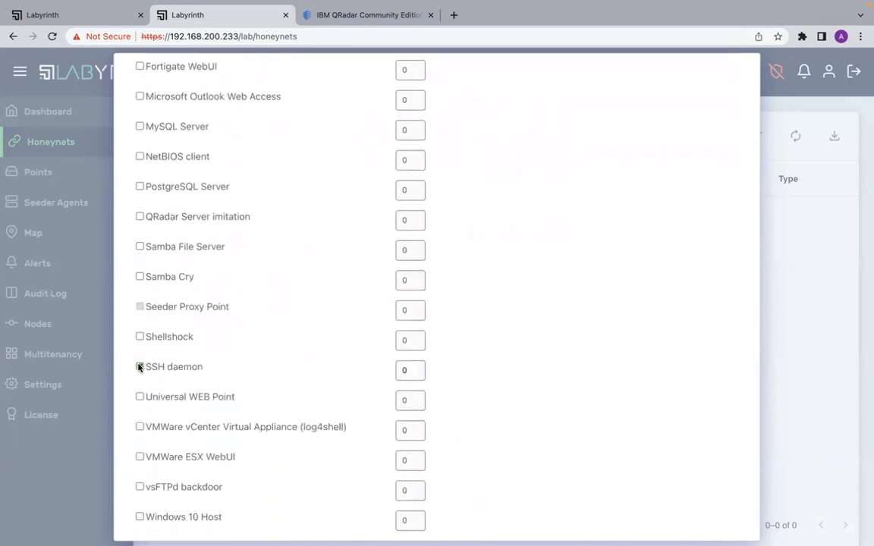
left_click(419, 368)
scroll(246, 397, "down", 1)
left_click(139, 351)
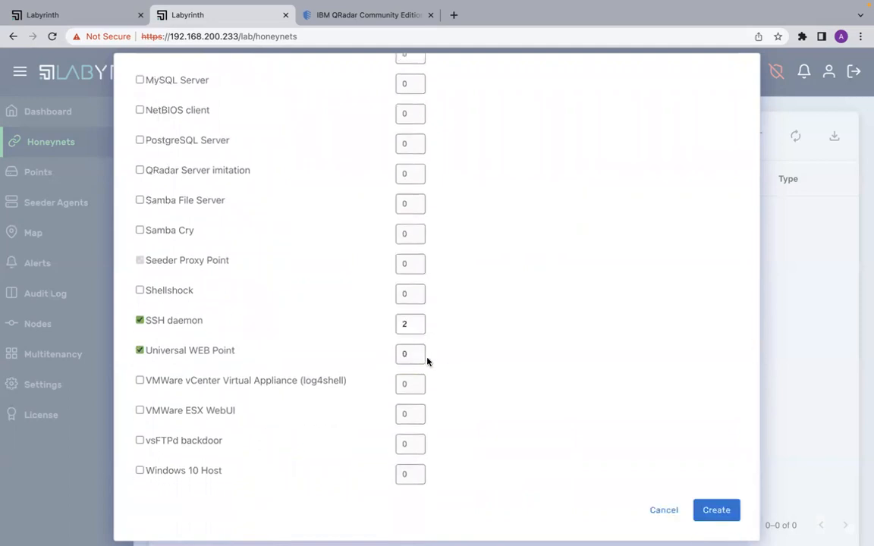
left_click(419, 351)
left_click(140, 471)
scroll(313, 513, "up", 1)
left_click(419, 491)
left_click(419, 490)
Keep the Universal WEB Point count at 1
scroll(280, 399, "down", 1)
scroll(280, 399, "up", 5)
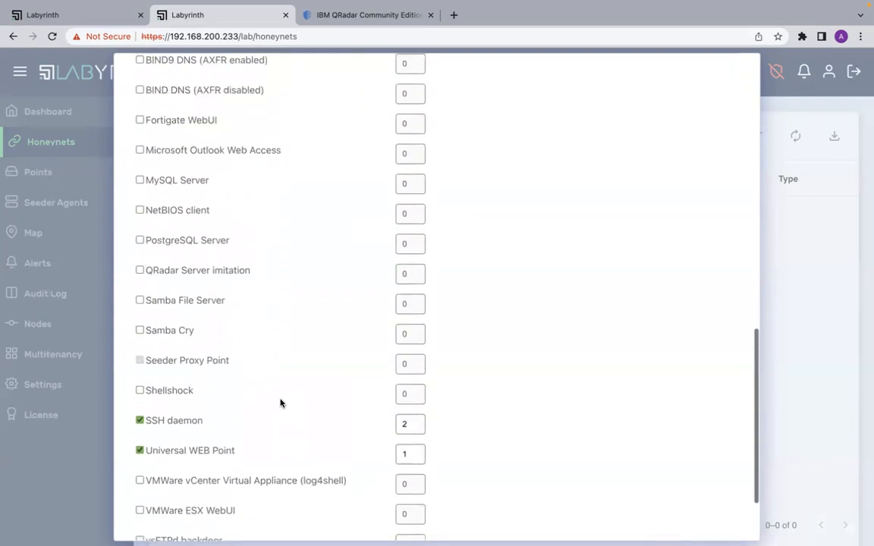
scroll(280, 403, "up", 1)
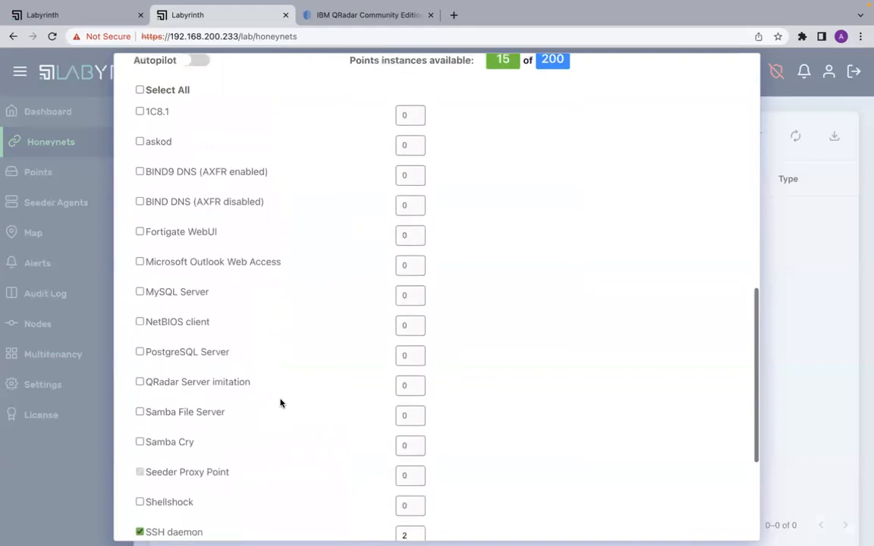
scroll(280, 403, "down", 1)
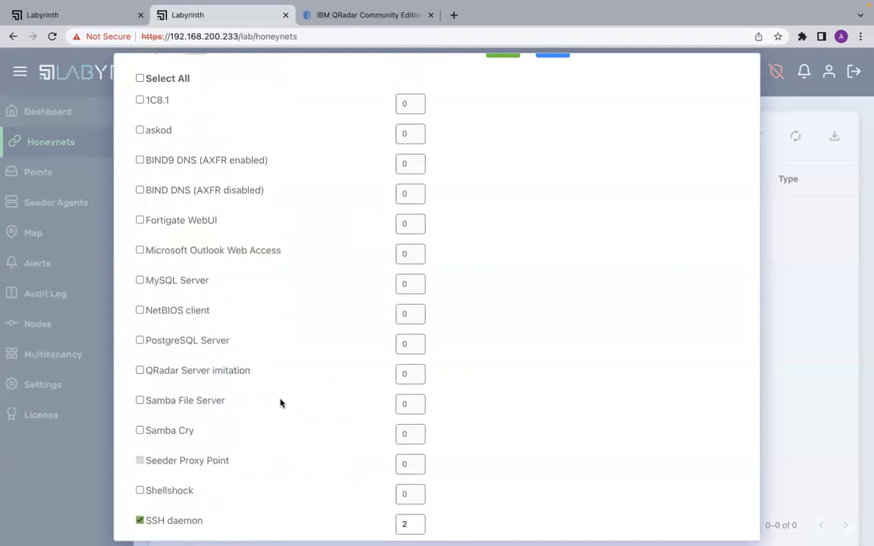
scroll(280, 403, "down", 7)
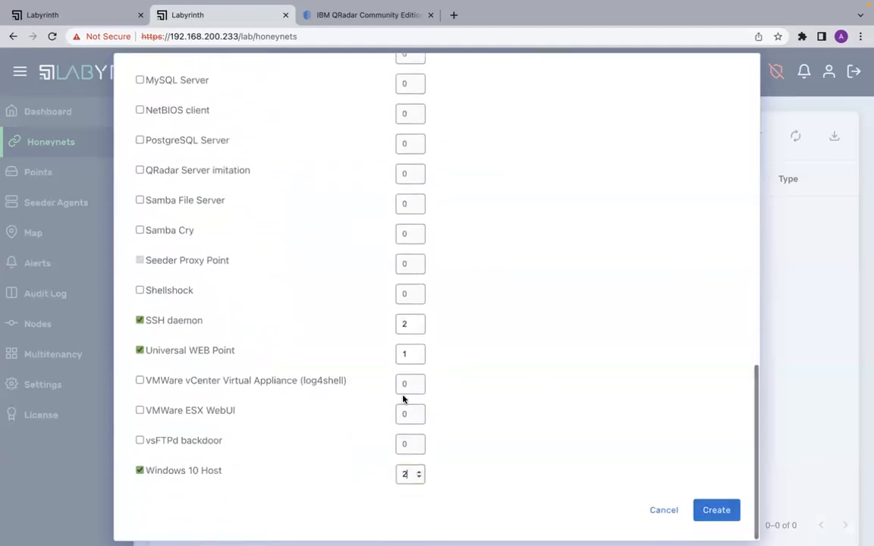
left_click(408, 358)
type("00")
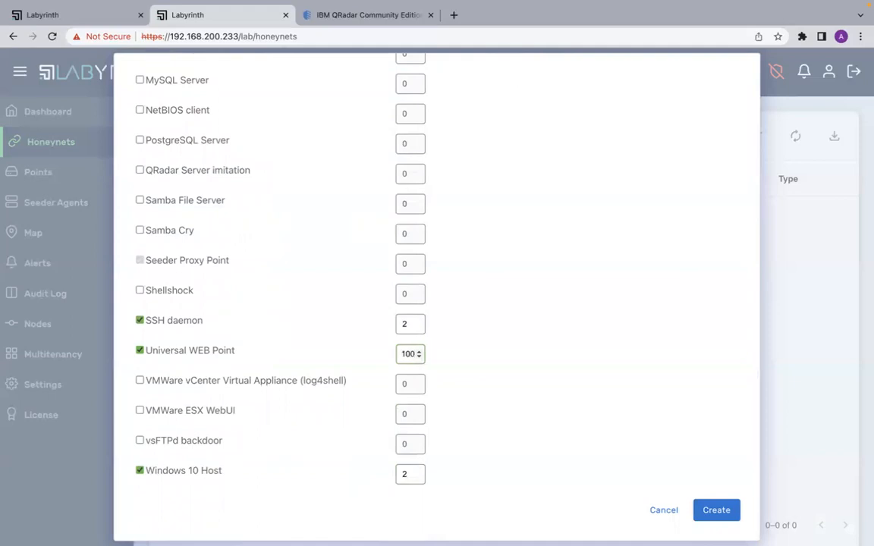
key("BackSpace")
Add NetBIOS client points with a count of 2 and create the honeynet
scroll(478, 303, "up", 5)
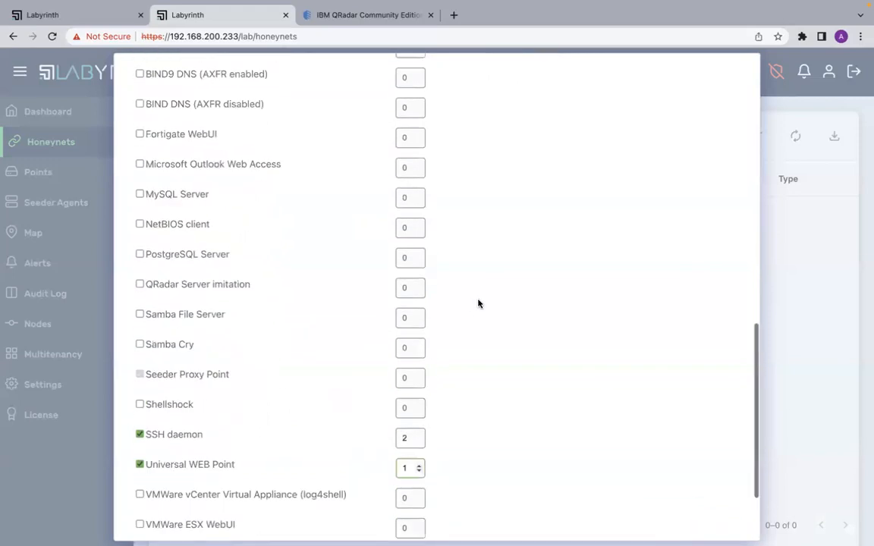
scroll(478, 303, "down", 5)
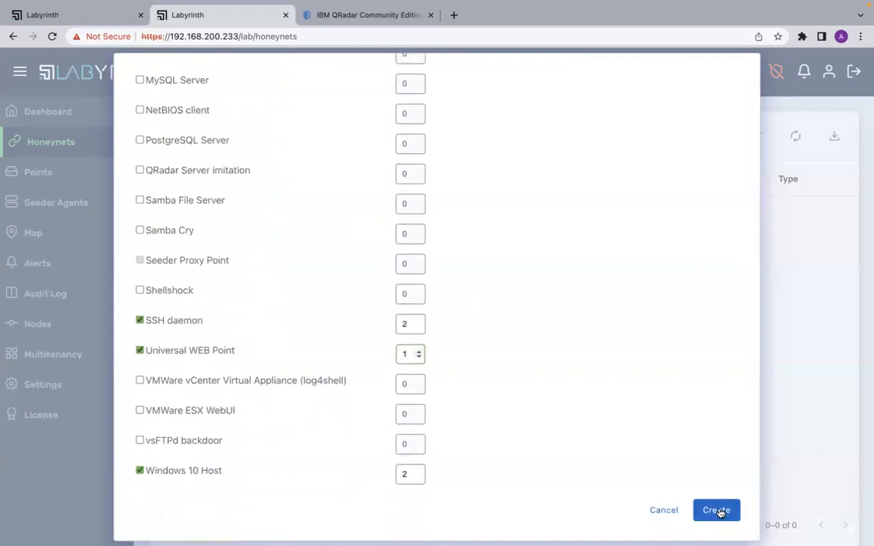
scroll(649, 461, "up", 2)
left_click(139, 169)
left_click(418, 168)
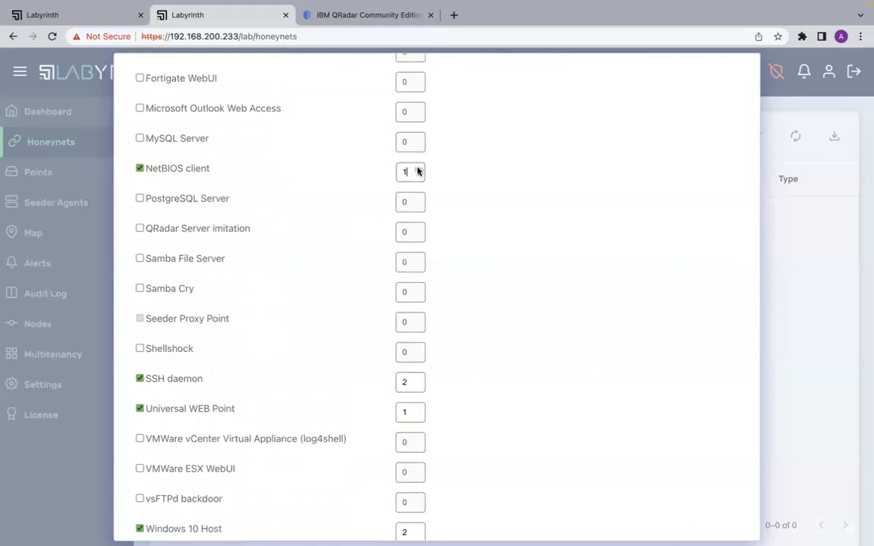
left_click(418, 169)
scroll(568, 379, "down", 2)
left_click(720, 513)
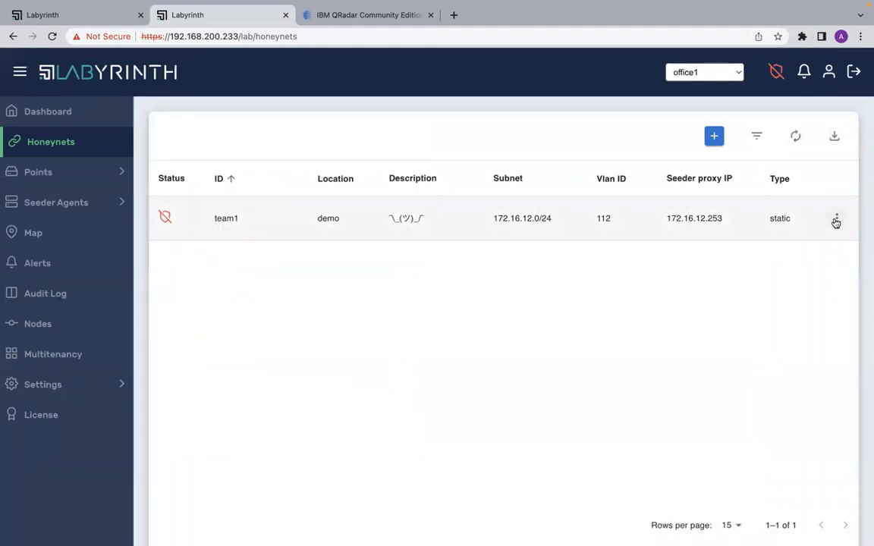
Start generation of honeynet team1 through its Generate action and confirm it
left_click(835, 220)
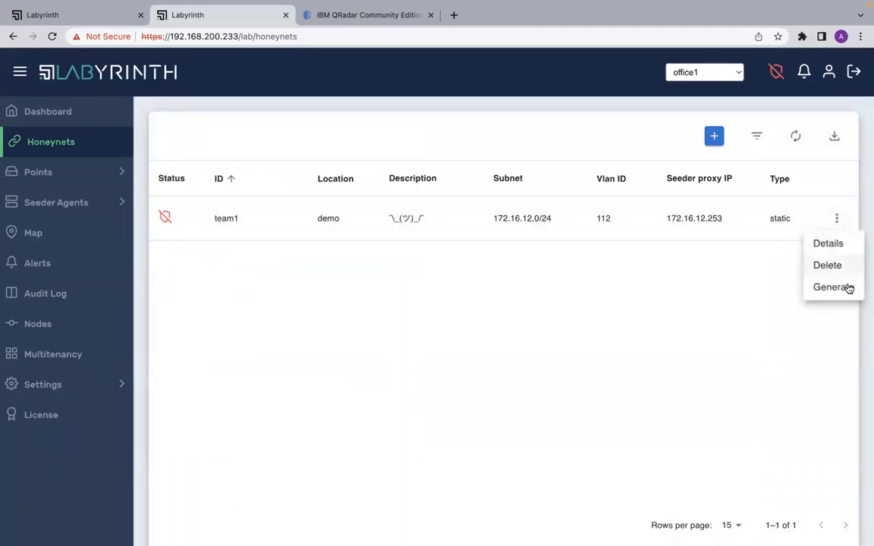
left_click(822, 292)
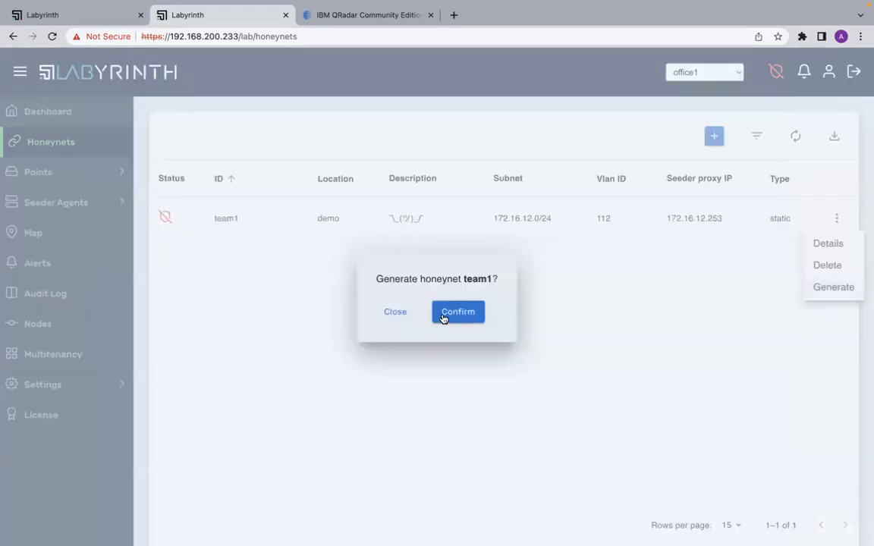
left_click(458, 311)
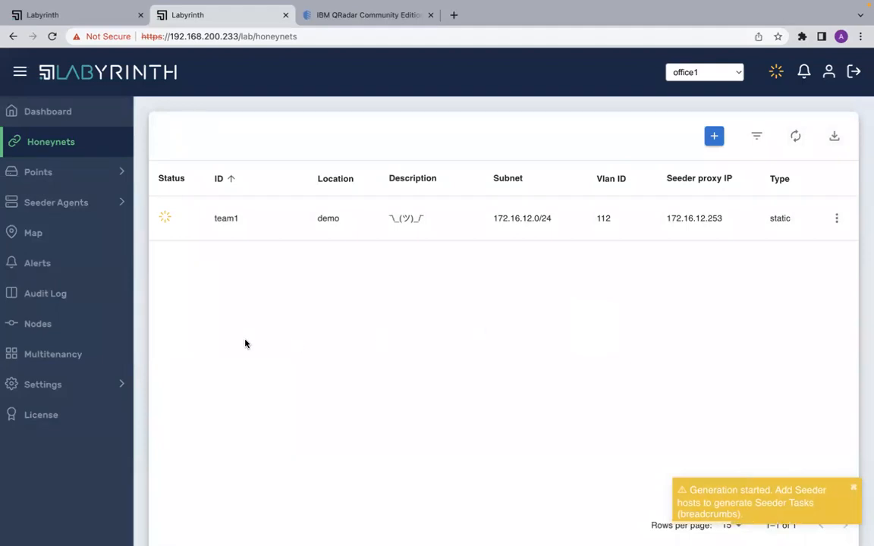
left_click(85, 241)
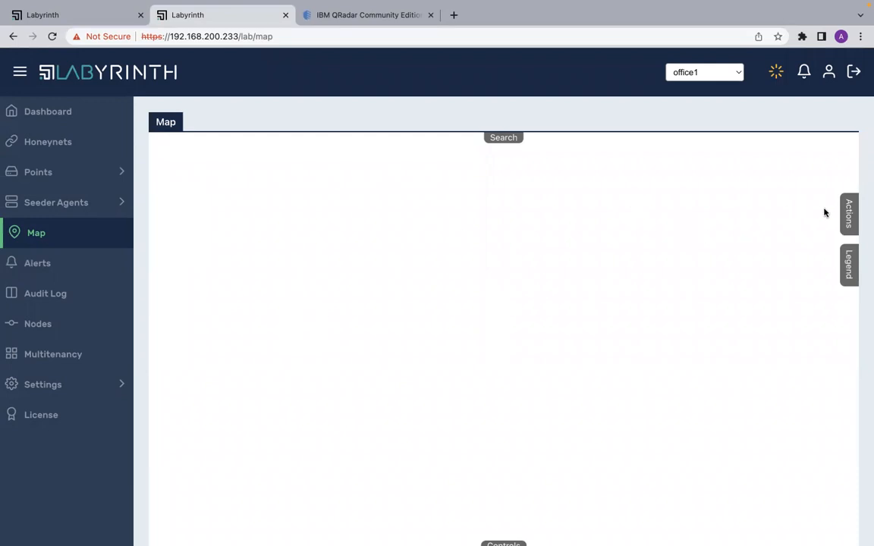
Check team1's generation status on the map, then return to the Honeynets list
left_click(844, 220)
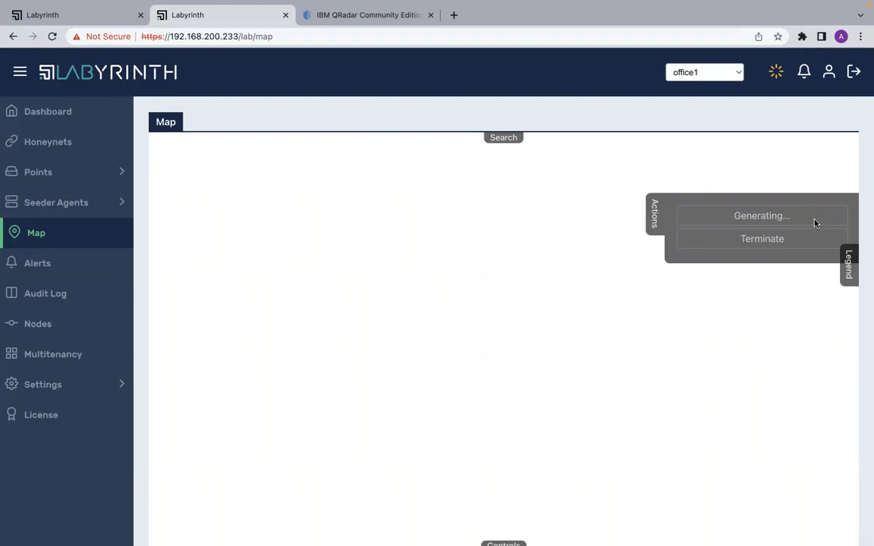
left_click(65, 138)
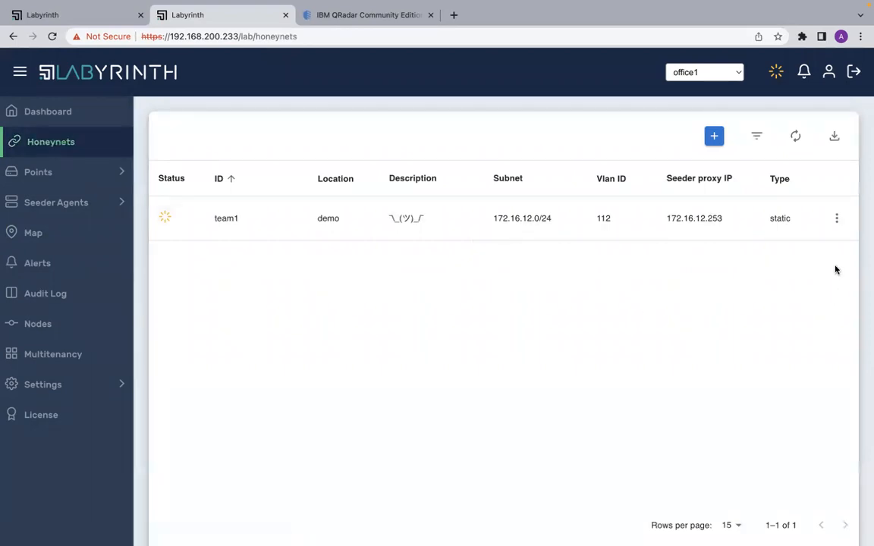
left_click(836, 220)
left_click(828, 244)
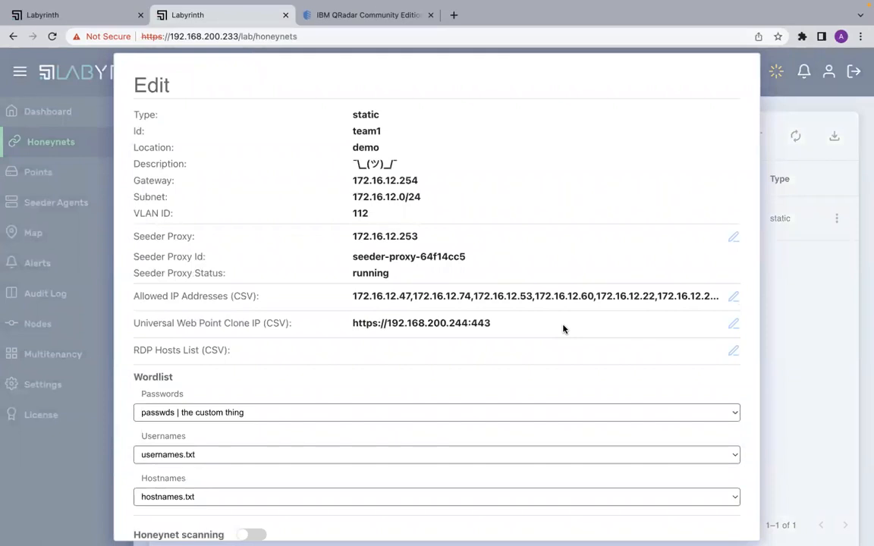
scroll(285, 248, "down", 1)
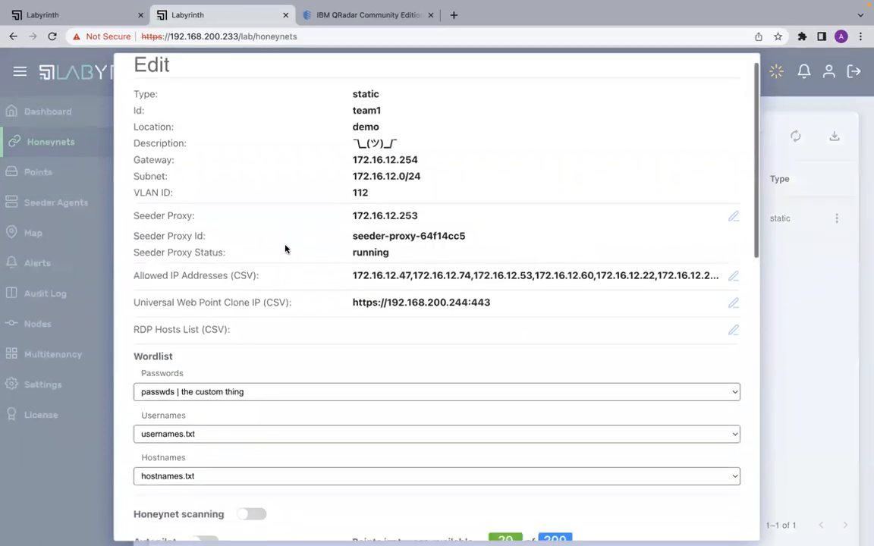
scroll(285, 249, "down", 1)
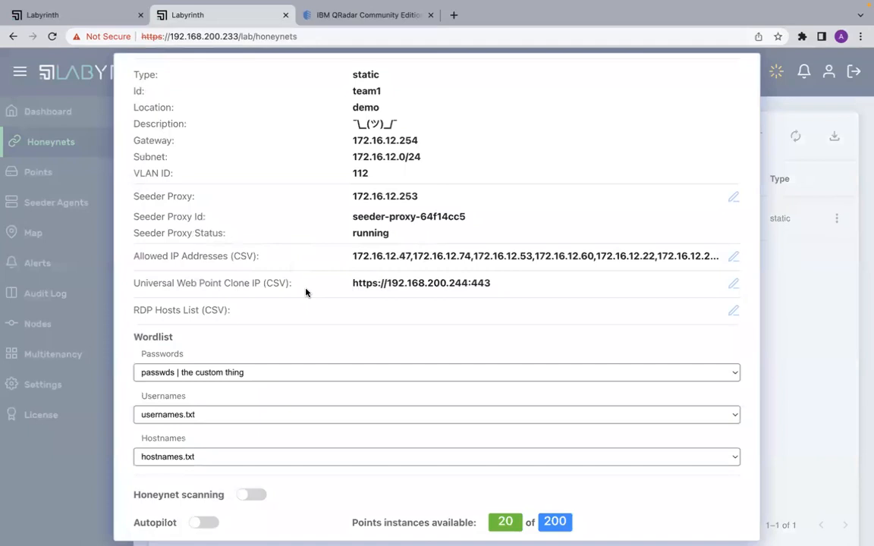
scroll(328, 302, "down", 5)
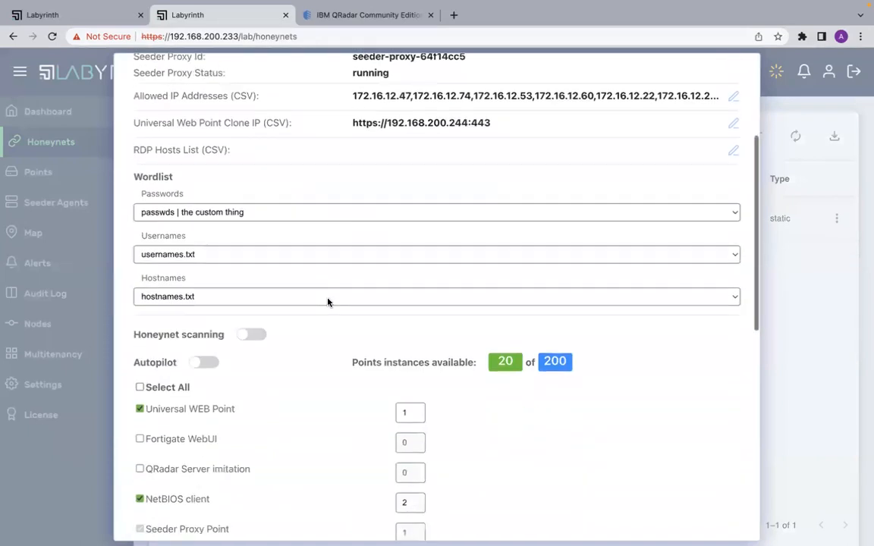
scroll(328, 301, "down", 1)
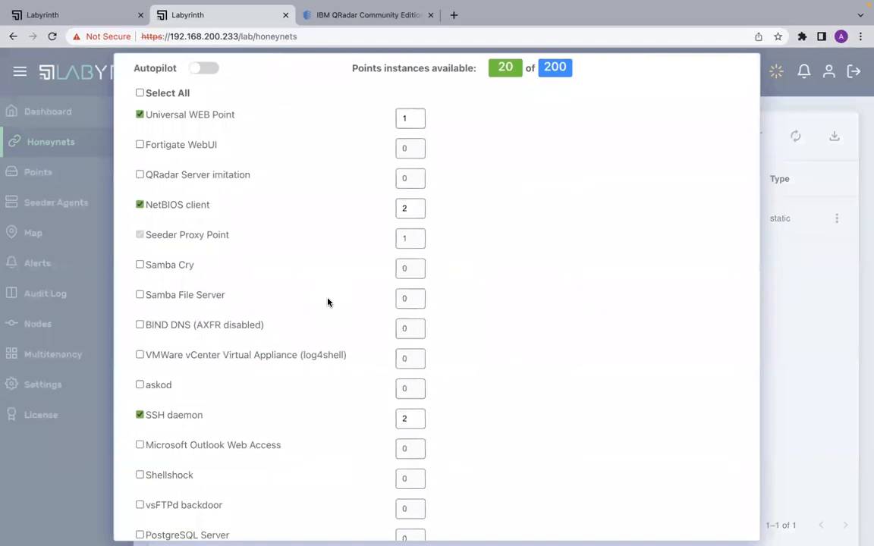
scroll(327, 302, "down", 1)
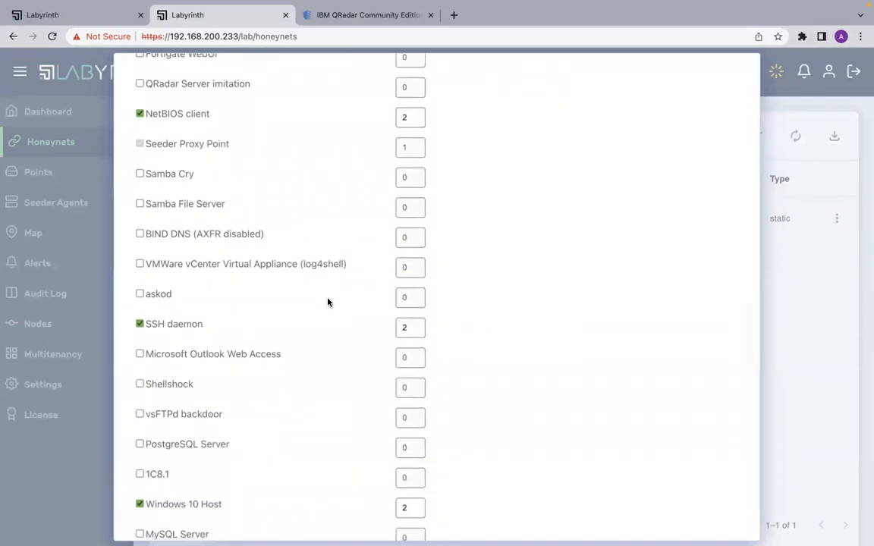
scroll(328, 302, "down", 2)
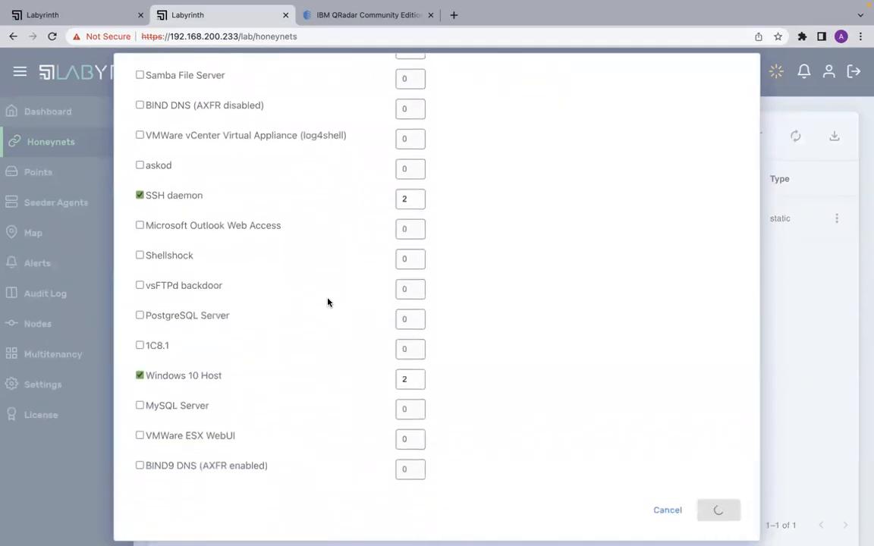
scroll(483, 286, "up", 1)
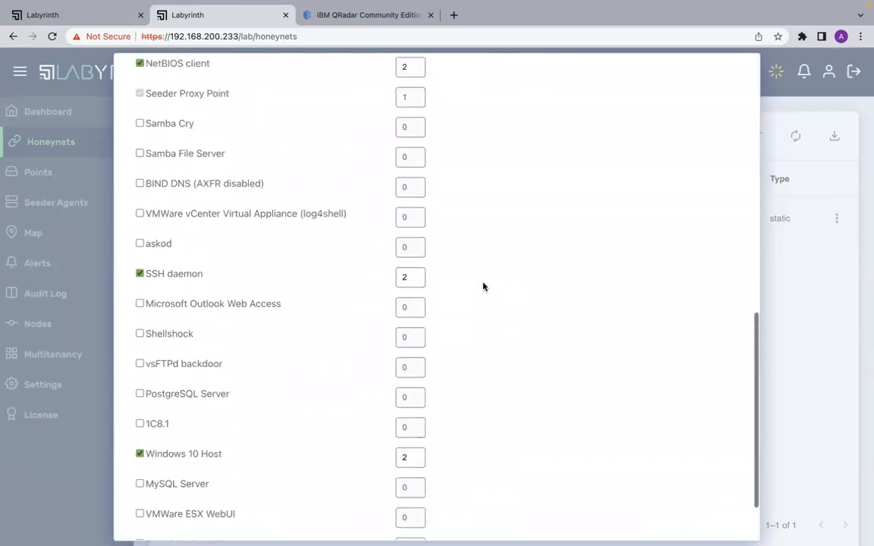
scroll(484, 286, "up", 3)
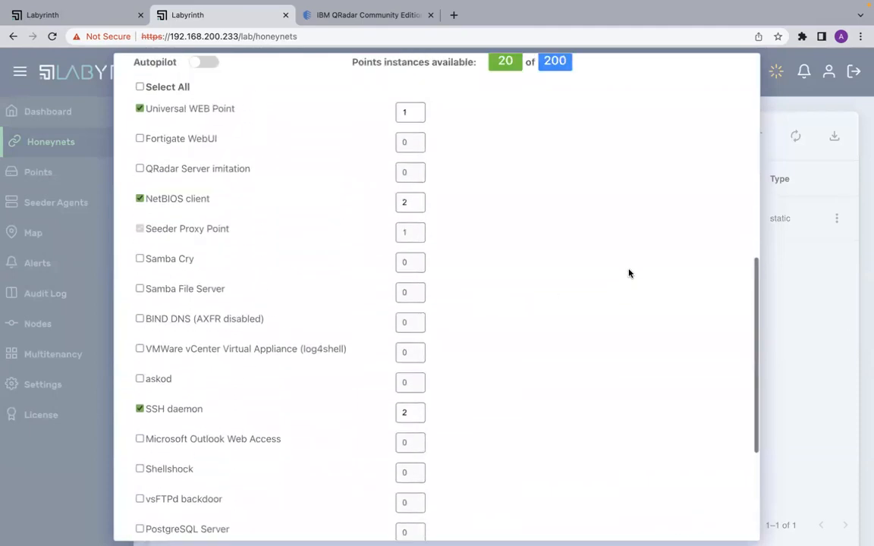
left_click(826, 295)
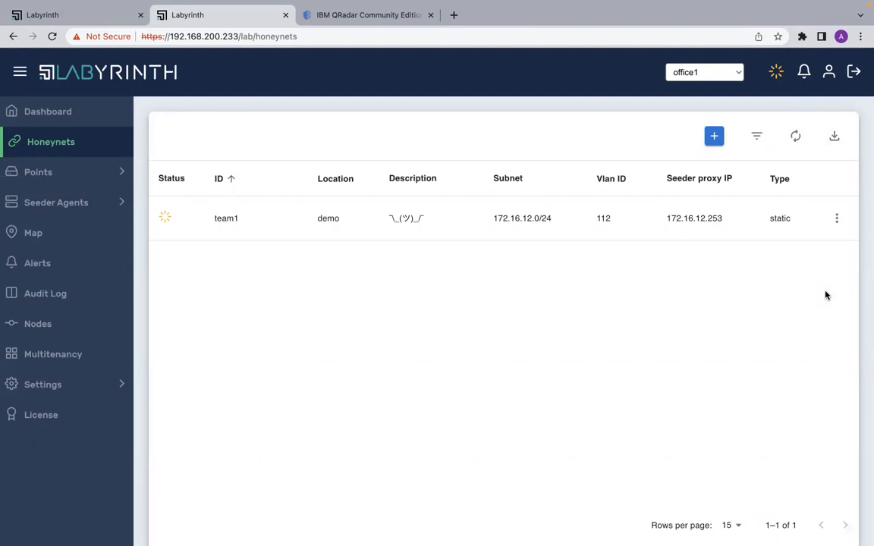
left_click(837, 218)
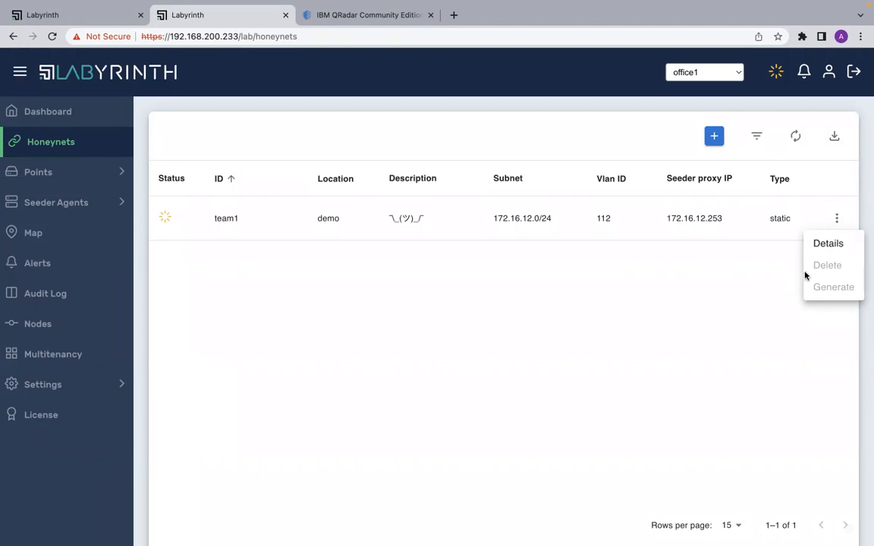
left_click(780, 279)
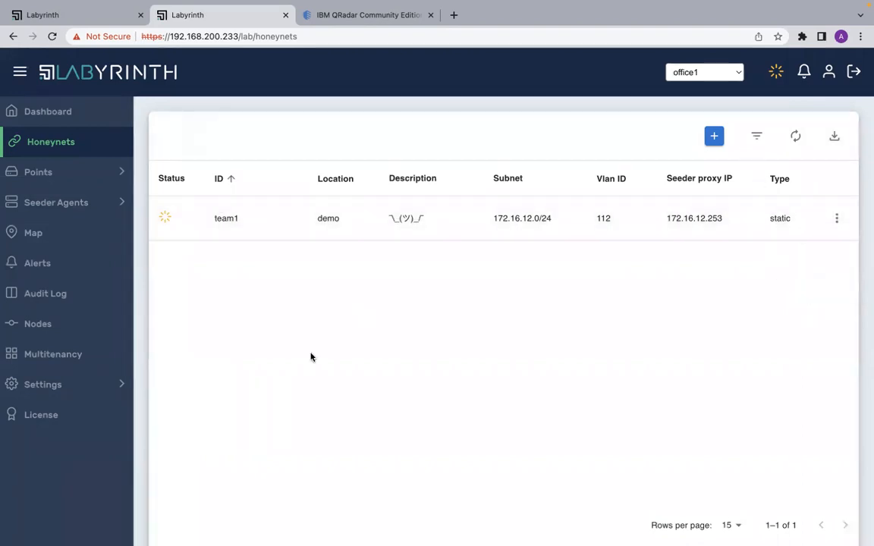
left_click(753, 138)
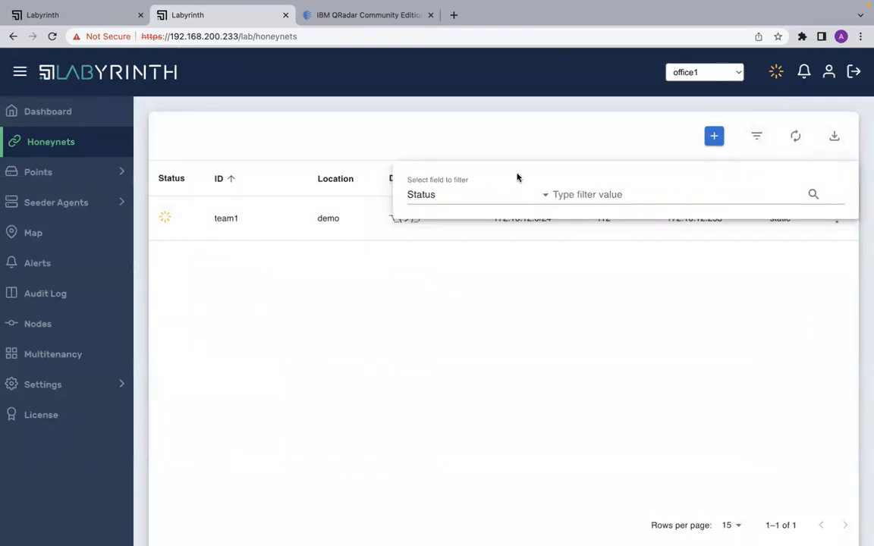
left_click(476, 197)
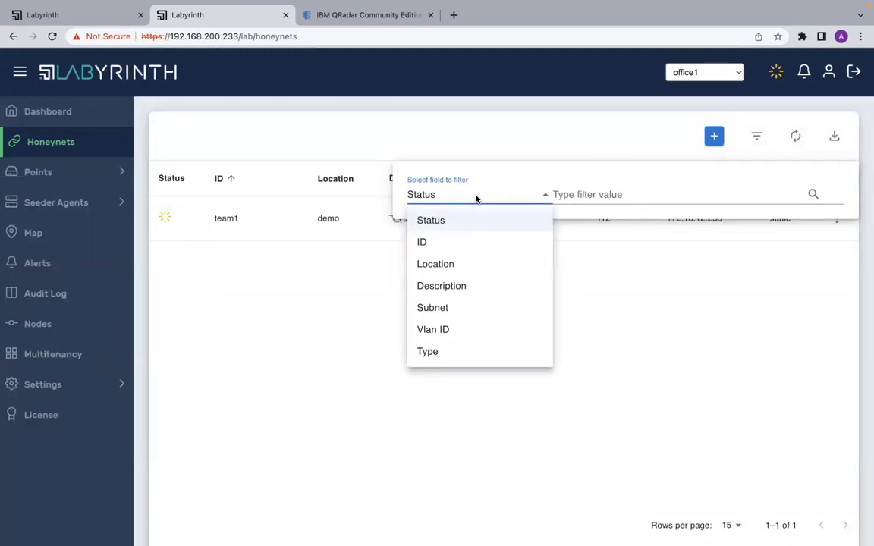
left_click(729, 214)
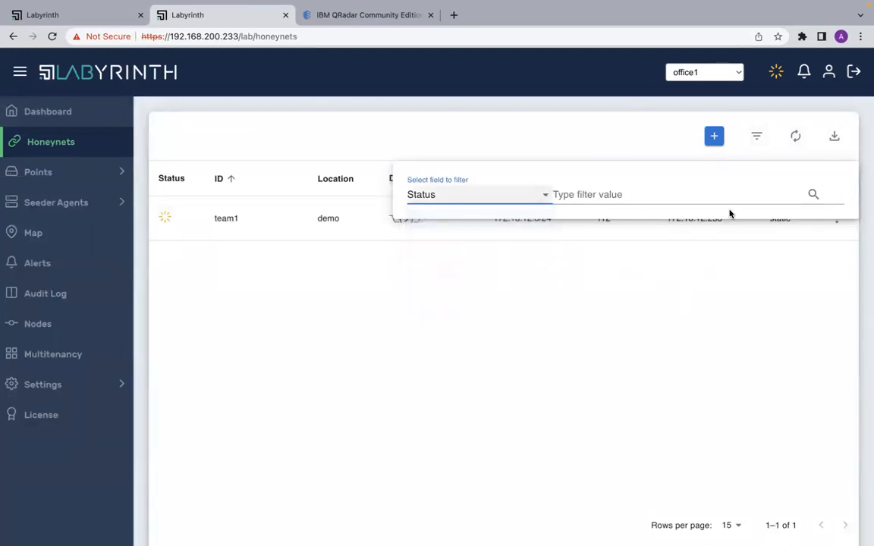
left_click(757, 138)
left_click(756, 141)
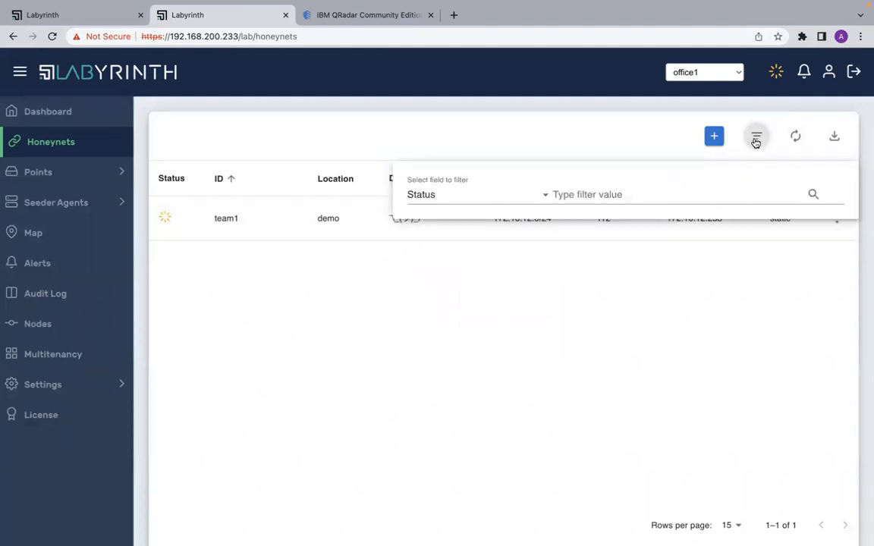
left_click(796, 137)
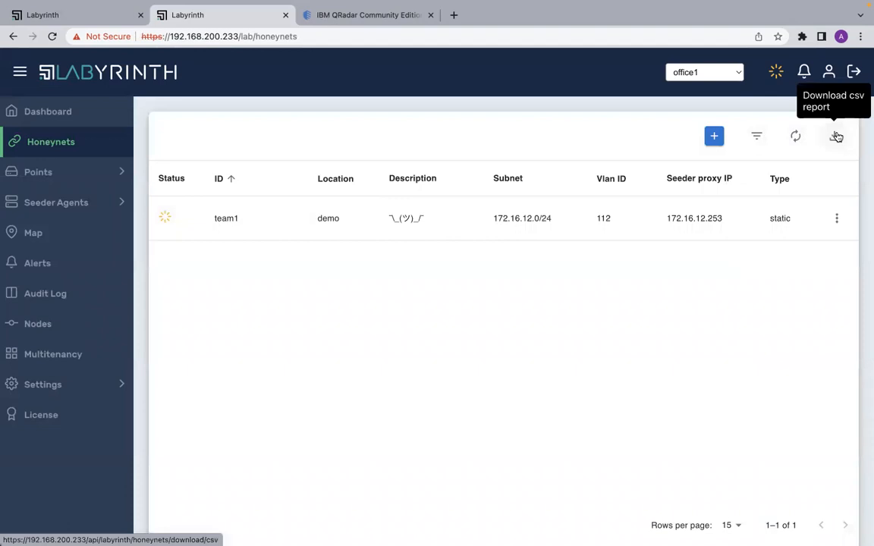
left_click(795, 135)
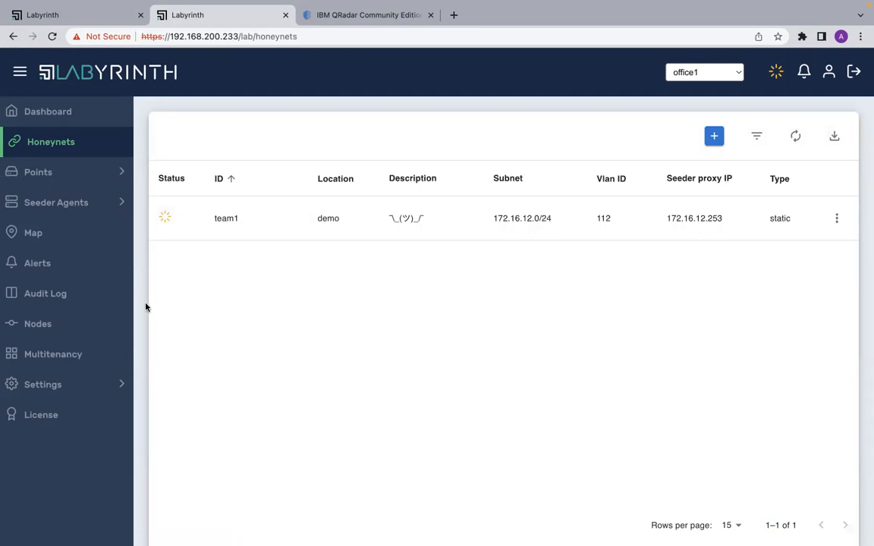
Browse the point types catalogue, highlighting the 1C8.1 type entry
left_click(96, 182)
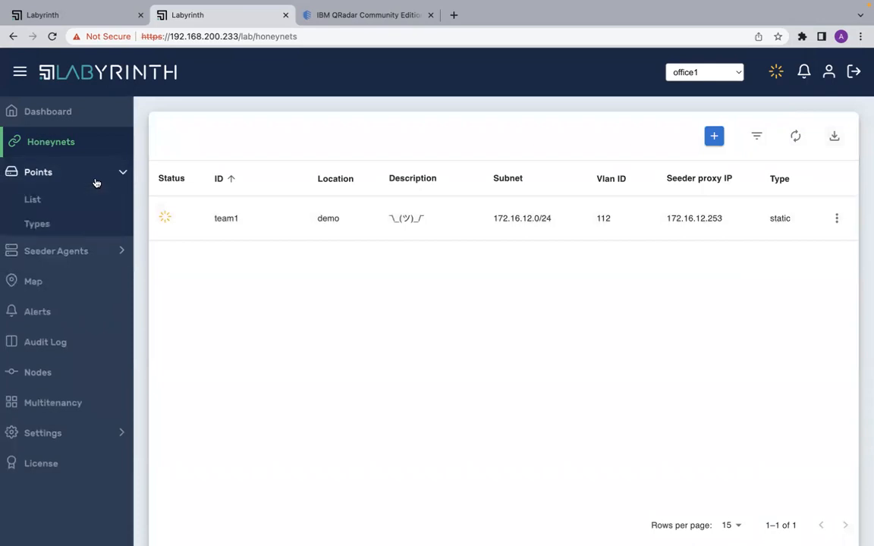
left_click(98, 220)
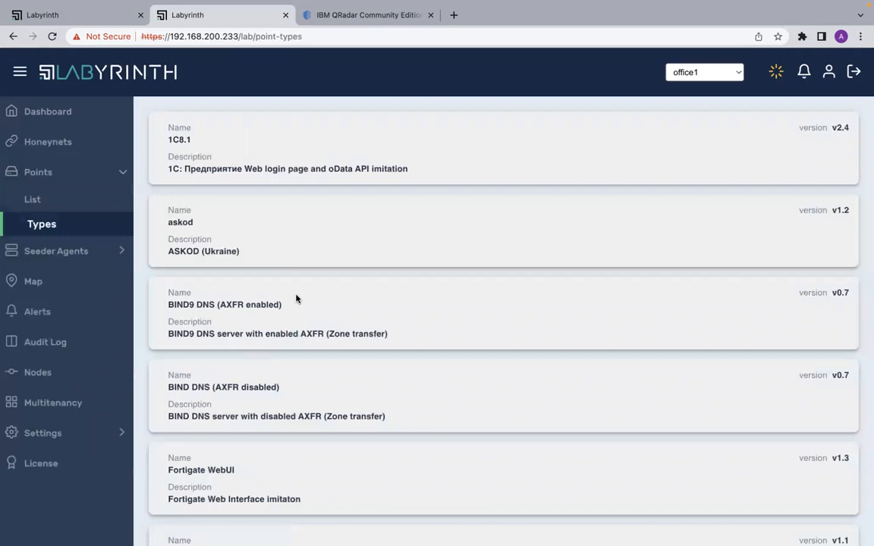
scroll(297, 298, "down", 1)
scroll(297, 298, "up", 1)
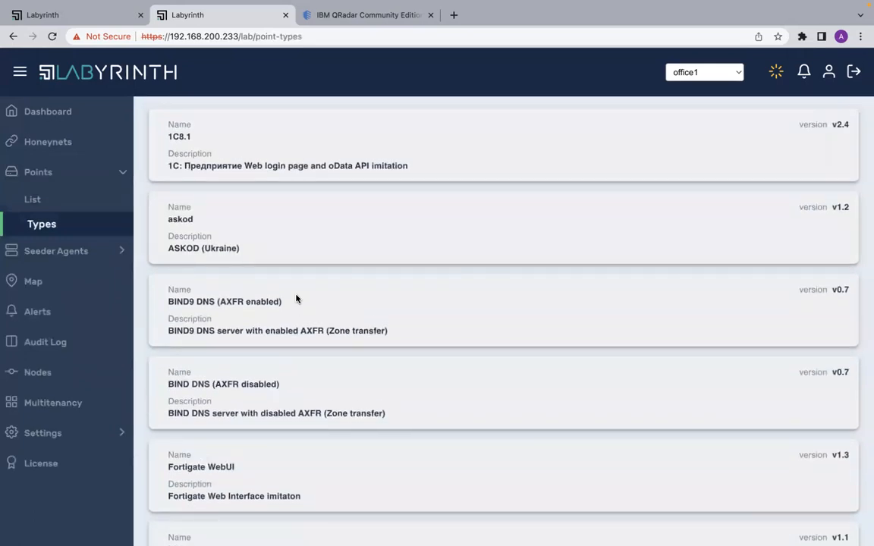
scroll(296, 299, "up", 1)
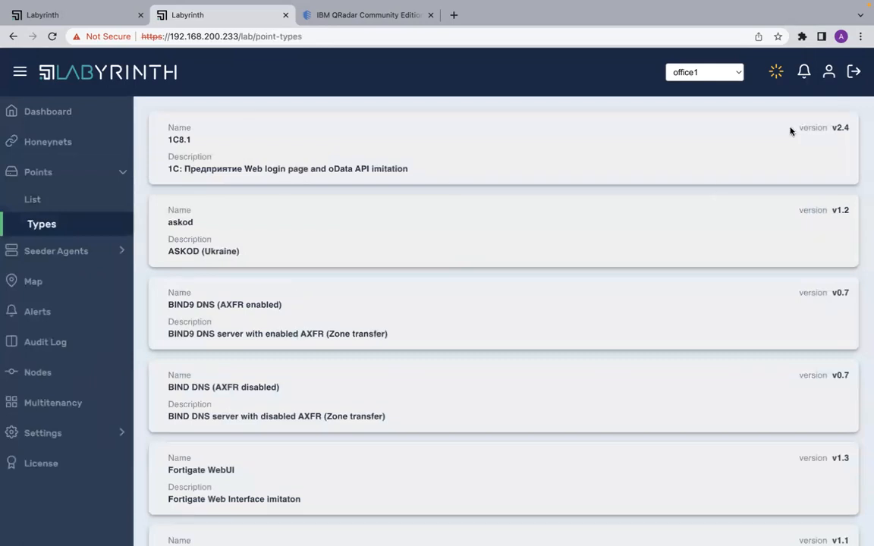
left_click_drag(790, 129, 851, 127)
left_click(726, 169)
left_click(79, 199)
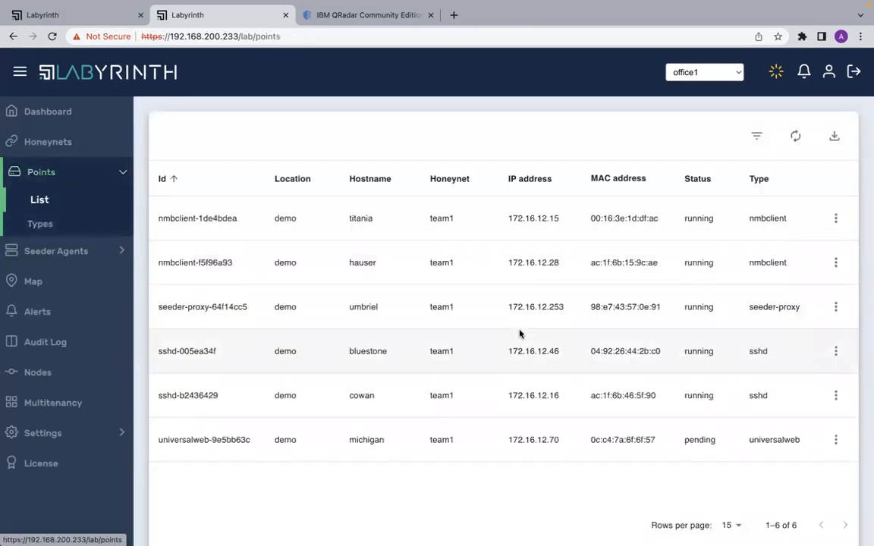
Inspect point statuses: universalweb pending, sshd-b2436429 running; glance at titania's actions without pausing it
mouse_move(723, 462)
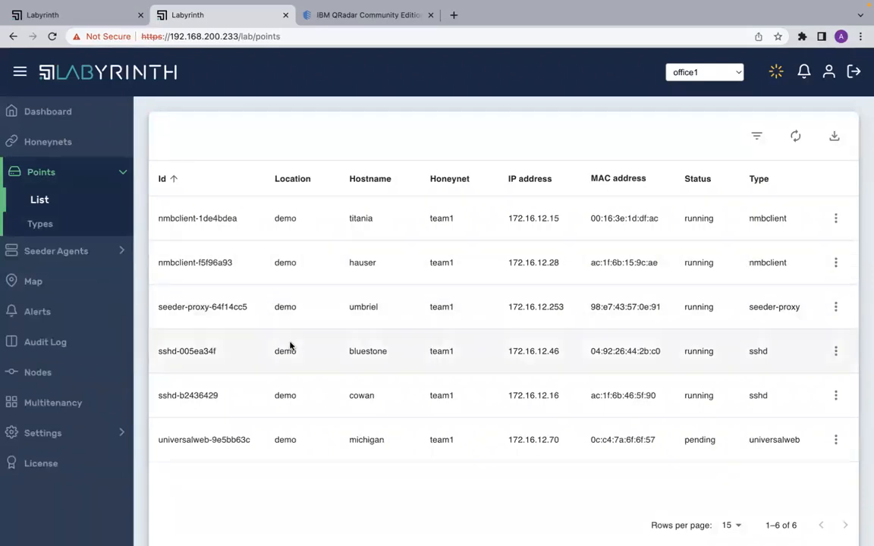
left_click_drag(722, 443, 683, 442)
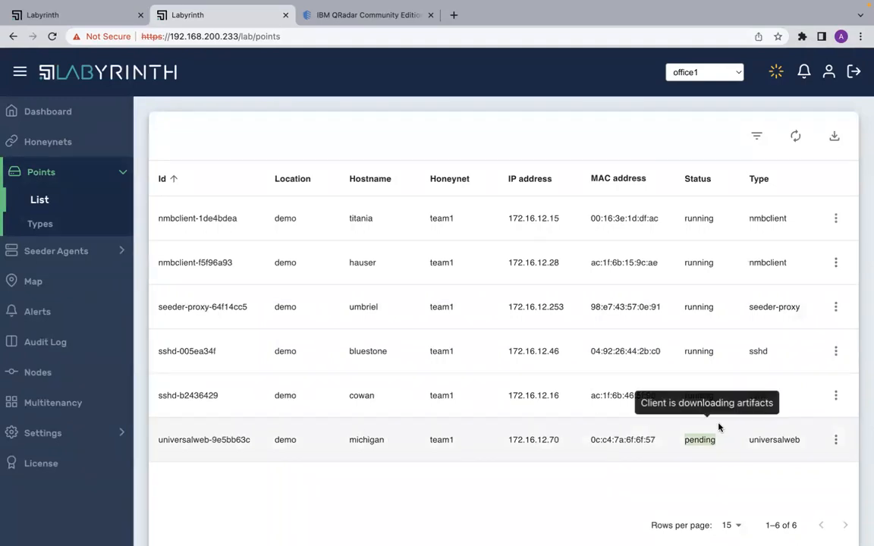
left_click_drag(714, 396, 667, 400)
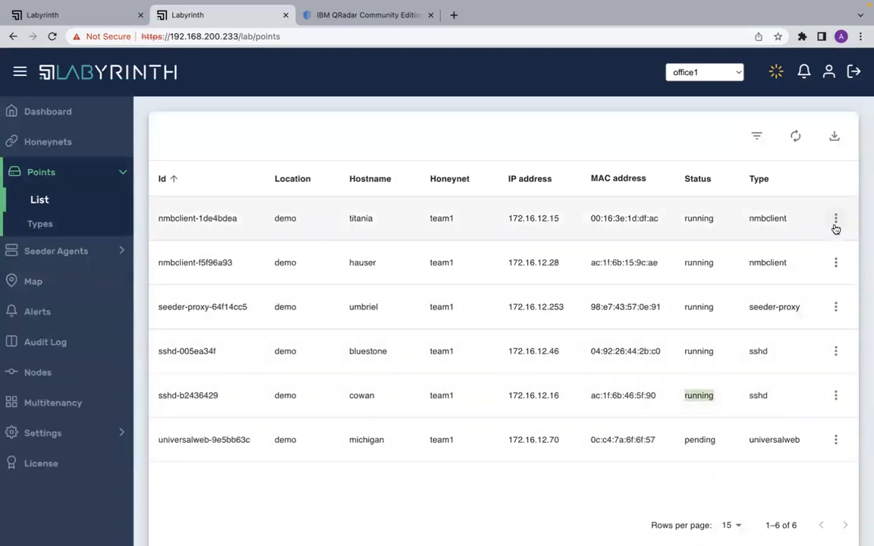
left_click(835, 227)
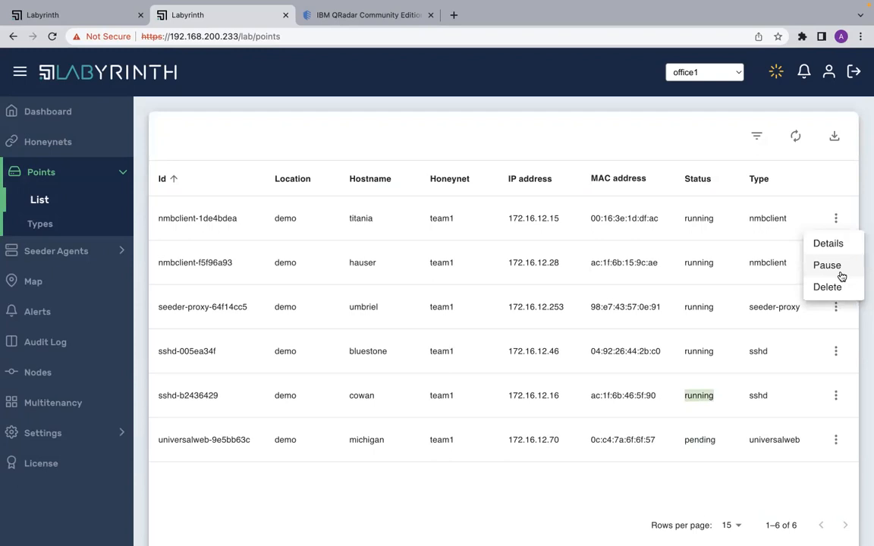
left_click(666, 147)
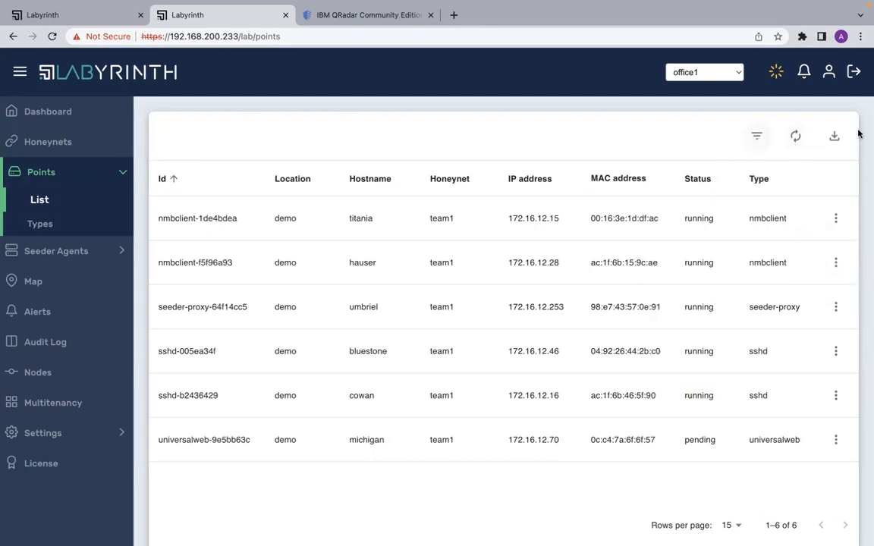
Look at the filterable fields without applying a filter, then refresh the points table repeatedly
left_click(760, 137)
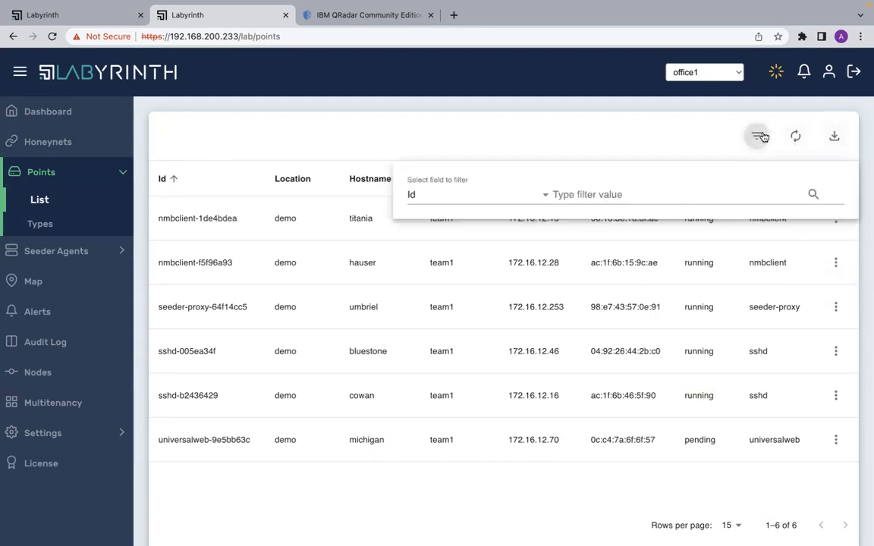
left_click(480, 190)
left_click(493, 136)
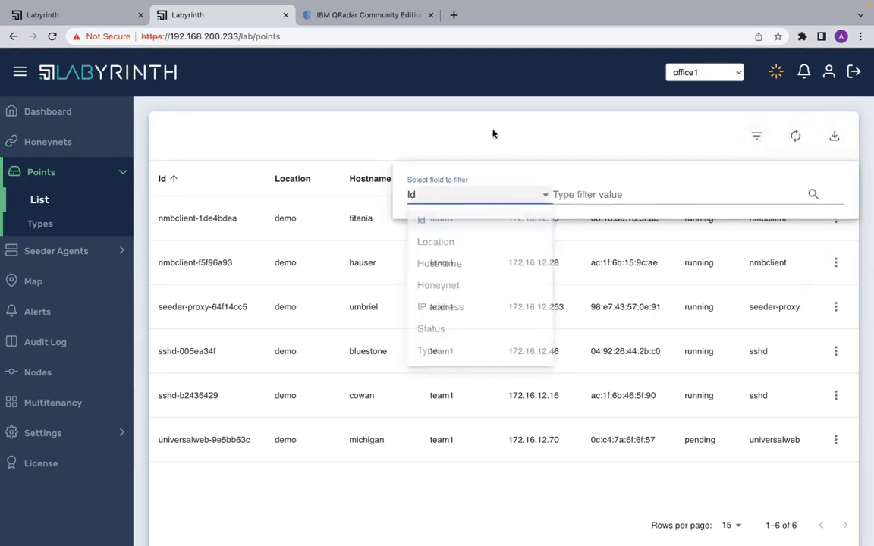
left_click(653, 123)
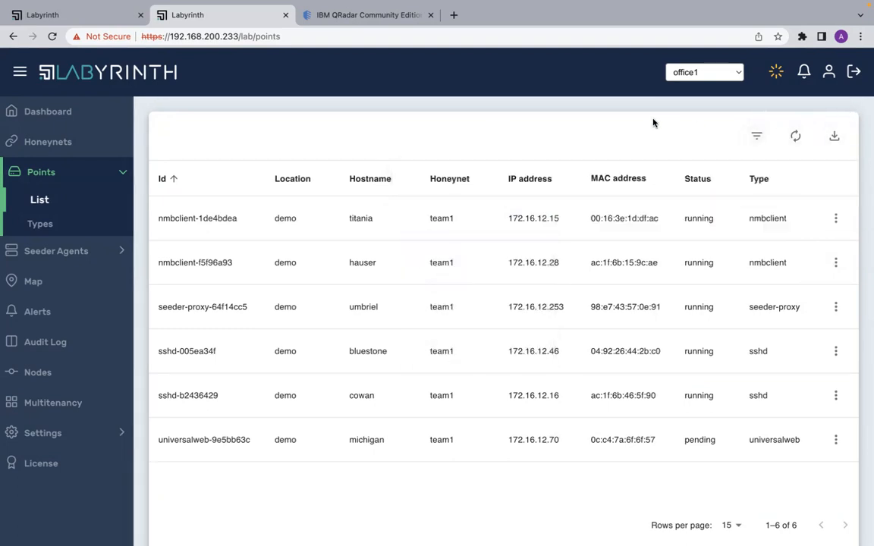
left_click(796, 143)
left_click(796, 143)
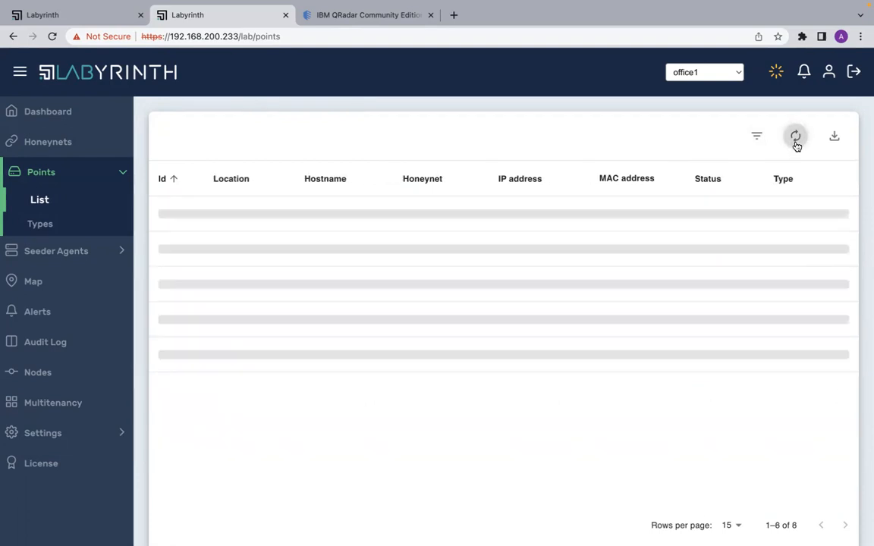
scroll(782, 280, "down", 1)
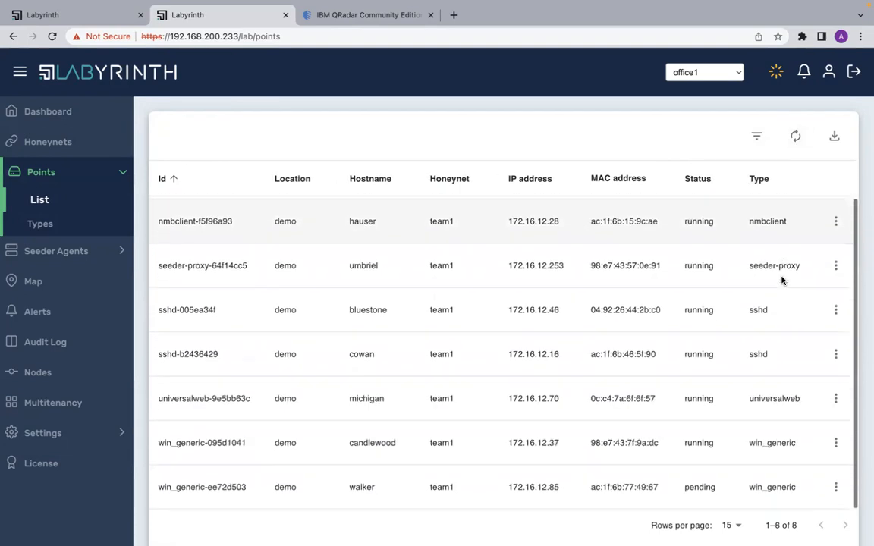
mouse_move(707, 483)
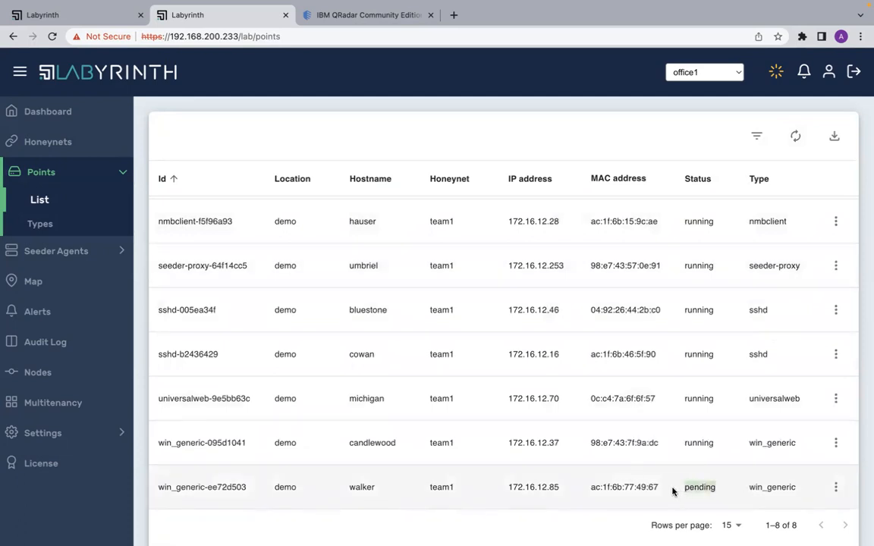
left_click(793, 142)
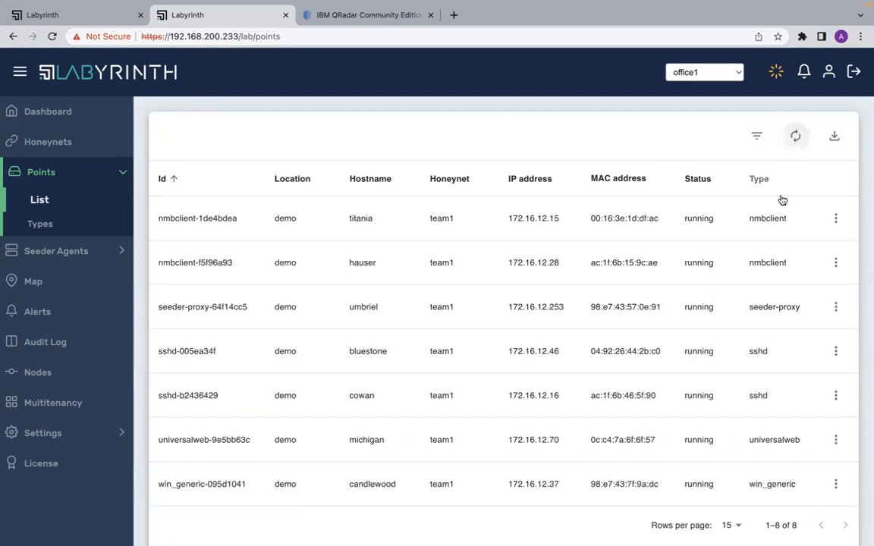
Try a Status filter, refresh until all eight points are running, and download the CSV report
mouse_move(778, 75)
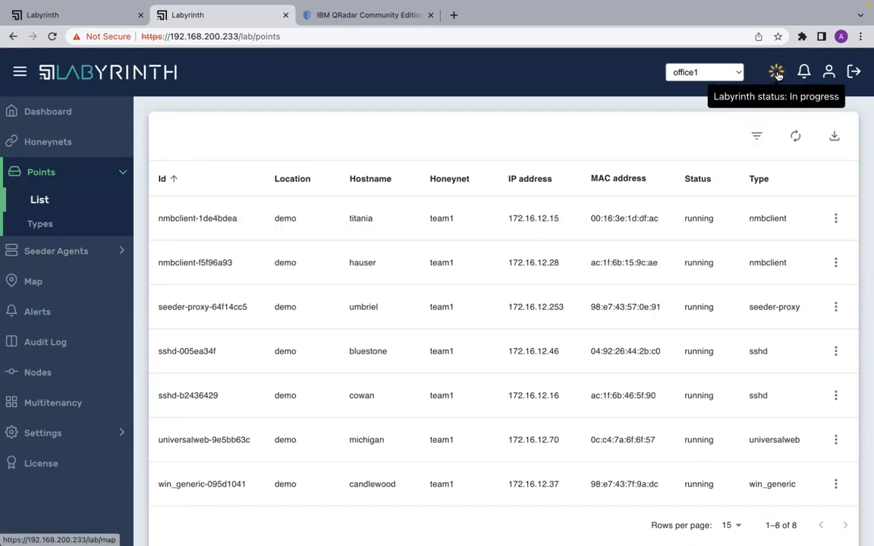
left_click(756, 136)
left_click(467, 192)
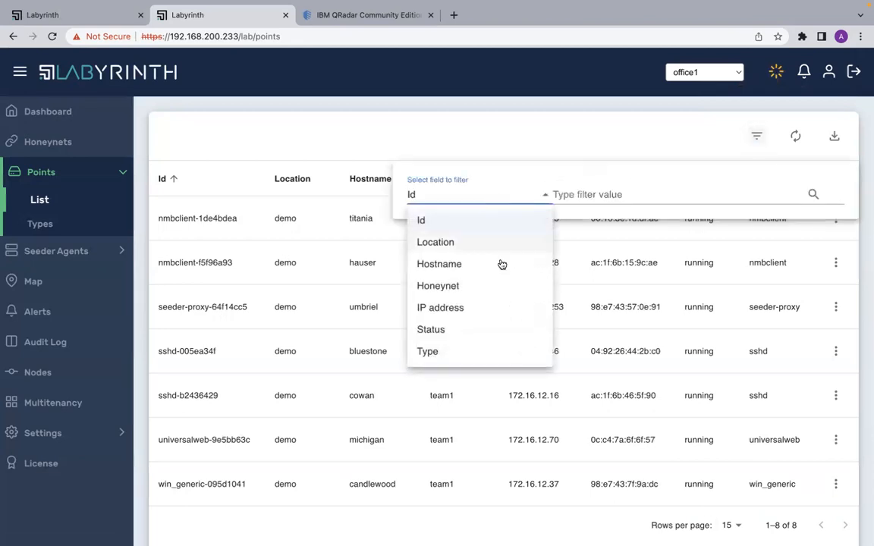
left_click(475, 331)
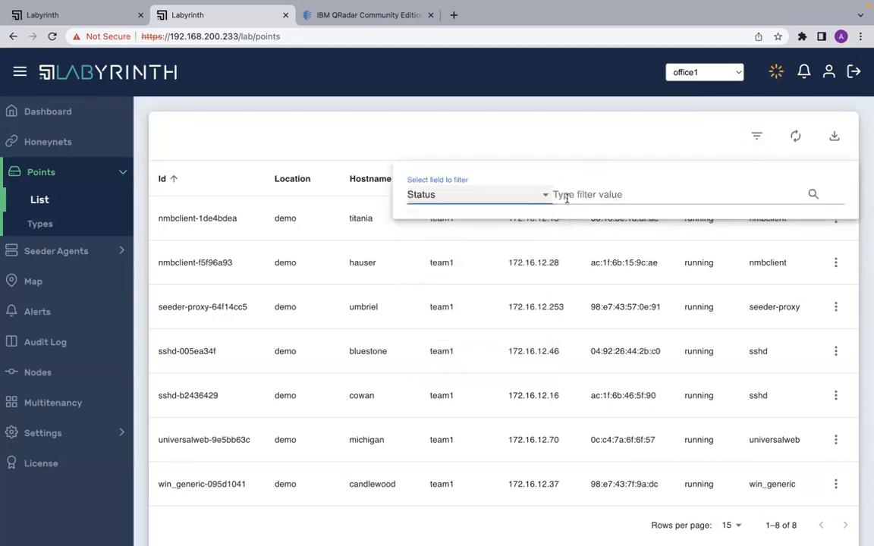
left_click(554, 196)
left_click(585, 147)
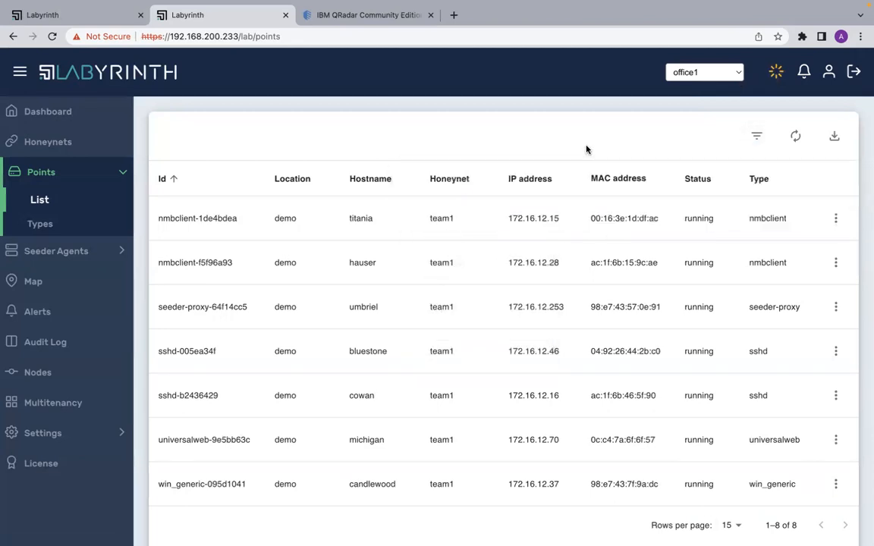
left_click(796, 135)
scroll(747, 306, "down", 1)
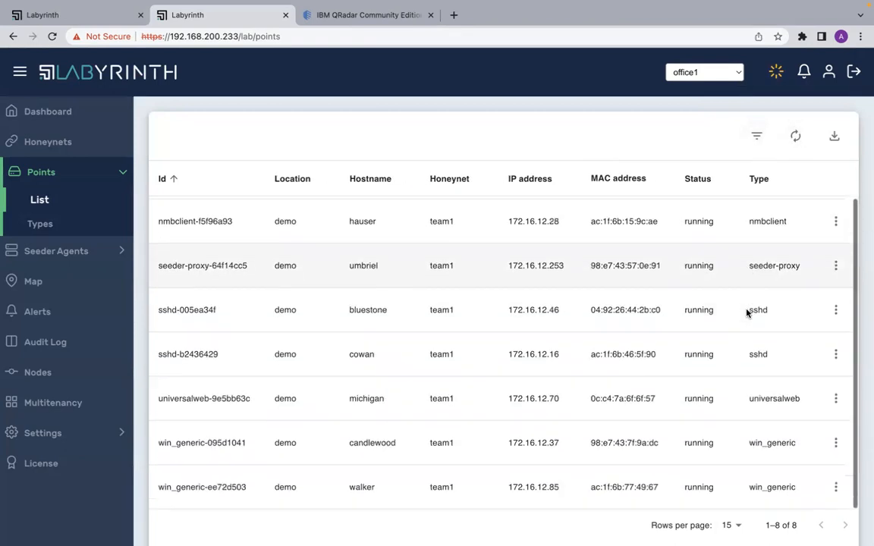
scroll(747, 307, "up", 1)
left_click(794, 138)
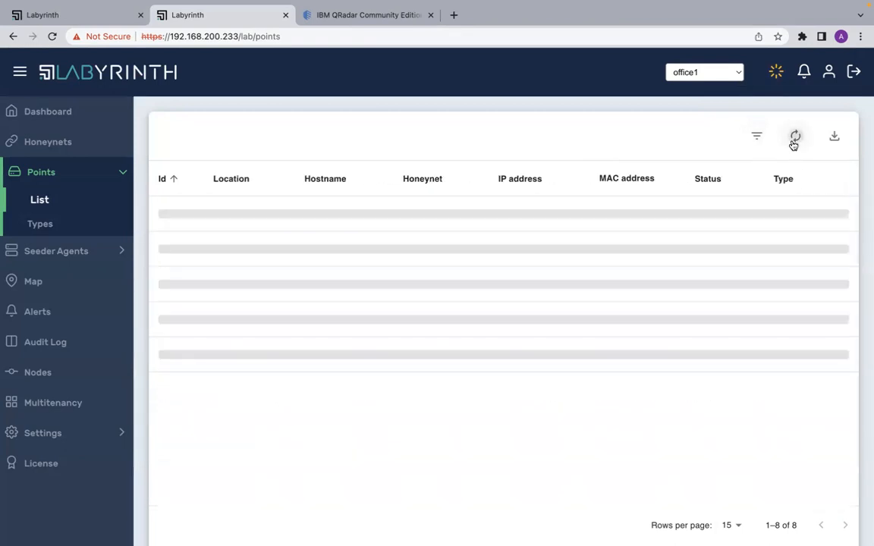
scroll(757, 382, "down", 1)
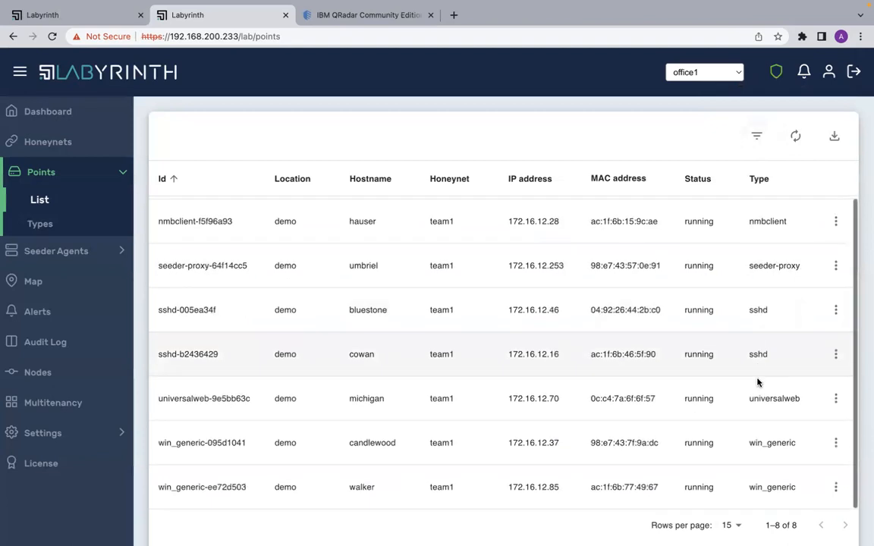
scroll(757, 382, "up", 1)
mouse_move(773, 74)
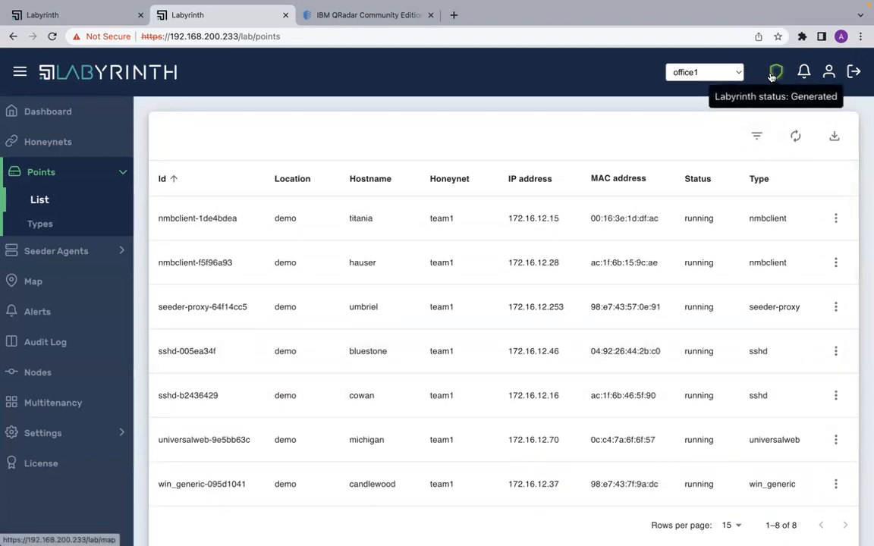
left_click(835, 138)
Open points_list (3).csv in Numbers, close it, and return to the browser workspace
left_click(63, 529)
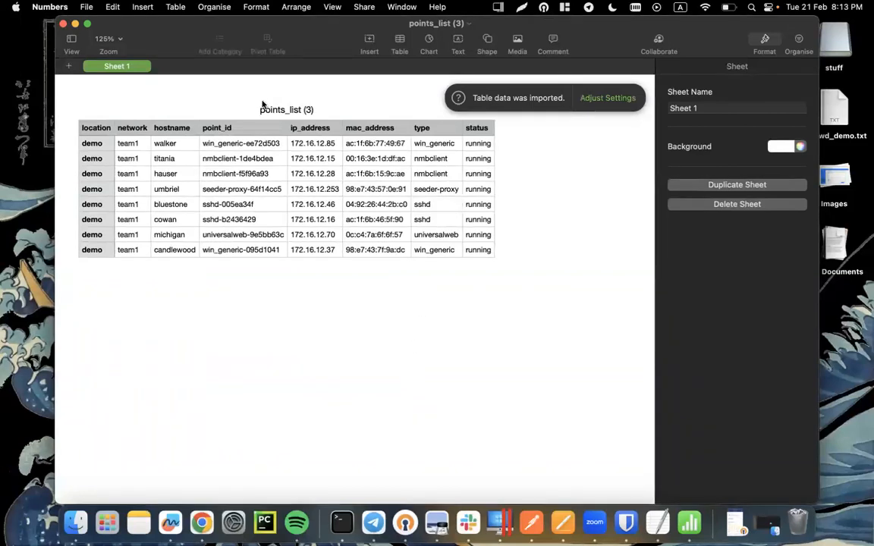
left_click(63, 24)
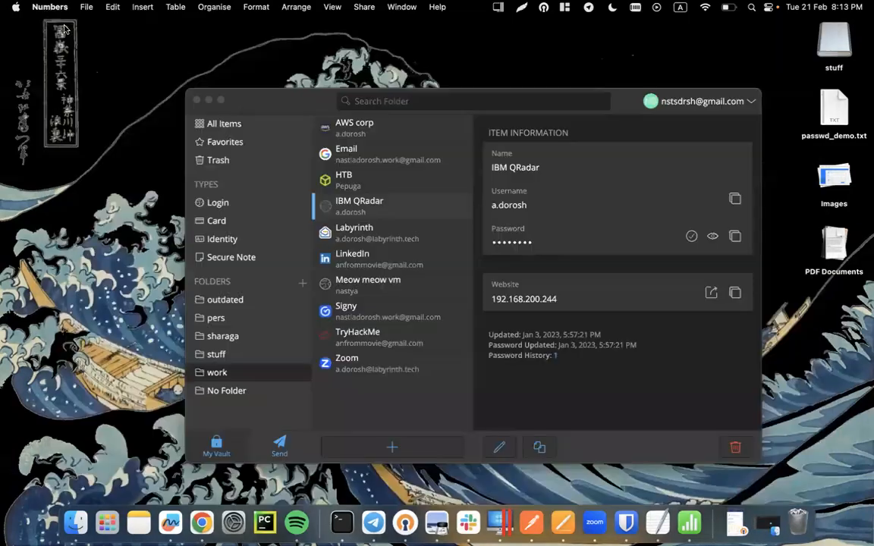
key("ctrl+Right")
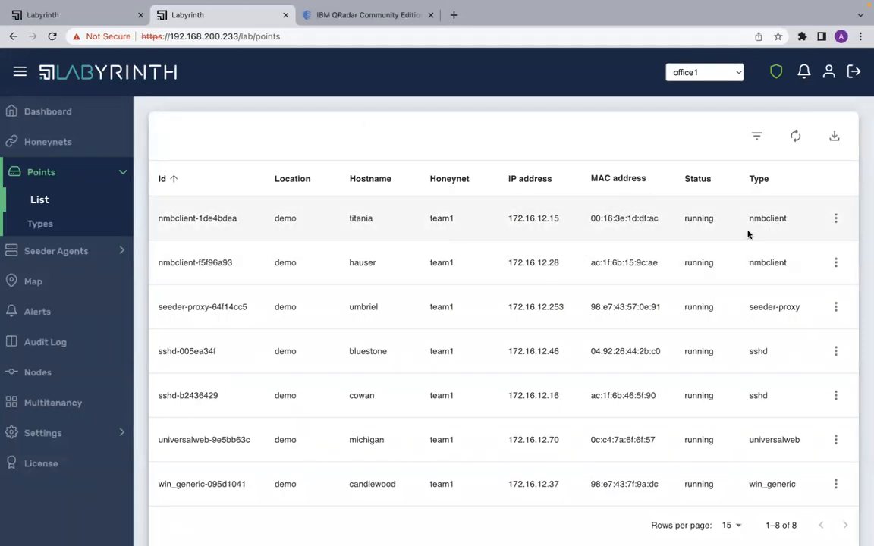
left_click(836, 219)
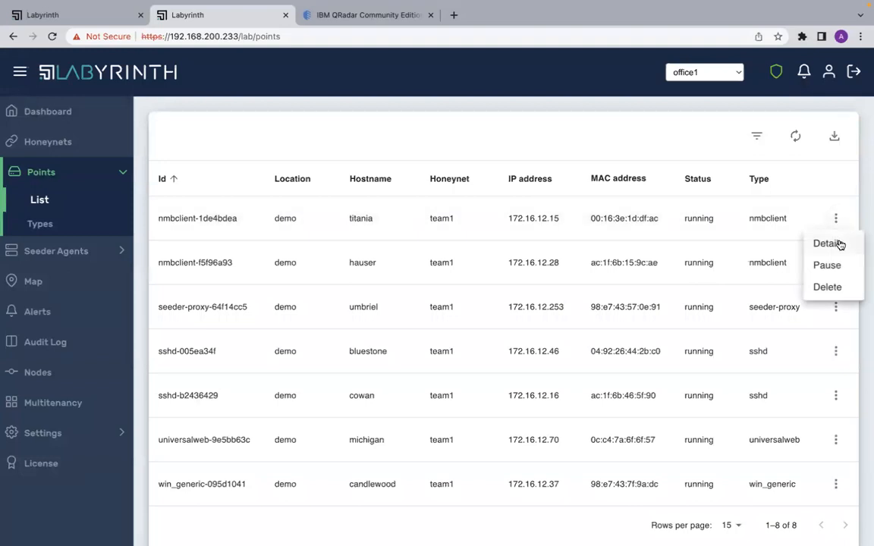
left_click(827, 244)
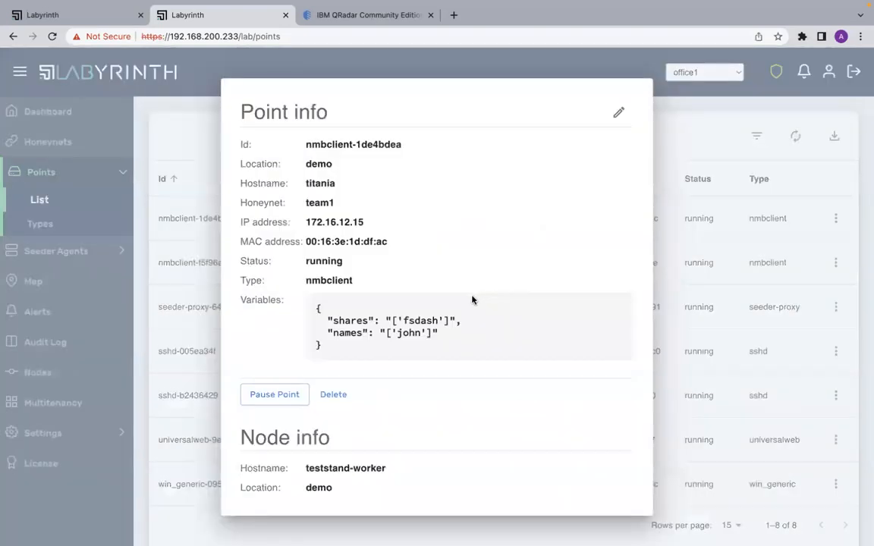
left_click(680, 261)
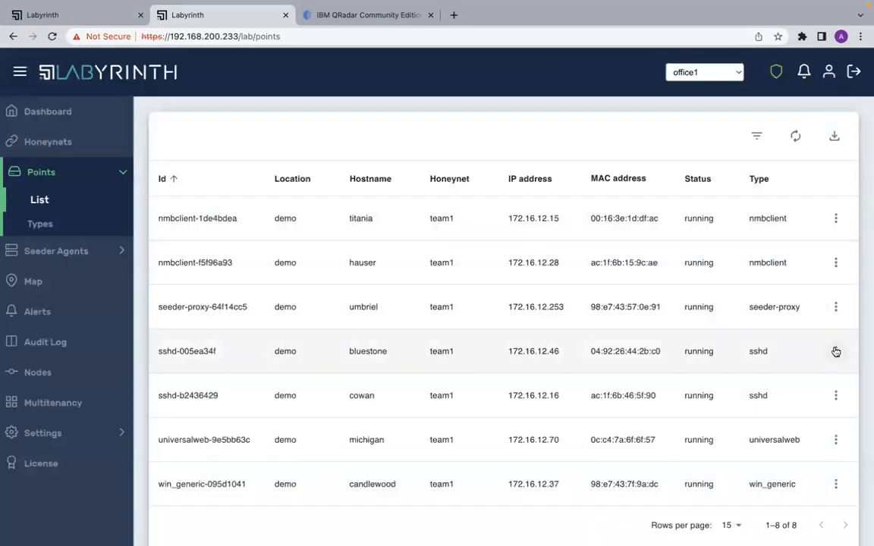
left_click(835, 351)
left_click(825, 372)
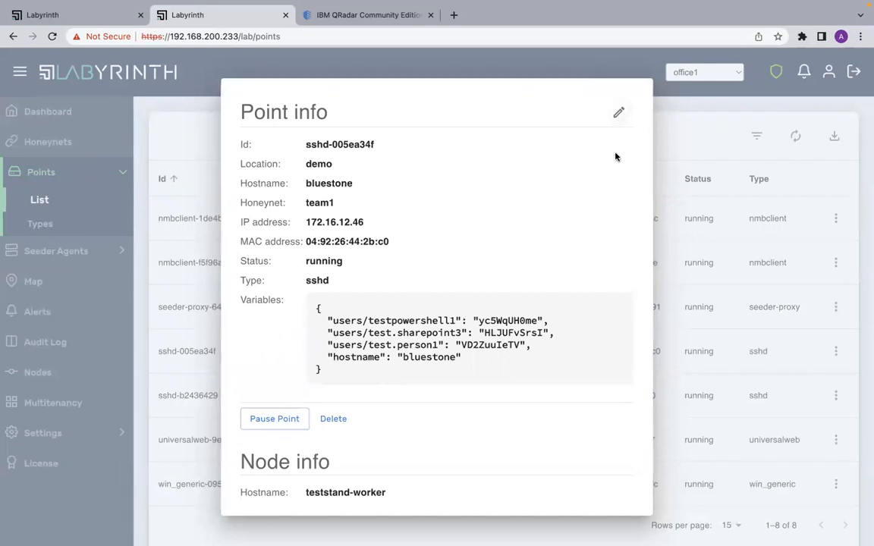
left_click_drag(331, 372, 308, 311)
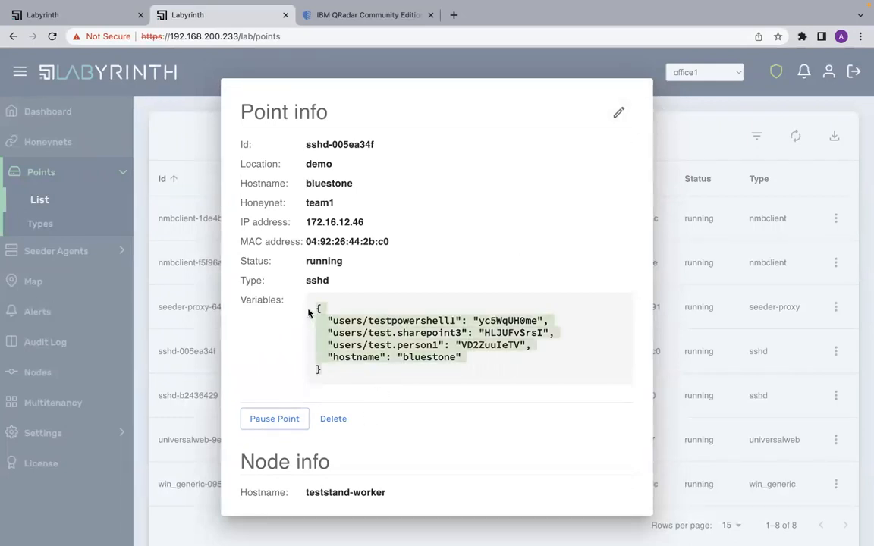
left_click(400, 371)
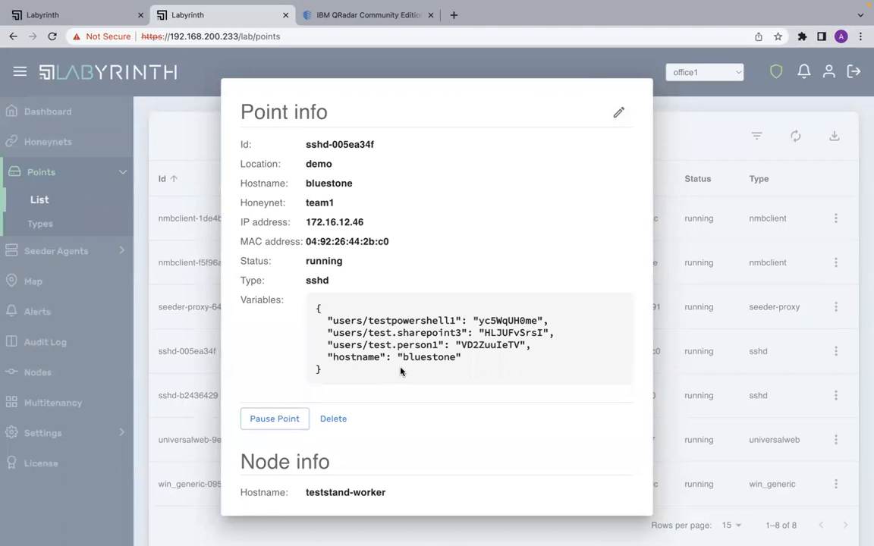
left_click(671, 242)
scroll(640, 361, "down", 1)
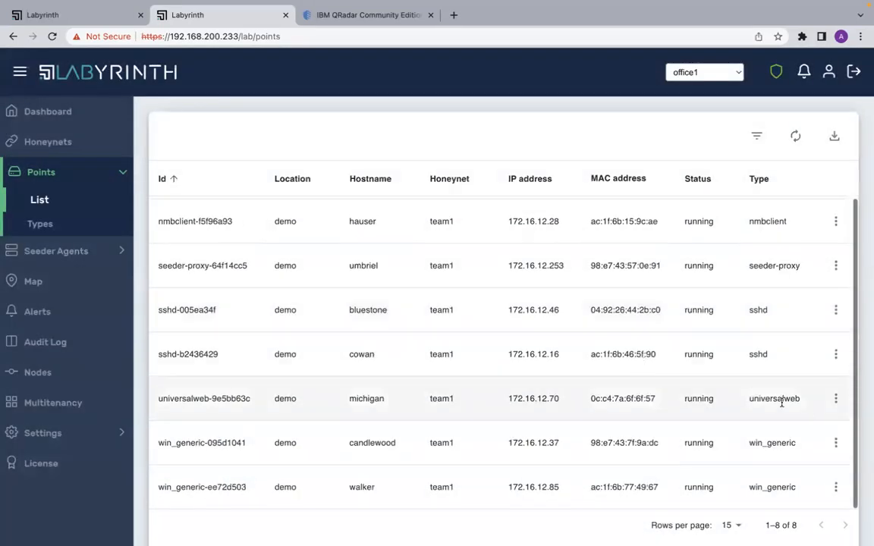
left_click(835, 398)
left_click(828, 423)
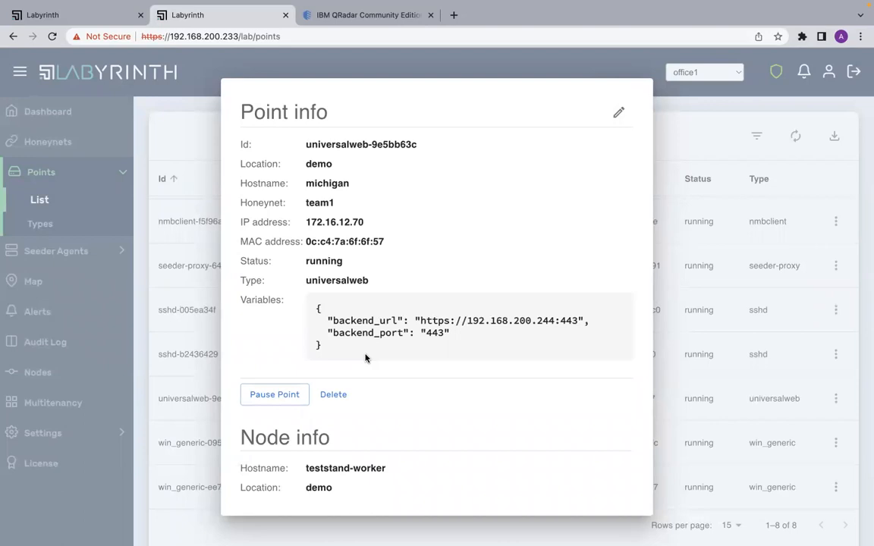
left_click_drag(340, 354, 531, 333)
left_click(334, 317)
left_click(512, 336)
left_click(711, 308)
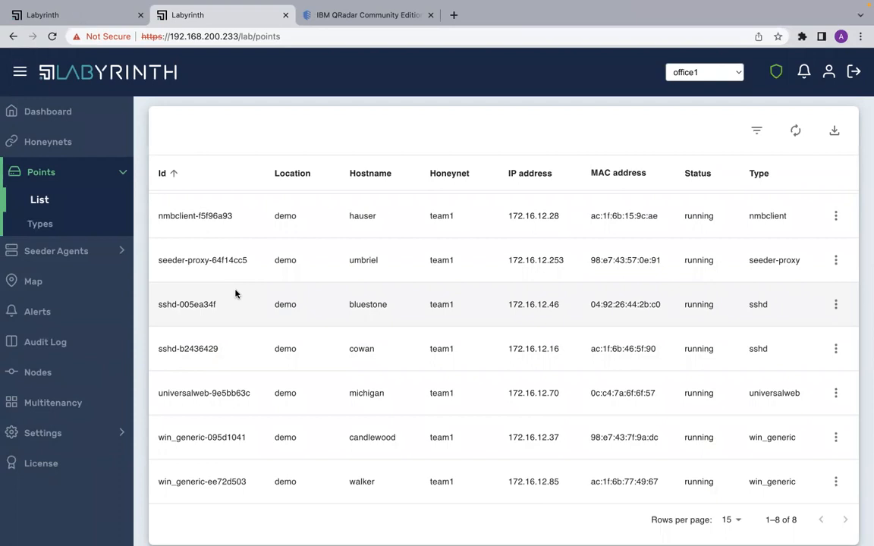
Prepare the seeder agent binaries and download the Linux x64 binary seeder_x64.bin
left_click(104, 249)
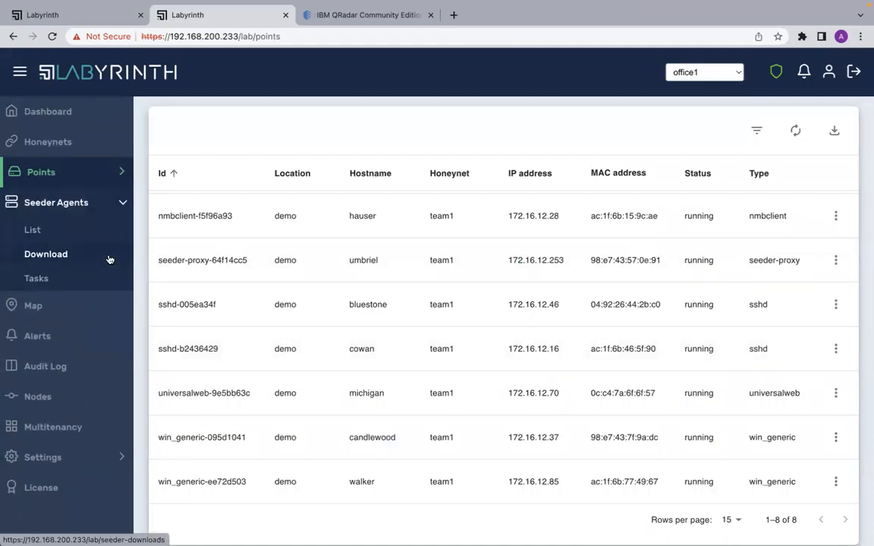
left_click(108, 260)
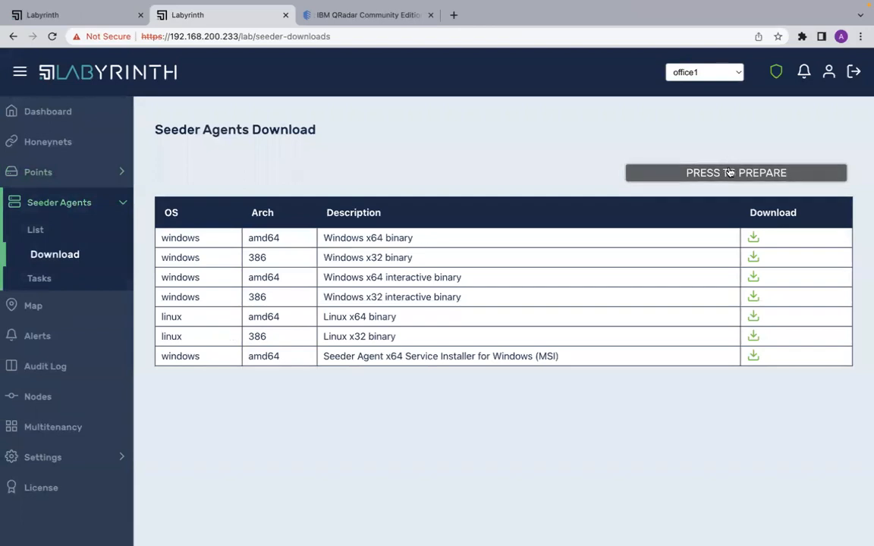
left_click(757, 173)
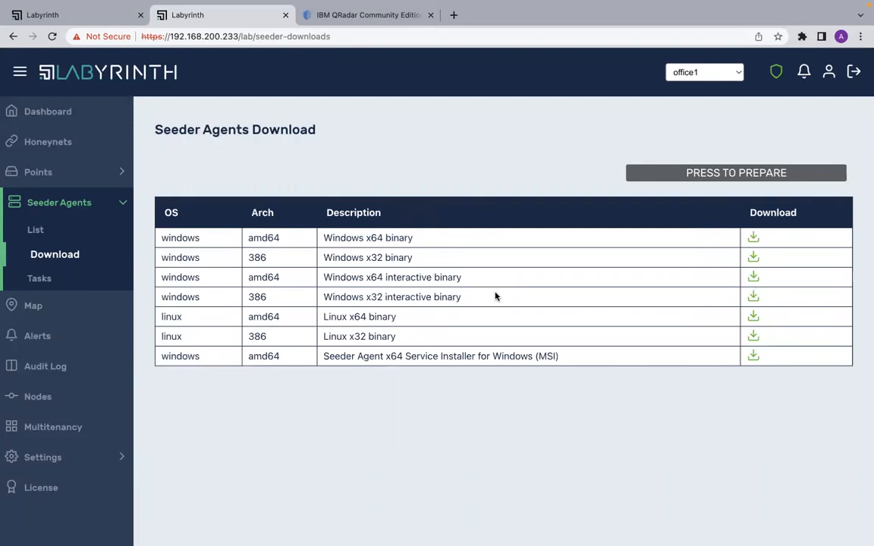
left_click(753, 315)
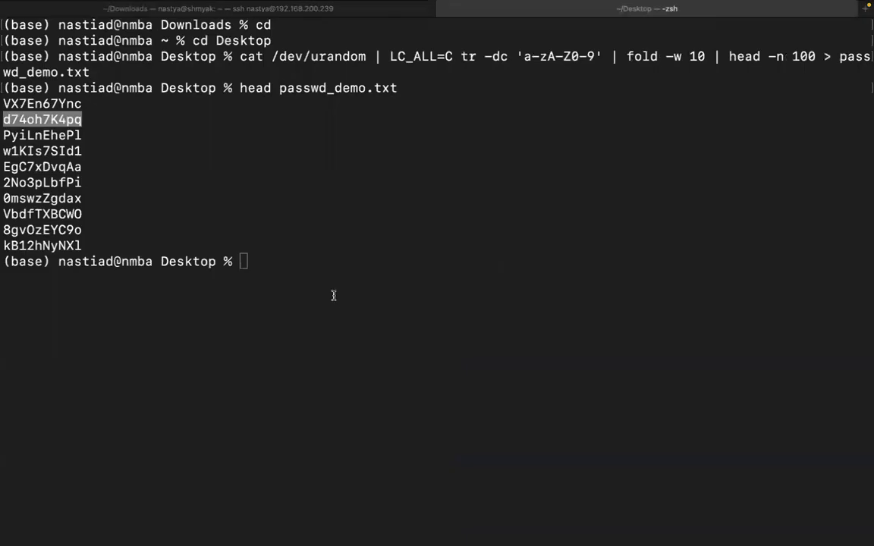
Change into ~/Downloads and confirm seeder_x64.bin is present there
type("cd")
key("Return")
type("cd D")
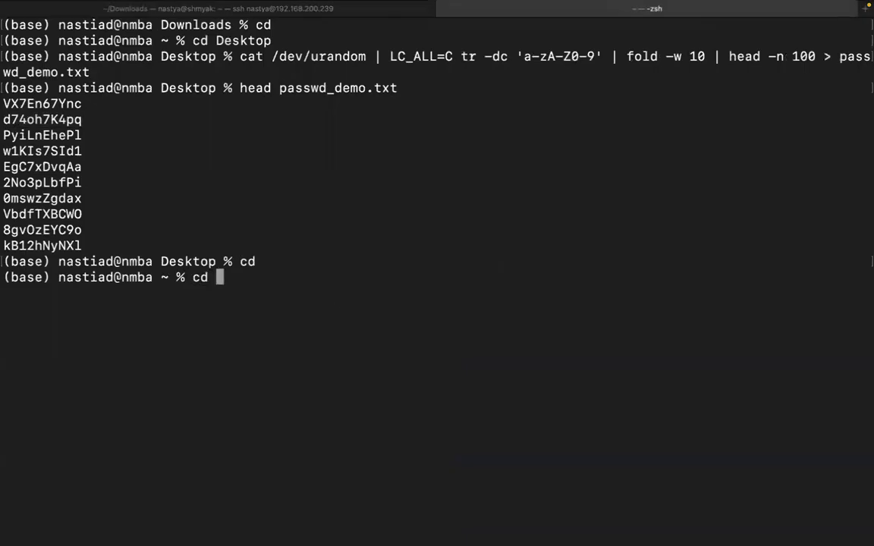
type("ownloads")
key("Return")
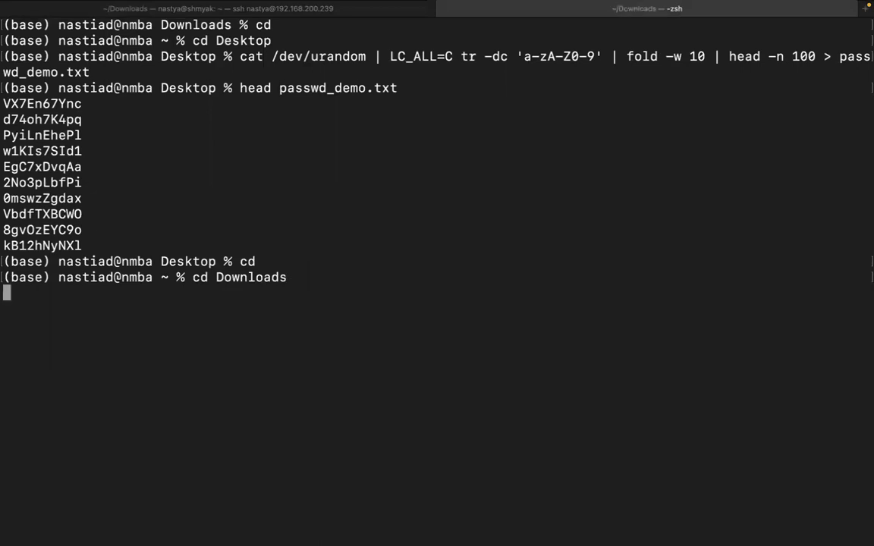
type("ls se")
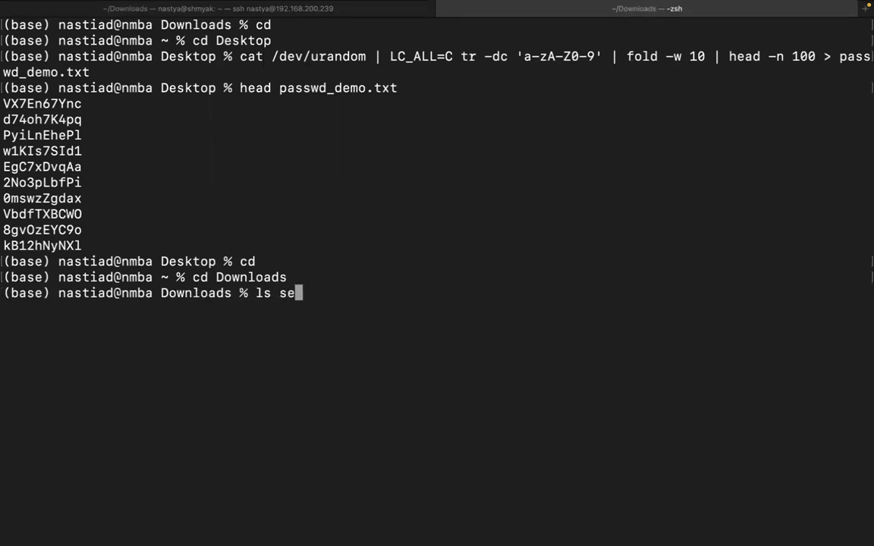
key("Tab")
key("Return")
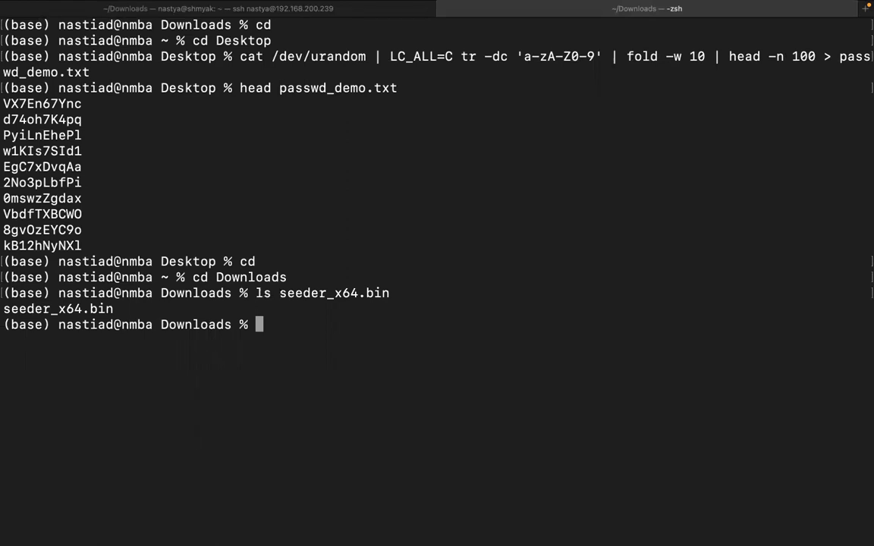
Copy seeder_x64.bin with scp to the remote user's home folder on 192.168.200.239
type("scp ")
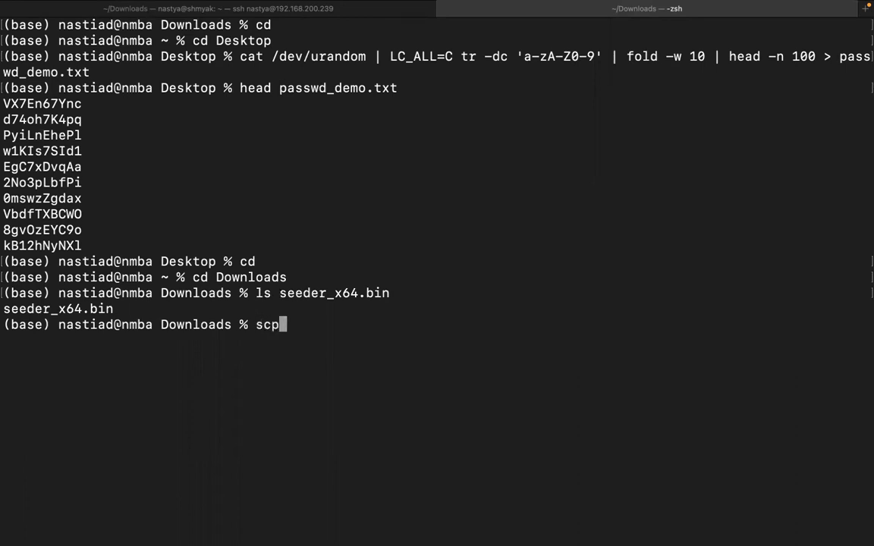
type("s")
key("Tab")
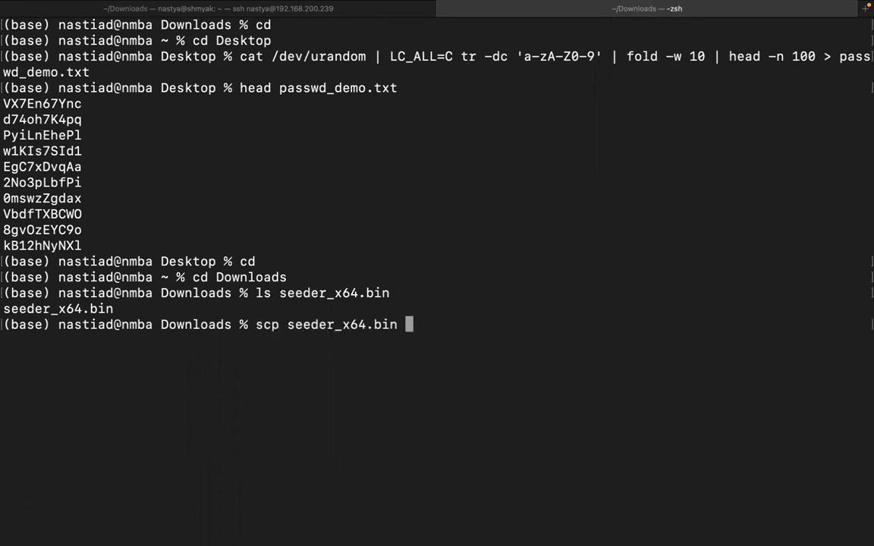
type("na")
type("sty")
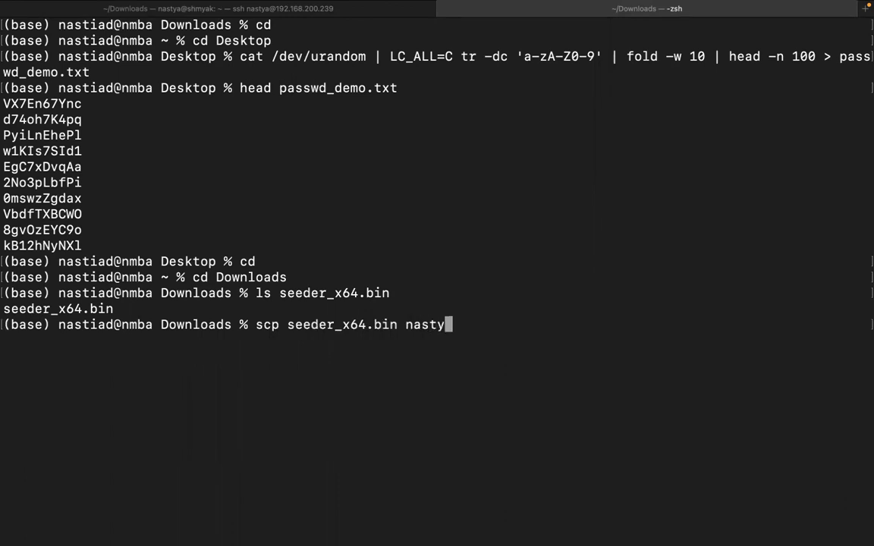
type("a@")
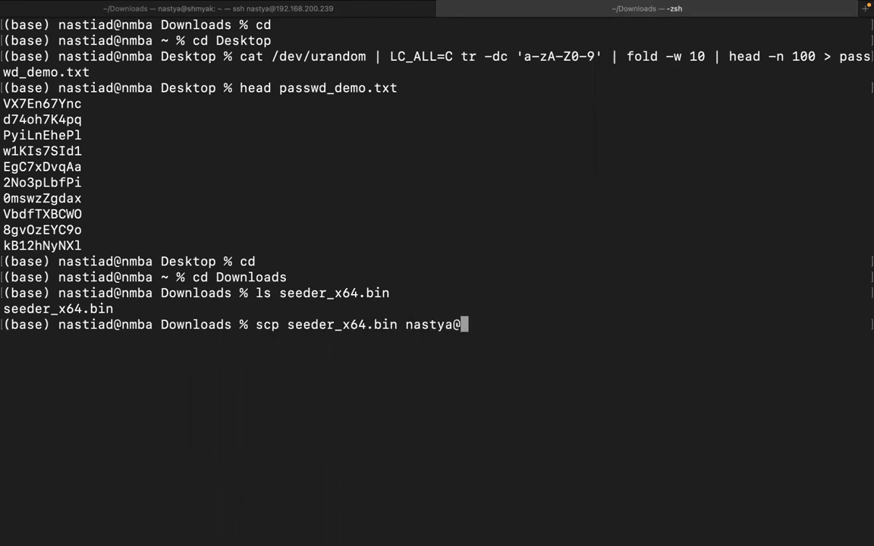
type("192.1")
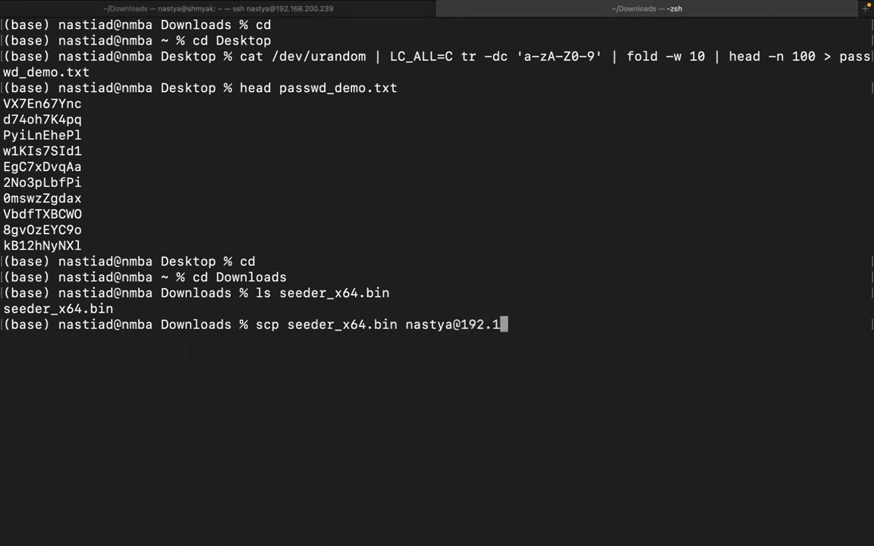
type("68.200.239")
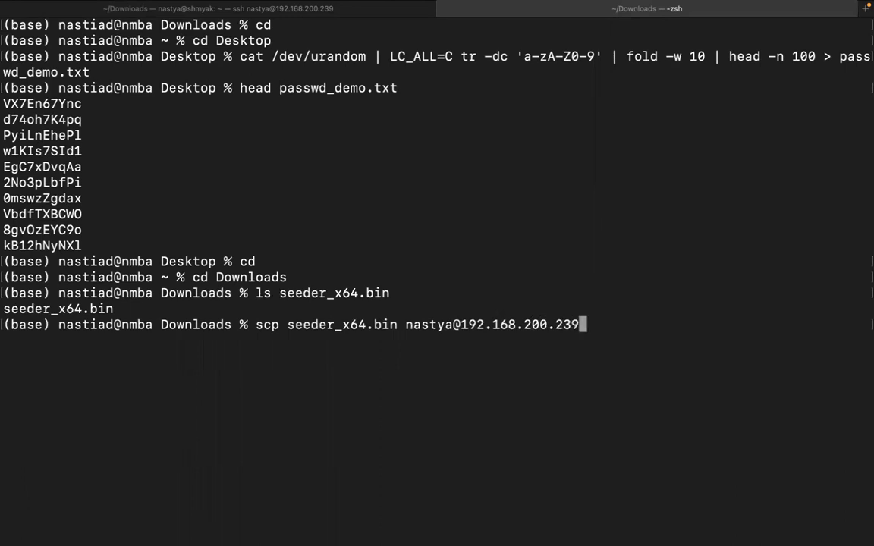
type(":")
key("Return")
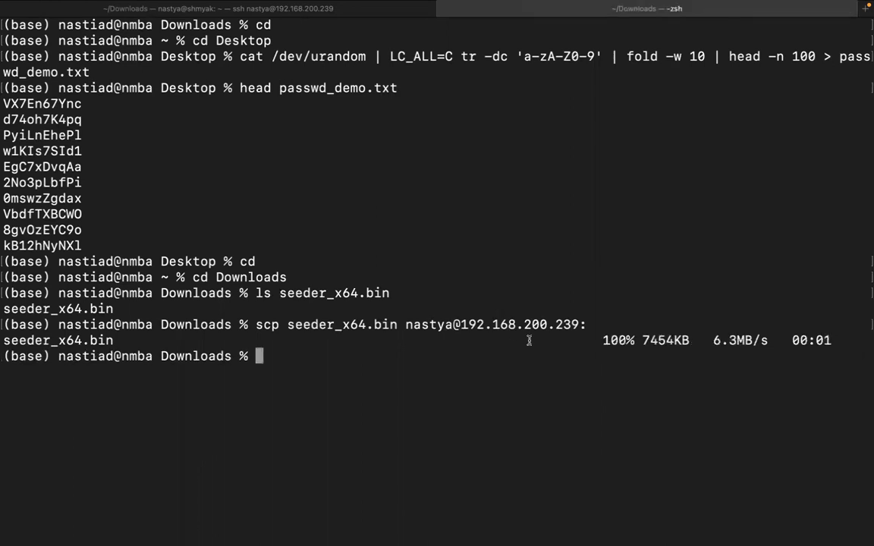
In the SSH session, list the remote home folder to confirm seeder_x64.bin arrived, and begin 'chmod +x se'
left_click(224, 10)
type("ls")
key("Return")
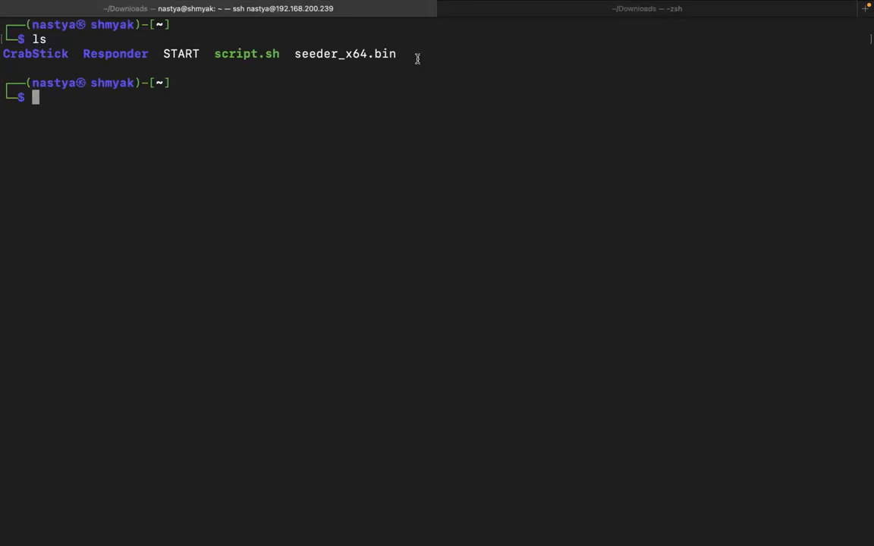
double_click(370, 53)
left_click(306, 78)
Run 'chmod +x seeder_x64.bin' in the SSH session, tab-completing the file name
type("chmod +x se")
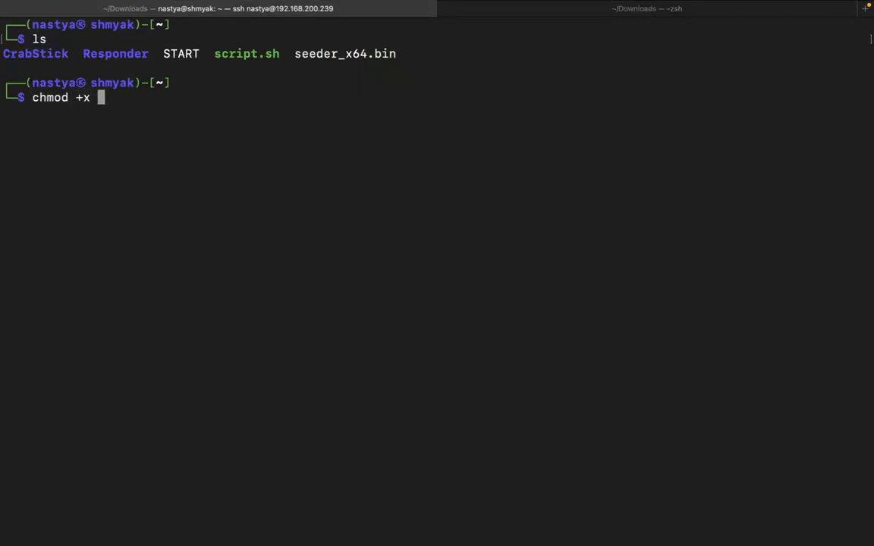
Run 'chmod +x seeder_x64.bin' in the SSH session, tab-completing the file name
type("+x se")
key("Tab")
key("Return")
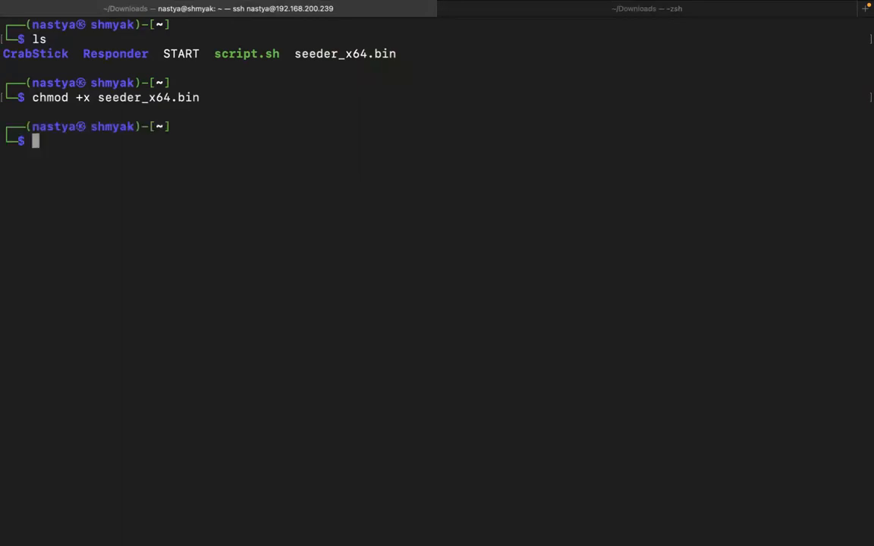
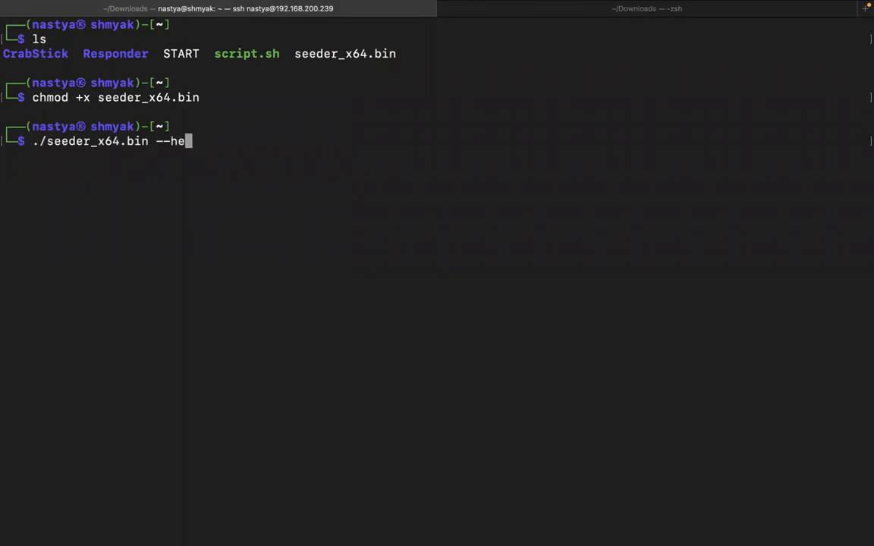
Finish typing './seeder_x64.bin --help' to show the seeder's usage and options
type("lp")
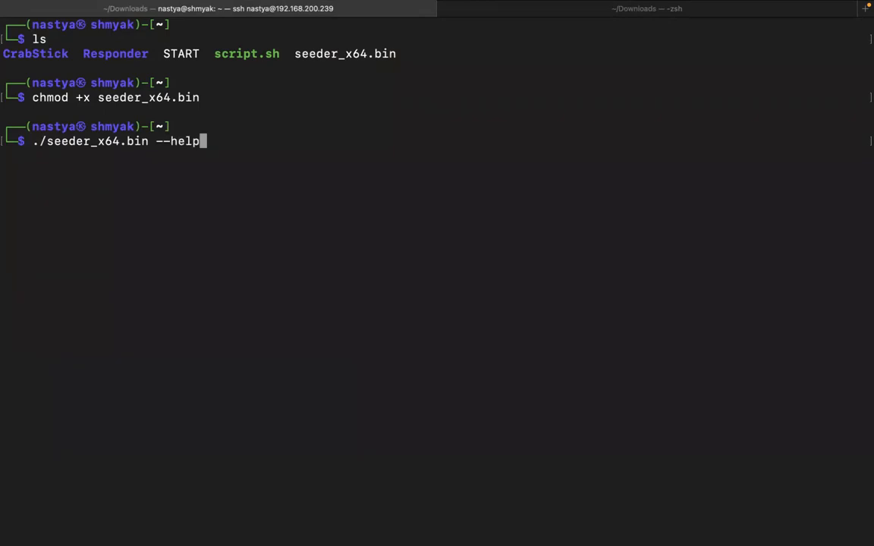
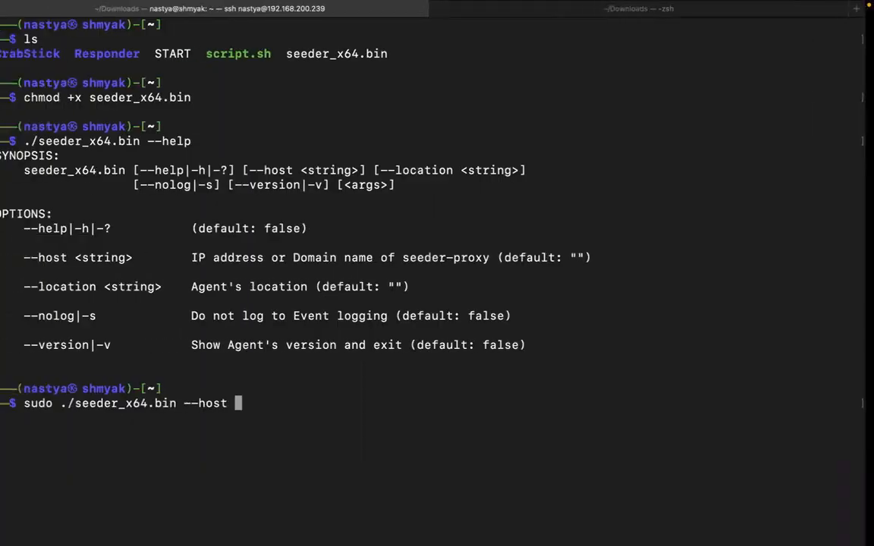
key("ctrl+Left")
key("ctrl+Right")
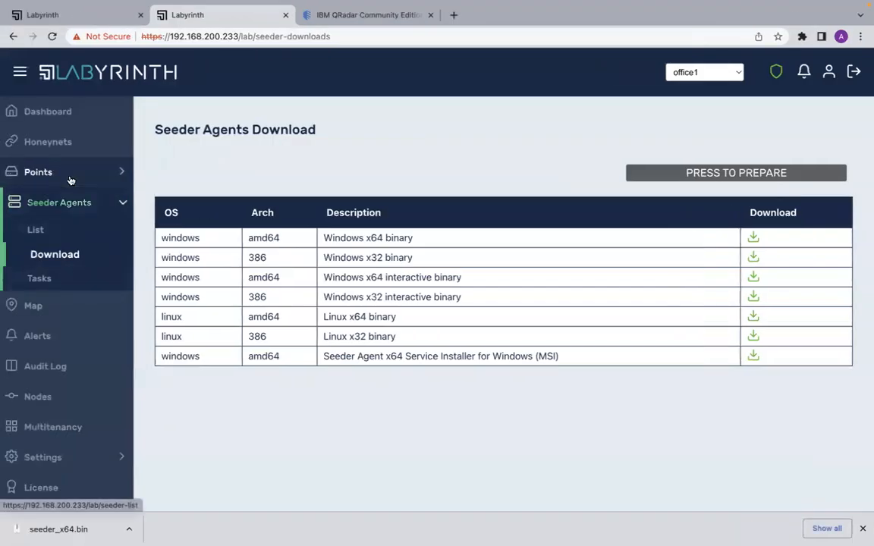
Copy the seeder-proxy IP 172.16.12.253 from the Honeynets list, then go to Points > List
left_click(67, 144)
left_click_drag(724, 217, 668, 217)
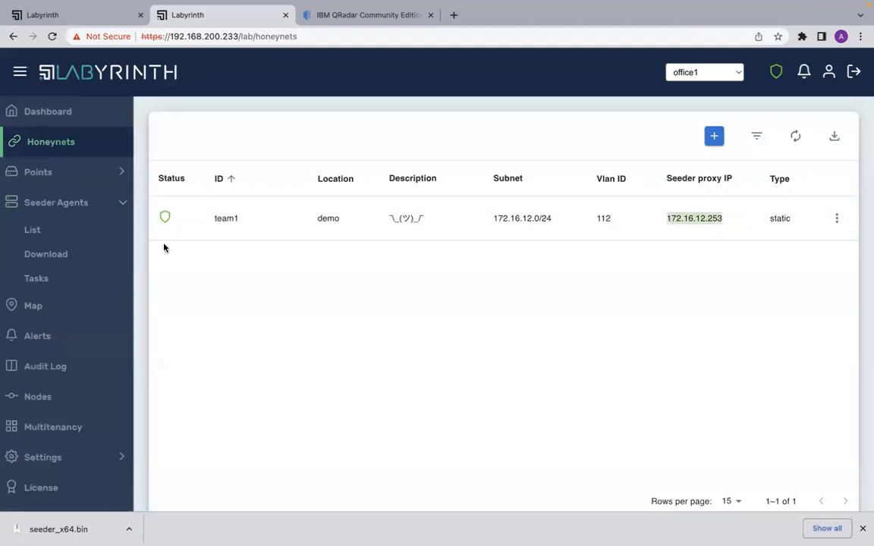
left_click(85, 176)
left_click(89, 194)
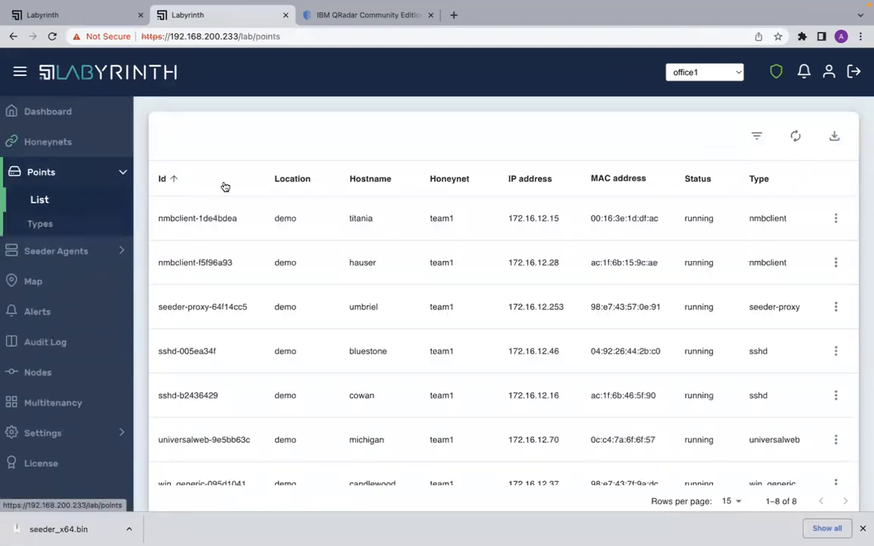
Filter the Points list by IP address 172.16.12.253
left_click(757, 140)
left_click(432, 195)
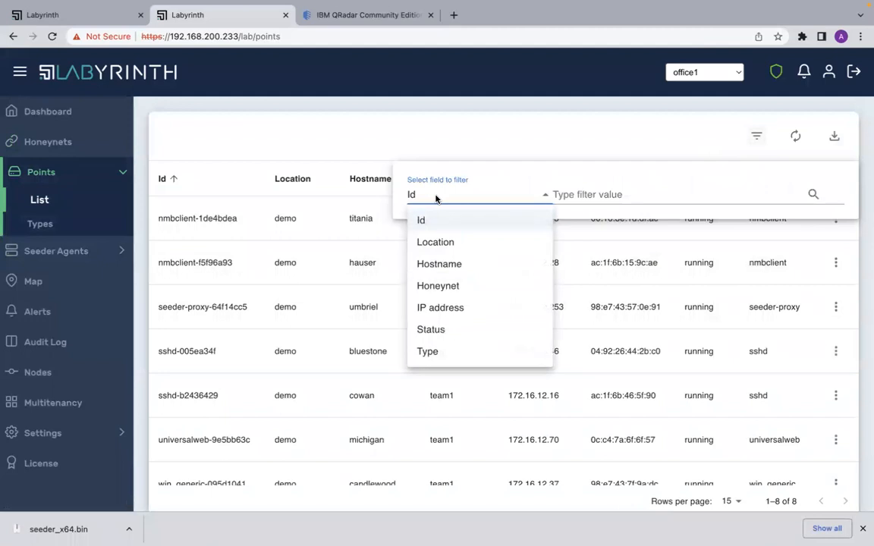
left_click(446, 332)
left_click(459, 191)
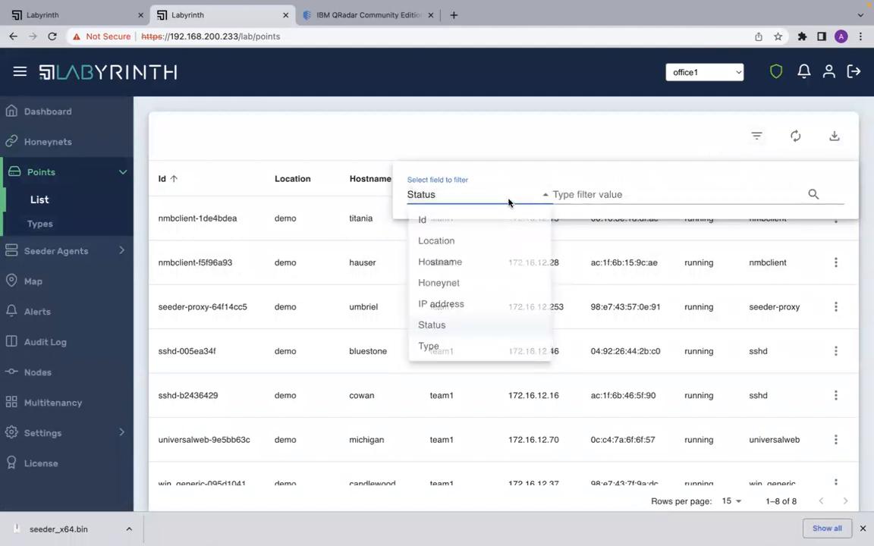
left_click(479, 316)
left_click(577, 195)
type("172.16.12.253")
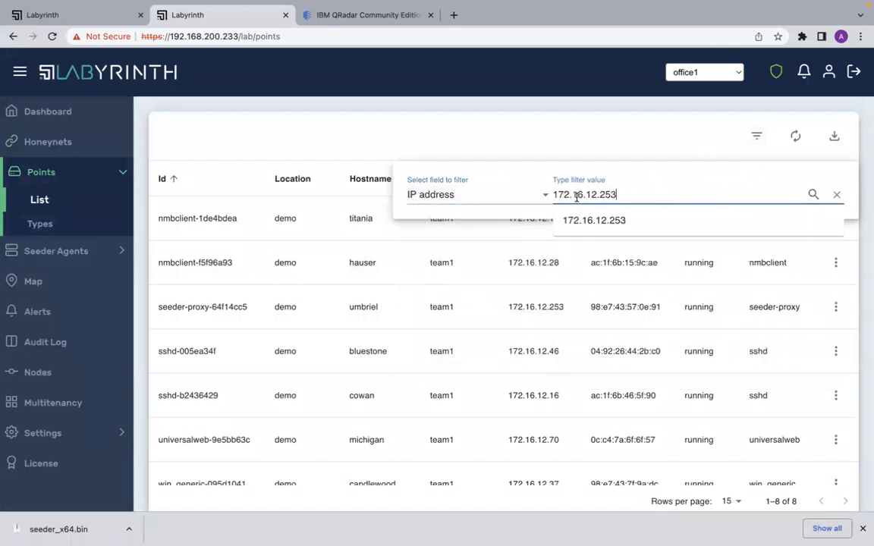
key("Return")
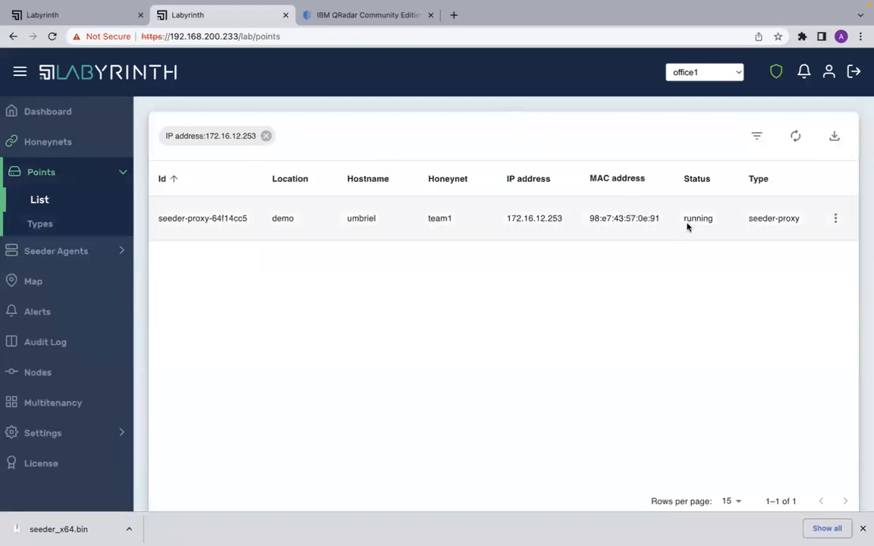
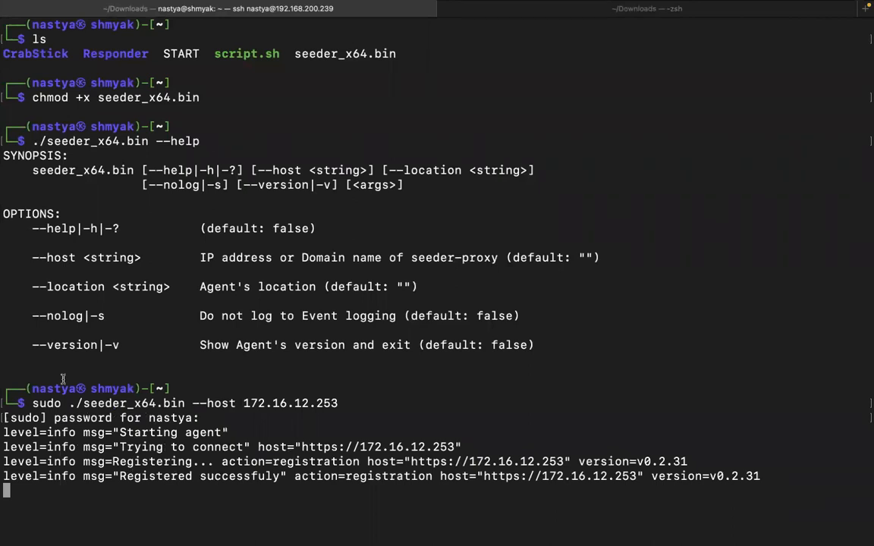
Switch desktops from the Terminal past the agenda slide to the Labyrinth browser
key("ctrl+Left")
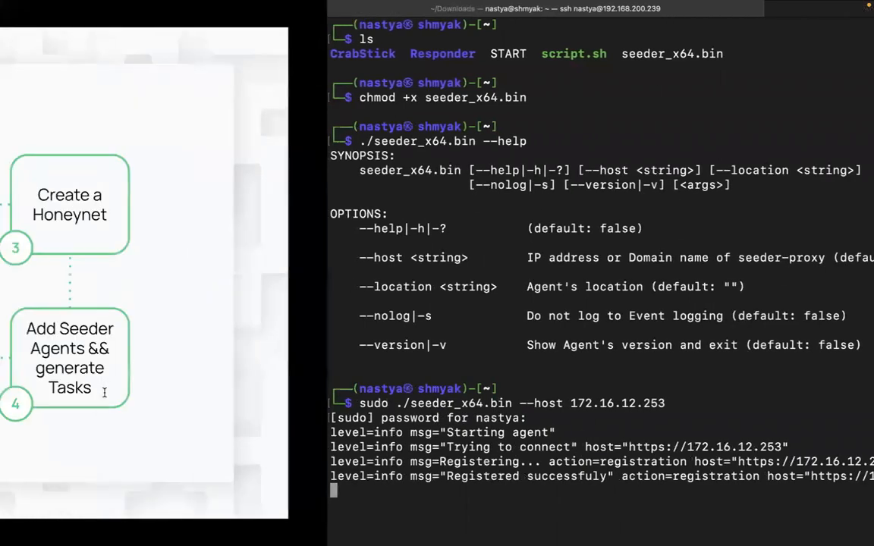
key("ctrl+Left")
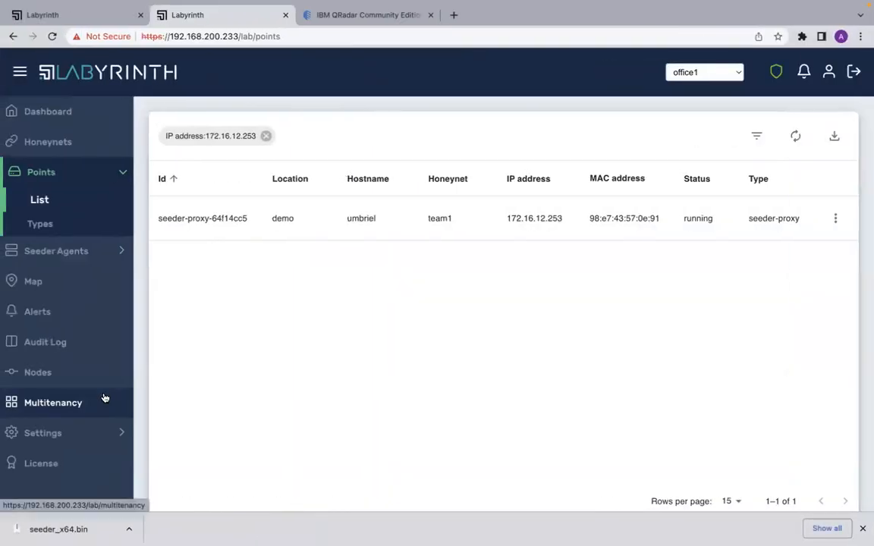
List and refresh Seeder Agents to show the shmyak linux agent at 192.168.200.239
left_click(72, 251)
left_click(59, 232)
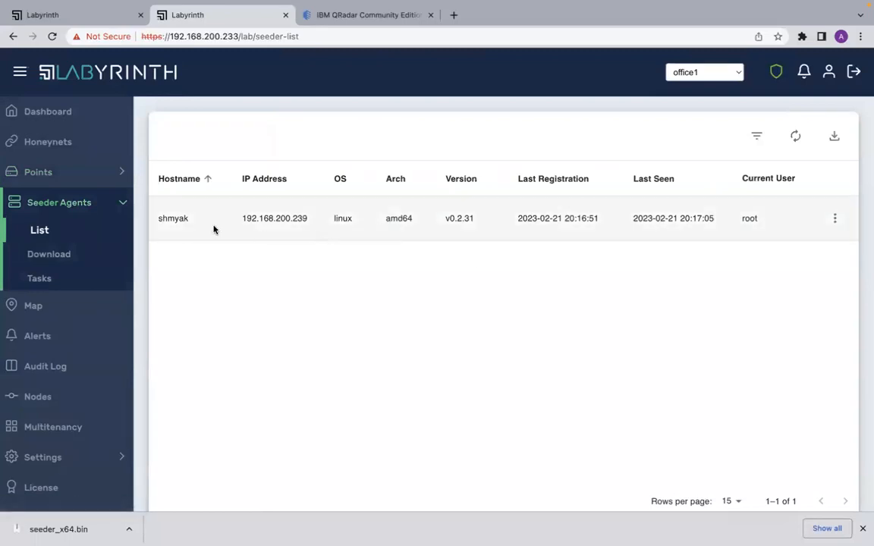
left_click_drag(158, 217, 714, 238)
left_click(430, 257)
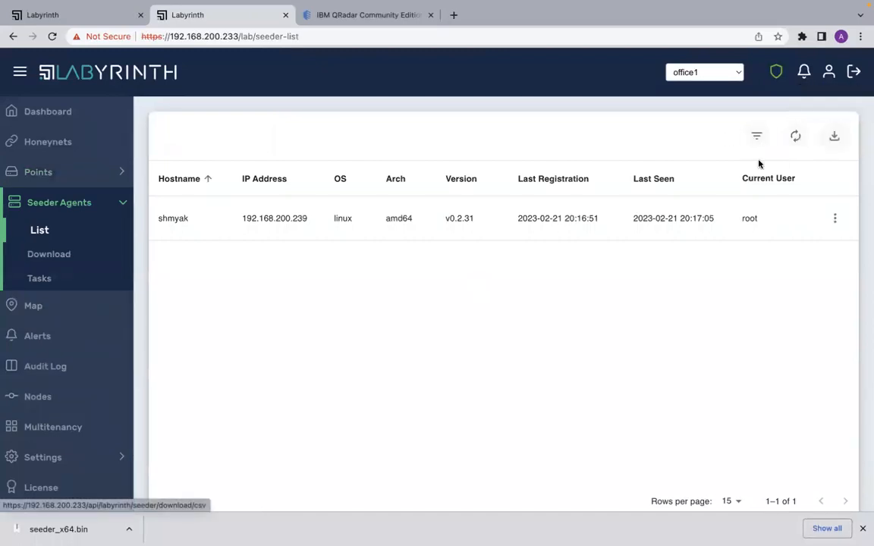
left_click(792, 145)
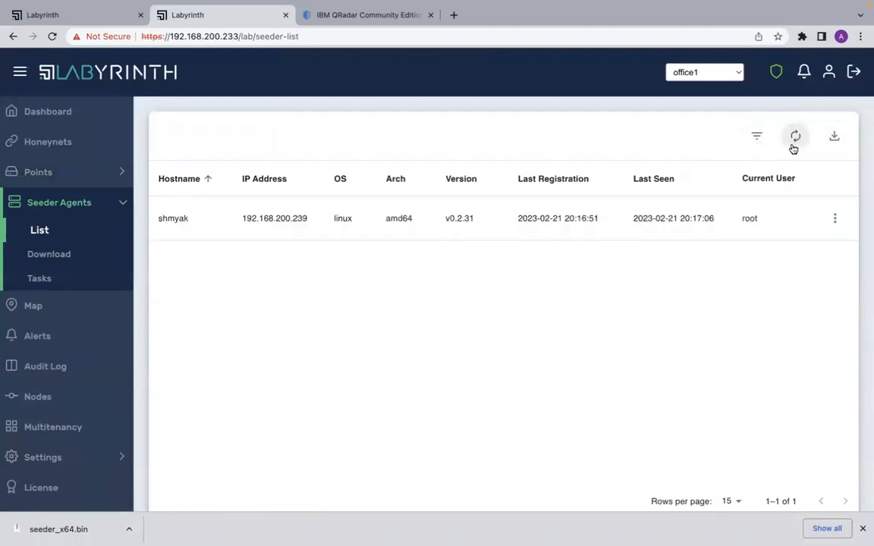
Open the shmyak agent's actions menu and go to its Seeder Tasks list
left_click(834, 218)
left_click(668, 306)
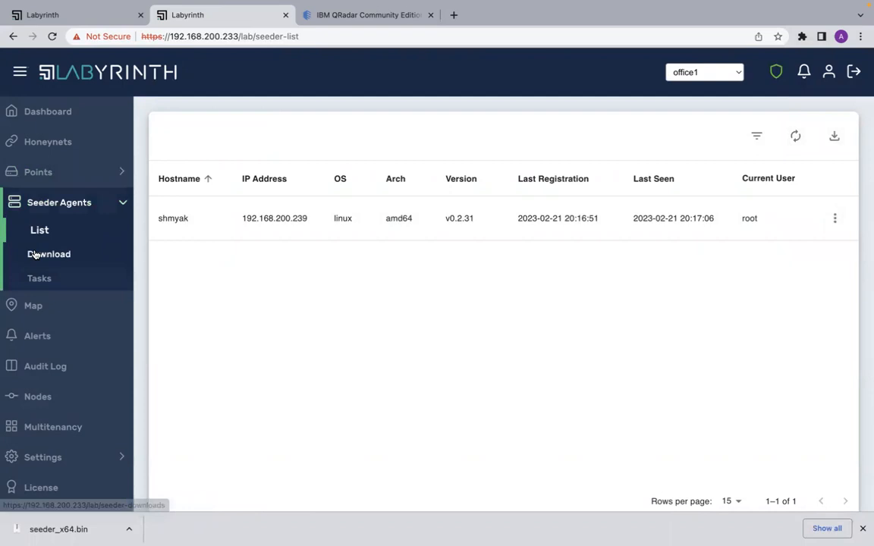
left_click(835, 221)
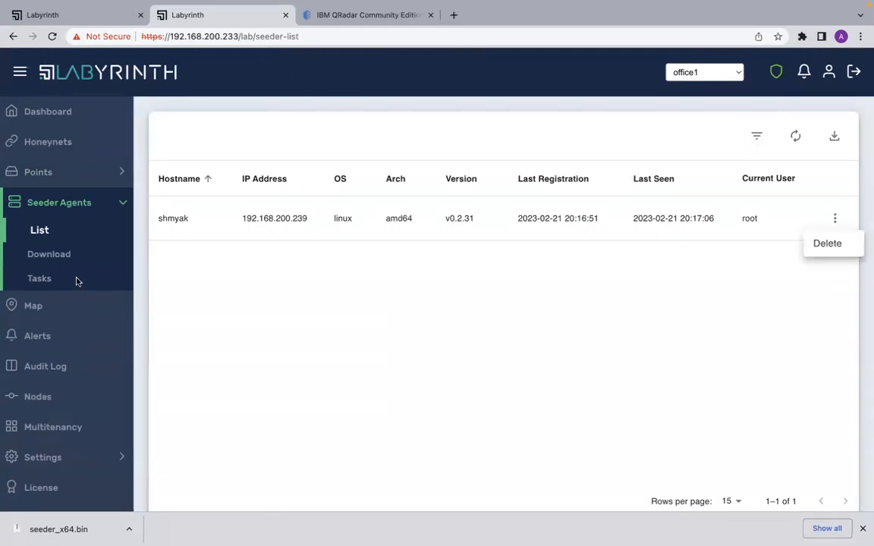
left_click(56, 279)
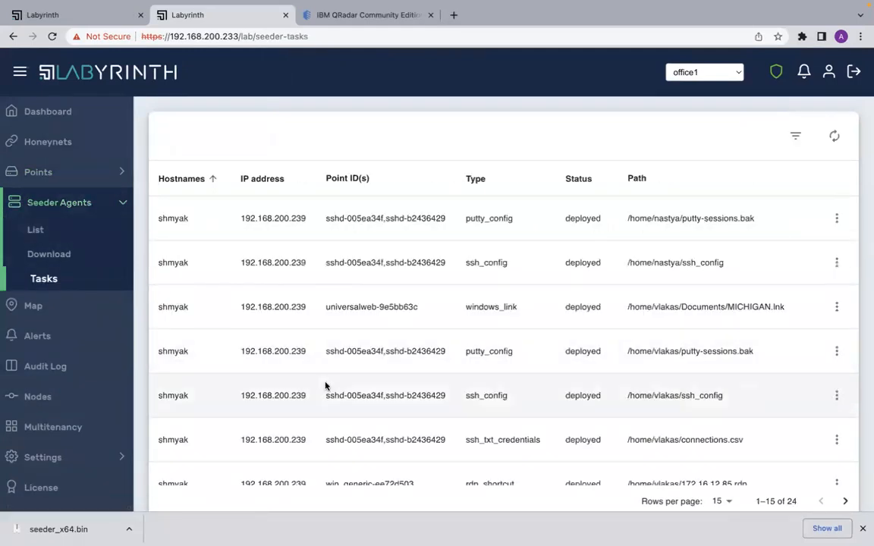
scroll(325, 386, "down", 1)
scroll(325, 386, "down", 5)
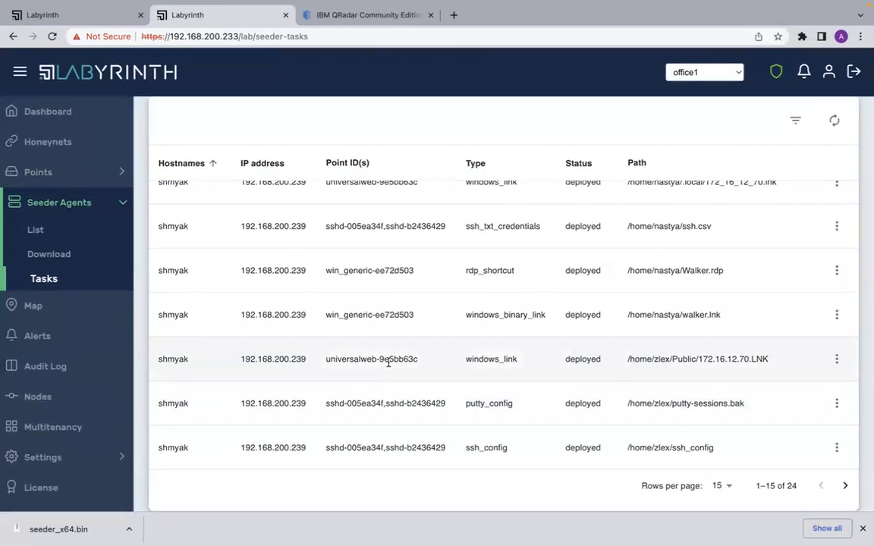
scroll(388, 362, "up", 3)
left_click(793, 120)
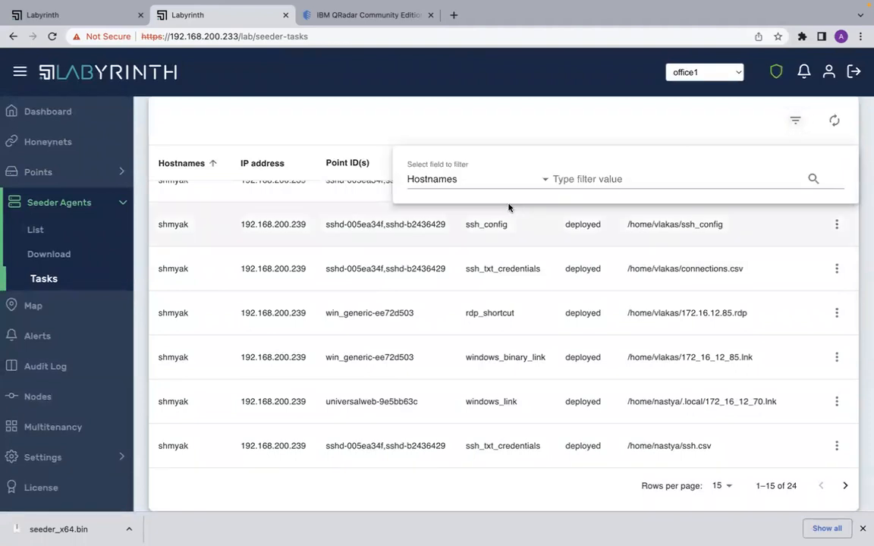
left_click(485, 179)
left_click(471, 270)
left_click(581, 181)
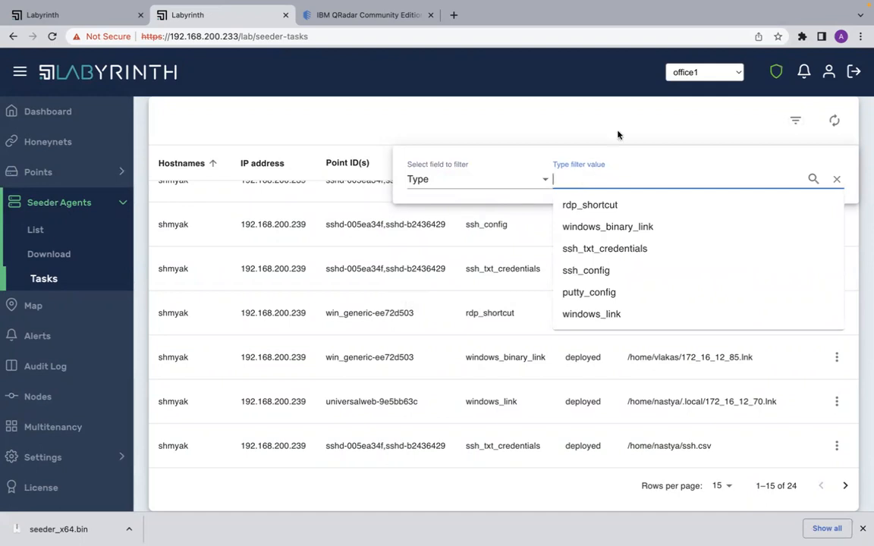
left_click(632, 107)
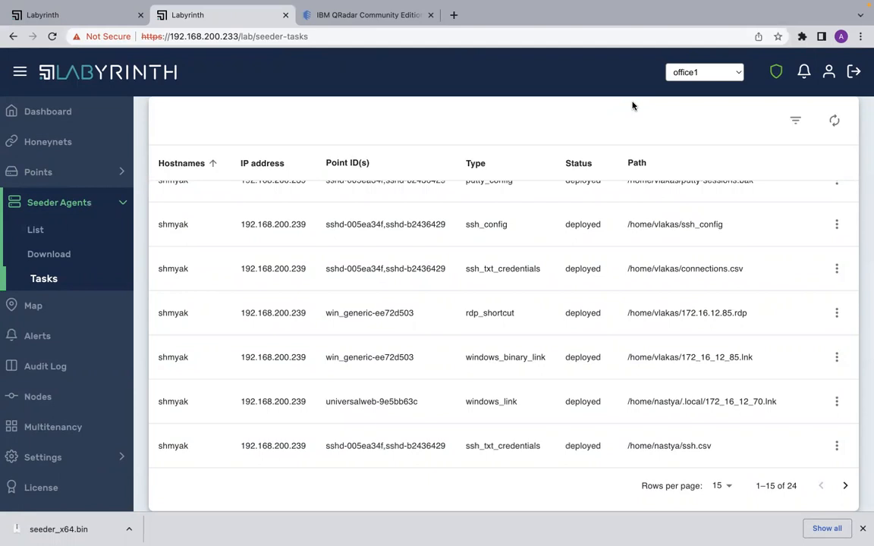
scroll(848, 308, "down", 3)
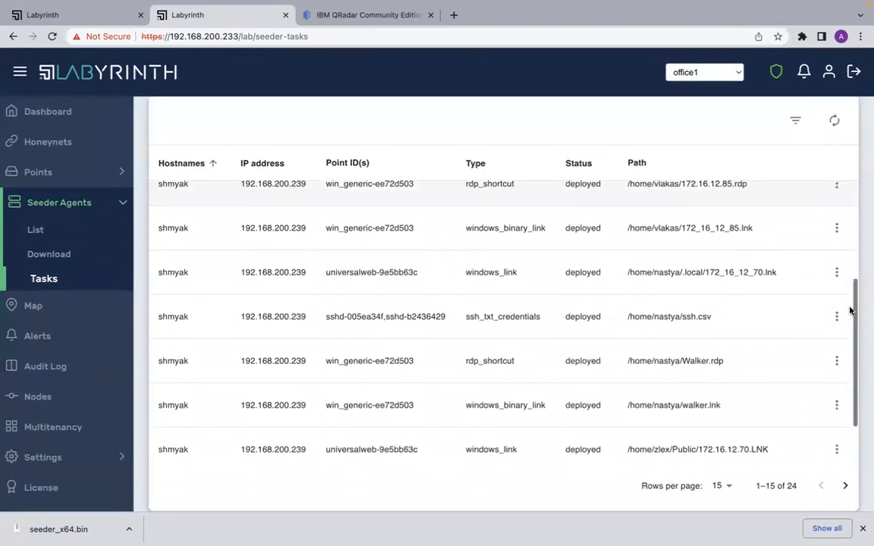
scroll(745, 328, "down", 1)
scroll(794, 416, "down", 1)
scroll(794, 417, "up", 1)
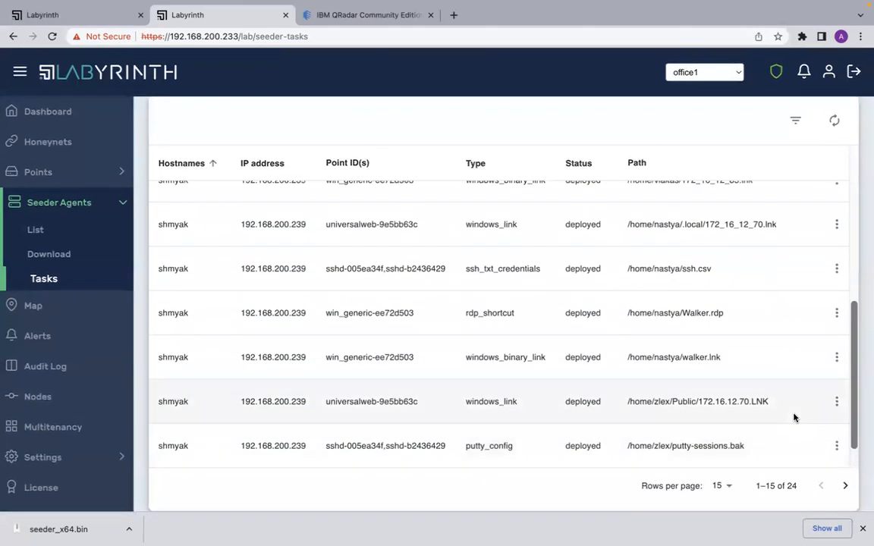
scroll(795, 417, "up", 2)
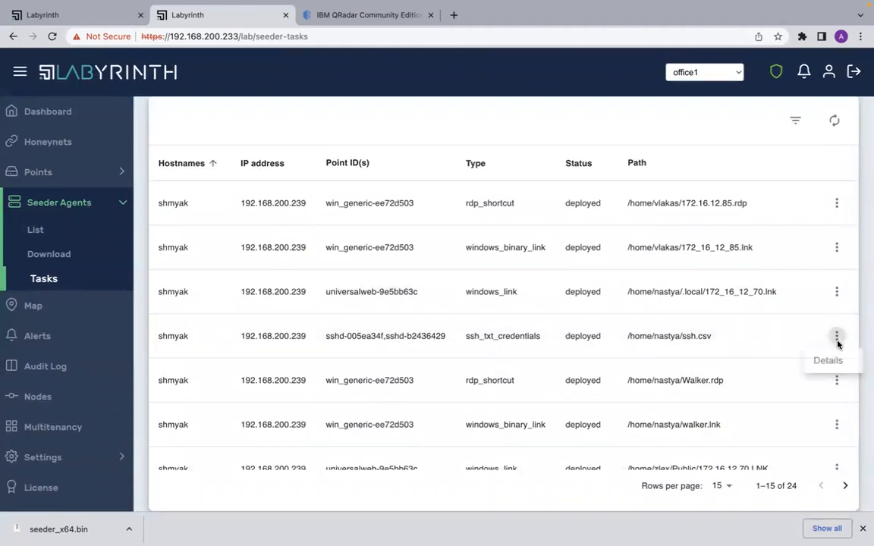
Review the ssh.csv task's seeded credentials in its Details dialog, then close it
left_click(831, 362)
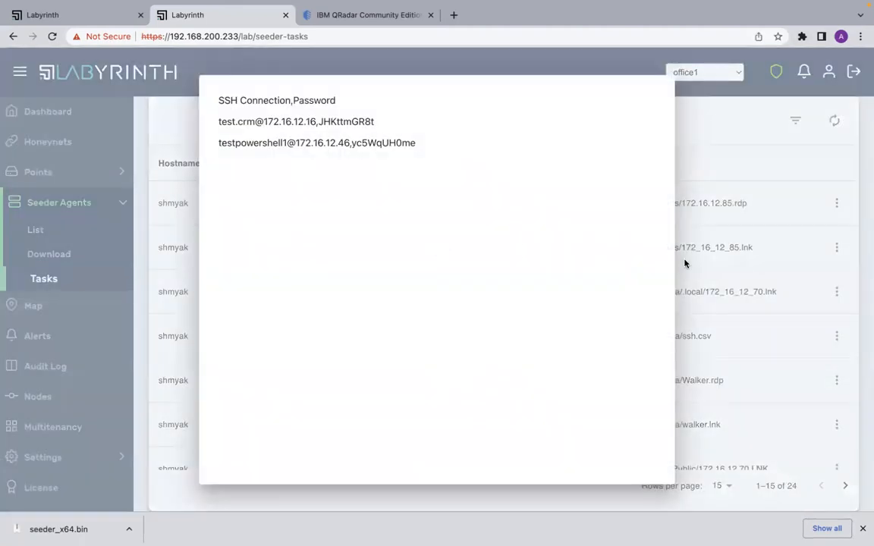
left_click(683, 263)
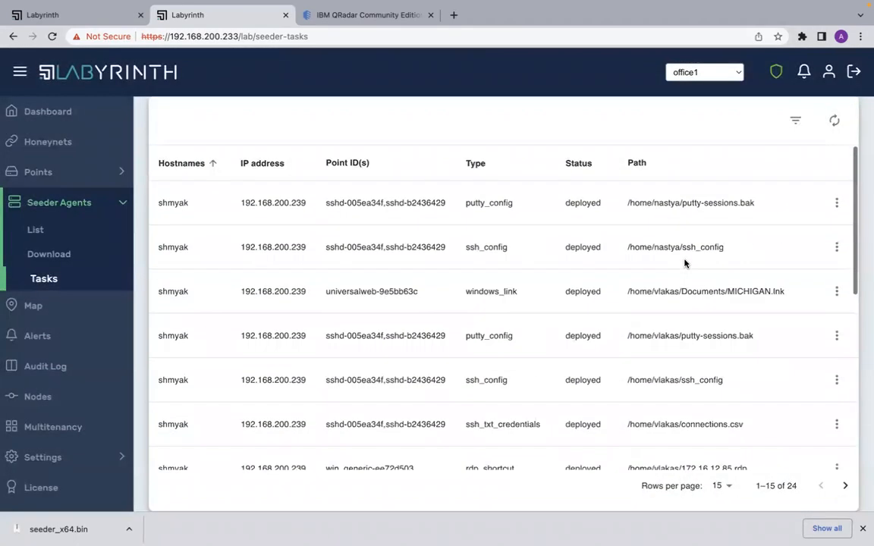
scroll(747, 274, "down", 3)
scroll(728, 284, "up", 1)
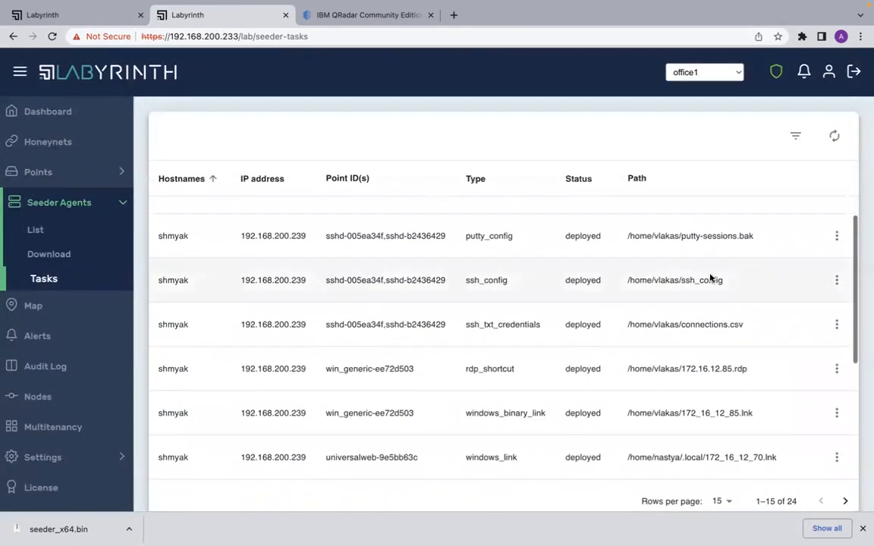
Highlight the /home/vlakas/ssh_config and /home/nastya/ssh.csv task paths
left_click_drag(730, 283, 622, 283)
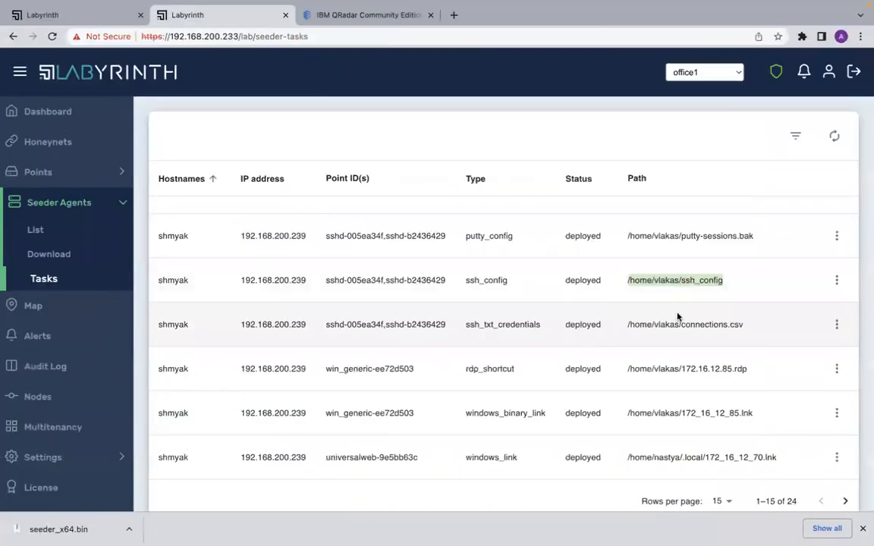
scroll(675, 343, "down", 3)
left_click_drag(712, 336, 624, 328)
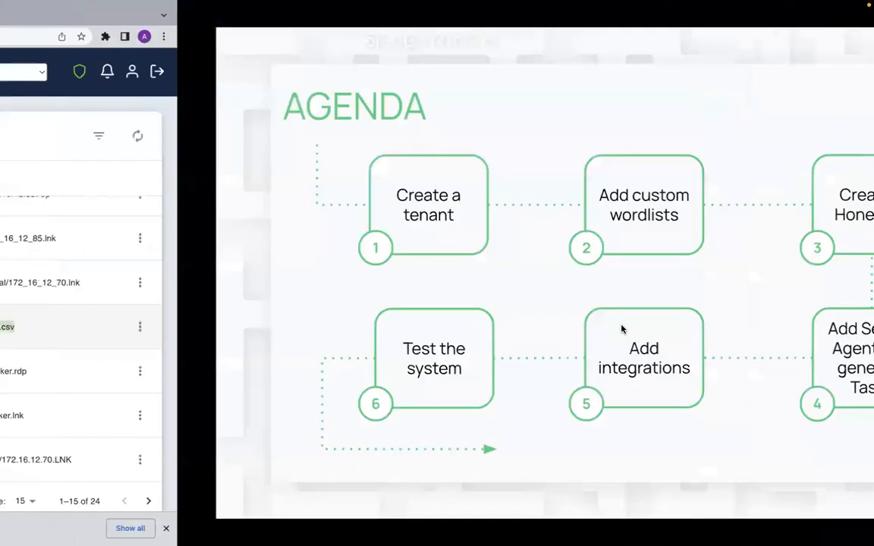
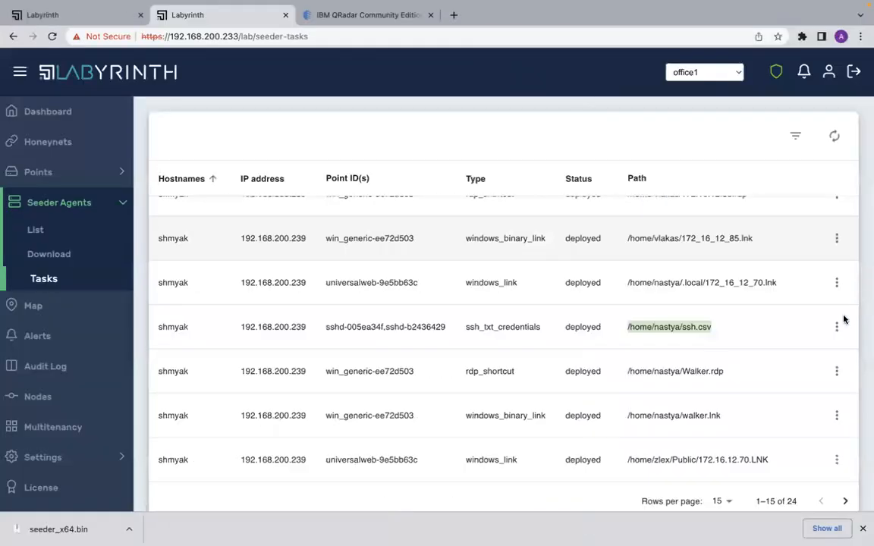
View the ssh.csv lure task's credential contents again, then close the details view
left_click(835, 327)
left_click(827, 350)
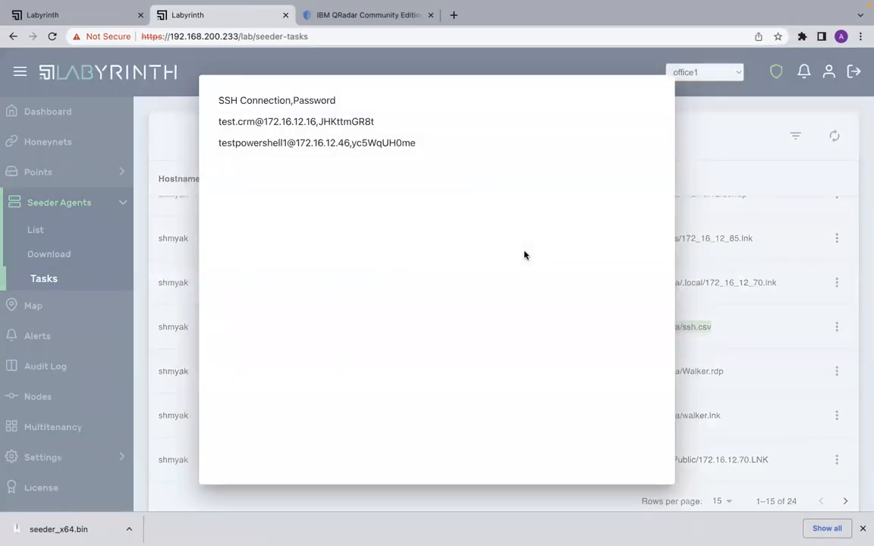
left_click(781, 240)
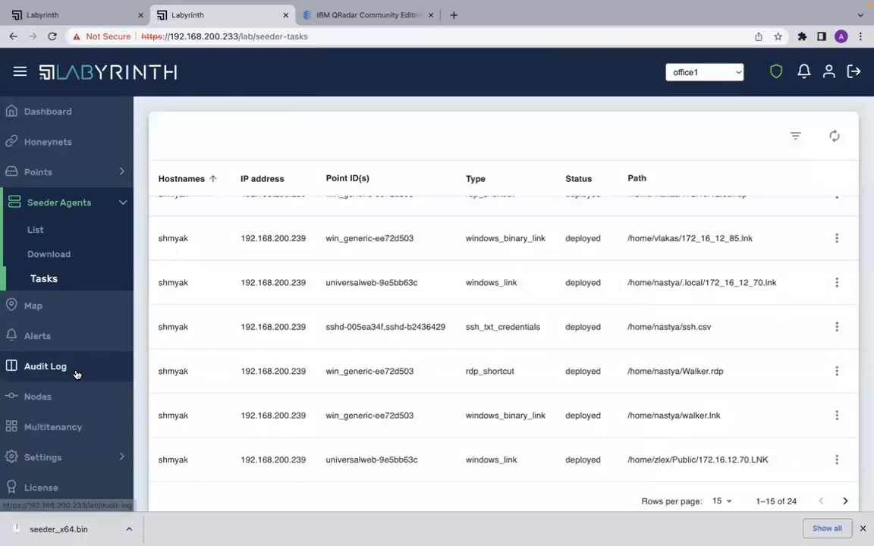
Open the Slack Notification edit form under Settings > Integrations, then move to the Slack desktop
left_click(119, 454)
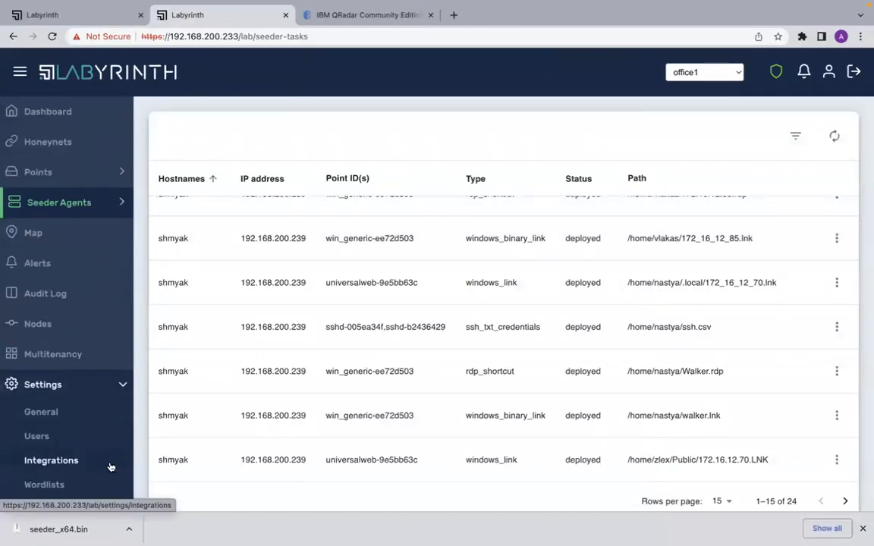
left_click(109, 464)
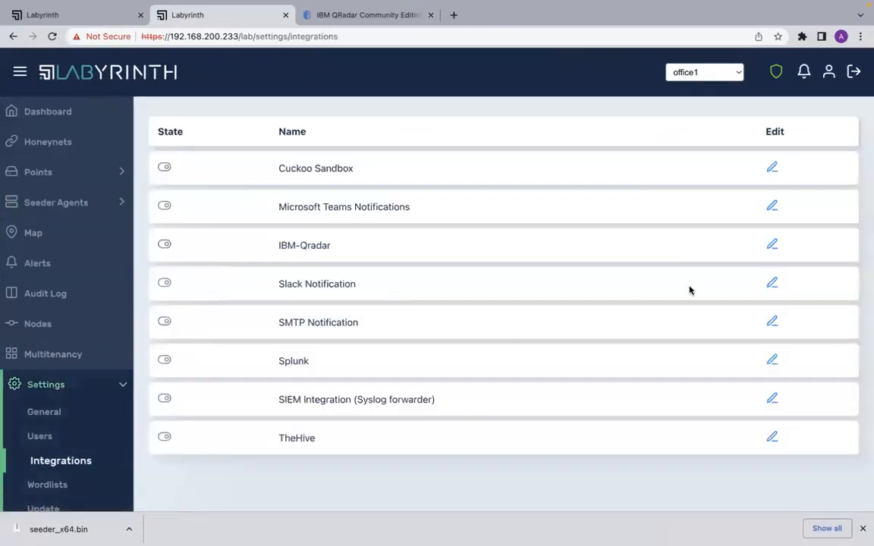
left_click(772, 284)
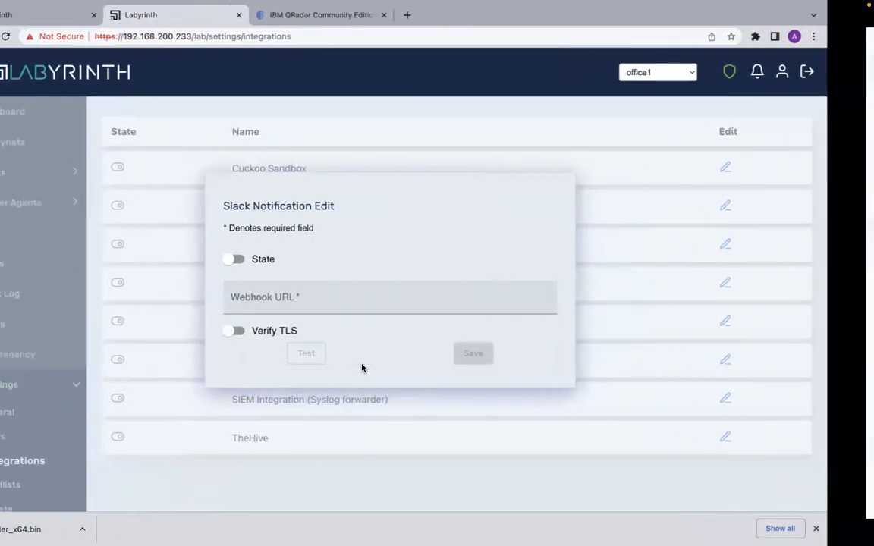
key("ctrl+Right")
key("ctrl+Right")
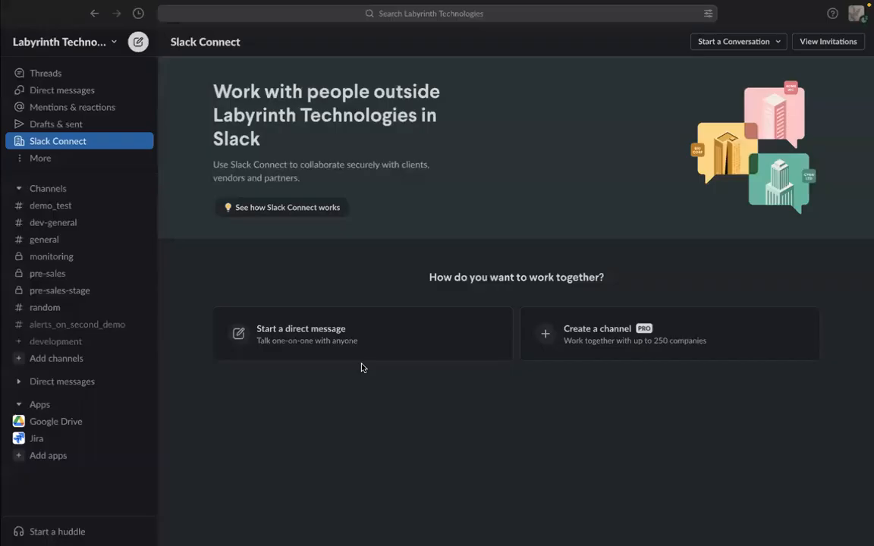
Search 'incom' in Slack's Manage Apps directory and open the Incoming WebHooks app page
left_click(43, 7)
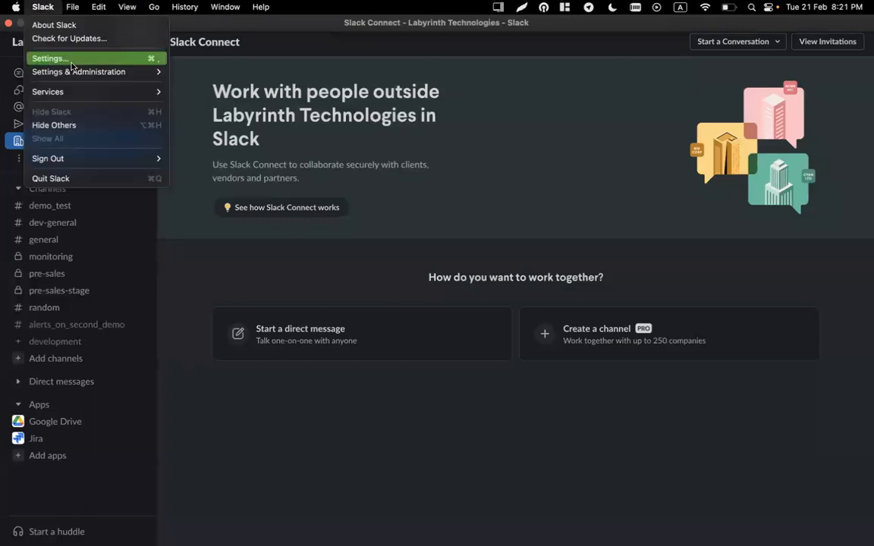
mouse_move(74, 70)
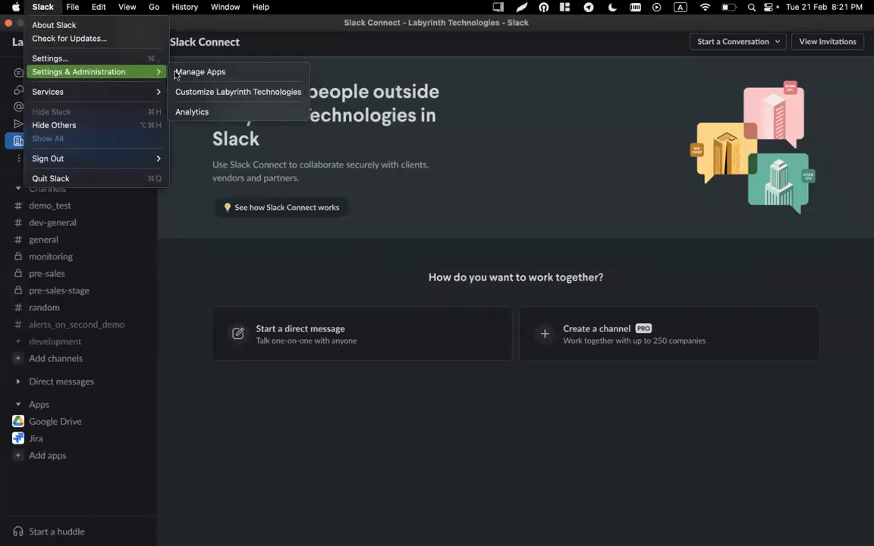
left_click(182, 72)
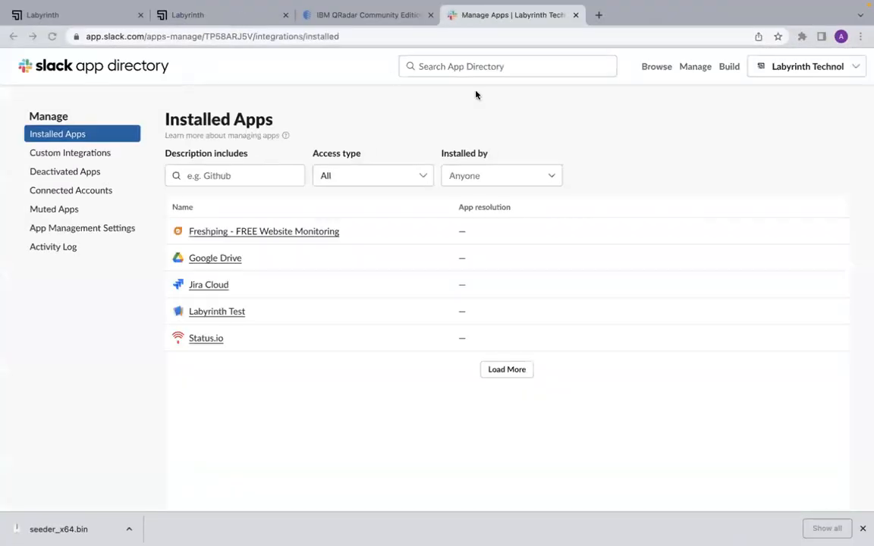
left_click(441, 68)
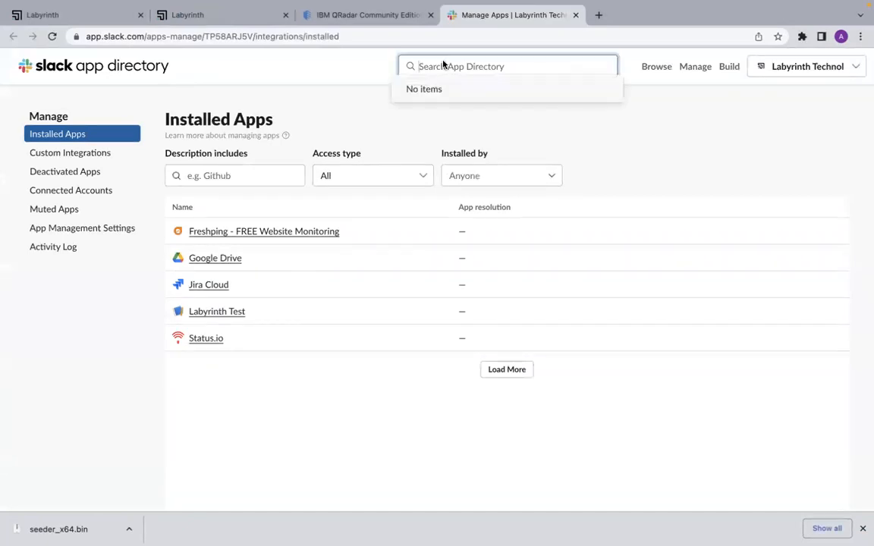
type("incom")
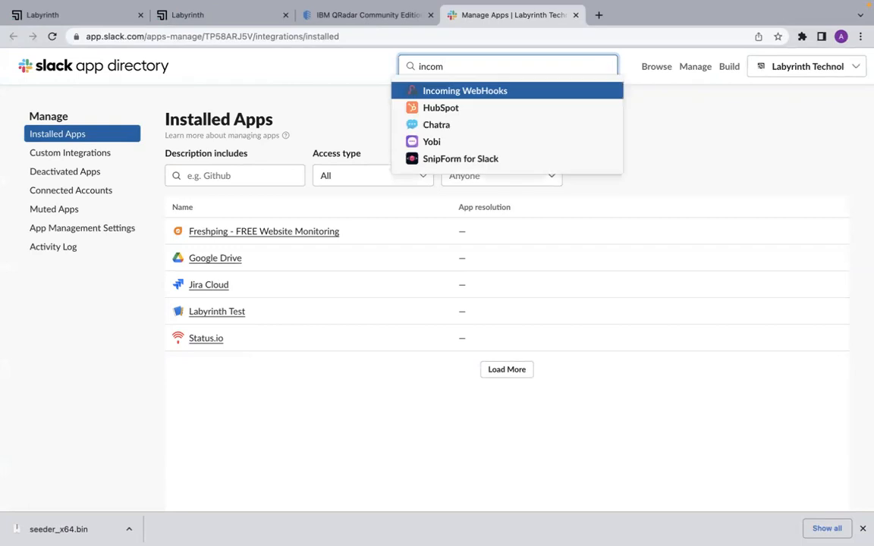
left_click(491, 90)
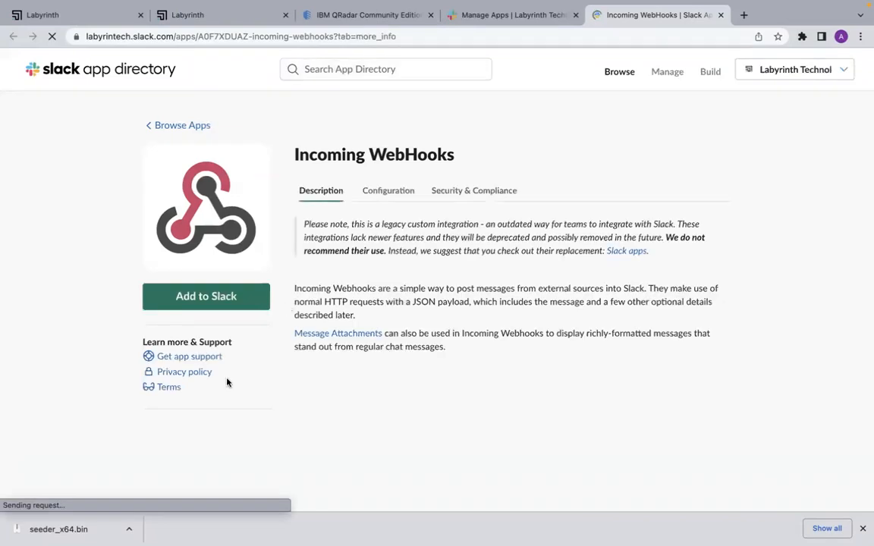
Add an Incoming WebHooks integration posting to #demo_test and copy its generated Webhook URL
left_click(185, 307)
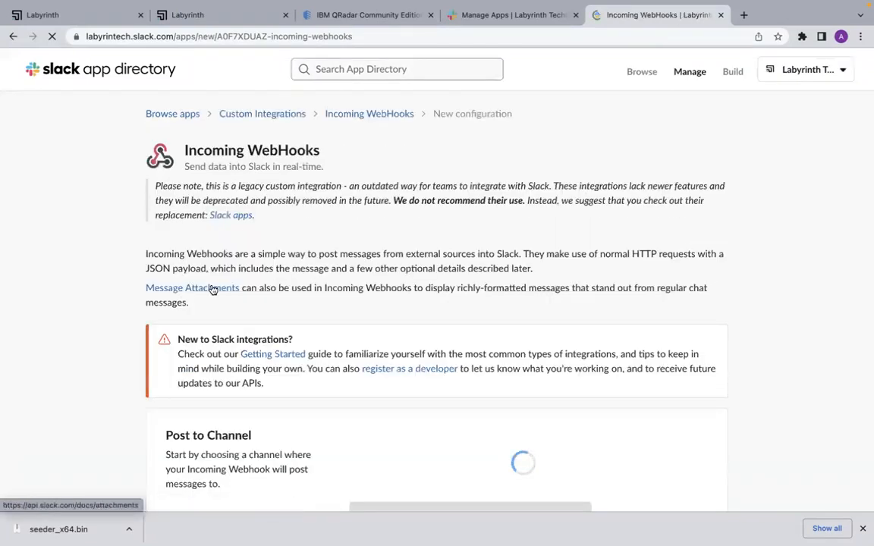
scroll(232, 288, "down", 5)
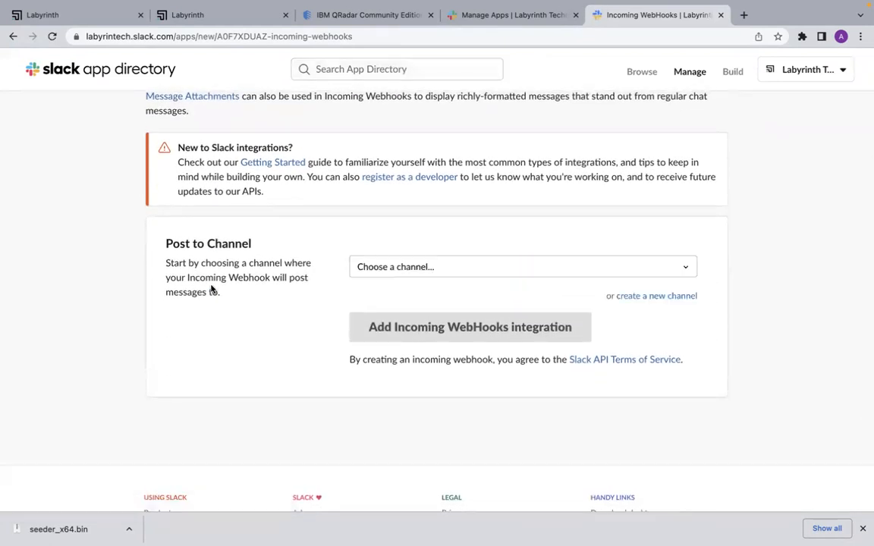
left_click(507, 266)
left_click(505, 230)
left_click(571, 262)
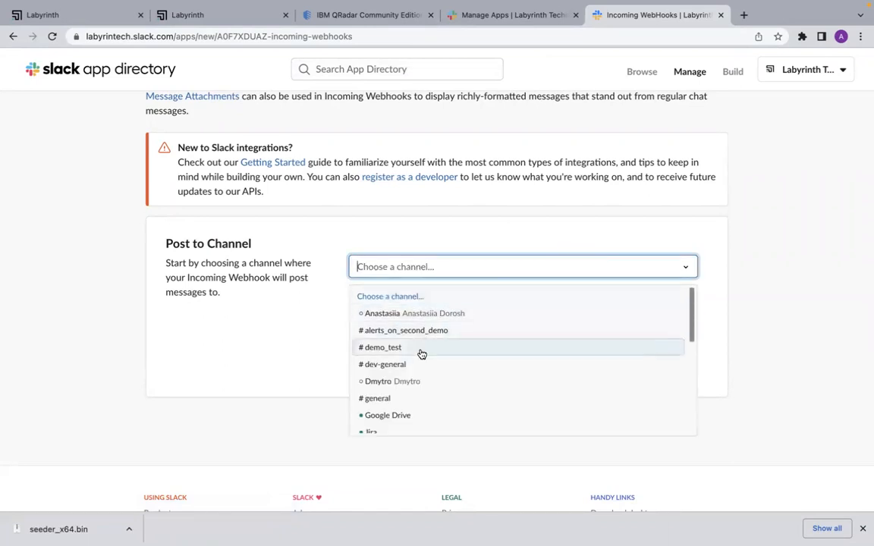
left_click(422, 350)
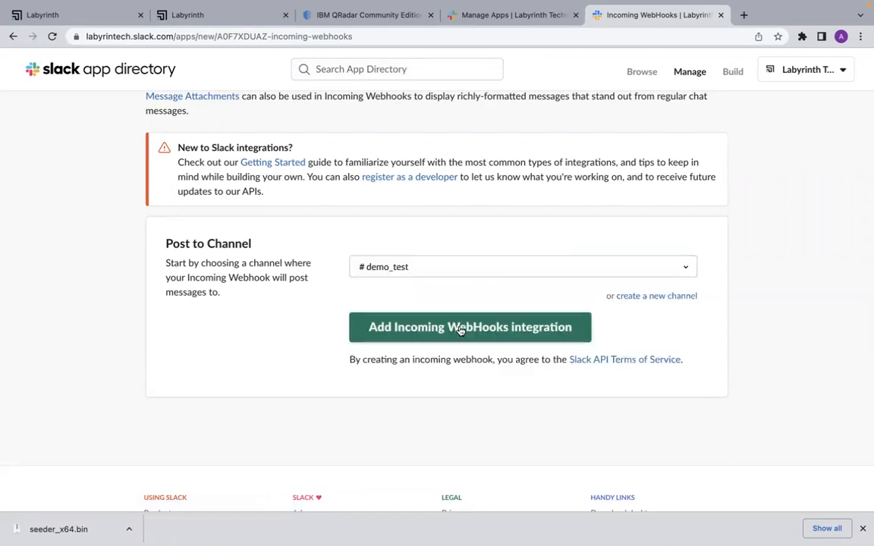
left_click(460, 330)
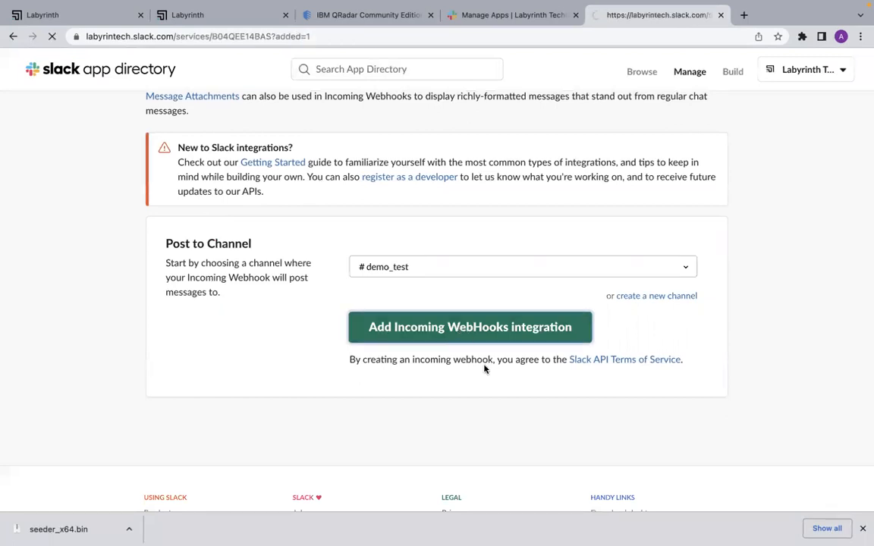
scroll(354, 338, "down", 3)
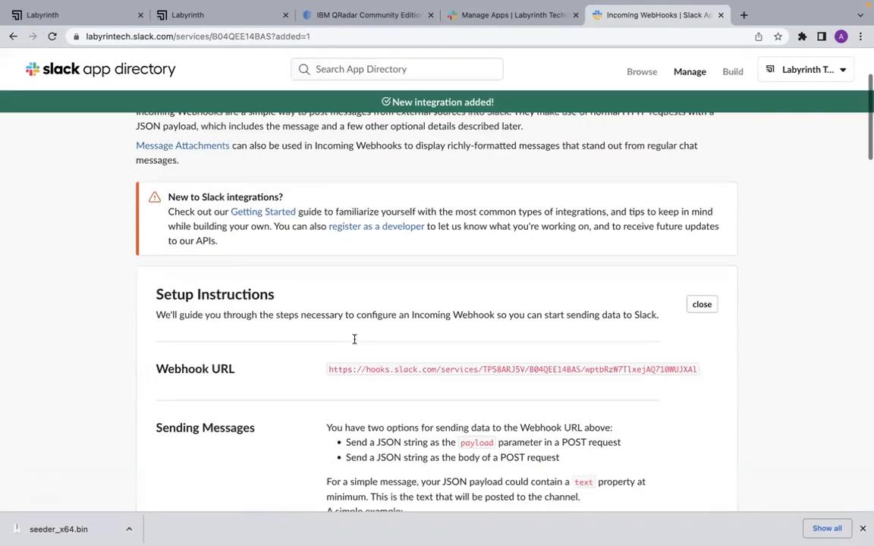
left_click_drag(327, 296, 714, 296)
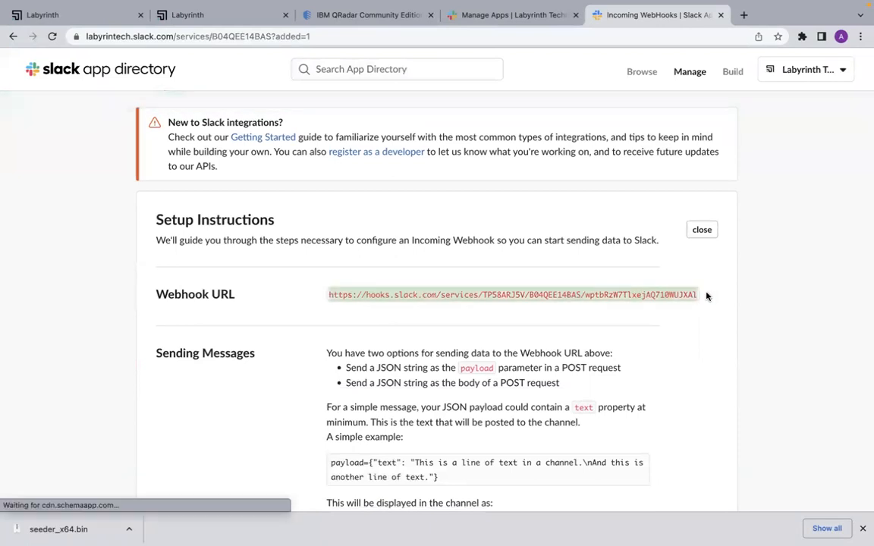
Paste the webhook into Labyrinth's Webhook URL field, send a test, and confirm it in #demo_test
left_click(190, 14)
left_click(318, 296)
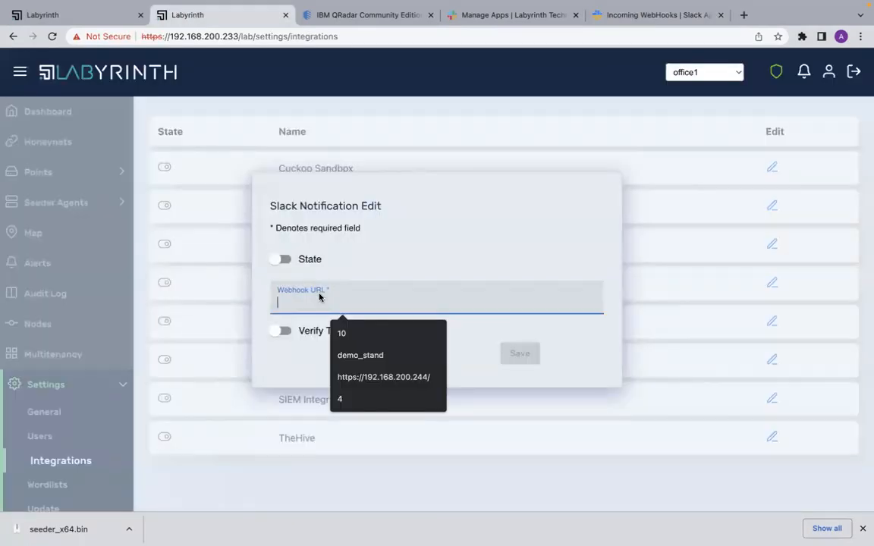
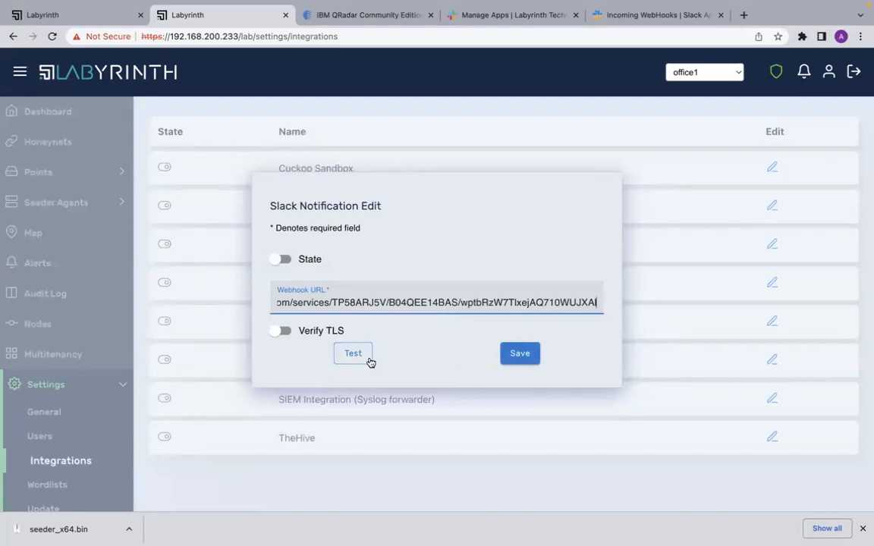
left_click(368, 358)
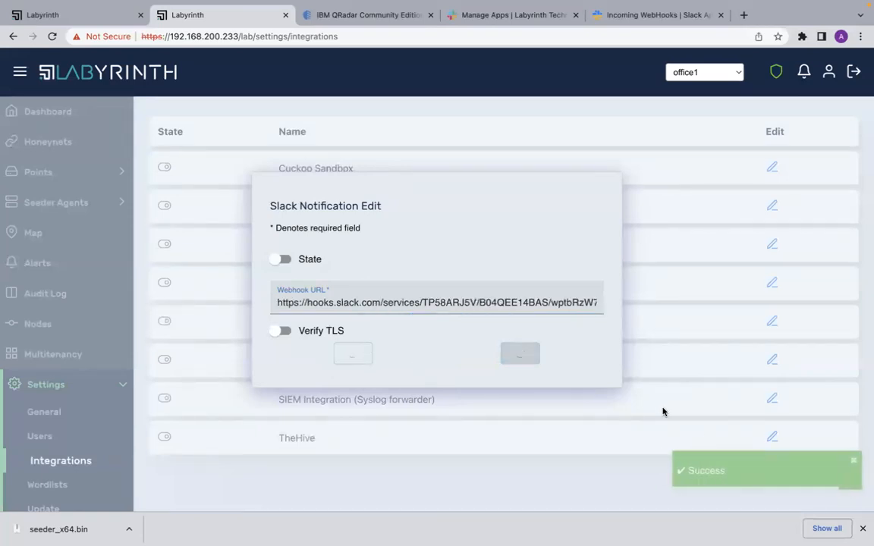
key("ctrl+Right")
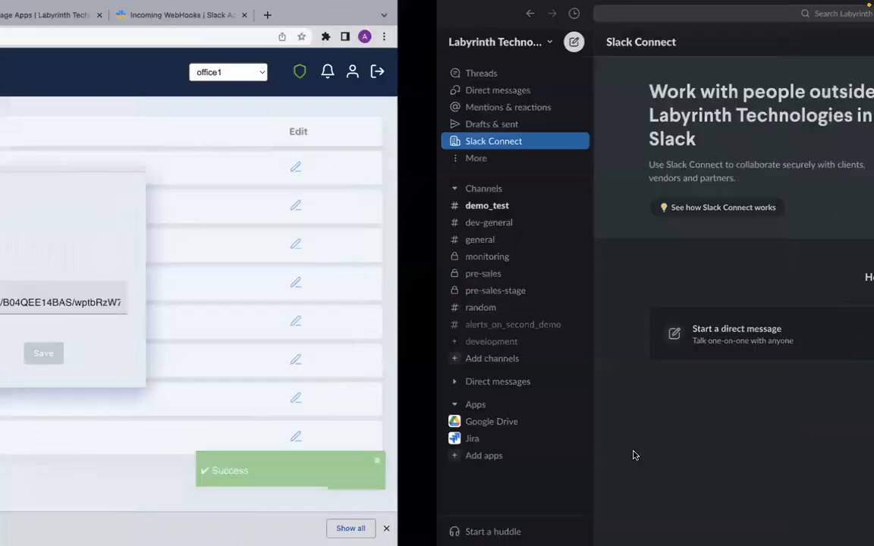
left_click(50, 205)
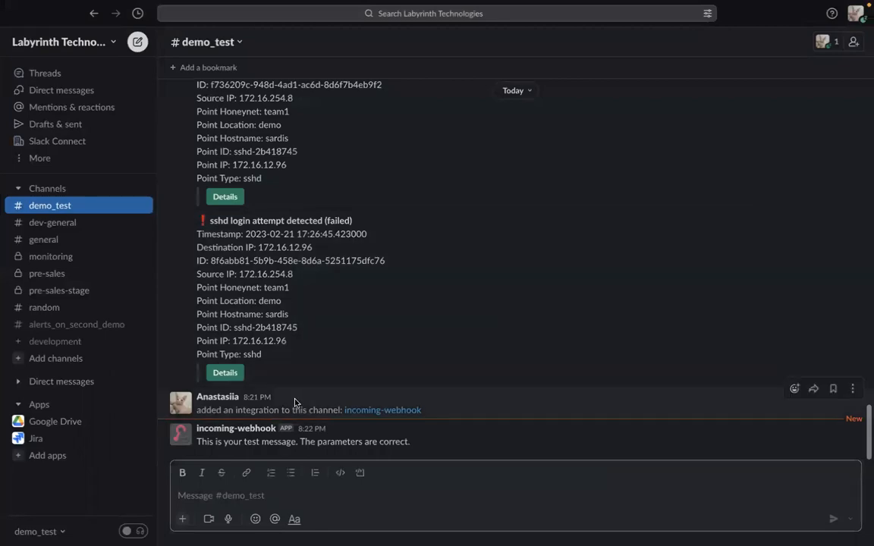
key("ctrl+Left")
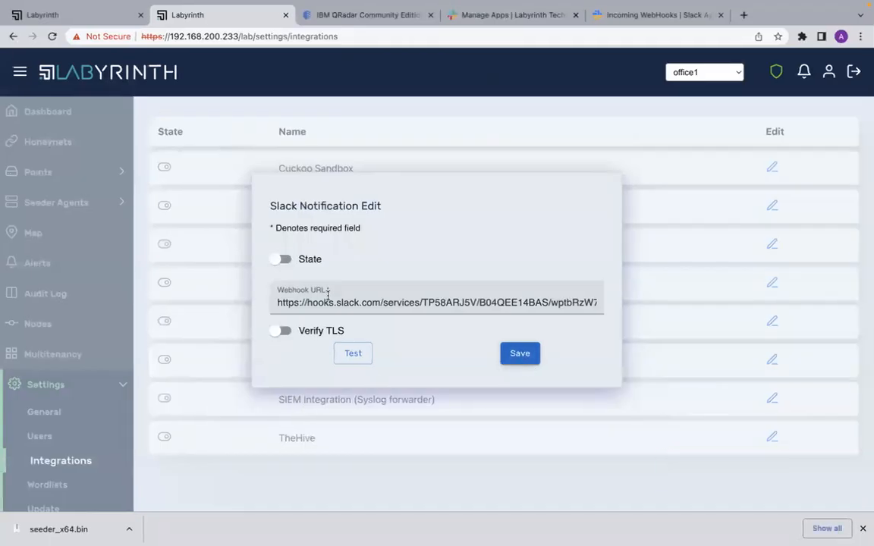
Switch the Slack Notification State on, save it, and close the edit form
left_click(282, 260)
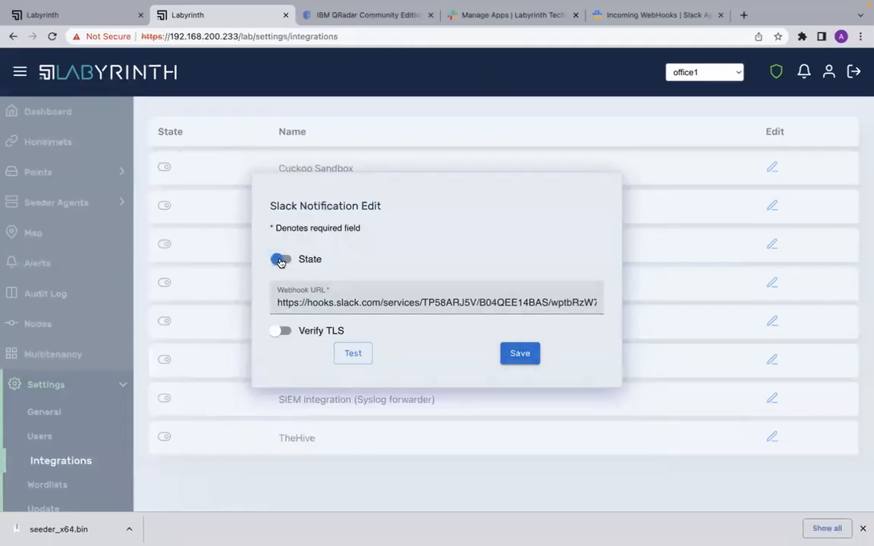
left_click(521, 355)
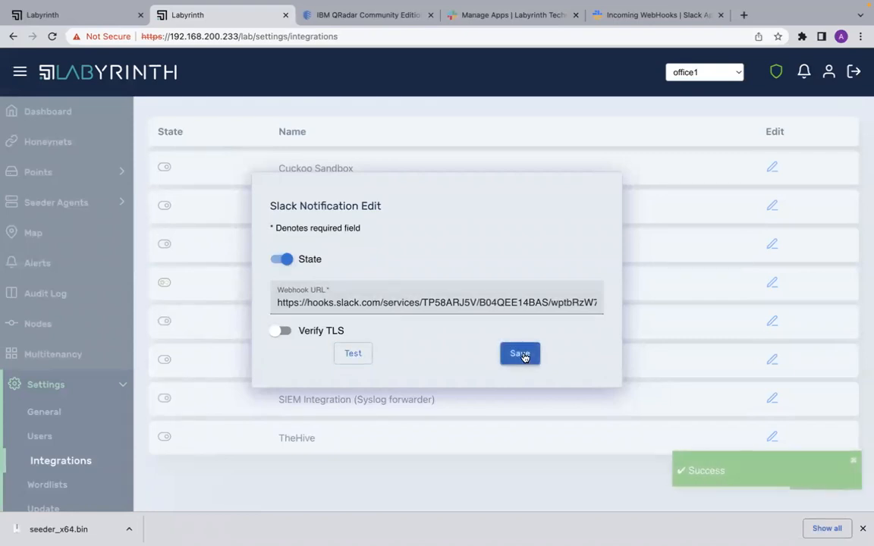
left_click(681, 396)
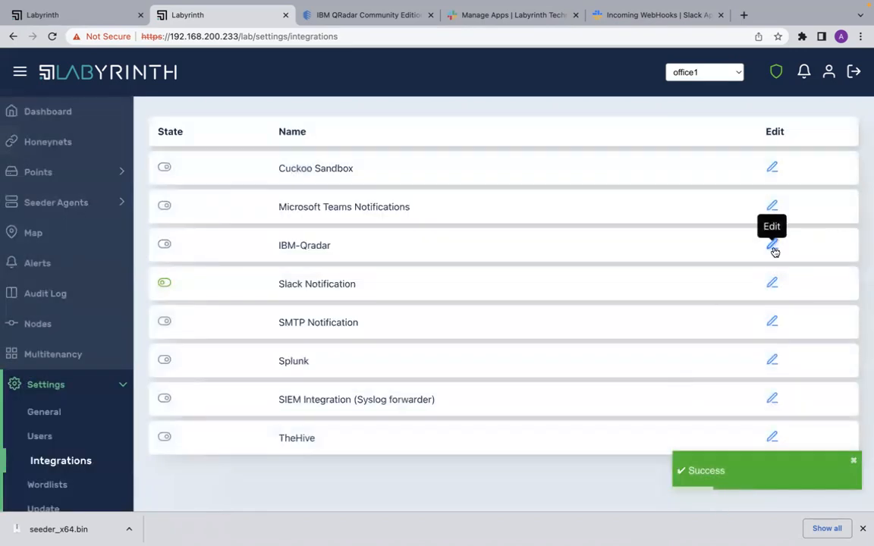
Autofill the QRadar login username and copy the IBM QRadar password from Bitwarden into the password field
left_click(365, 13)
left_click(704, 295)
left_click(713, 317)
key("ctrl+Left")
key("ctrl+Left")
key("ctrl+Left")
left_click(625, 517)
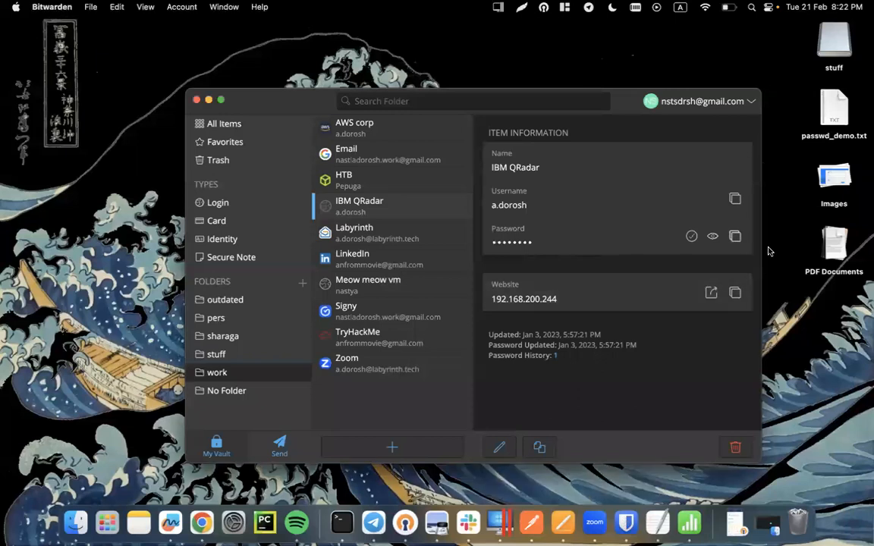
key("super+p")
left_click(209, 100)
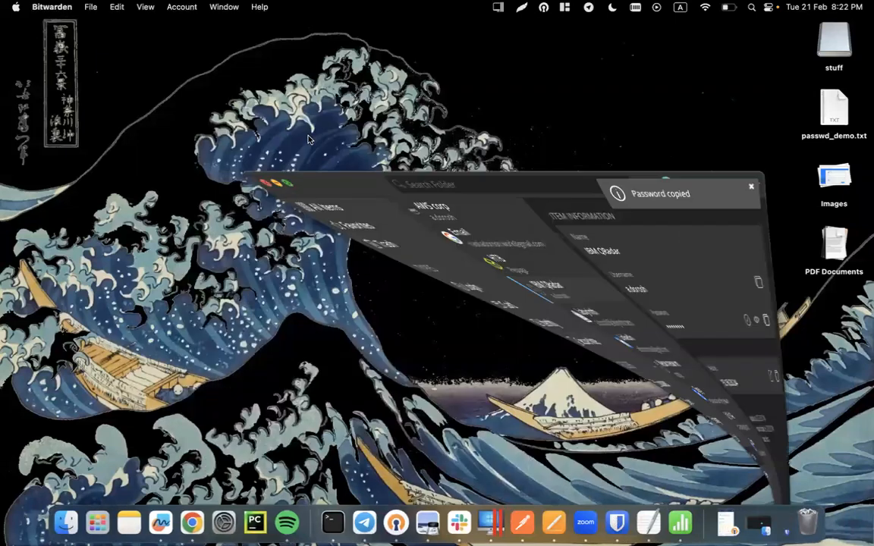
key("ctrl+Right")
key("ctrl+Right")
key("ctrl+Right")
left_click(670, 352)
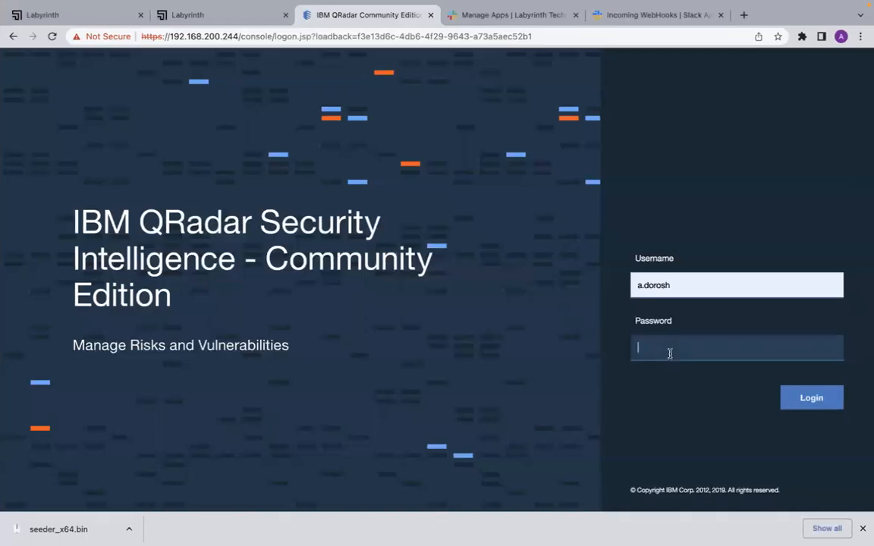
Paste the password and log in to QRadar, then go back to Labyrinth's Integrations tab
key("super+v")
left_click(827, 401)
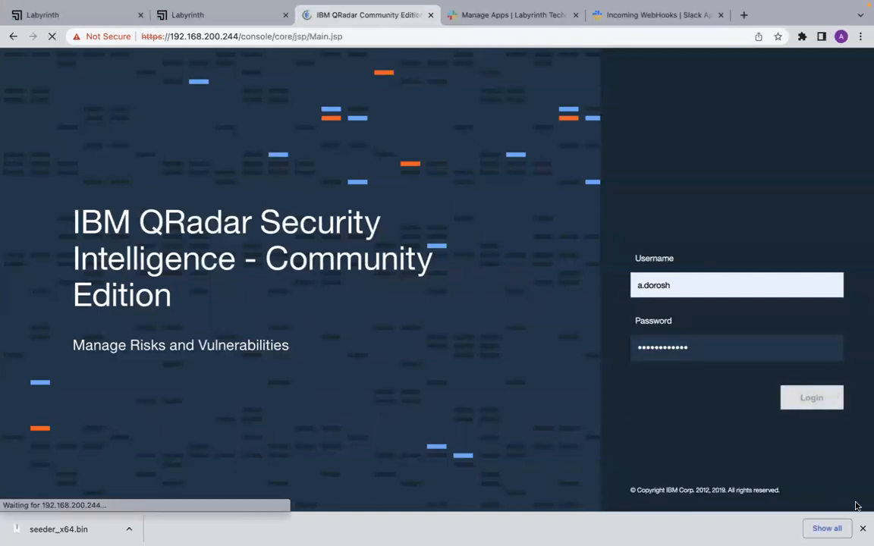
left_click(863, 528)
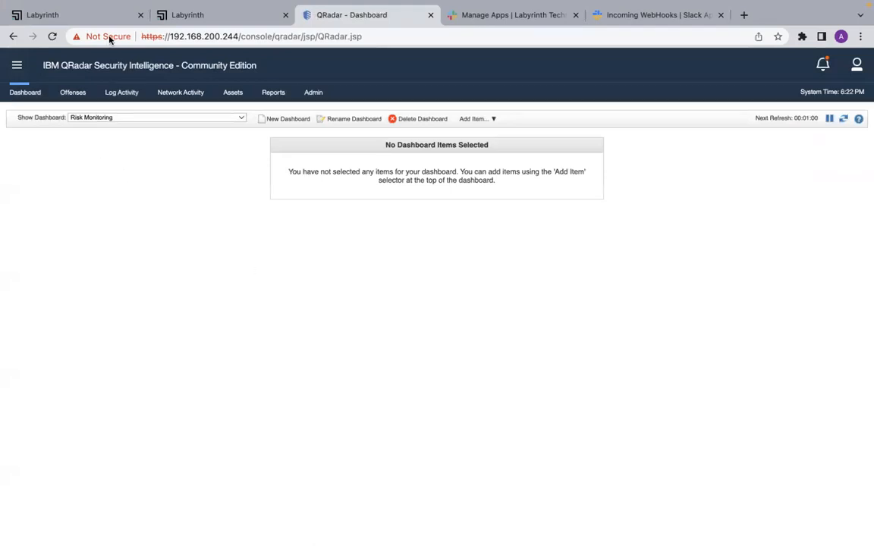
left_click(87, 15)
left_click(194, 17)
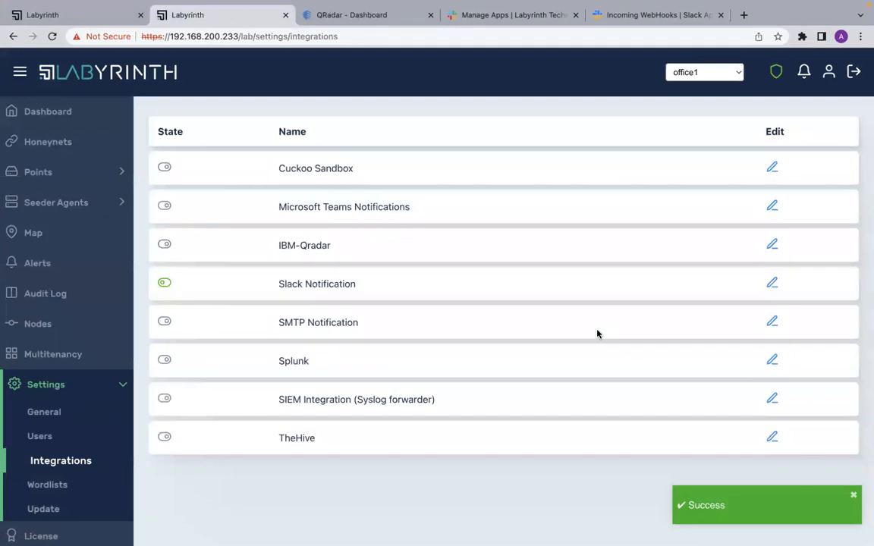
left_click(771, 245)
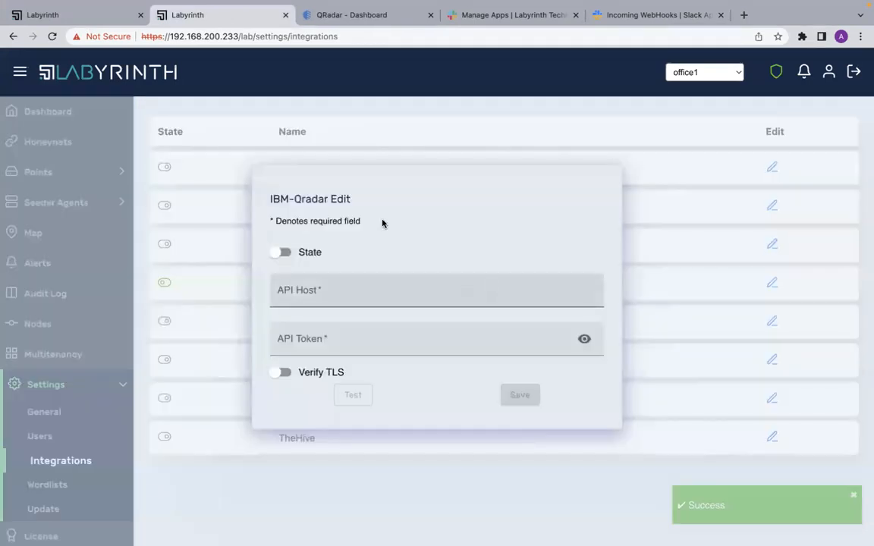
left_click(353, 15)
left_click(233, 36)
left_click_drag(237, 36, 77, 36)
left_click(203, 14)
left_click(322, 287)
key("super+v")
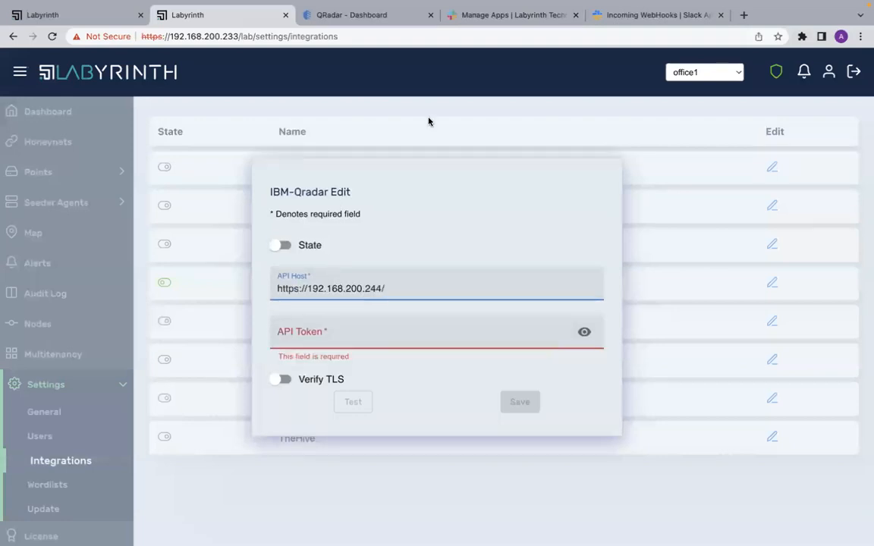
left_click(360, 18)
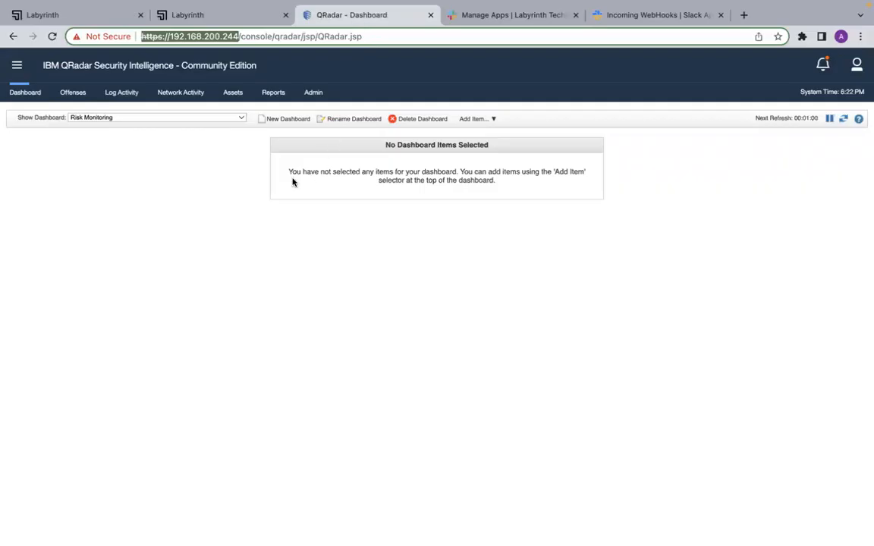
Open QRadar's Admin > Authorized Services, opening and cancelling the Add Authorized Service form
left_click(313, 94)
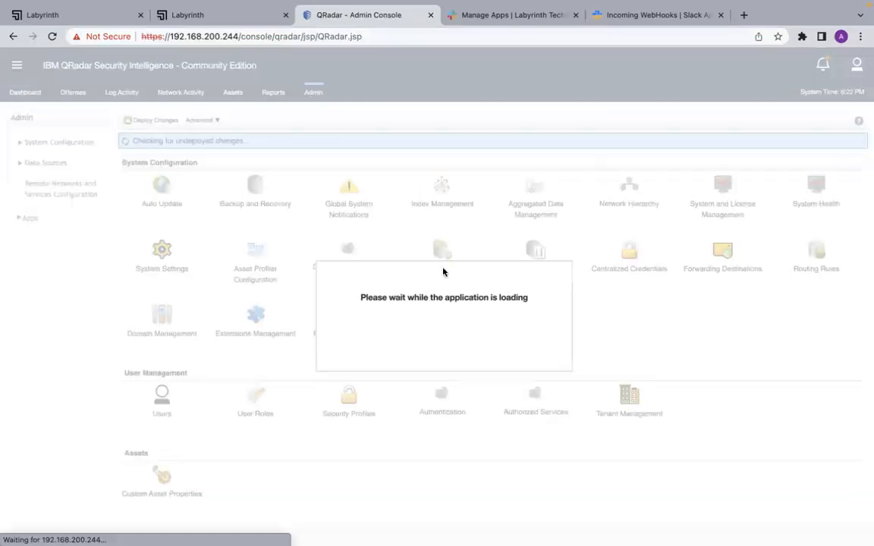
left_click(537, 398)
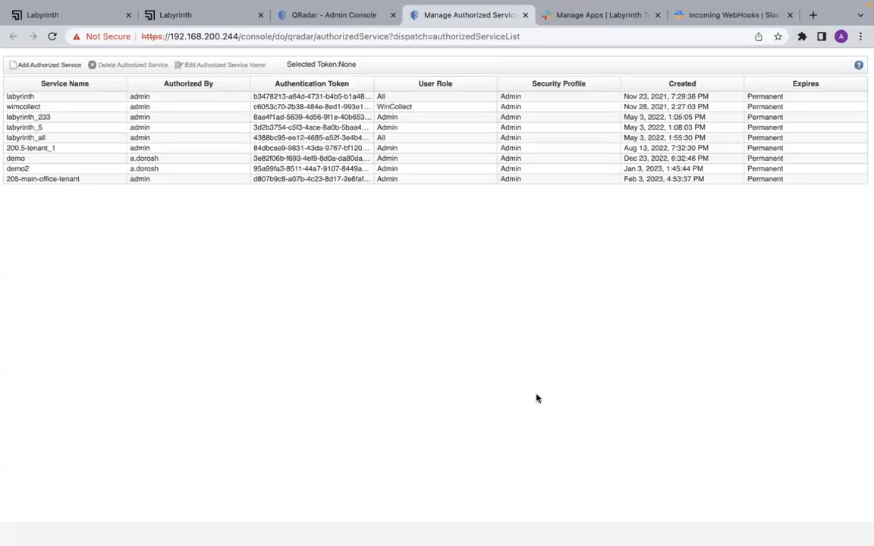
left_click(49, 65)
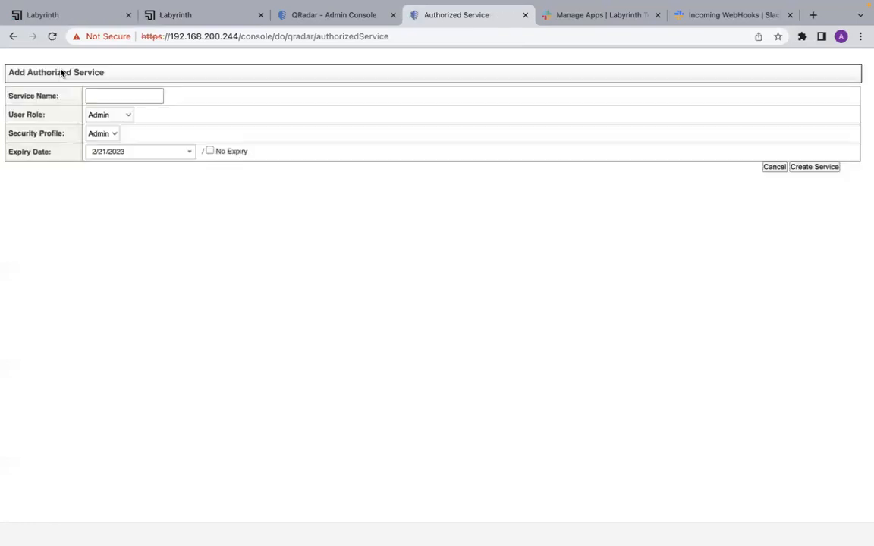
left_click(772, 168)
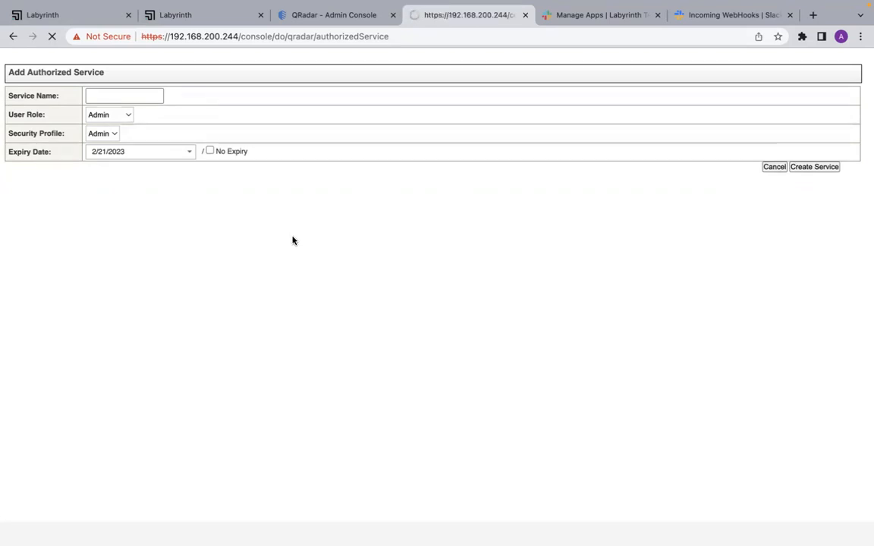
Copy the demo service's token into the API Token field of Labyrinth's IBM-Qradar form
left_click(297, 159)
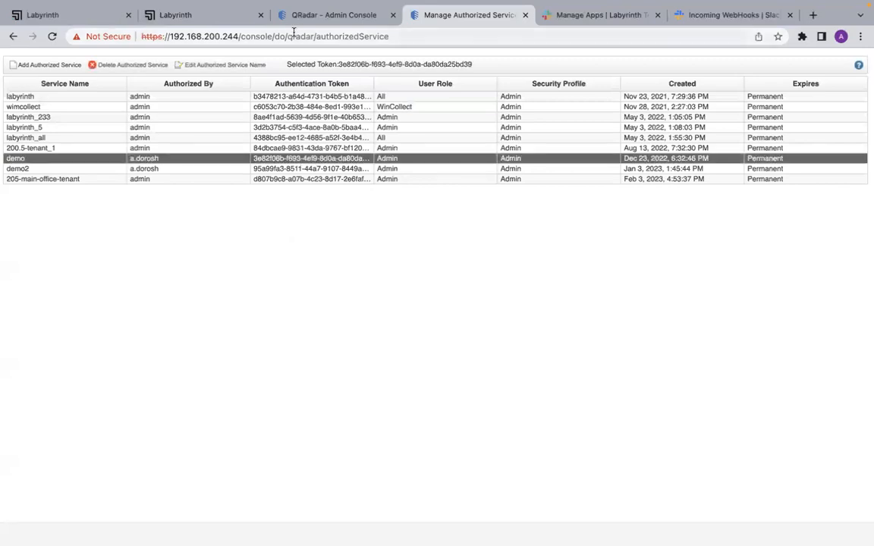
left_click_drag(339, 64, 471, 64)
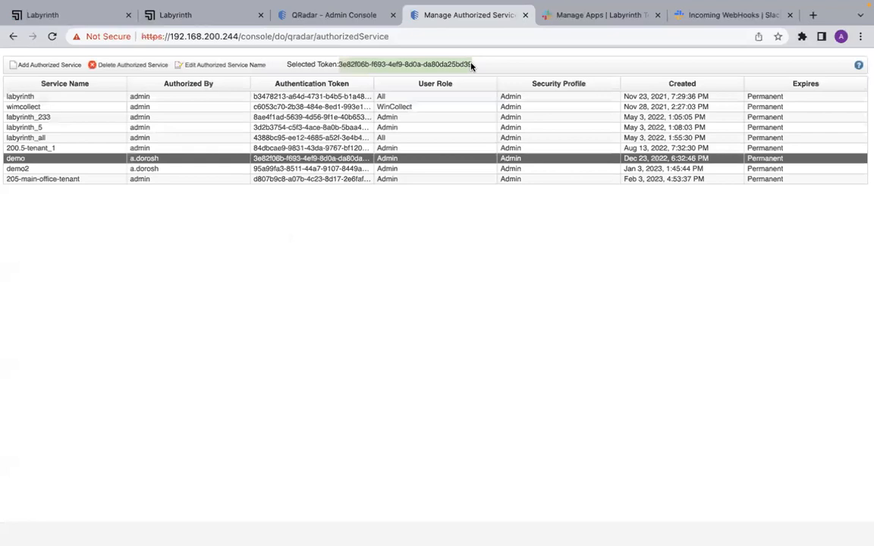
left_click(228, 16)
left_click(345, 332)
key("ctrl+v")
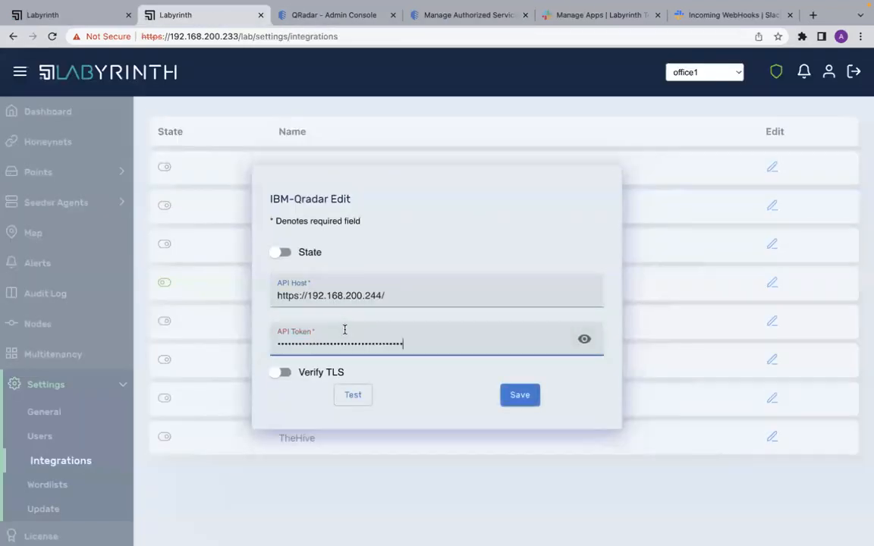
Test the QRadar connection, switch IBM-Qradar's State on, and save the integration
left_click(351, 397)
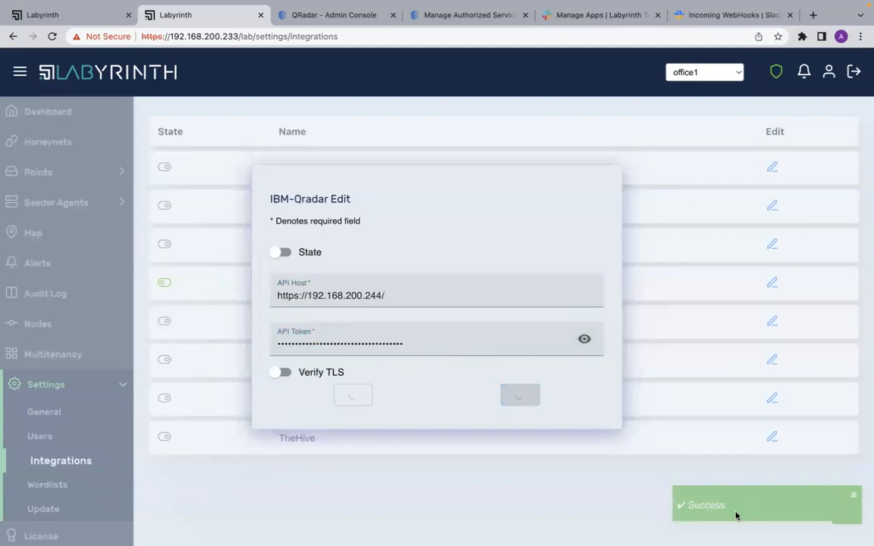
left_click(283, 252)
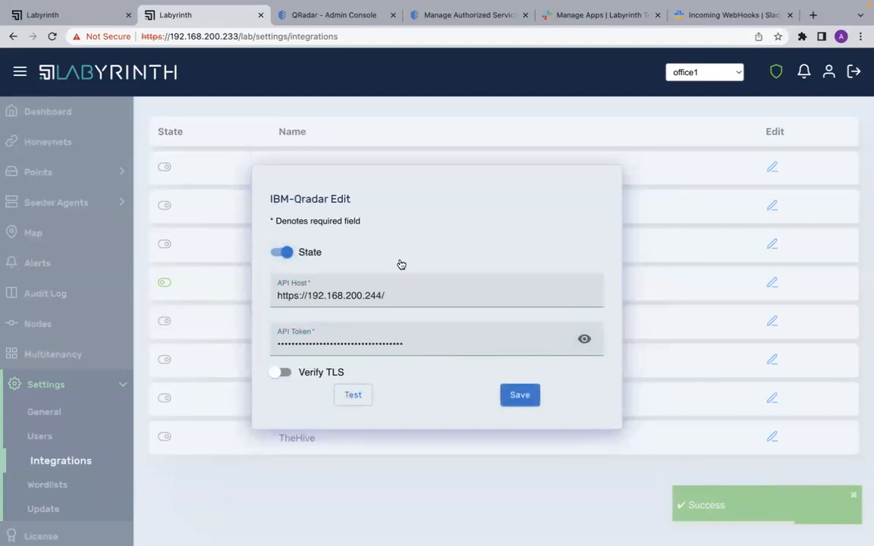
left_click(529, 396)
Close the IBM-Qradar edit form and move across full-screen spaces to the terminal
left_click(698, 457)
key("ctrl+Right")
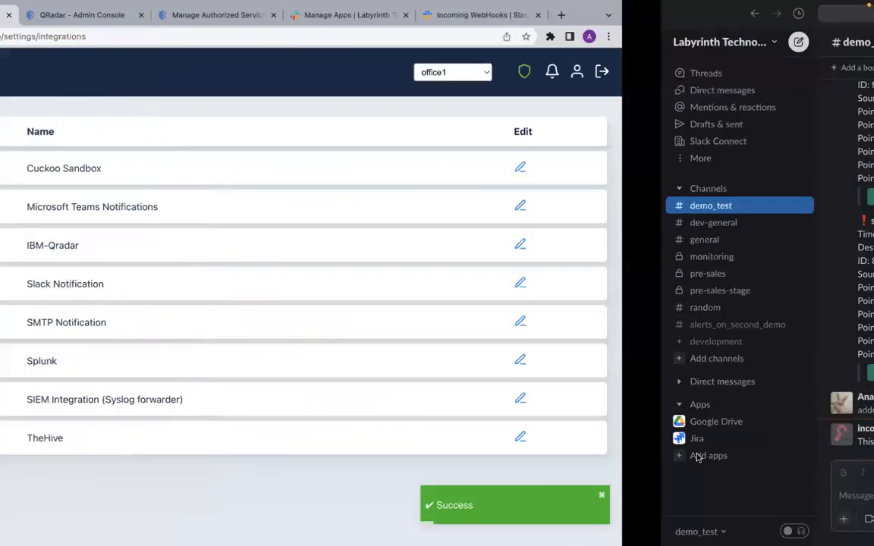
key("ctrl+Left")
key("ctrl+Left")
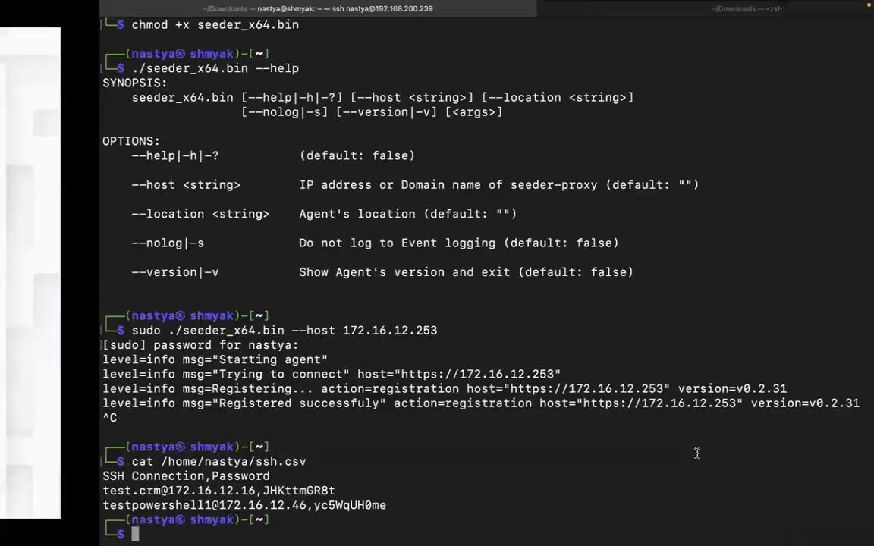
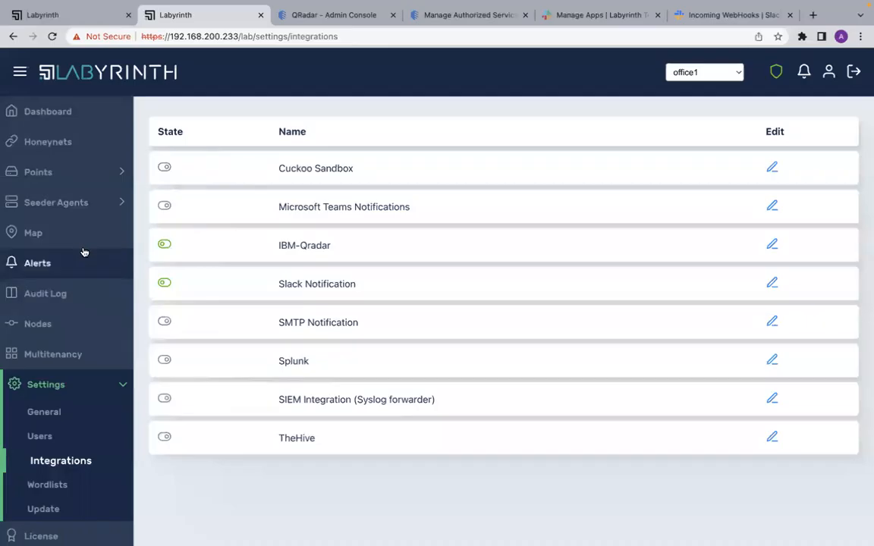
Open the Points list of eight honeypots and select the hauser point's IP 172.16.12.28
left_click(97, 176)
left_click(92, 202)
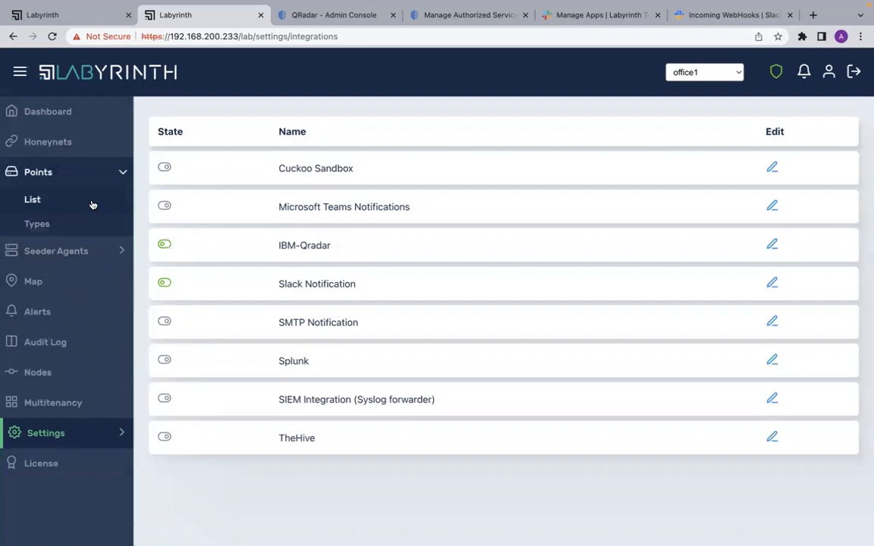
scroll(418, 420, "down", 1)
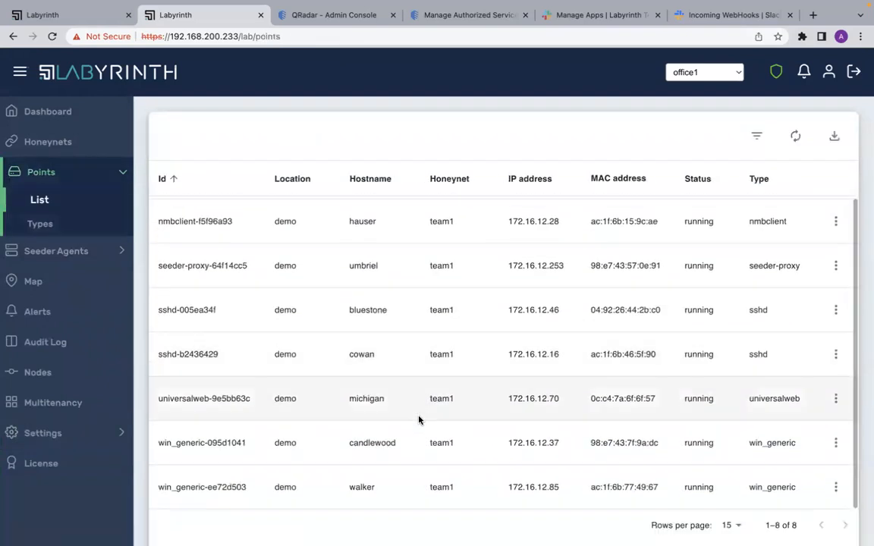
scroll(421, 410, "up", 1)
left_click_drag(556, 274, 496, 261)
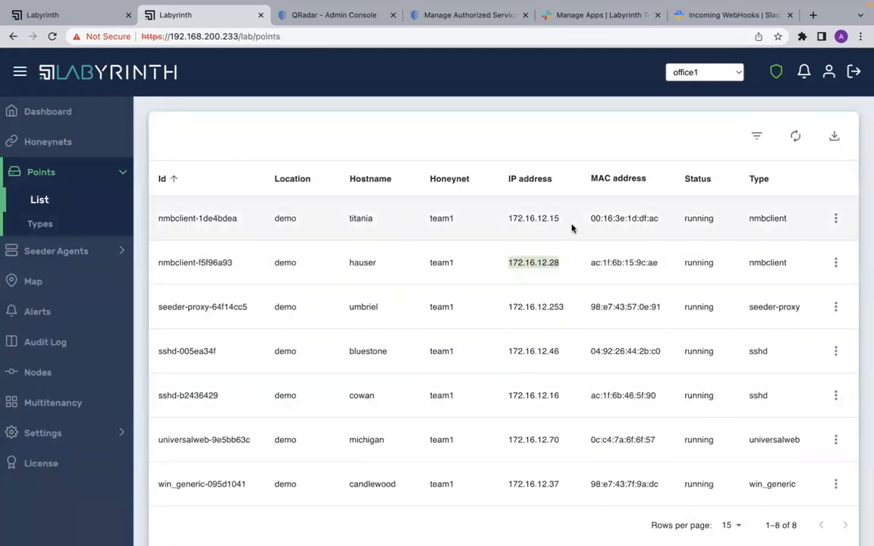
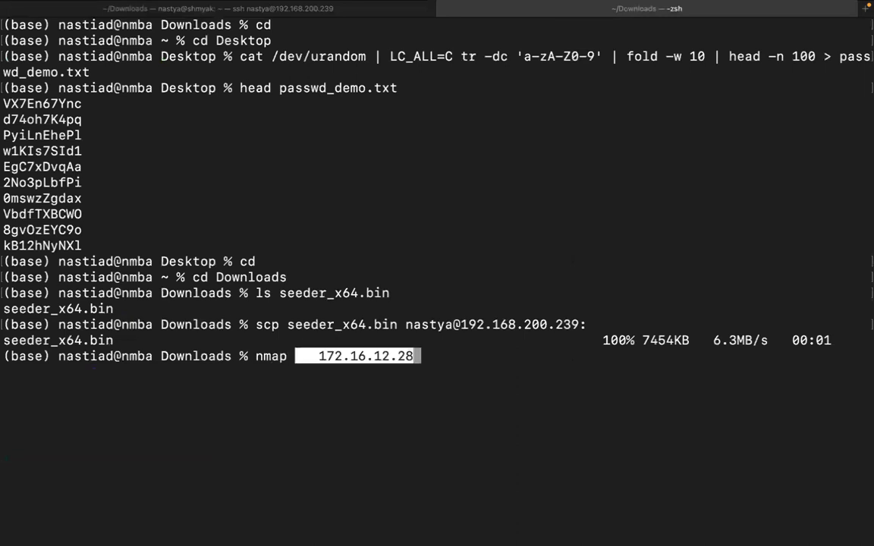
Fix the extra spaces in 'nmap 172.16.12.28' and run the port scan
key("Left")
key("Left")
key("Left")
key("Left")
key("Left")
key("Left")
key("Left")
key("Left")
key("Left")
key("Left")
key("Left")
key("Left")
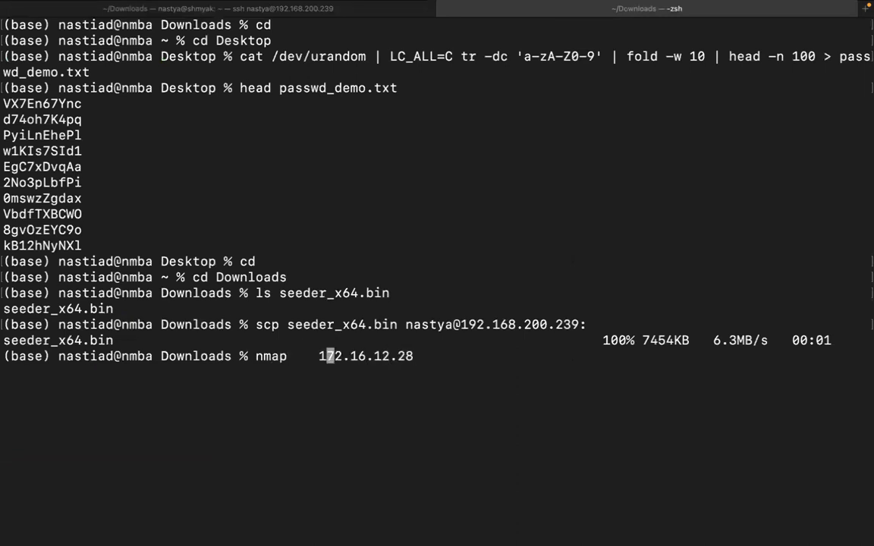
key("BackSpace")
key("BackSpace")
key("BackSpace")
key("Return")
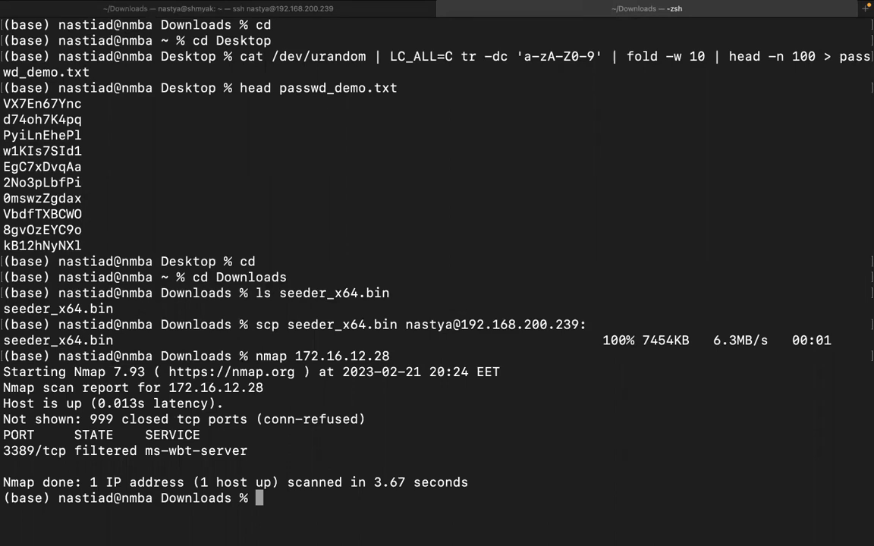
Highlight 'filtered' in the scan results, showing only port 3389/tcp filtered
double_click(129, 451)
left_click(280, 454)
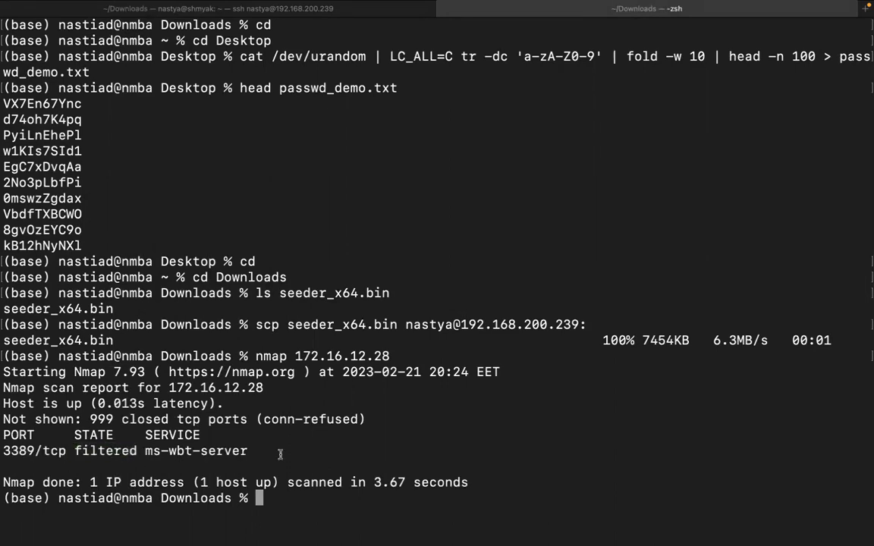
key("ctrl+Right")
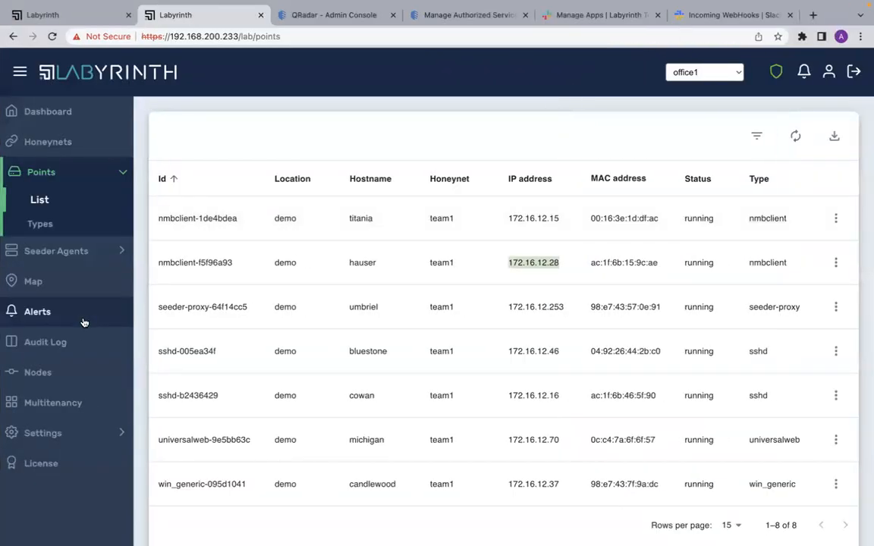
Review the port-scan alert for 172.16.12.28 from attacker 172.16.254.8 in Labyrinth's Alerts
left_click(70, 307)
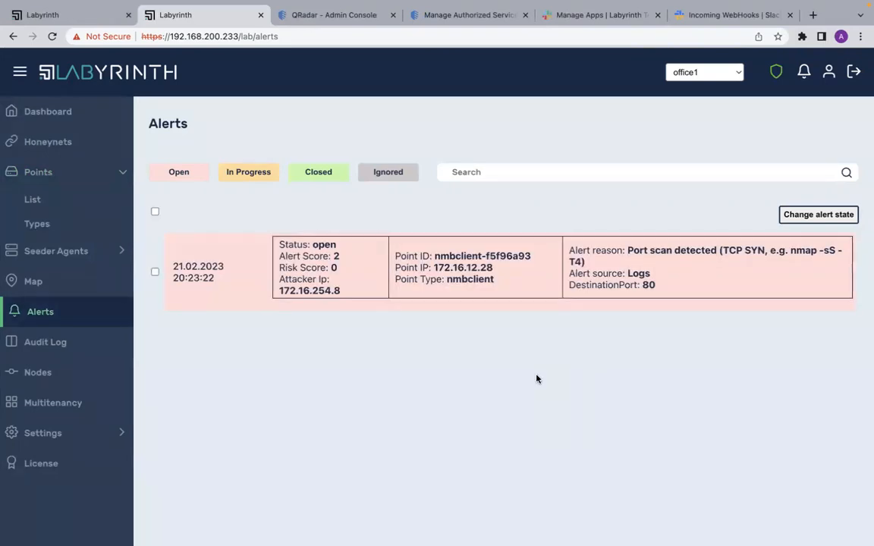
key("ctrl+Left")
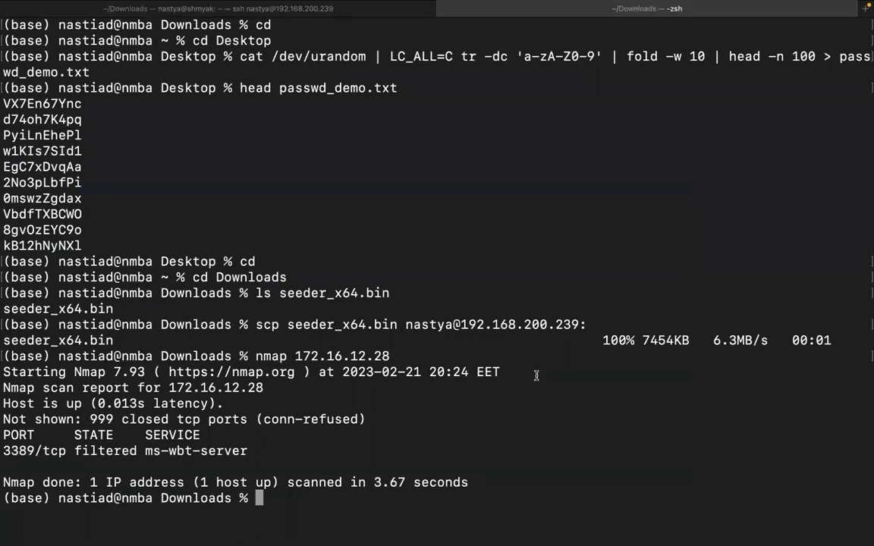
Clear the terminal and view the port-scan alert for 172.16.12.28 in Slack's demo_test channel
key("super+k")
key("ctrl+Right")
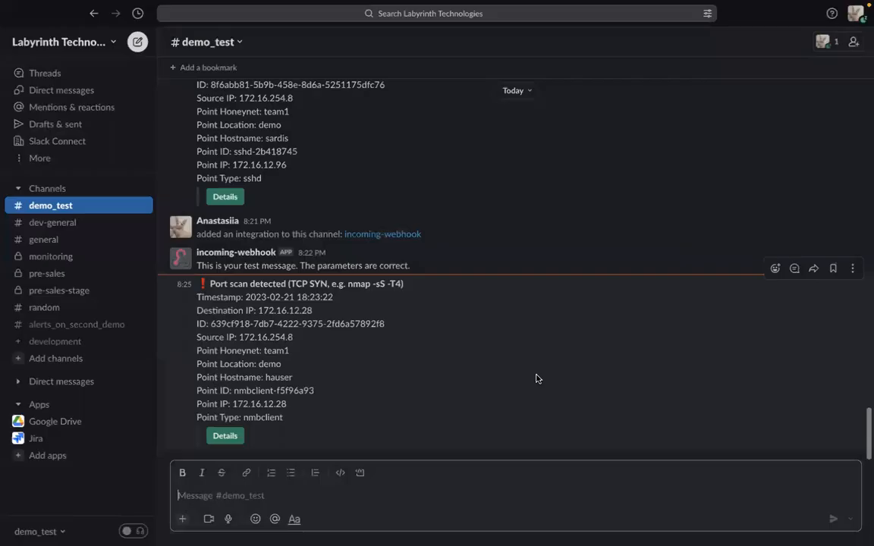
key("ctrl+Right")
key("ctrl+Left")
key("ctrl+Left")
key("ctrl+Left")
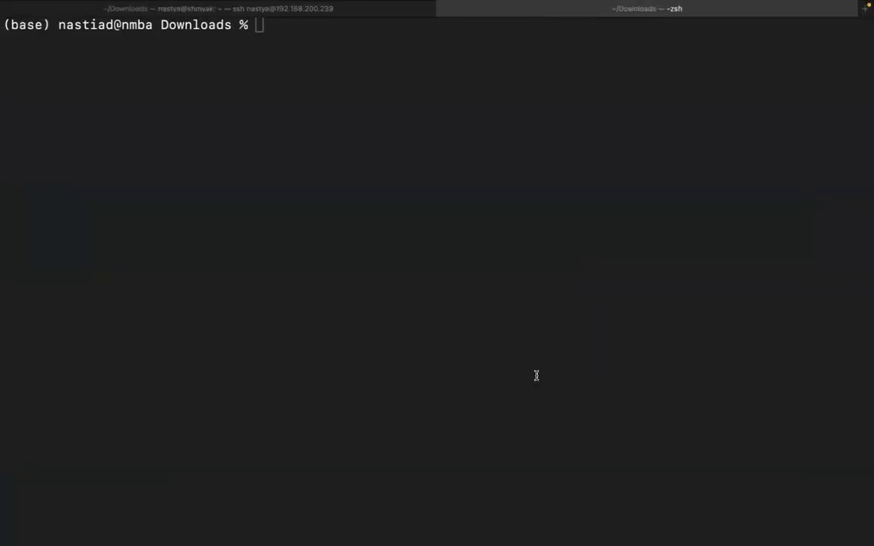
key("ctrl+Left")
Advance the presentation to the 'WEB SCAN Case #2' slide and return to Labyrinth's Alerts page
key("Right")
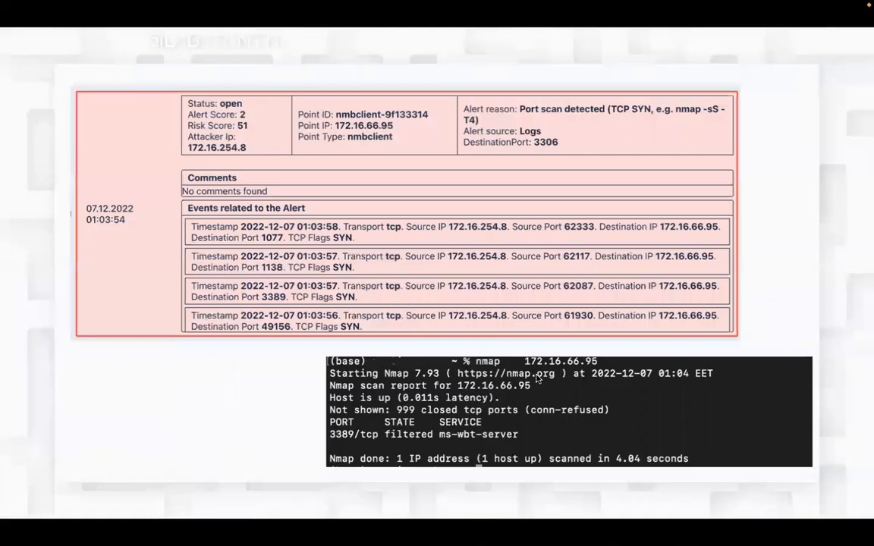
key("Right")
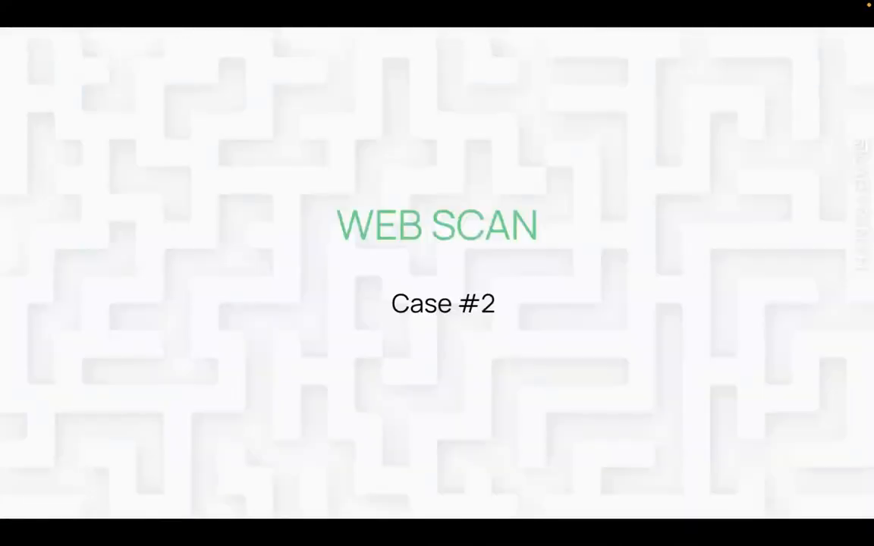
key("ctrl+Right")
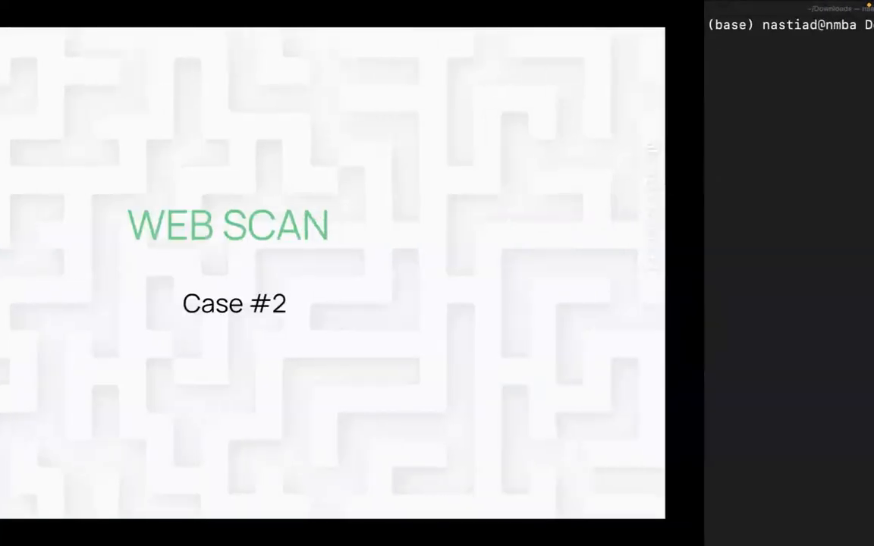
key("ctrl+Right")
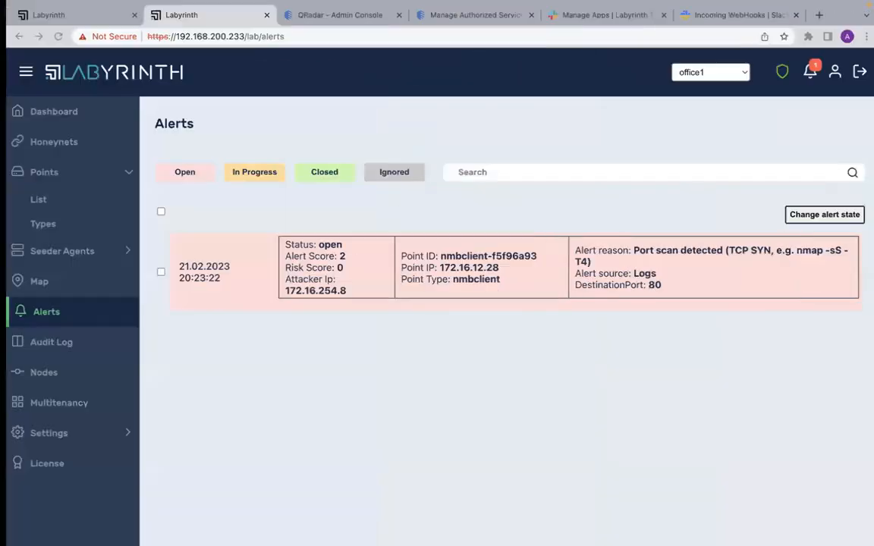
Copy the universalweb decoy's IP 172.16.12.70 from the Points list
left_click(114, 144)
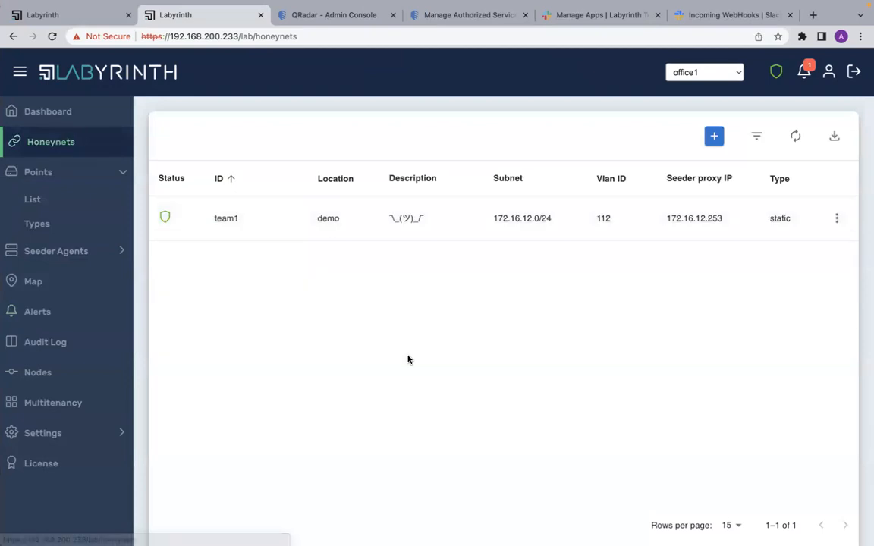
left_click(87, 196)
scroll(283, 421, "down", 1)
scroll(283, 421, "down", 1)
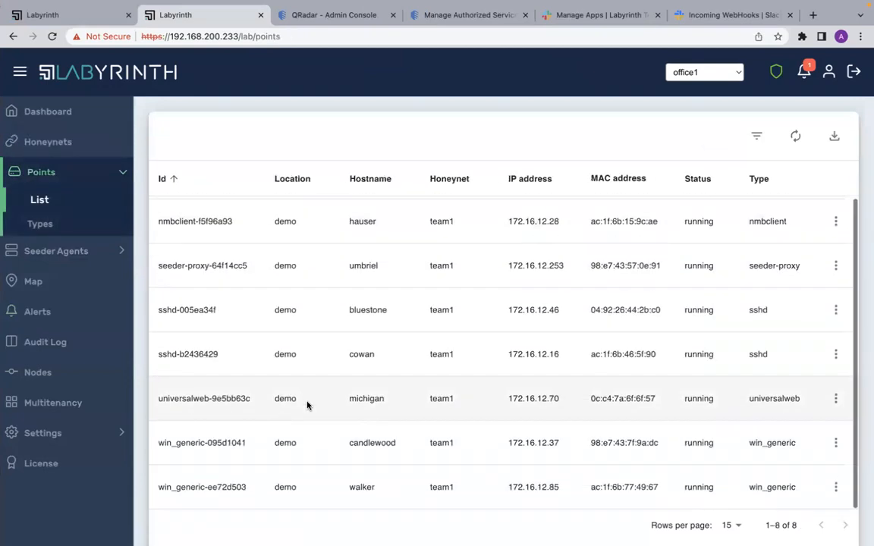
left_click_drag(560, 399, 503, 402)
key("super+c")
Load 172.16.12.70 in a new tab, bypassing the certificate warning to reach the QRadar login
left_click(810, 17)
key("super+v")
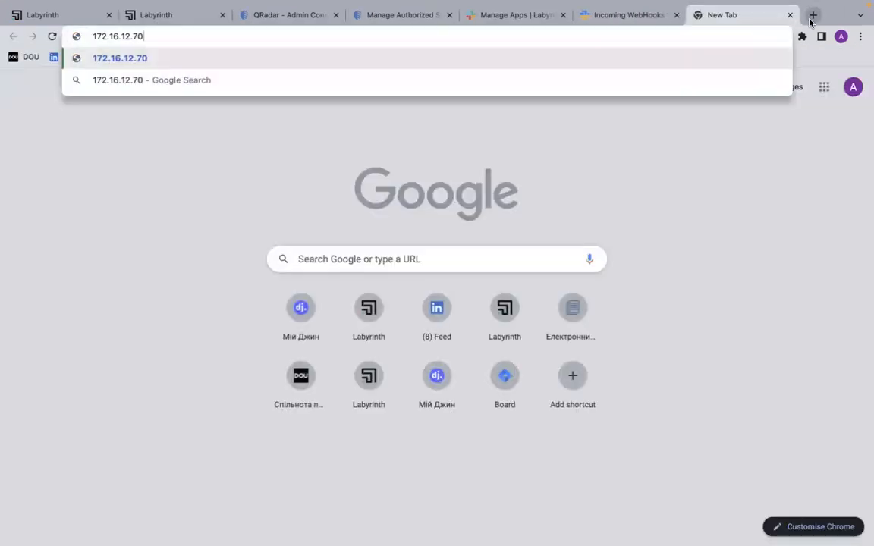
key("Return")
left_click(290, 358)
left_click(281, 456)
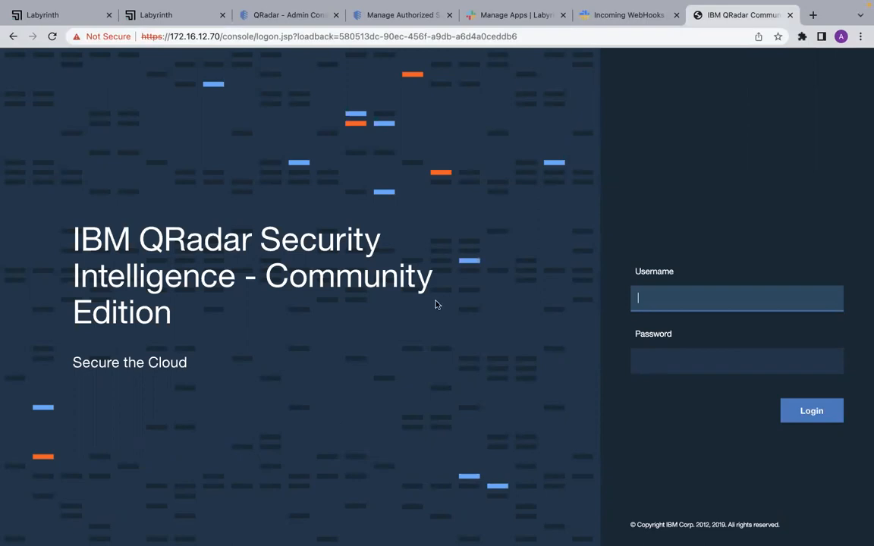
Select the decoy's web address in the address bar, then return to the Terminal ssh session
double_click(213, 38)
left_click_drag(218, 39, 136, 35)
left_click(218, 37)
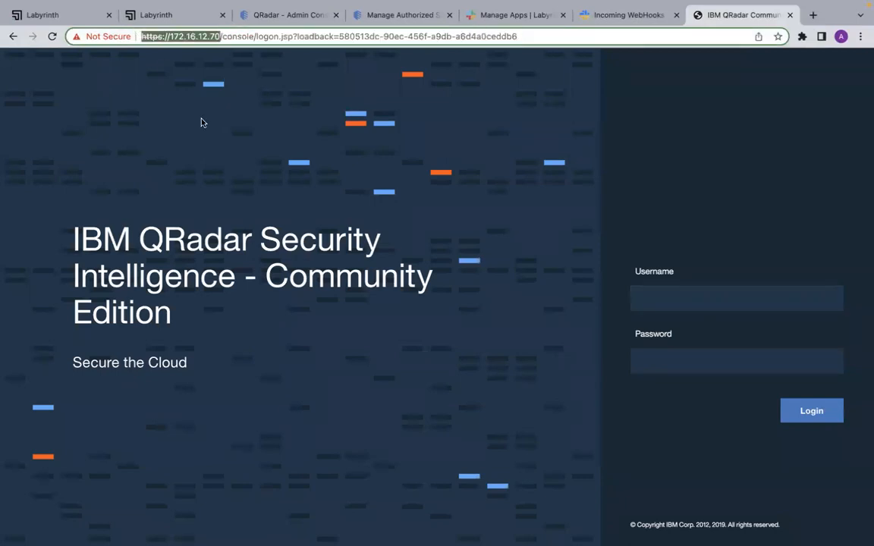
key("super+Tab")
left_click(195, 9)
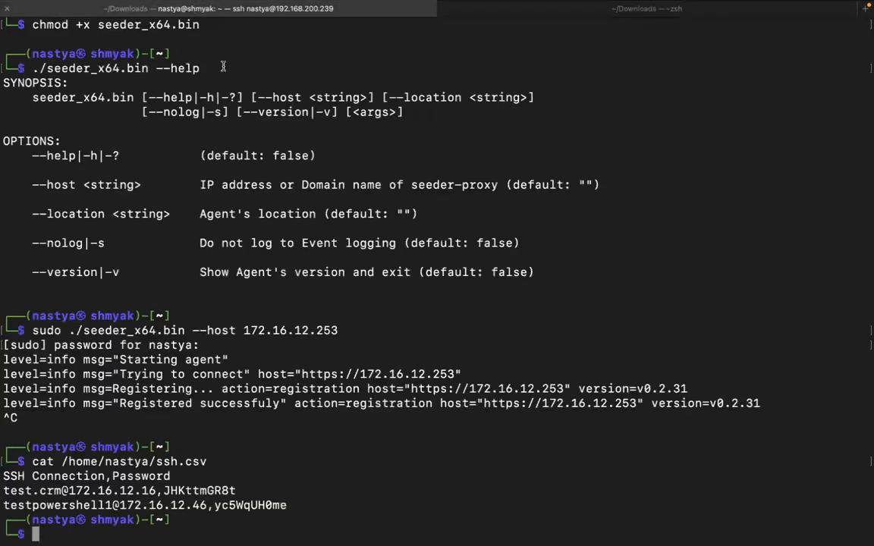
key("ctrl+l")
type("disb")
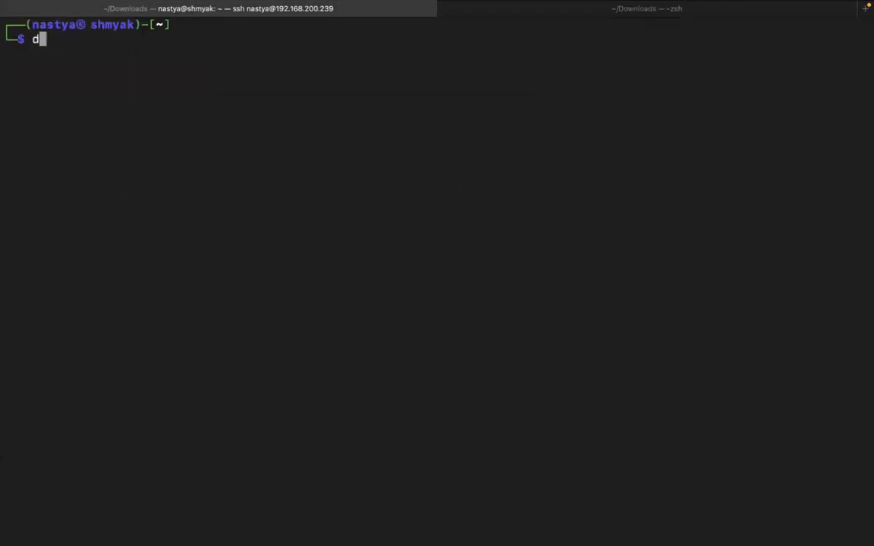
key("BackSpace")
key("BackSpace")
key("BackSpace")
type("rb")
key("super+v")
key("Return")
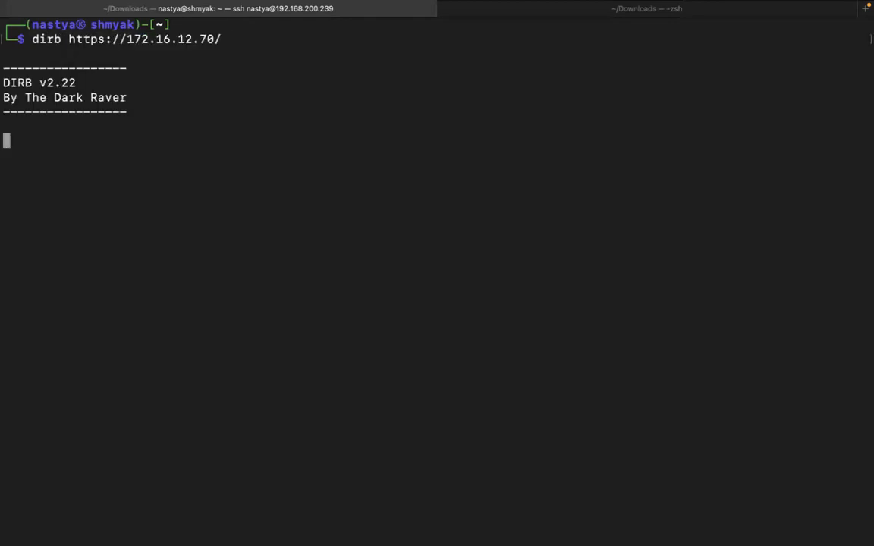
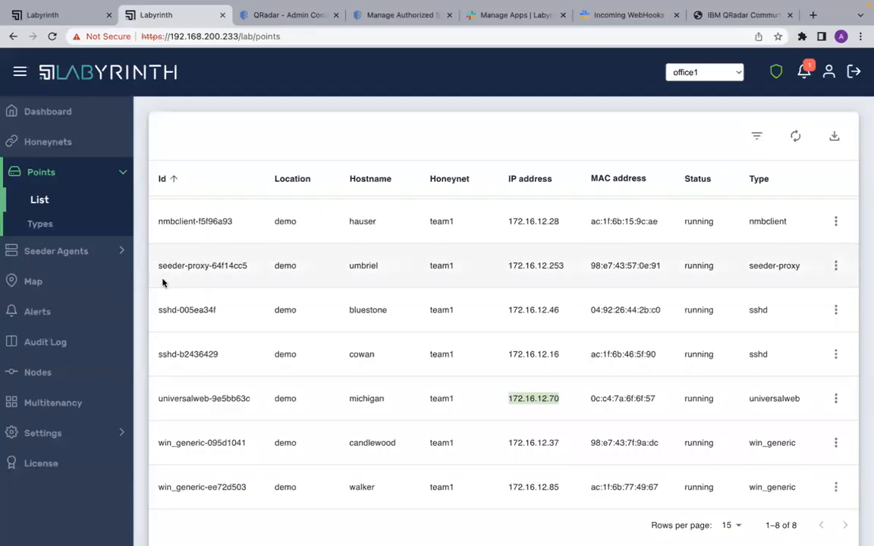
Open the Alerts page and check the Latest Alerts panel for the two new alerts
left_click(79, 312)
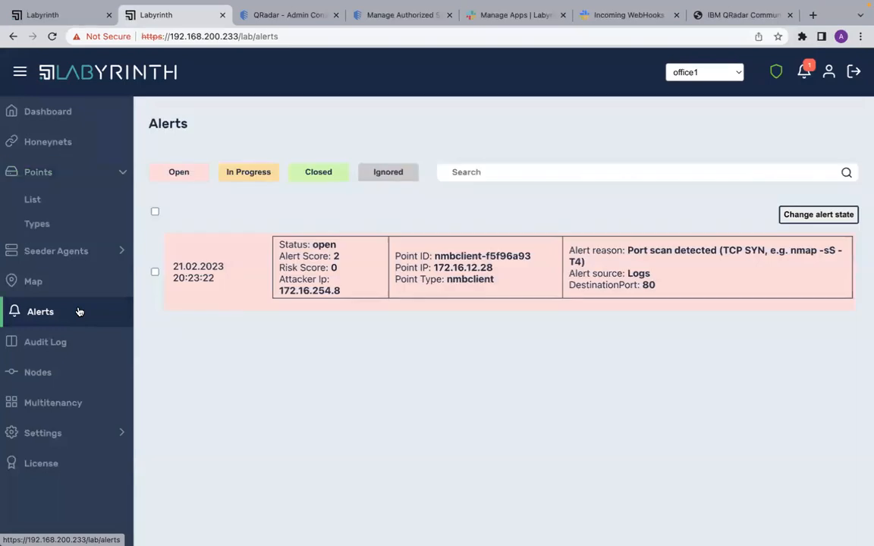
key("ctrl+Left")
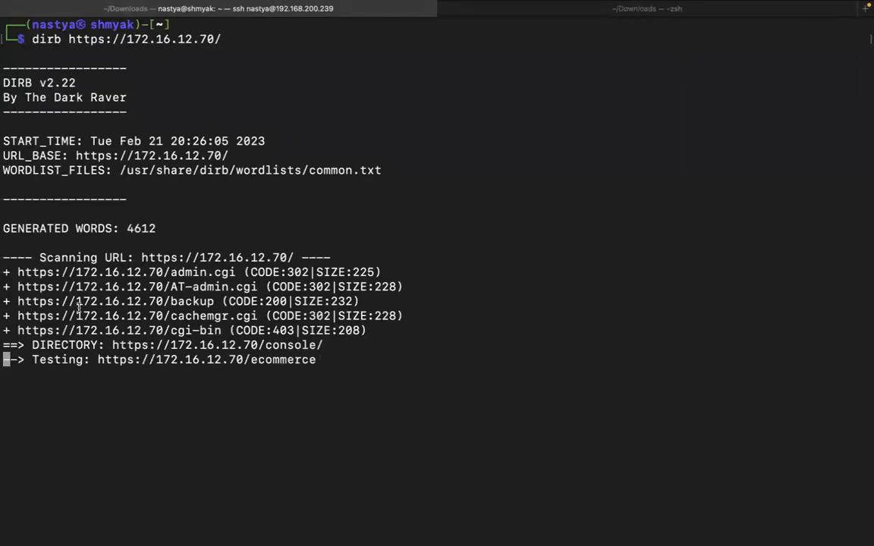
key("ctrl+Right")
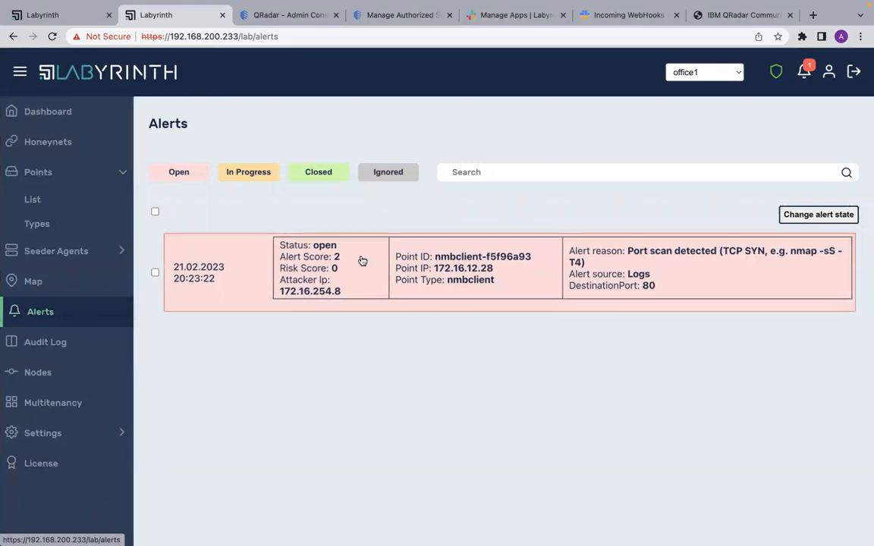
left_click(804, 72)
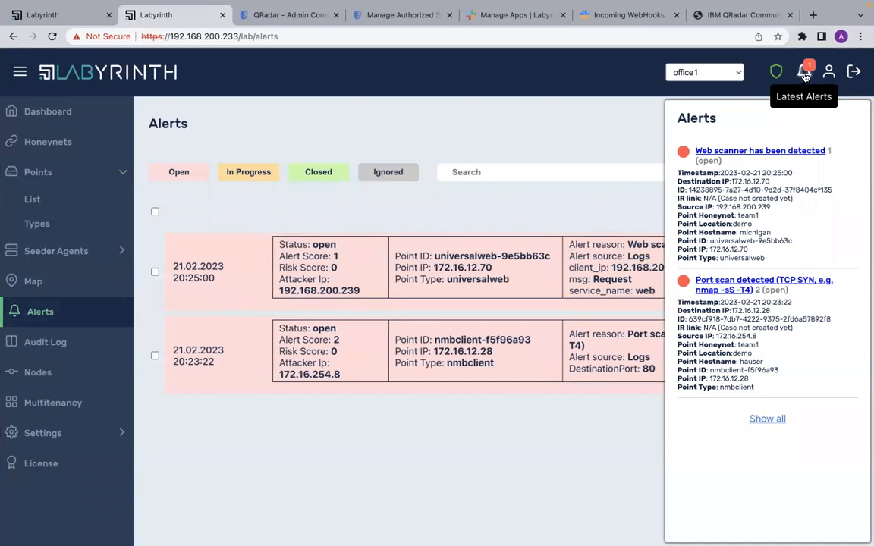
left_click(805, 73)
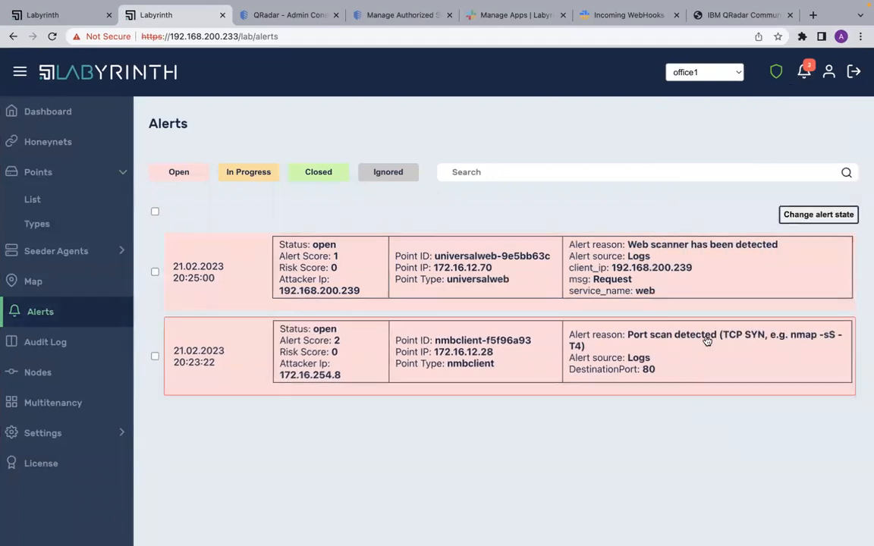
Stop the running dirb scan in the terminal and select all alerts
key("ctrl+Left")
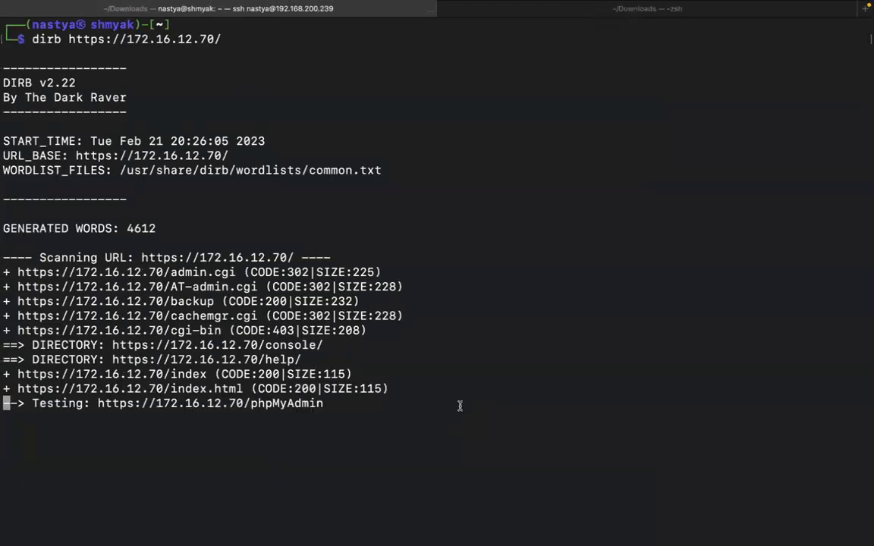
key("ctrl+c")
key("ctrl+Right")
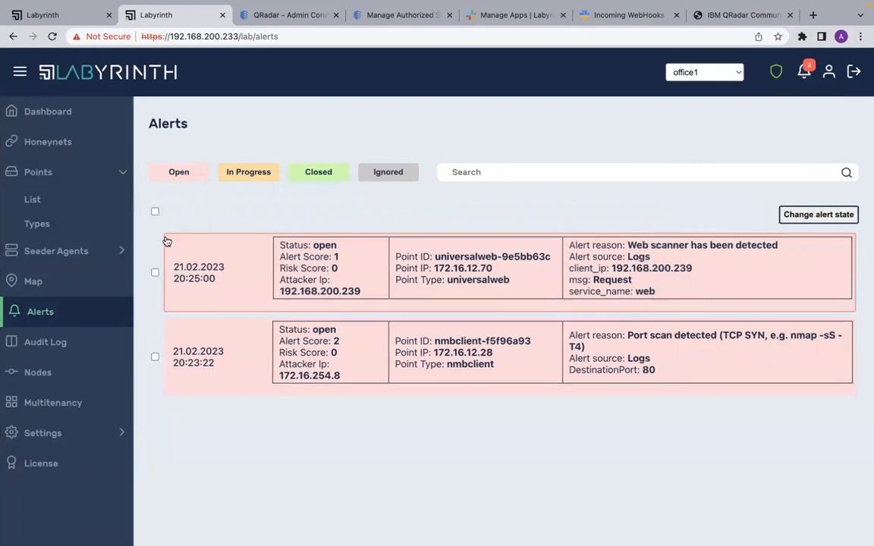
left_click(153, 213)
Select only the web scanner and port scan alert rows
left_click(153, 210)
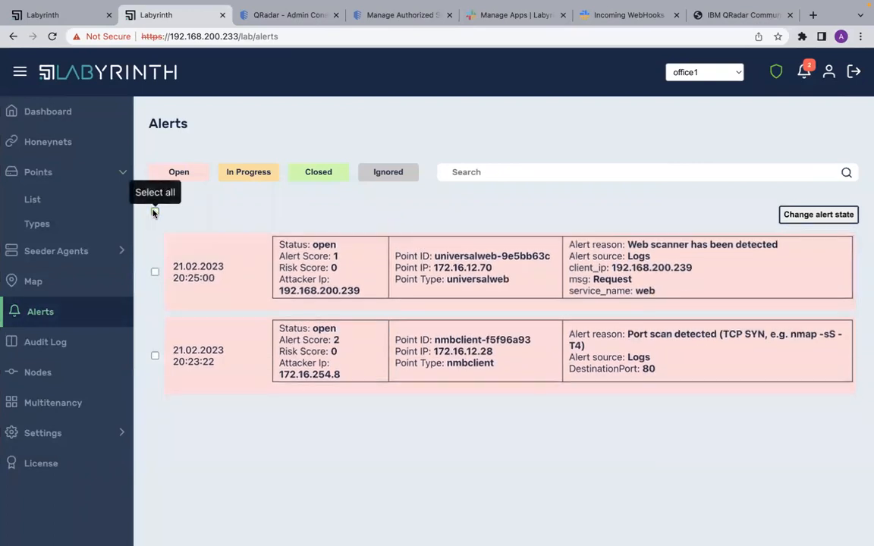
left_click(155, 271)
left_click(154, 356)
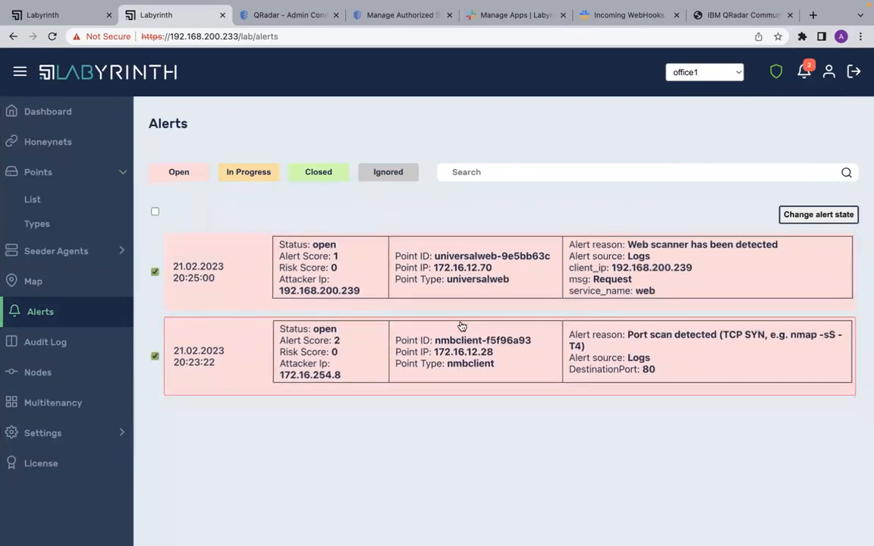
Change both alerts' state to closed with the comment "It's me:)" and submit
left_click(834, 214)
left_click(370, 227)
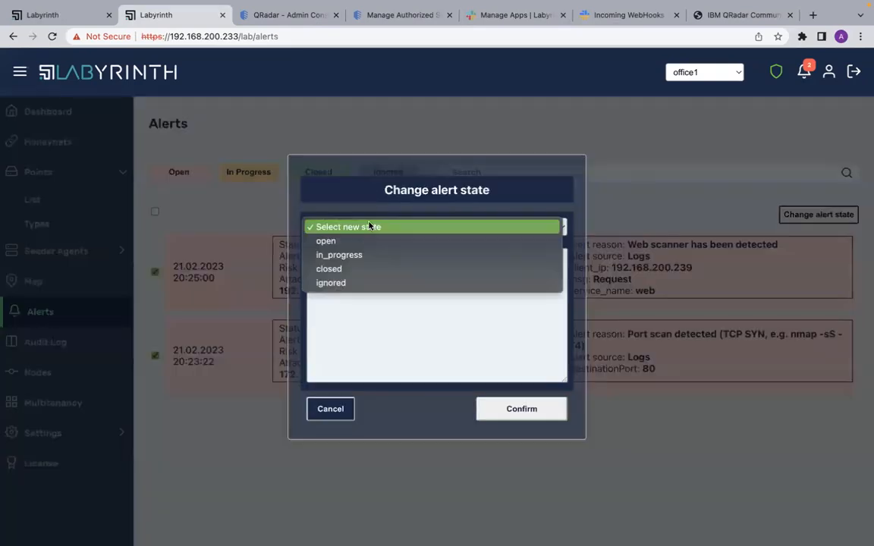
left_click(363, 269)
left_click(380, 285)
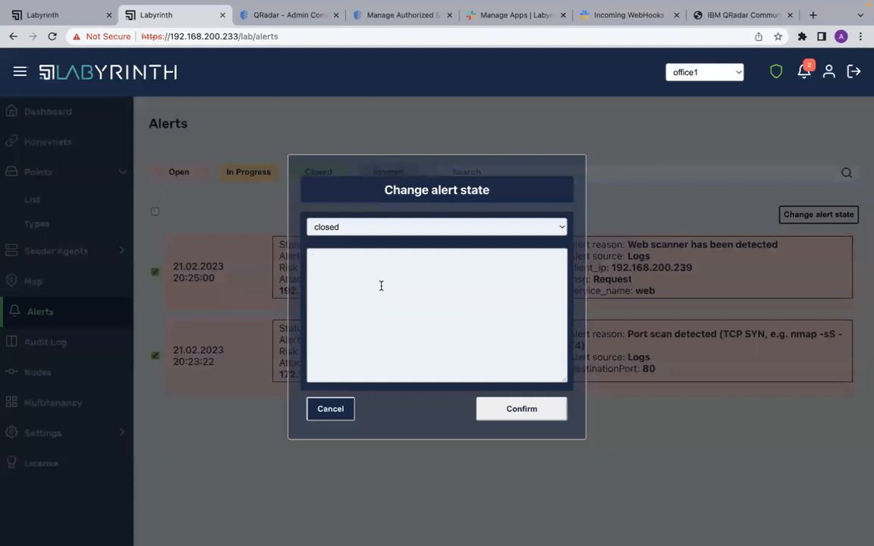
type("I")
type("t's comme")
type("nt")
left_click(536, 410)
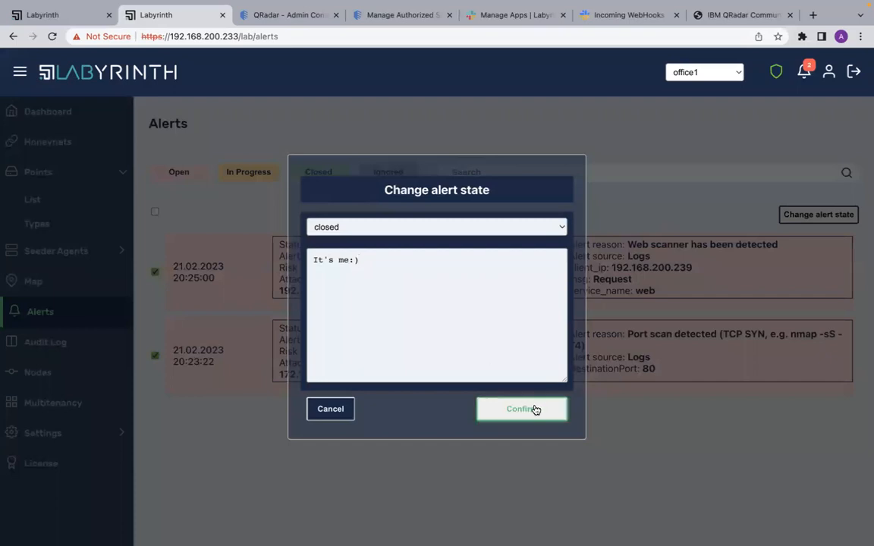
left_click(669, 398)
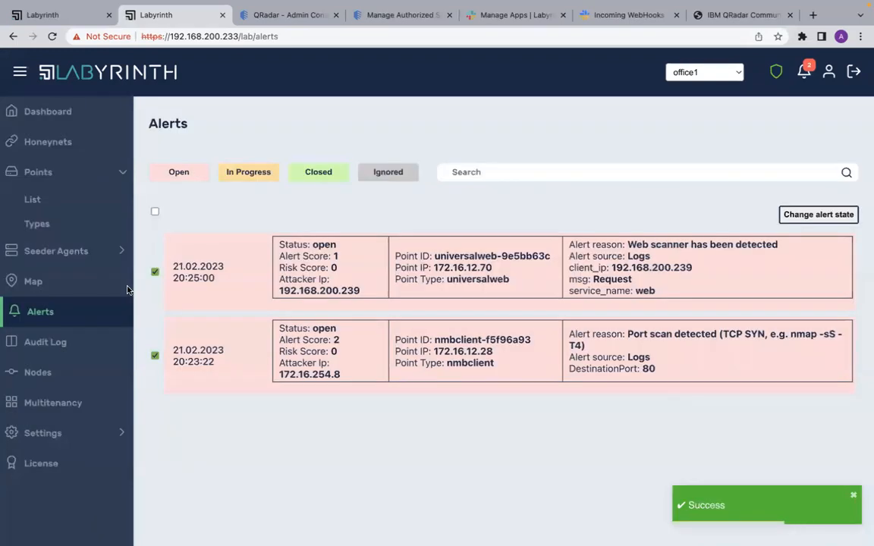
left_click(49, 325)
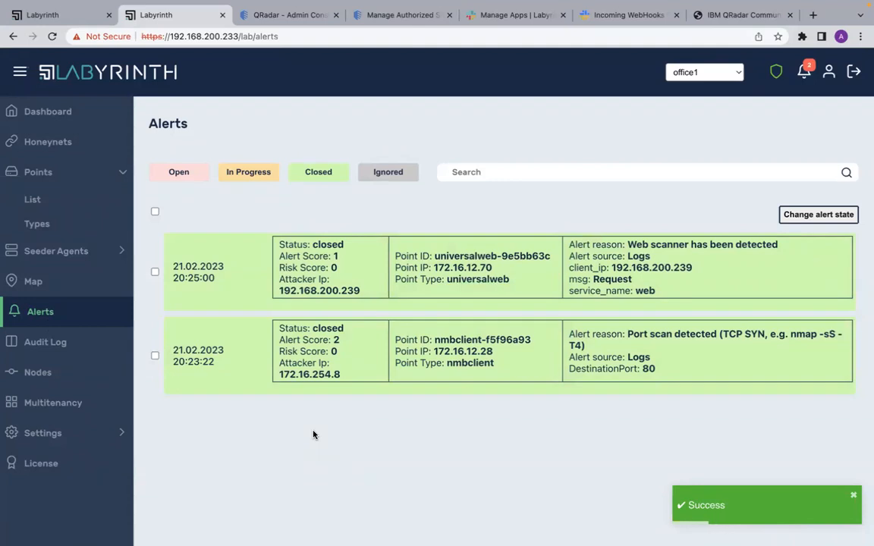
Inspect the audit log details of the latest alert-state change entry
left_click(57, 343)
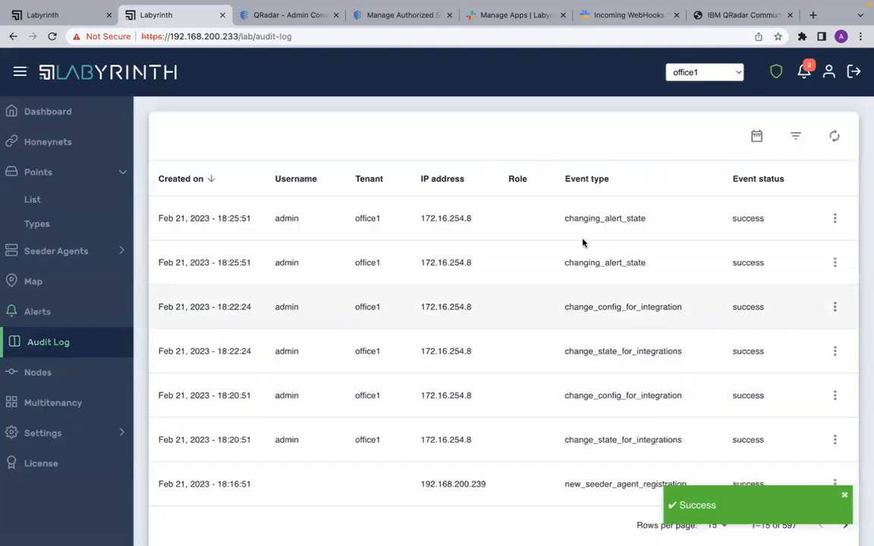
left_click(835, 217)
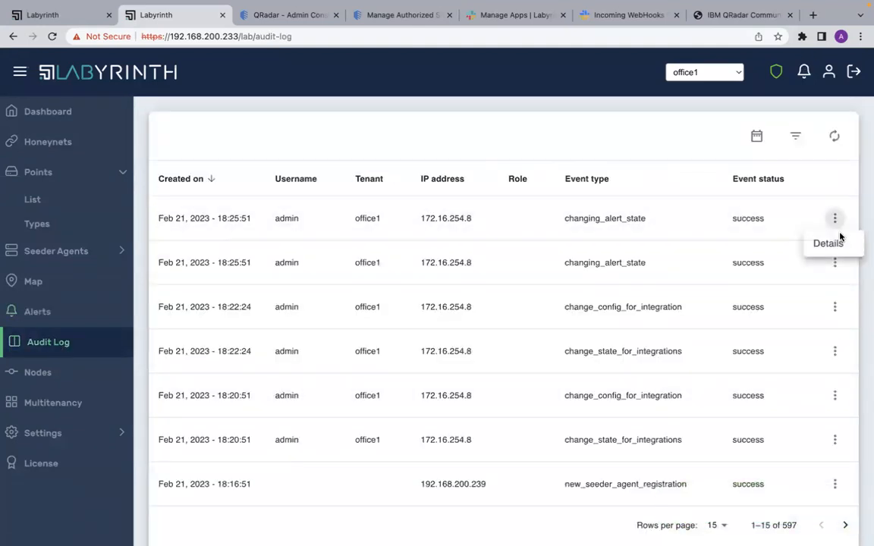
left_click(839, 243)
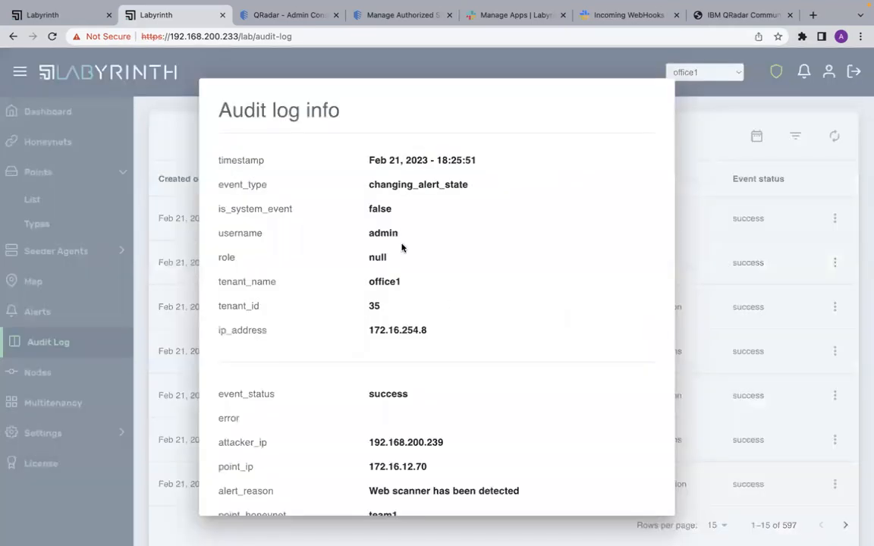
left_click_drag(369, 160, 512, 173)
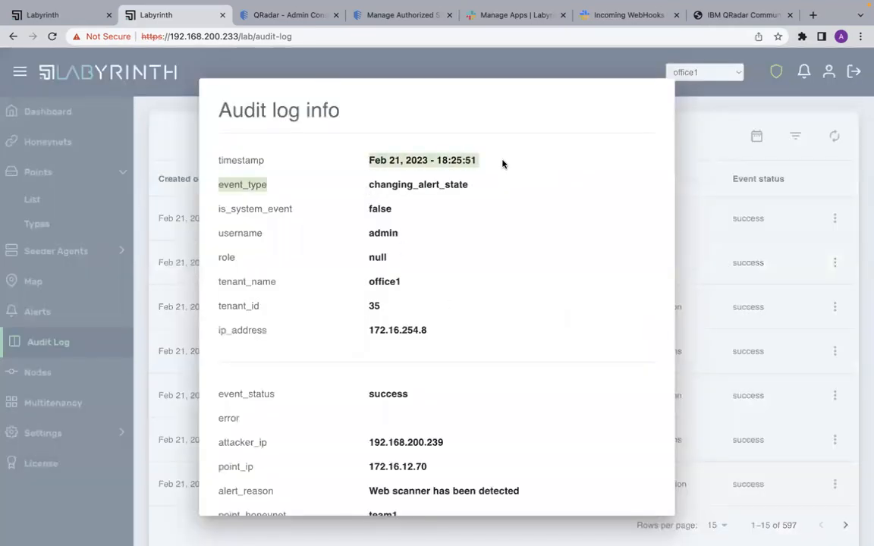
left_click(504, 182)
scroll(507, 230, "down", 1)
scroll(508, 230, "down", 1)
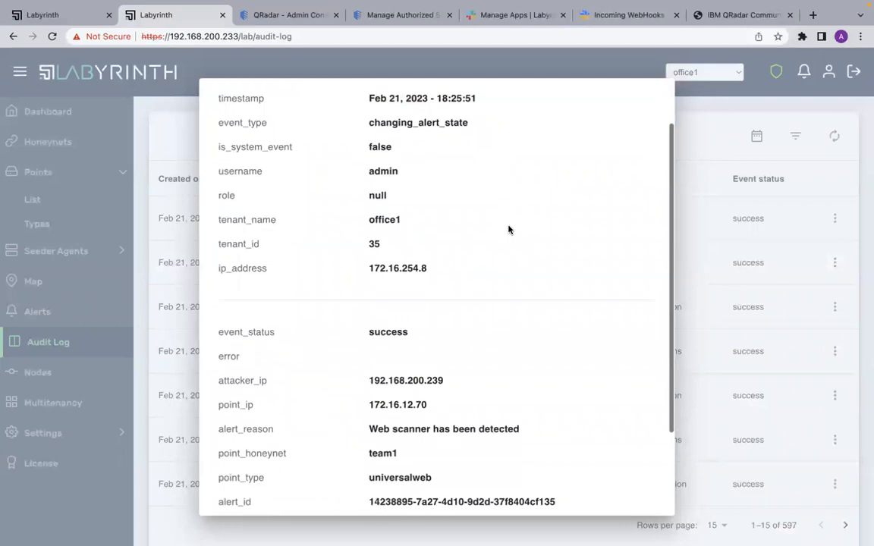
left_click_drag(469, 122, 367, 122)
scroll(413, 185, "down", 4)
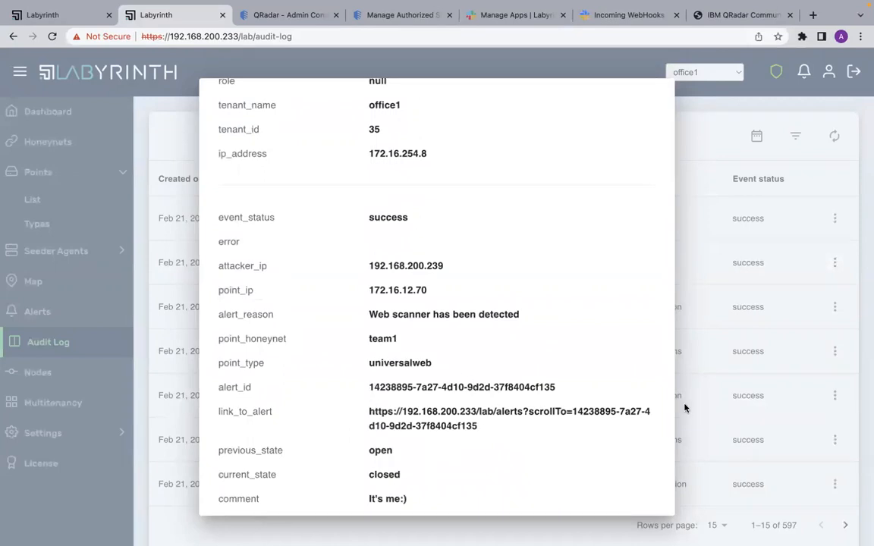
left_click(718, 387)
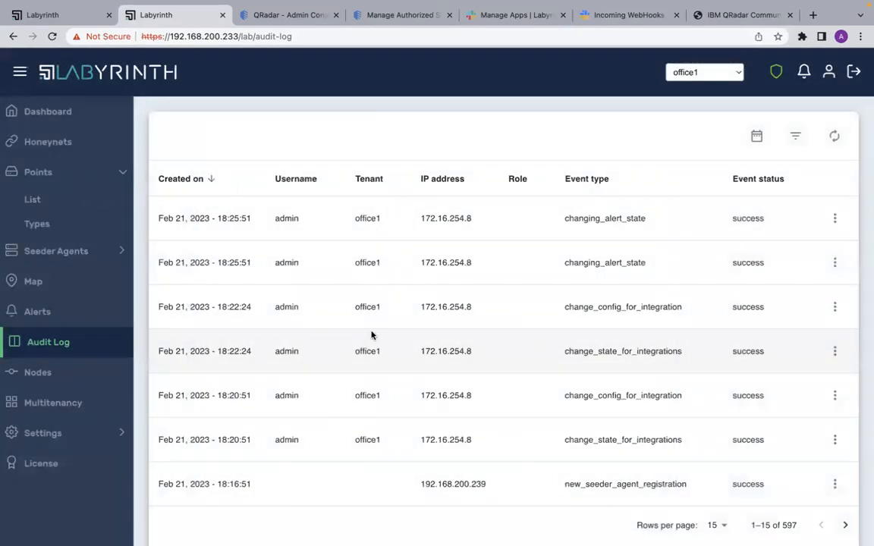
Review the Slack alert messages, then return to Labyrinth's Alerts list
key("ctrl+Right")
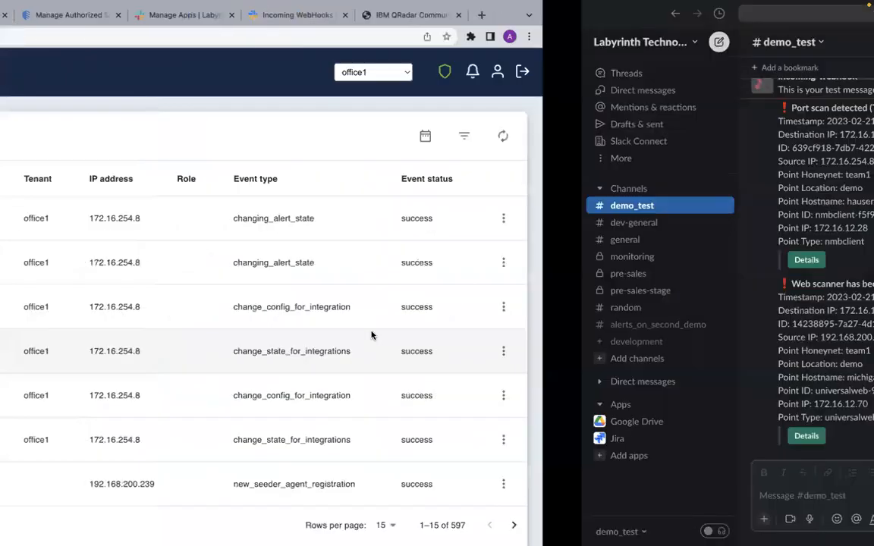
key("ctrl+Left")
key("ctrl+Right")
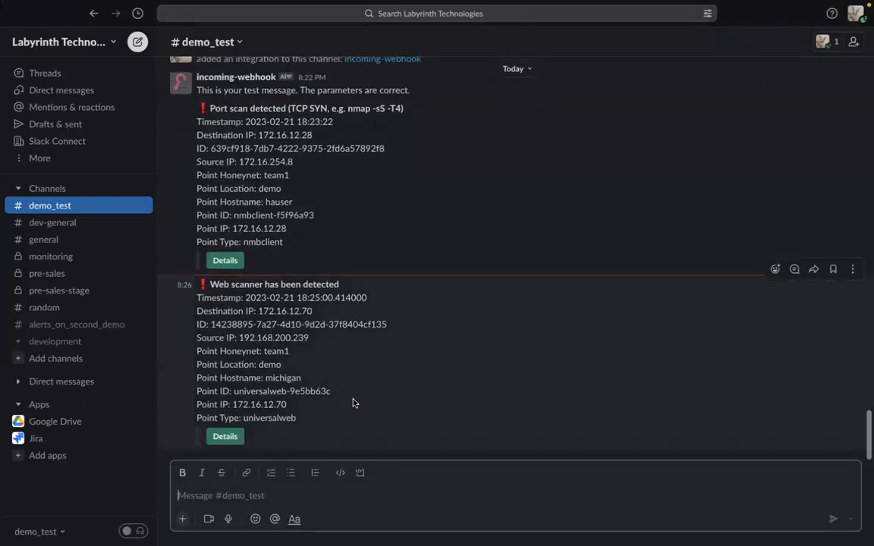
key("ctrl+Left")
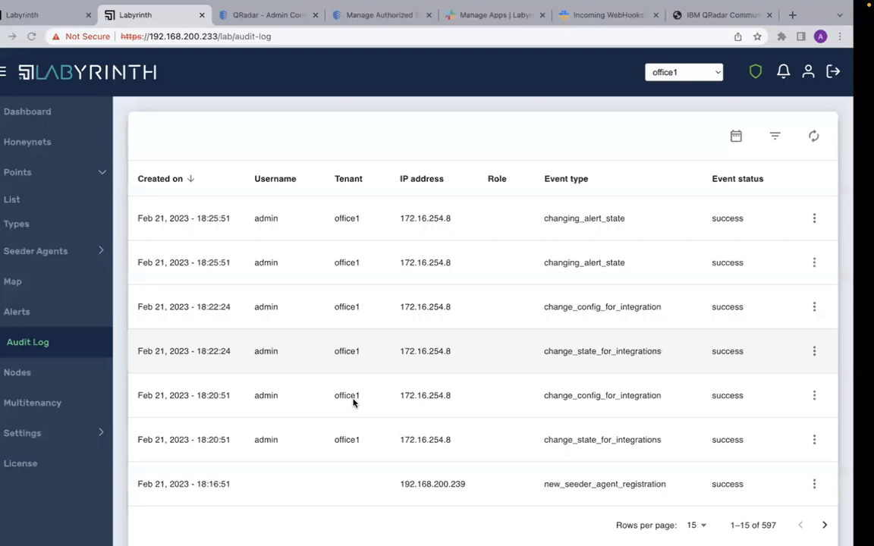
left_click(75, 322)
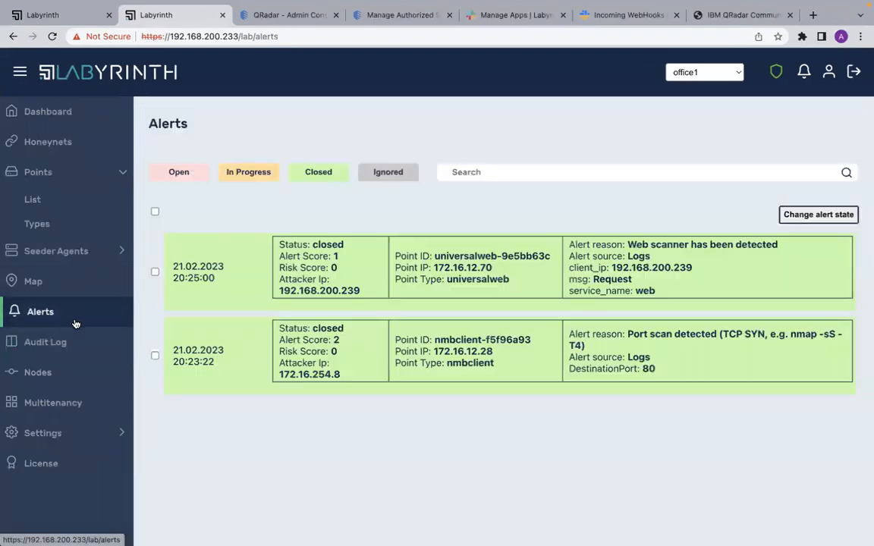
Advance the slides to Case #3, Phishing on Workstation with Breadcrumbs, then return to Labyrinth
key("ctrl+Left")
key("ctrl+Left")
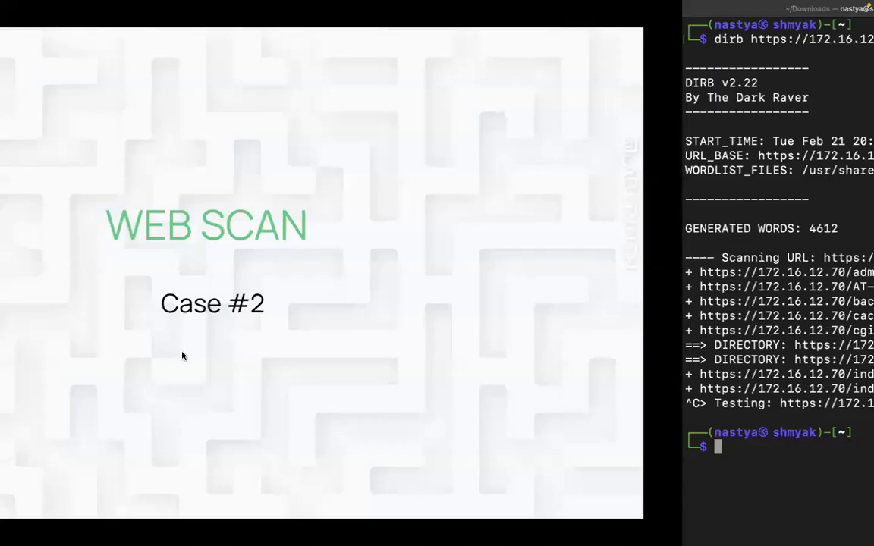
key("Right")
key("Right")
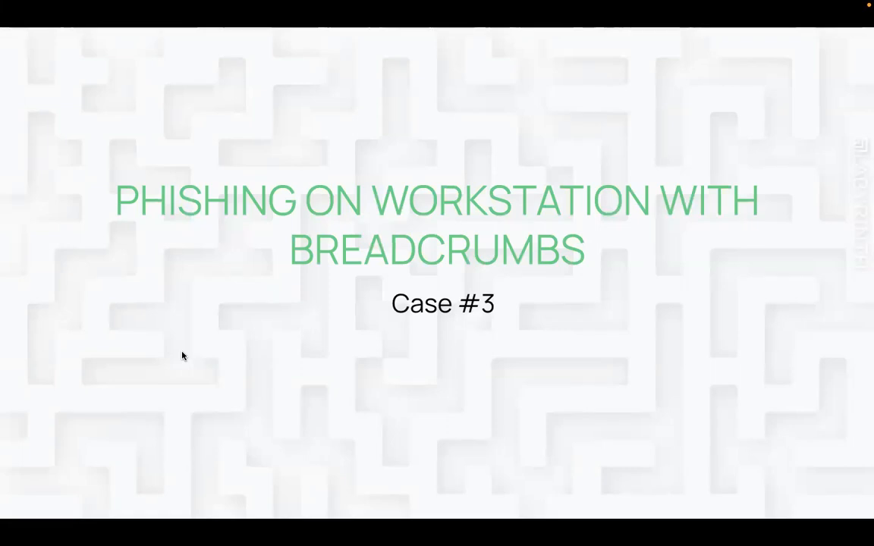
key("ctrl+Right")
key("ctrl+Right")
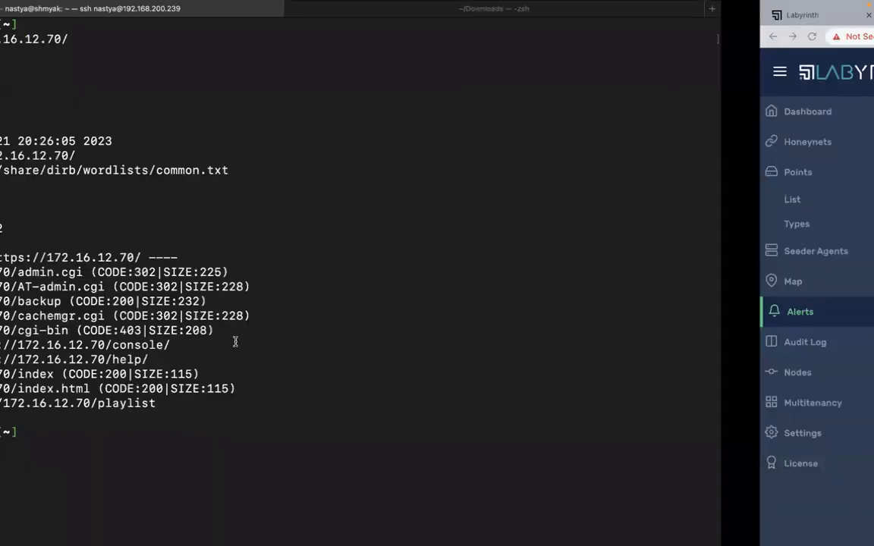
left_click(97, 252)
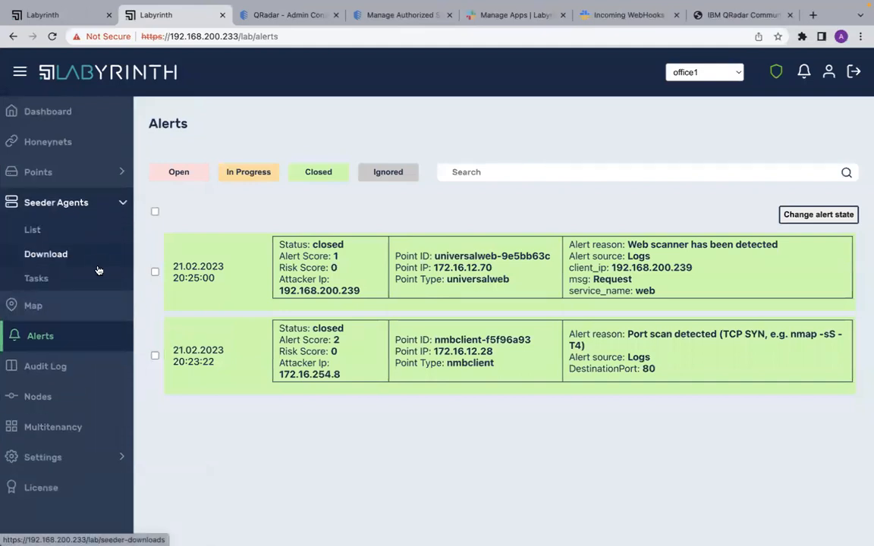
Filter the seeder agents' tasks to Type = ssh_txt_credentials
left_click(97, 278)
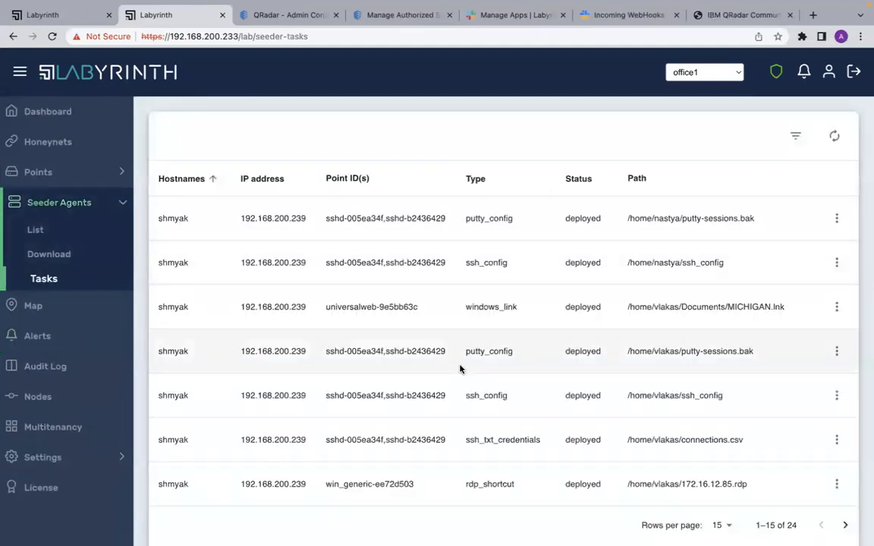
left_click(794, 143)
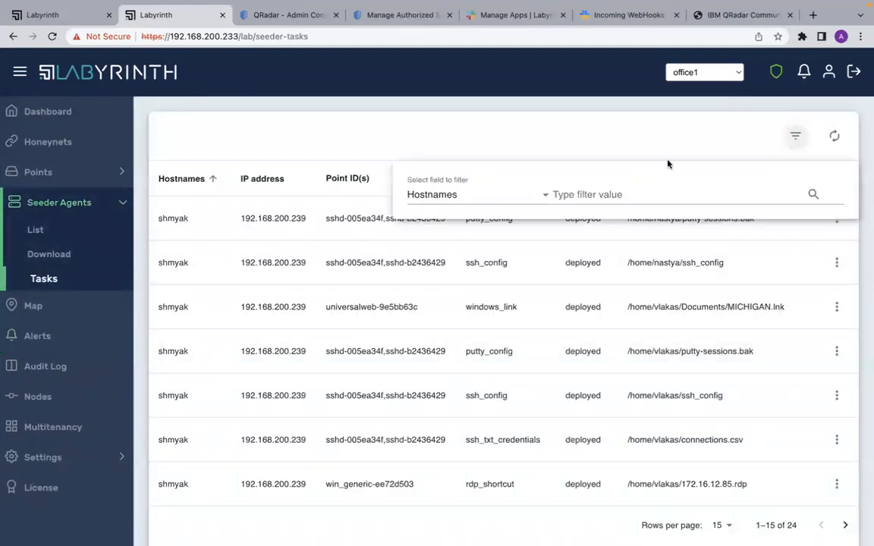
left_click(489, 195)
left_click(471, 295)
left_click(585, 195)
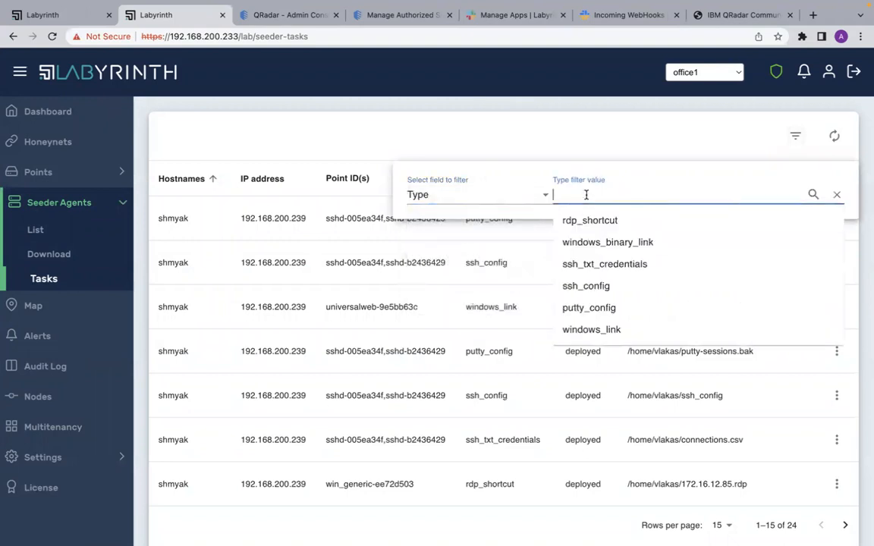
left_click(626, 267)
left_click(616, 136)
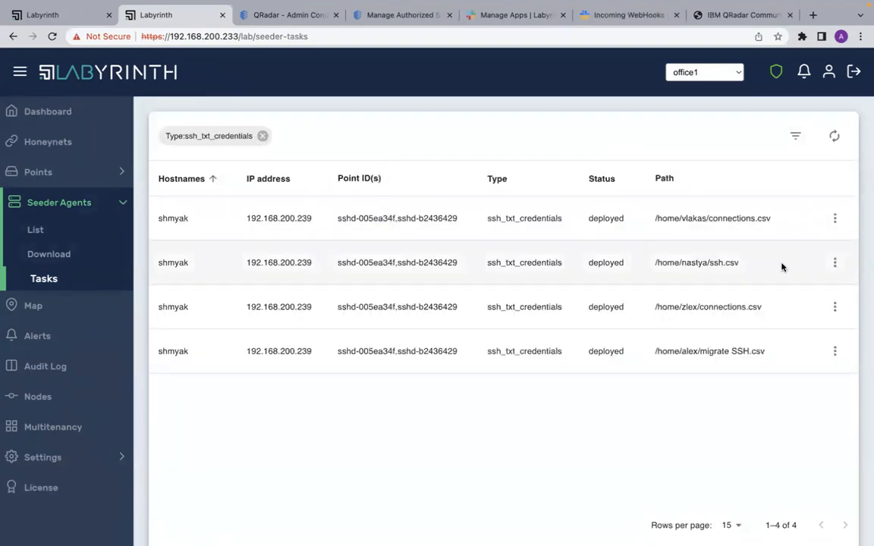
View the seeded SSH credentials in the second decoy file, then switch to the terminal
left_click(835, 261)
left_click(827, 288)
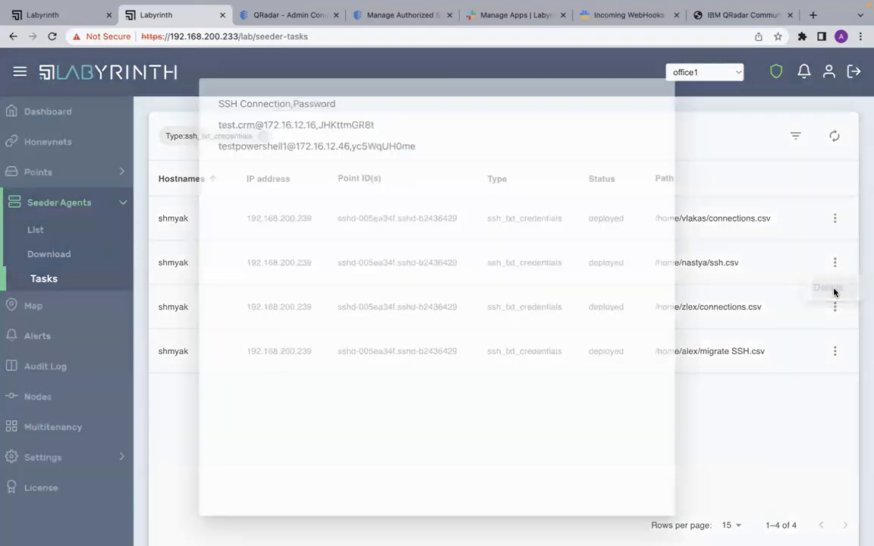
left_click_drag(350, 146, 187, 150)
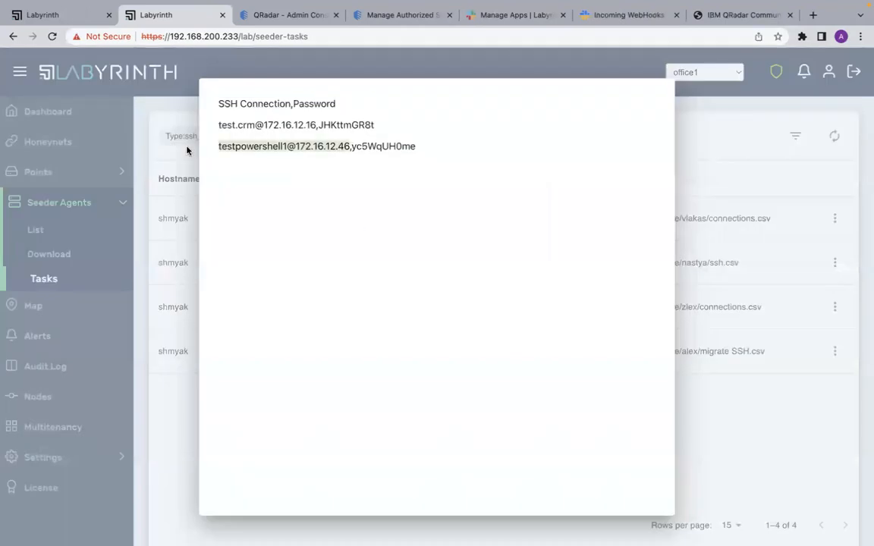
key("ctrl+Left")
key("ctrl+Right")
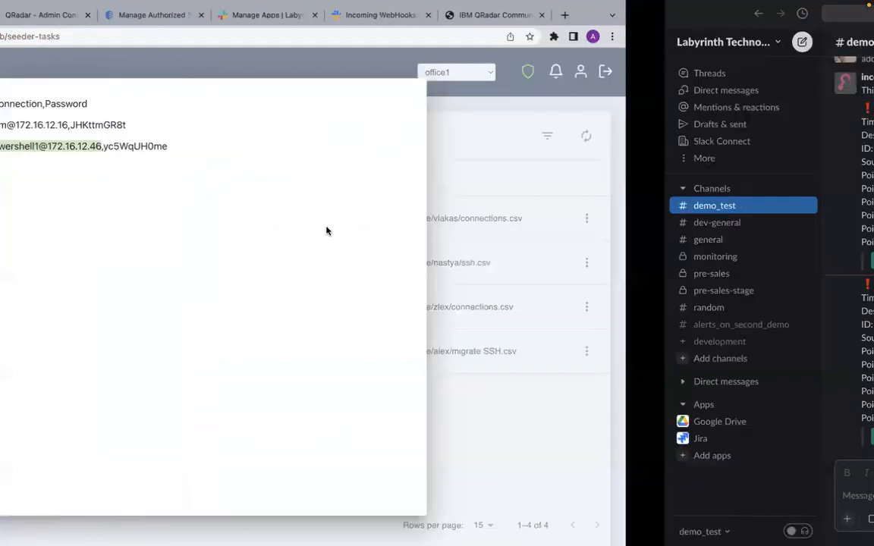
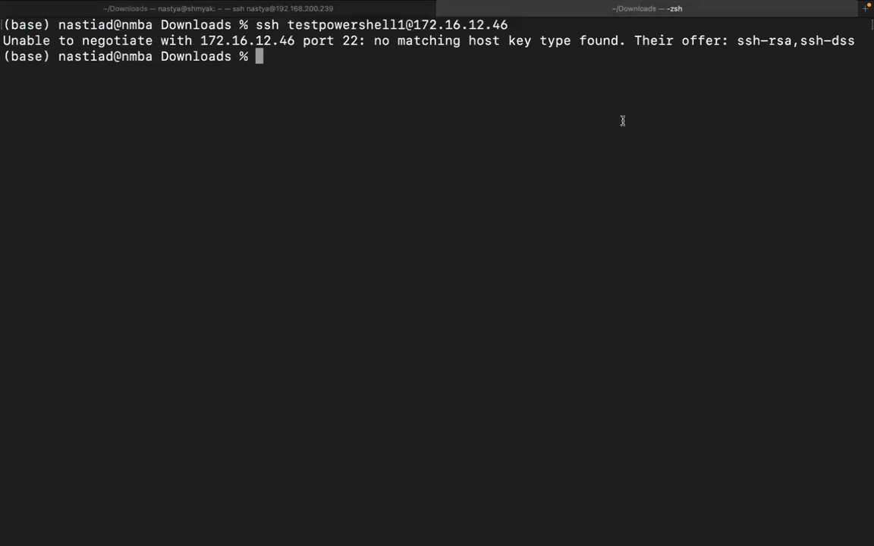
Rerun the previous ssh command to 172.16.12.46 with -oHostKeyAlgorithms=+ssh-rsa added
key("Up")
key("Left")
key("Left")
key("Left")
key("Left")
key("Left")
key("Left")
key("Left")
key("Left")
key("Left")
key("Left")
key("Left")
key("Left")
key("Left")
key("Left")
key("Left")
key("Left")
key("Left")
key("Left")
key("Left")
key("Left")
key("Left")
key("Left")
key("Left")
key("Left")
key("Left")
key("Left")
key("Left")
key("Left")
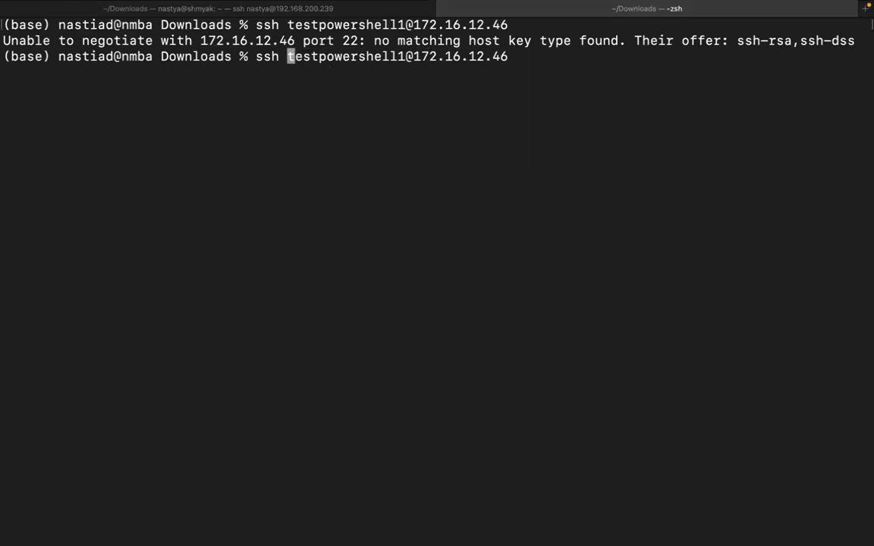
type("-o")
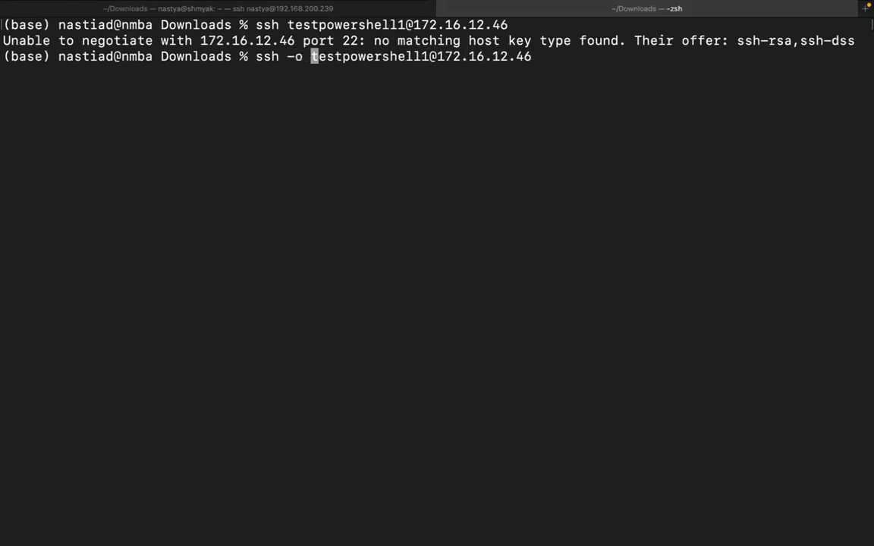
key("Left")
type("HostK")
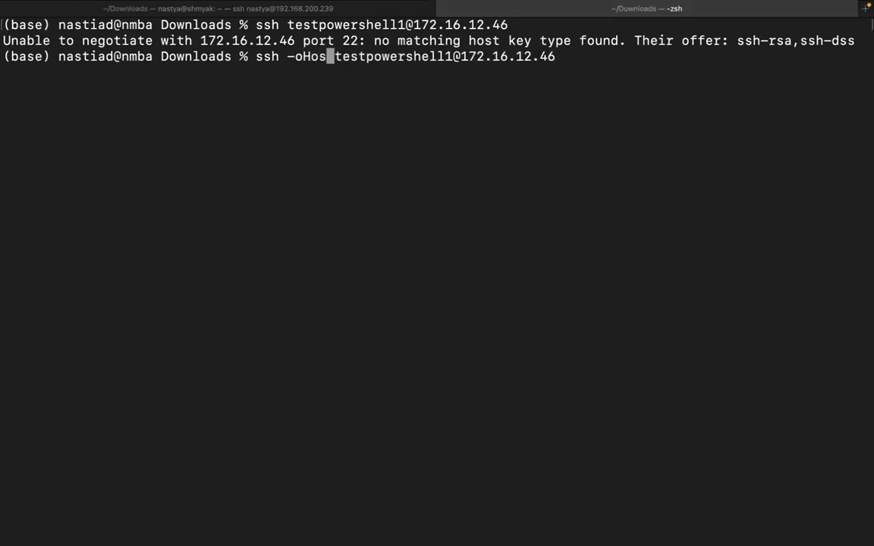
type("ey")
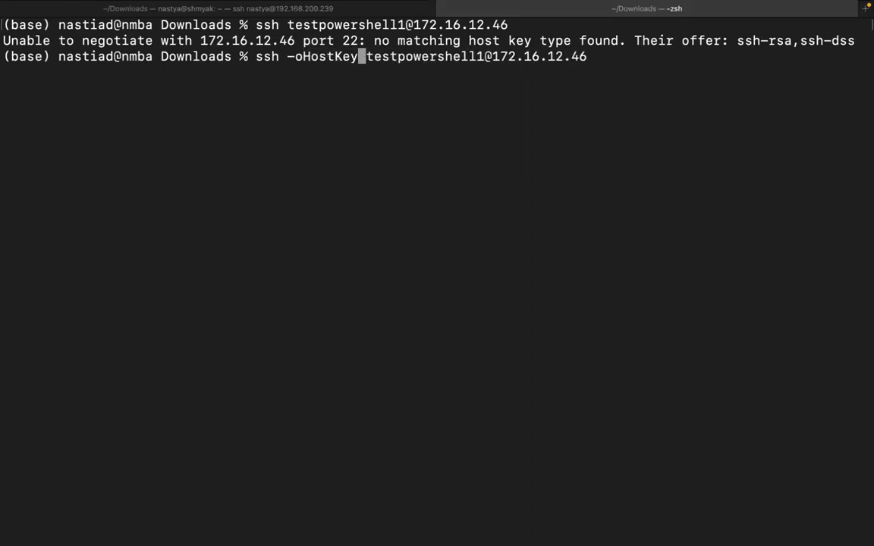
type("Algot")
key("BackSpace")
type("rithms")
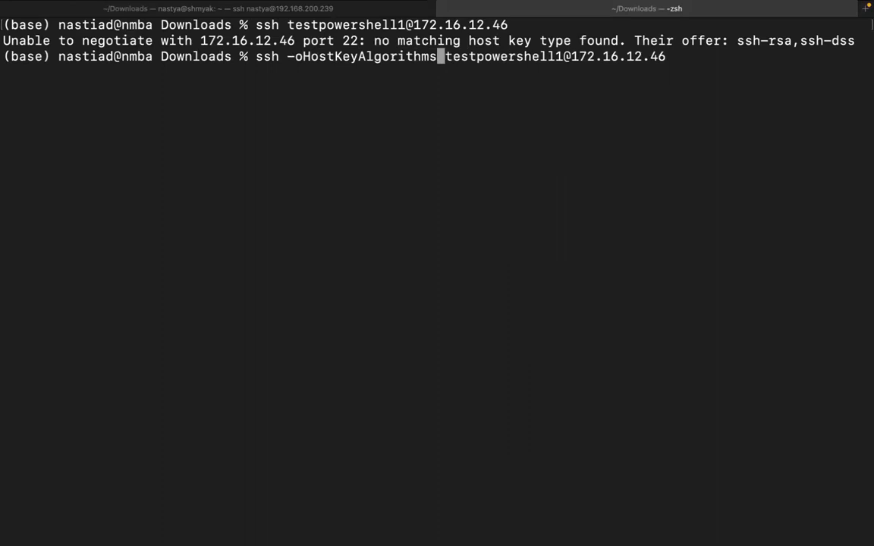
type("=")
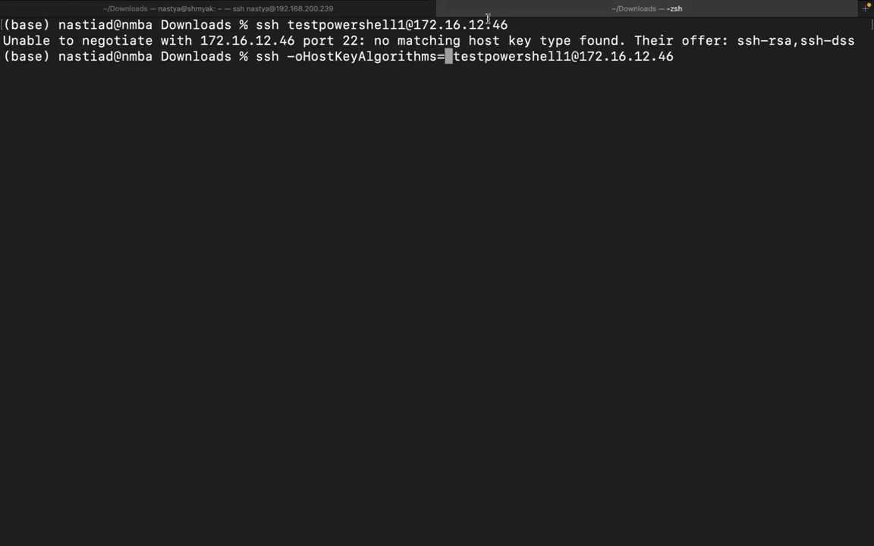
type("+")
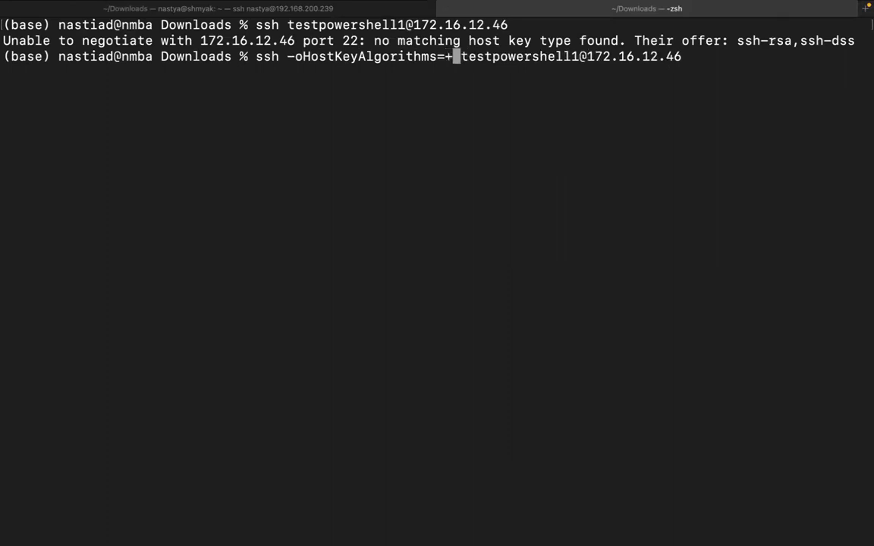
type("ssh")
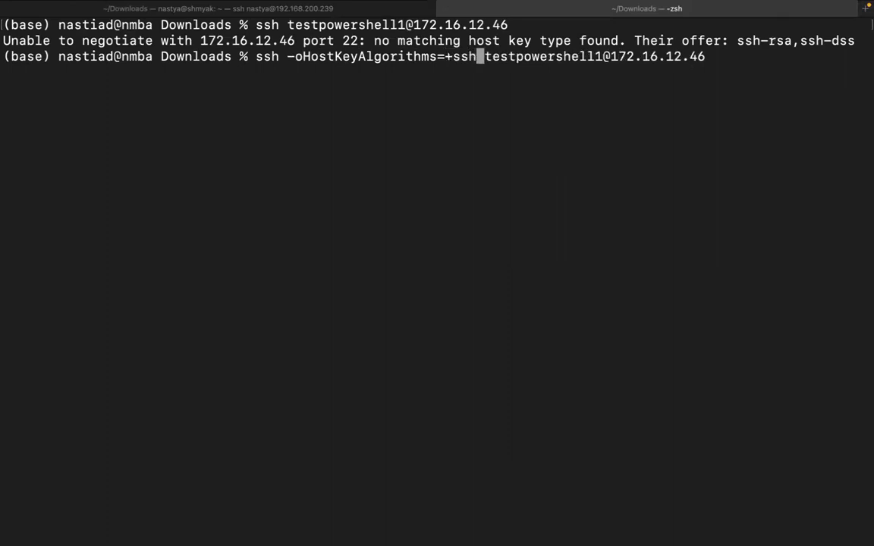
type("-ra")
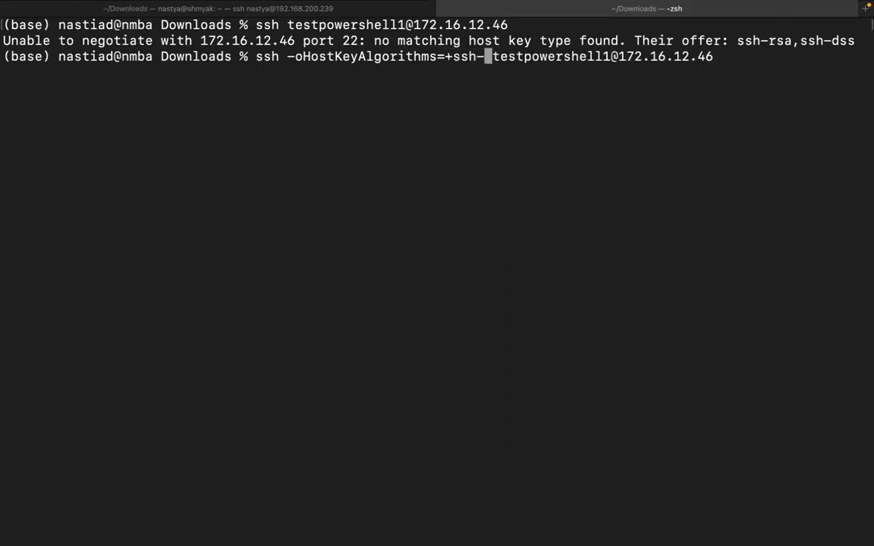
key("BackSpace")
key("BackSpace")
type("rsa")
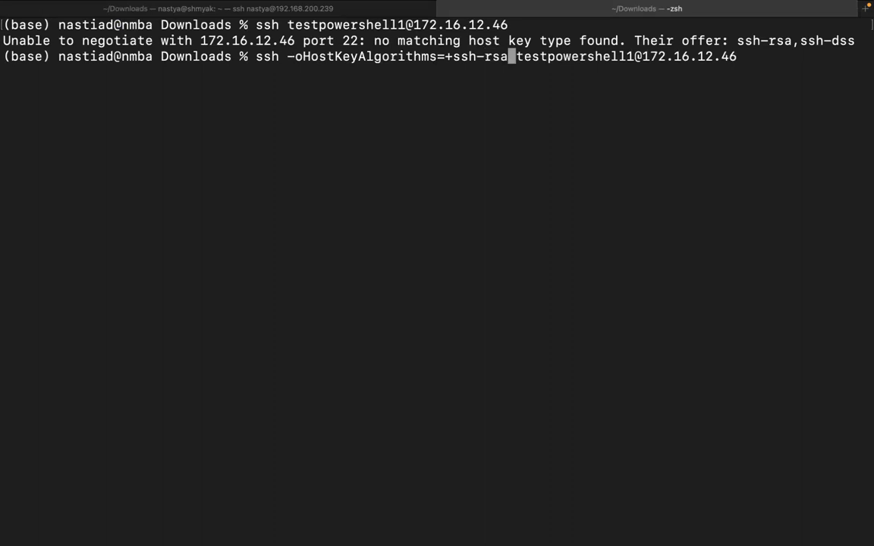
key("Return")
Answer yes to trust the host's RSA key, reaching the password prompt
type("yes")
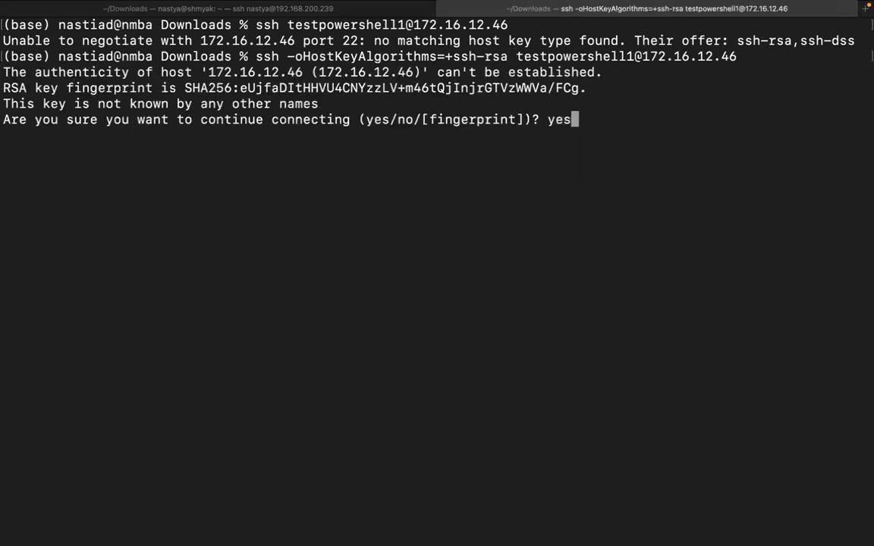
key("Return")
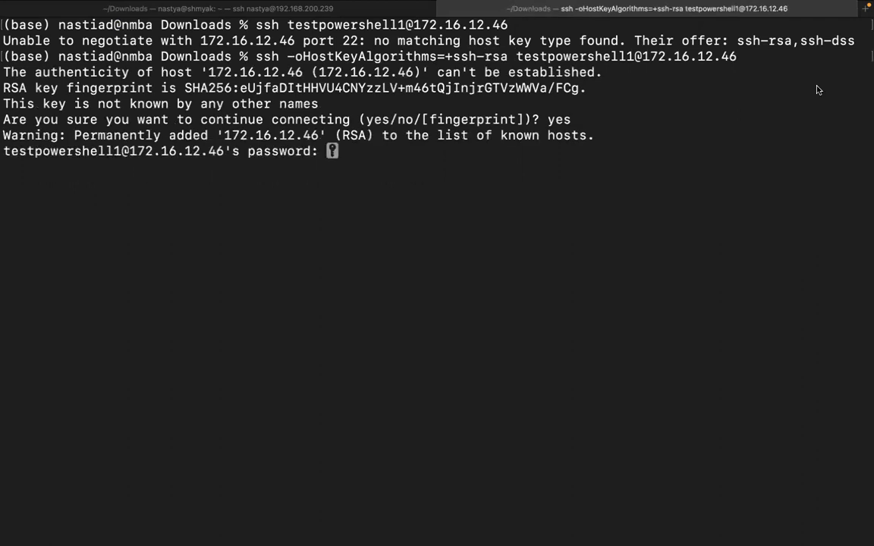
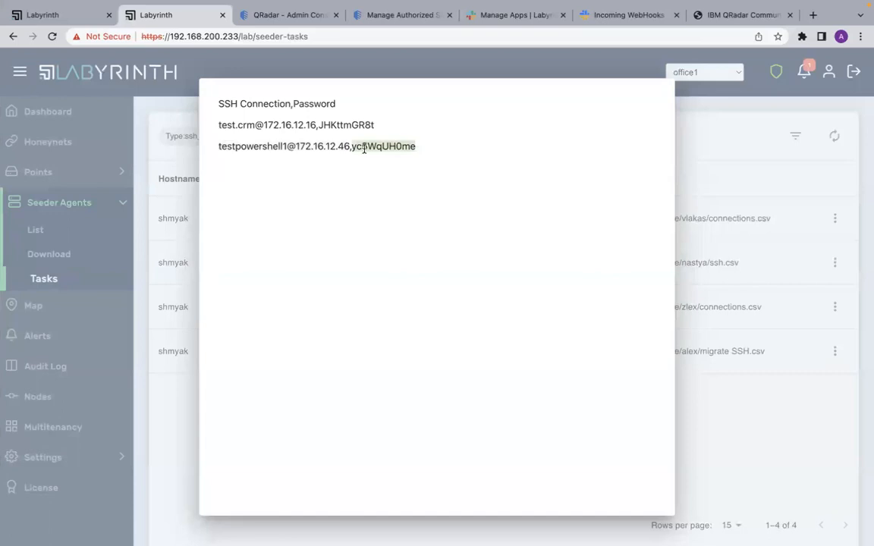
Log in to 172.16.12.46 with the seeded decoy password, reaching the Debian bluestone shell prompt
key("ctrl+Left")
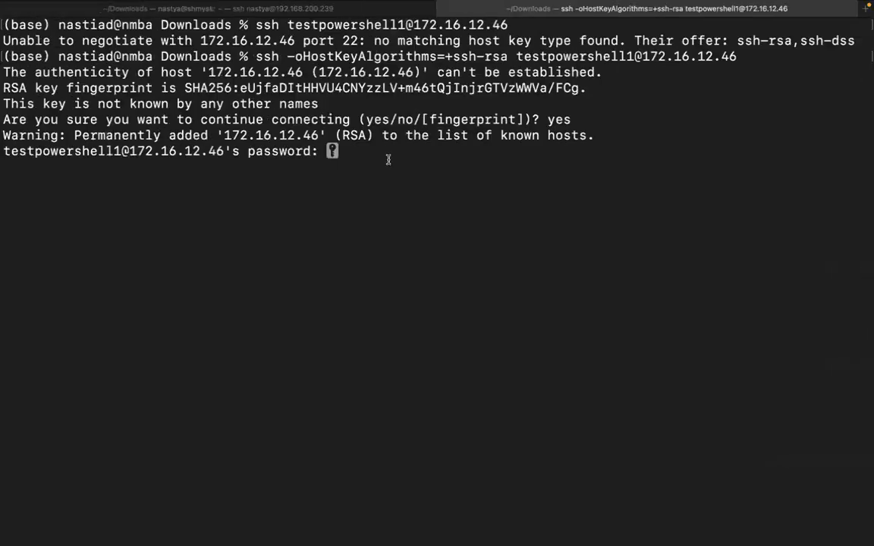
key("super+v")
key("Return")
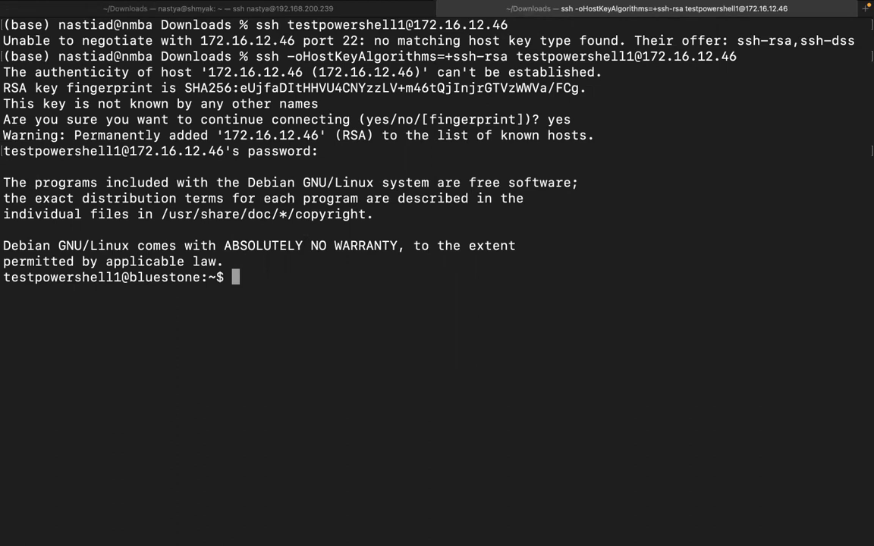
Run ls, whoami and meow on the decoy host; meow reports command not found
type("ls")
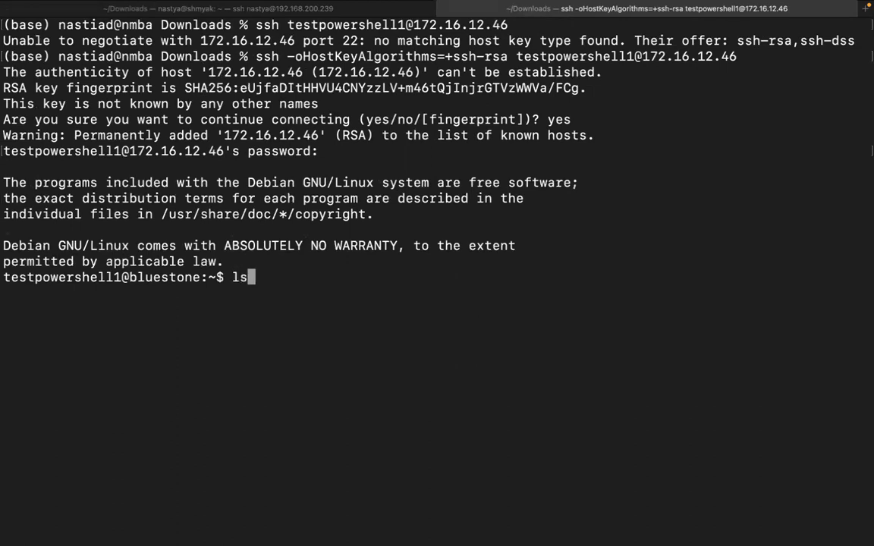
key("Return")
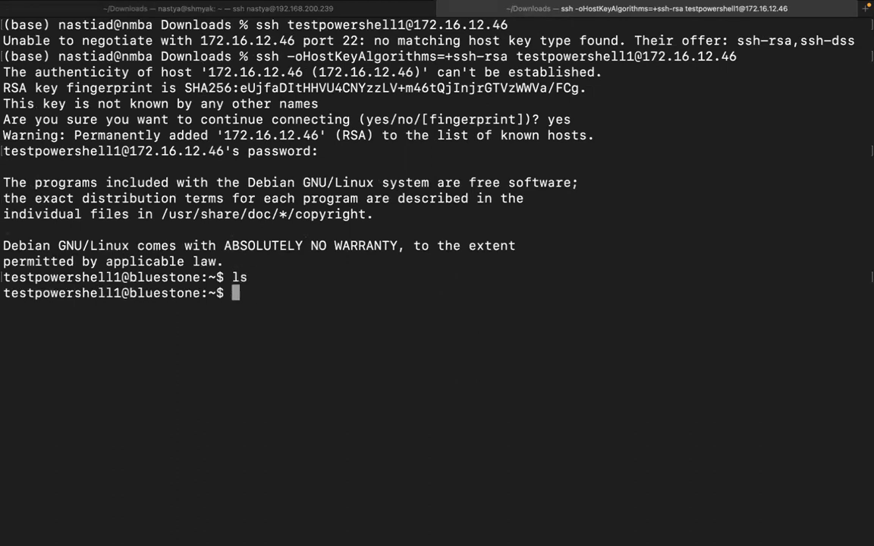
type("whoam")
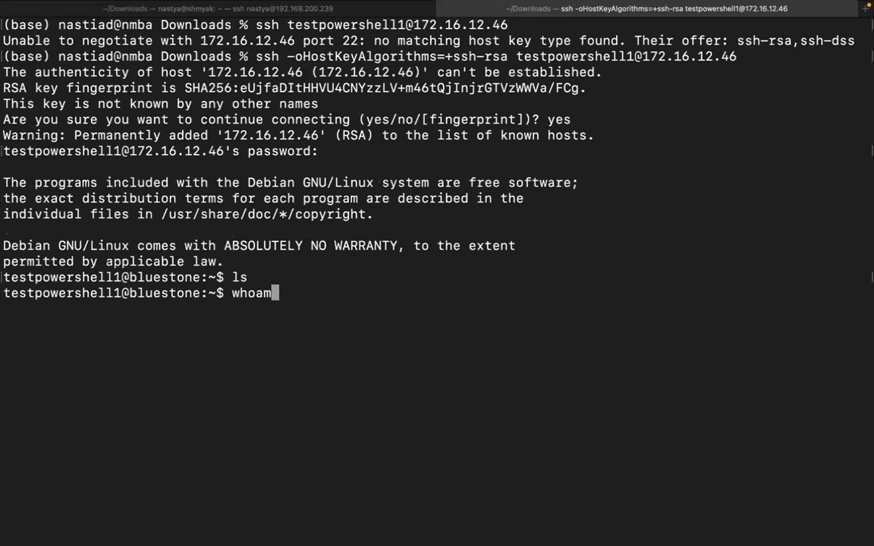
type("i")
key("Return")
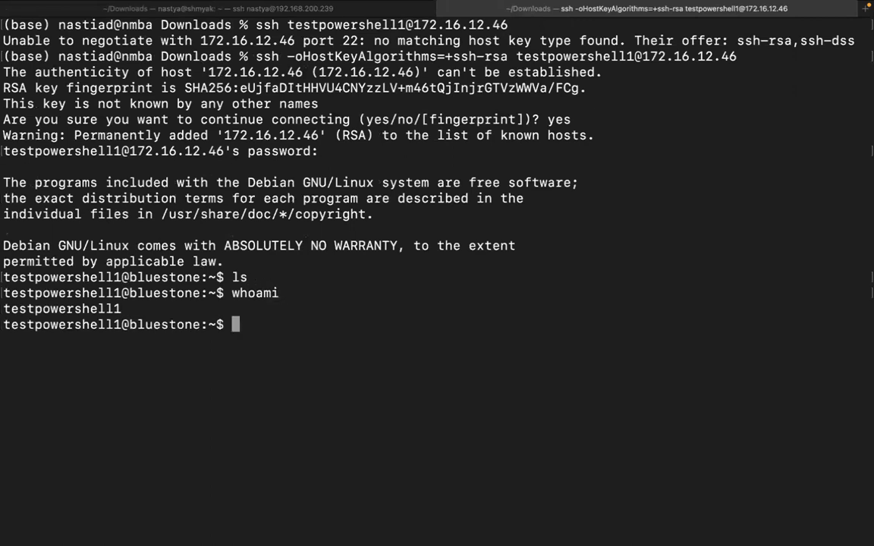
type("meow")
key("Return")
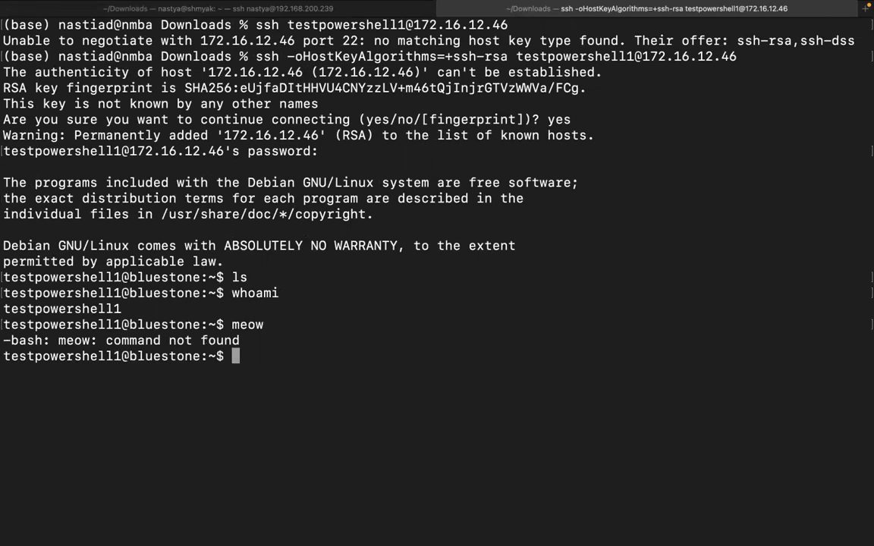
key("ctrl+Right")
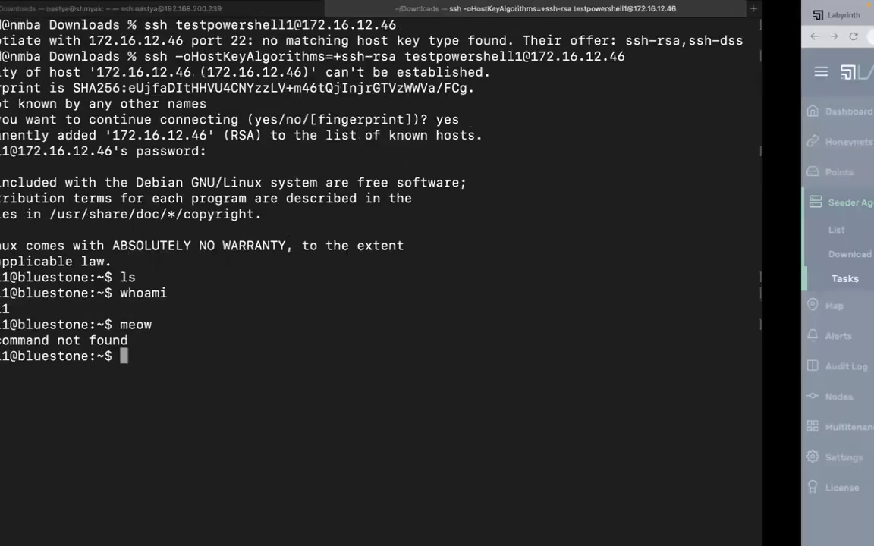
Dismiss the credentials popup and expand the new sshd alert showing the ls, whoami and meow events
left_click(805, 135)
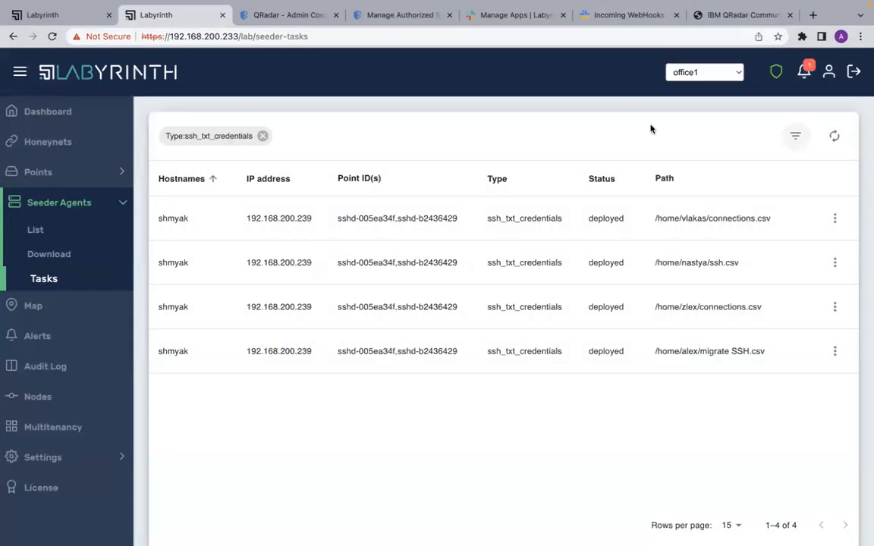
left_click(74, 338)
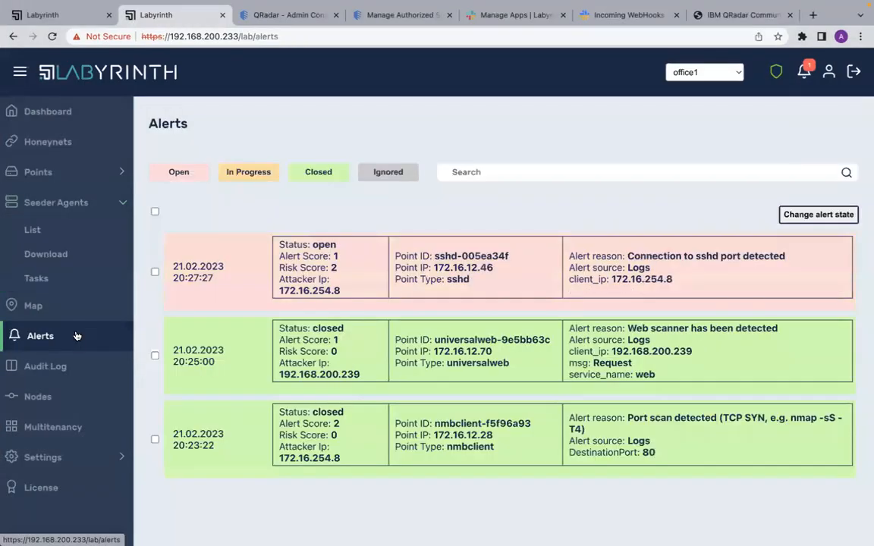
left_click(629, 298)
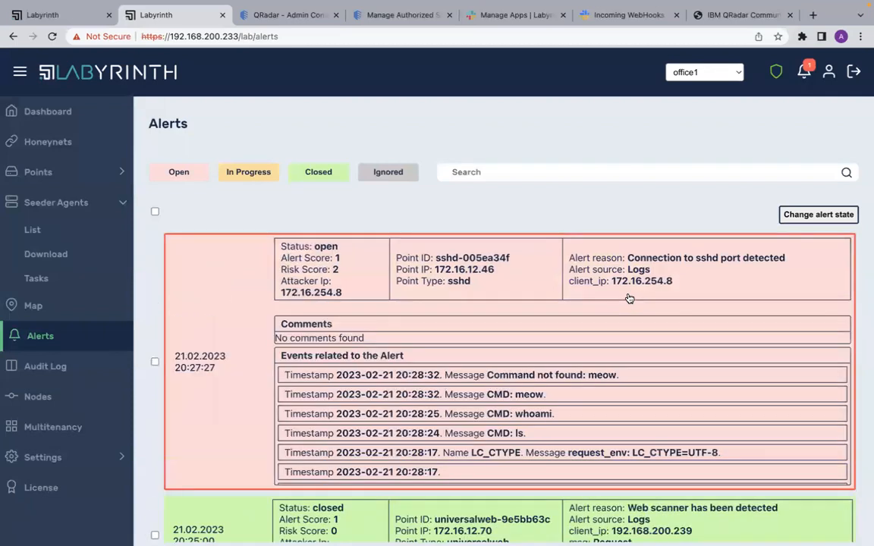
scroll(618, 324, "down", 2)
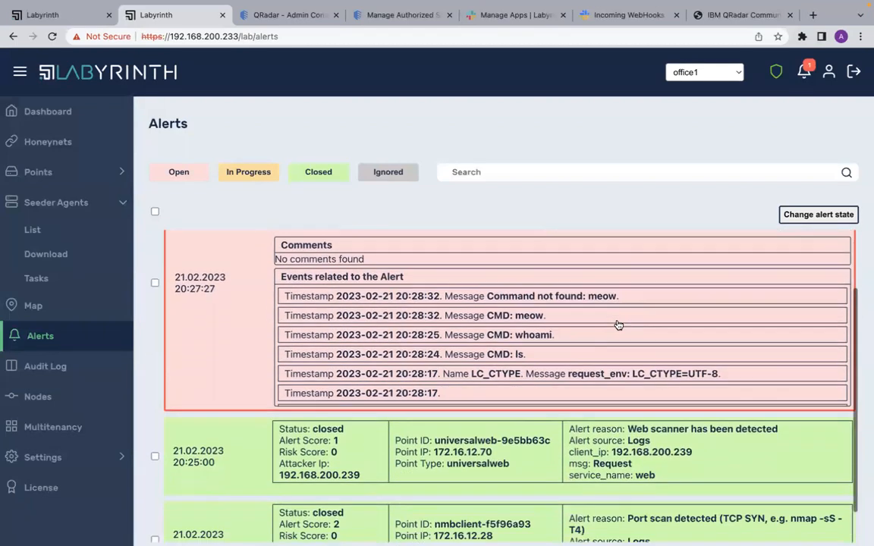
left_click_drag(535, 365, 325, 324)
scroll(573, 300, "up", 4)
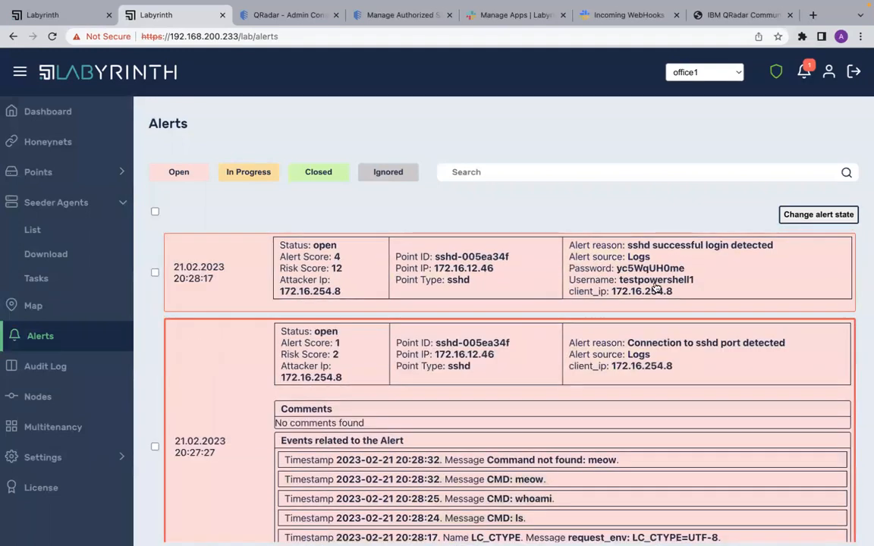
Expand the sshd successful-login alert from 172.16.254.8 and review its details
left_click(592, 262)
scroll(651, 319, "down", 1)
left_click_drag(628, 247, 753, 244)
scroll(571, 356, "down", 3)
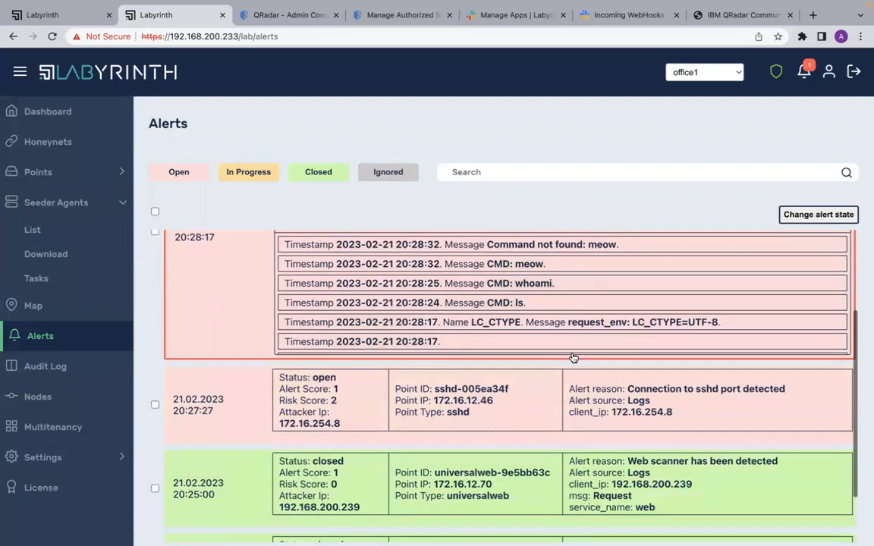
scroll(638, 283, "up", 3)
key("ctrl+Left")
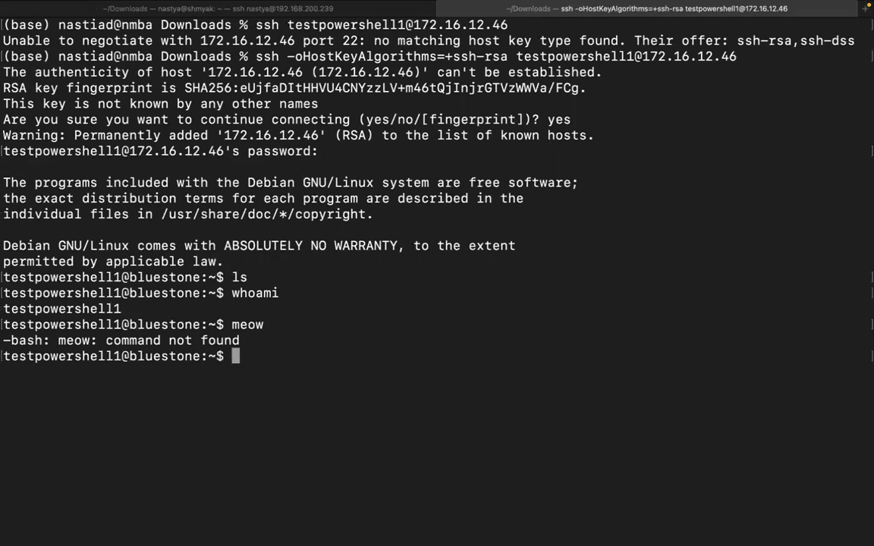
Log out of the bluestone shell with Ctrl+D, back at the local Downloads prompt
key("ctrl+d")
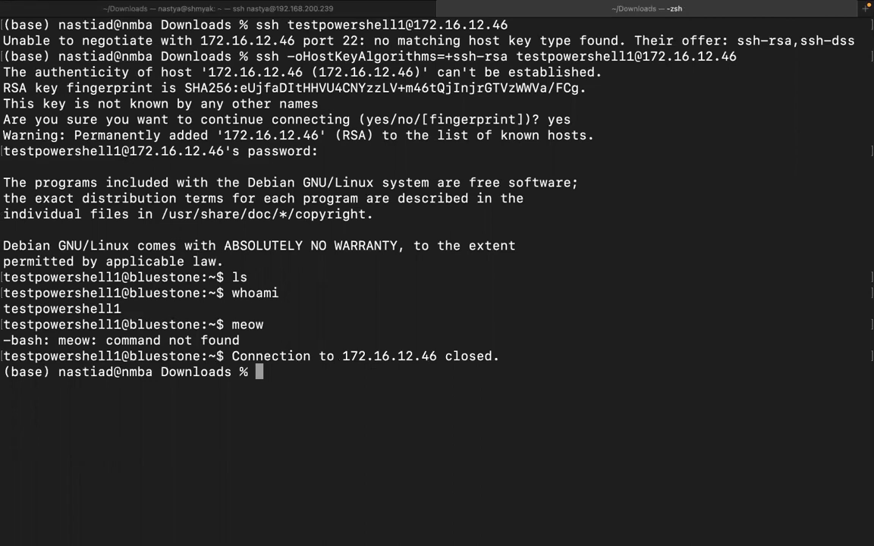
key("ctrl+Right")
key("ctrl+Left")
key("ctrl+Left")
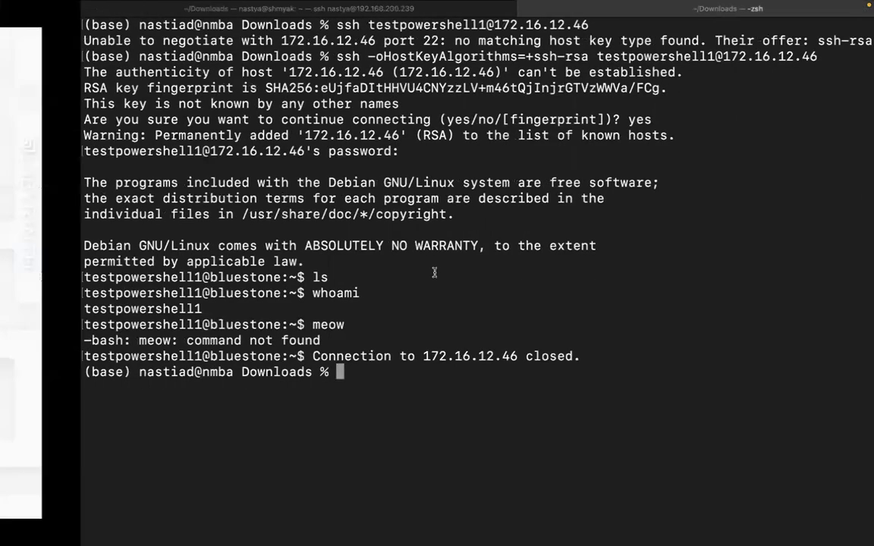
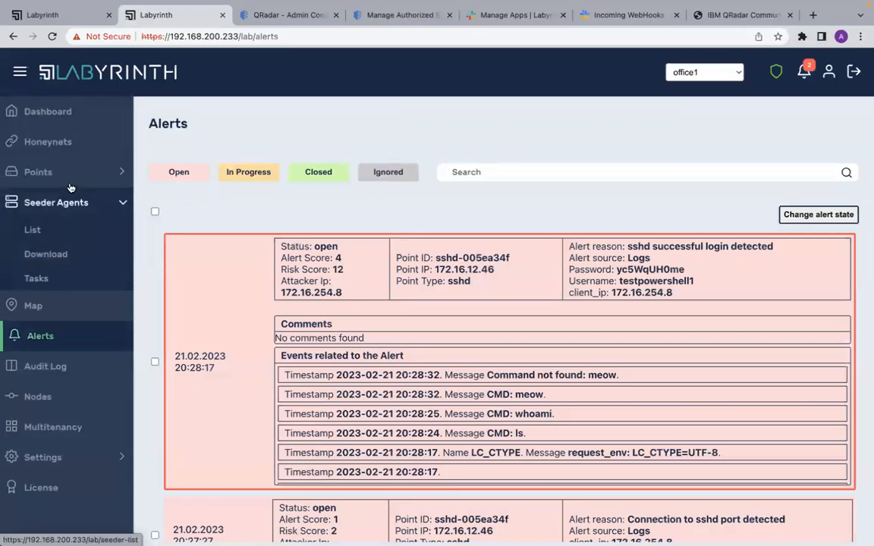
Review the Labyrinth decoy points list, including michigan at 172.16.12.70, then show QRadar's Manage Authorized Services
left_click(66, 174)
left_click(75, 198)
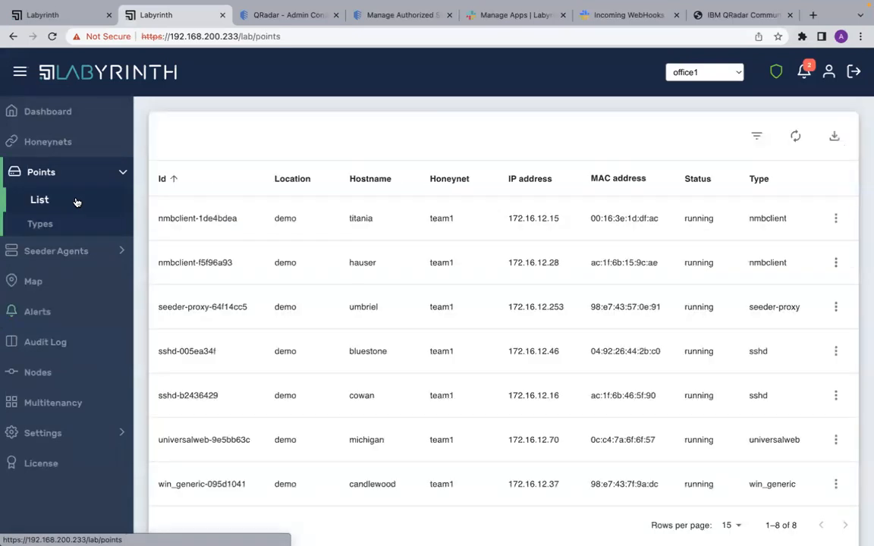
scroll(364, 347, "down", 1)
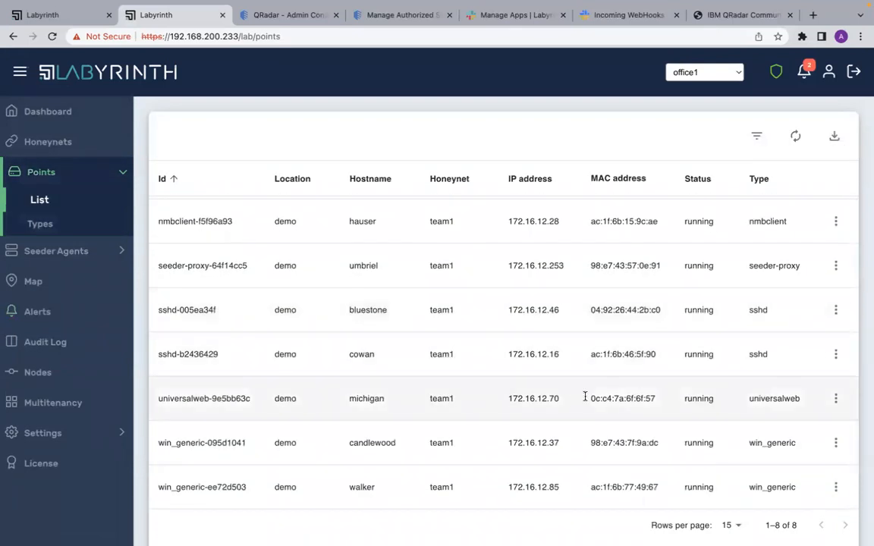
left_click(277, 27)
left_click(352, 13)
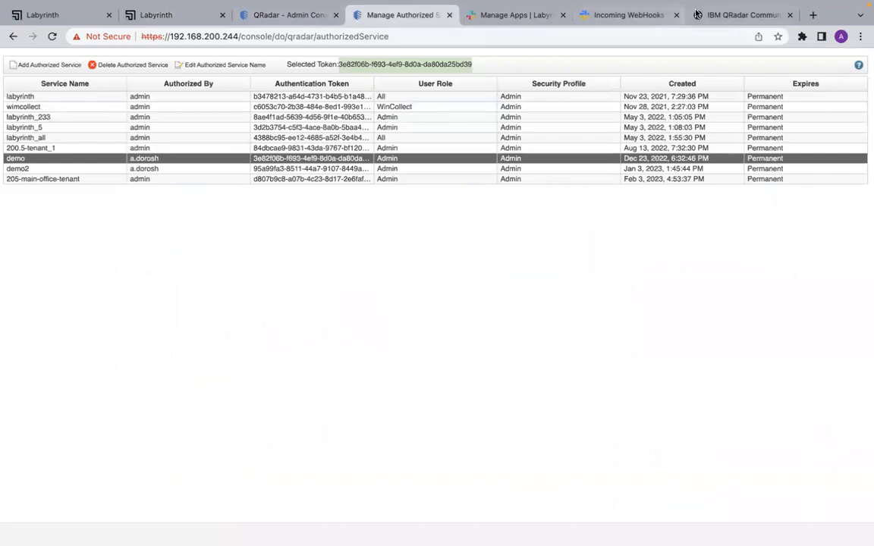
On the decoy QRadar Community login page at 172.16.12.70, overwrite the console/logon.jsp address path
left_click(740, 14)
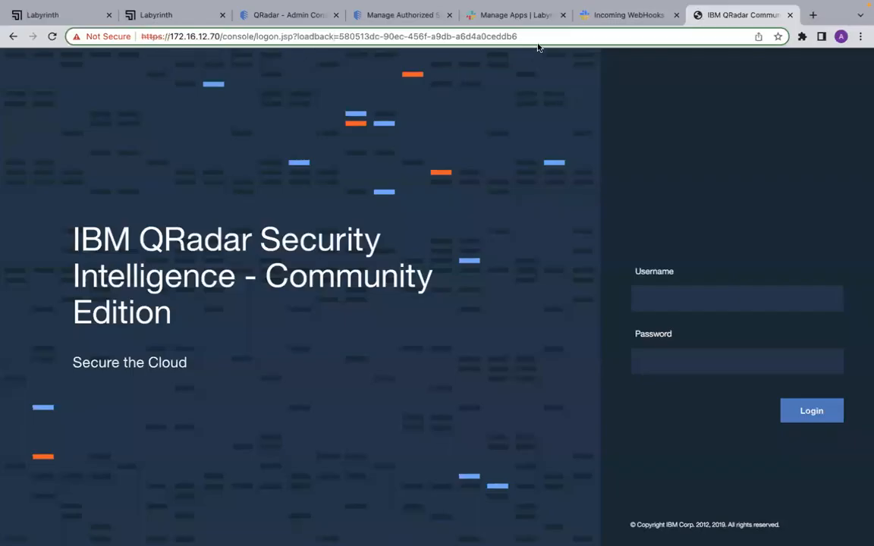
left_click_drag(519, 36, 223, 35)
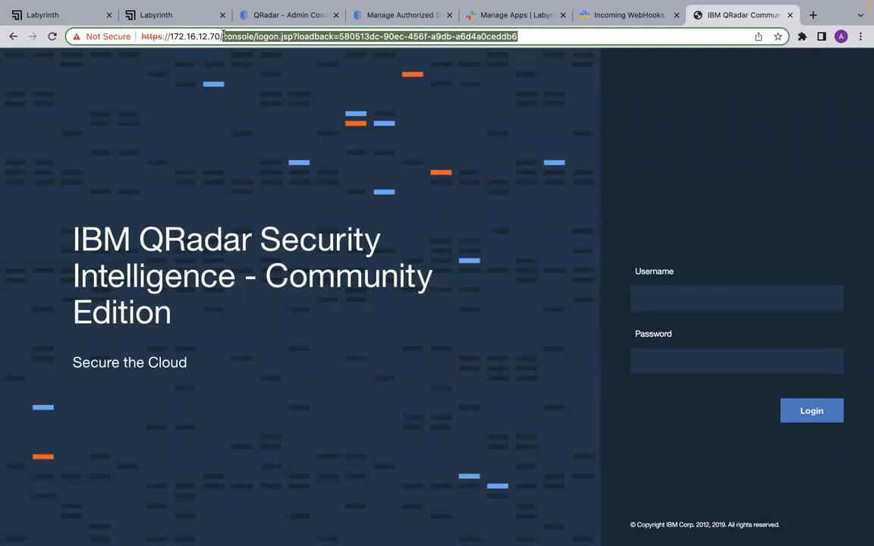
type("?")
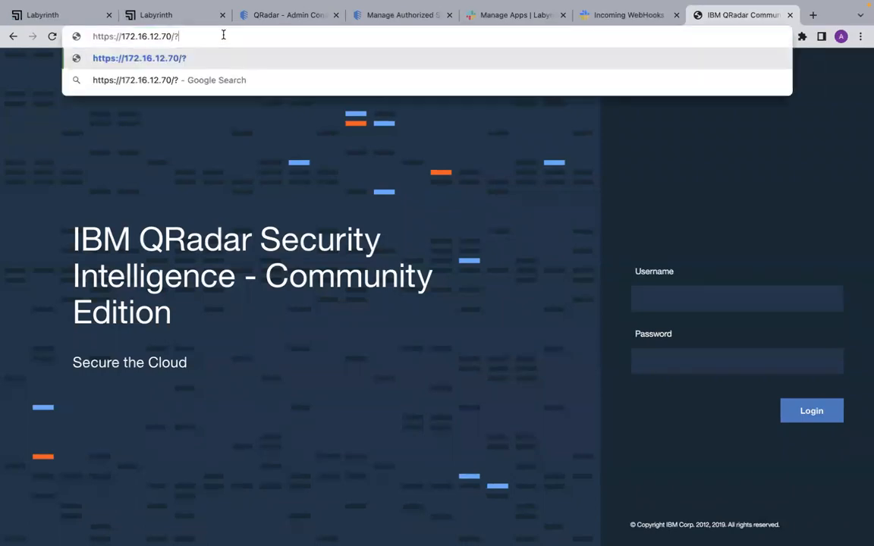
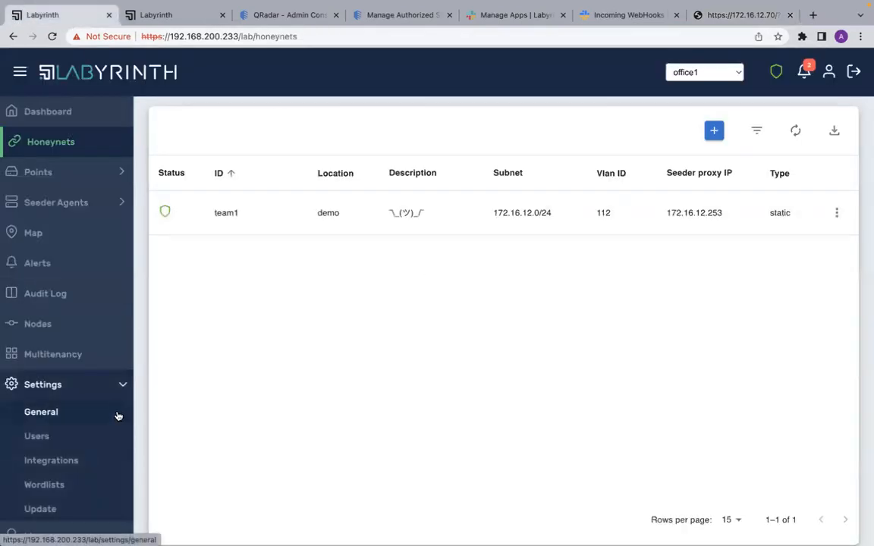
From the Alerts list's notification panel, expand the 'Attempt to exploit Local File Inclusion (LFI)' alert
left_click(89, 266)
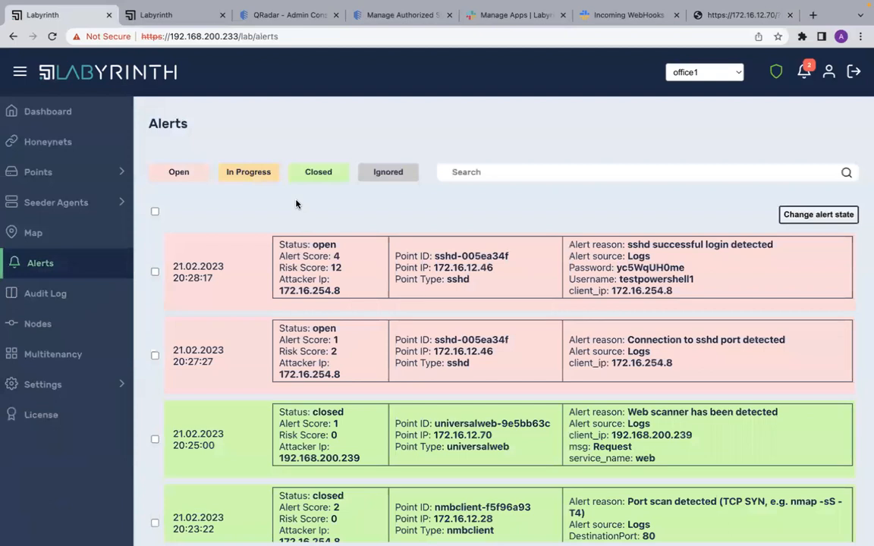
left_click(805, 71)
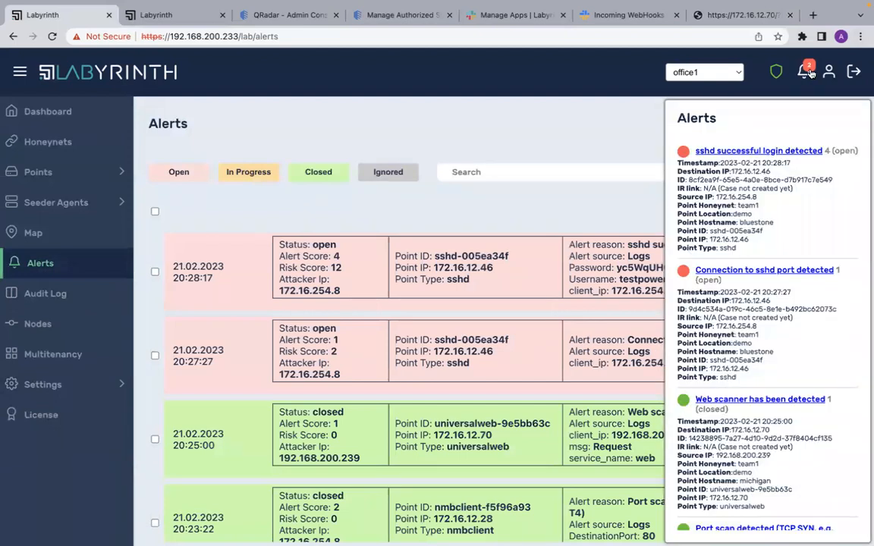
left_click(808, 70)
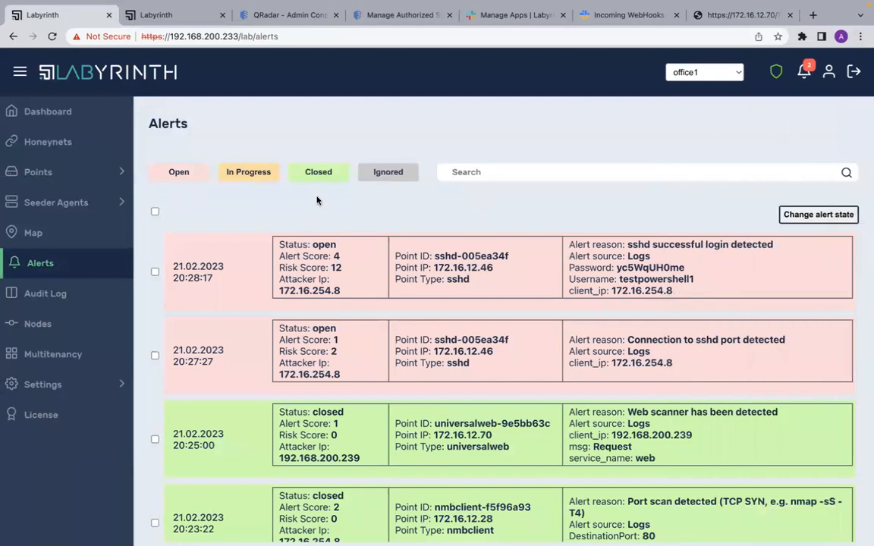
left_click(61, 275)
left_click(803, 70)
left_click(803, 70)
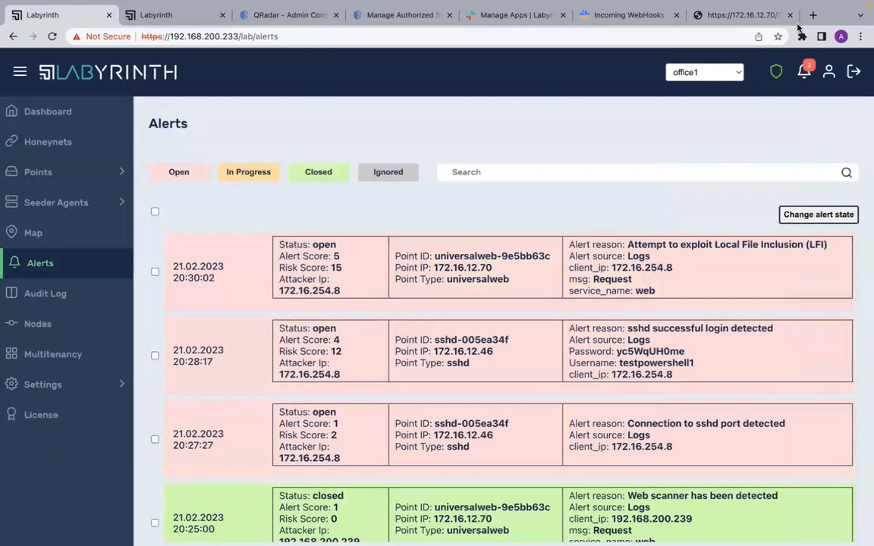
left_click(804, 71)
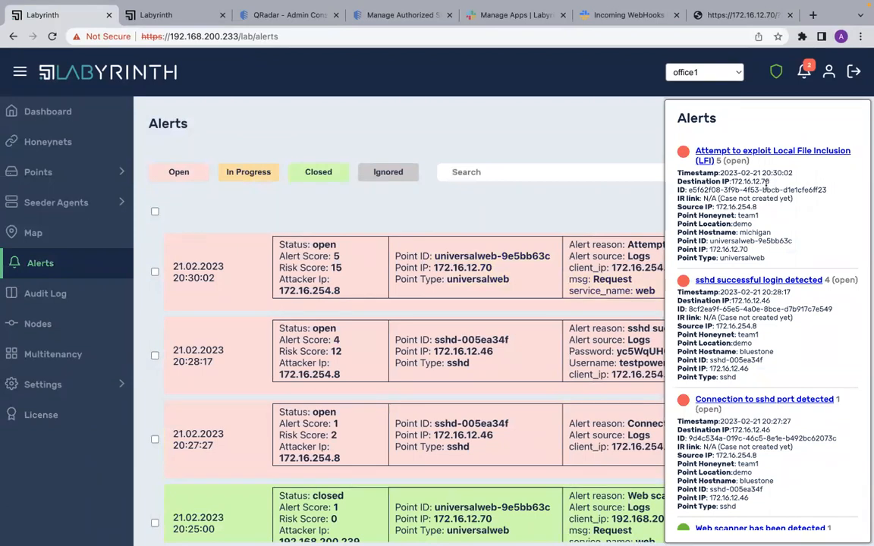
left_click(770, 155)
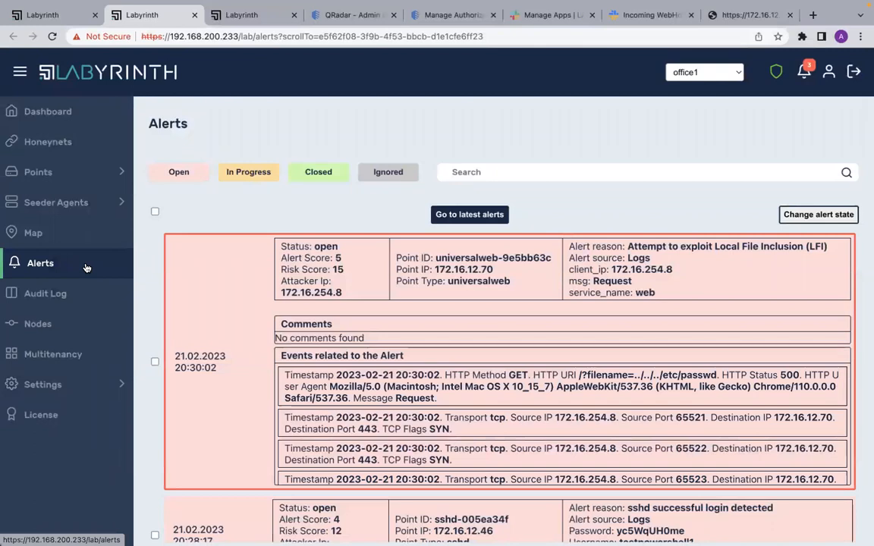
On the Map's attack graph, view a red attack node's alert details, then close them
left_click(80, 236)
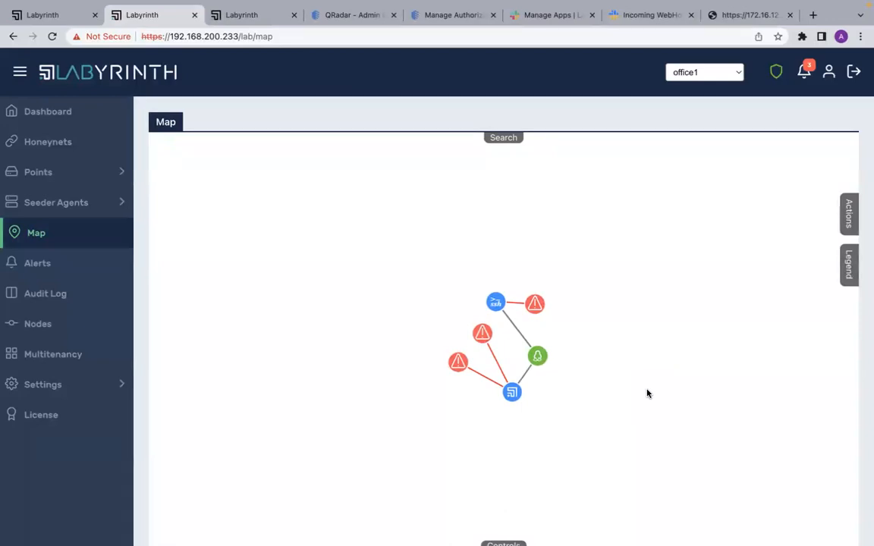
mouse_move(479, 334)
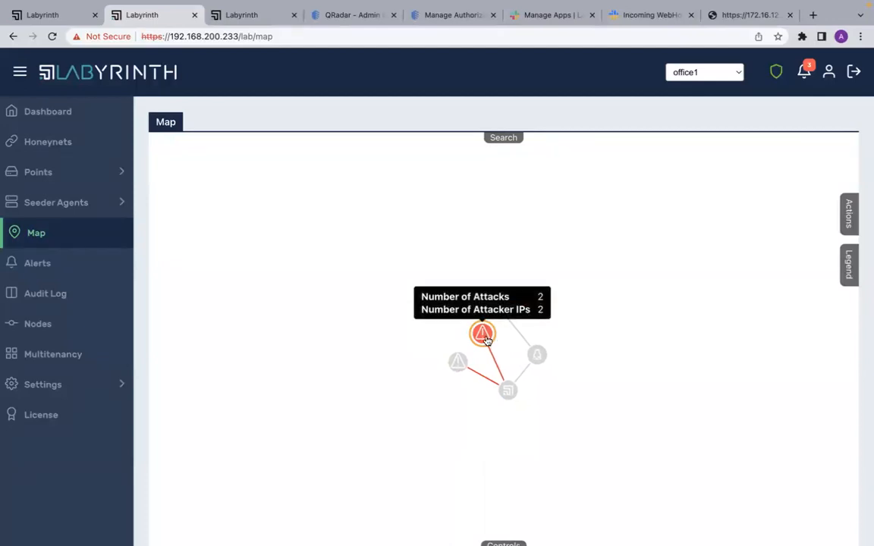
left_click(484, 336)
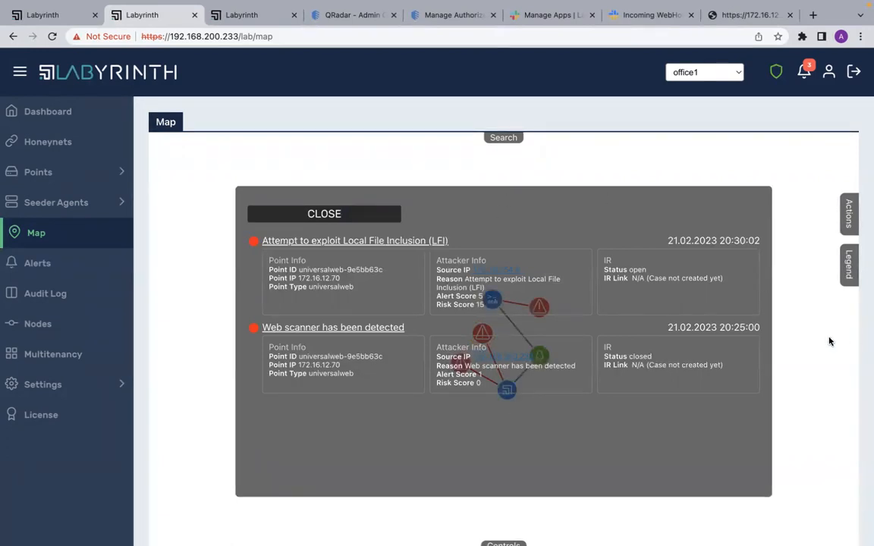
left_click(328, 216)
mouse_move(540, 356)
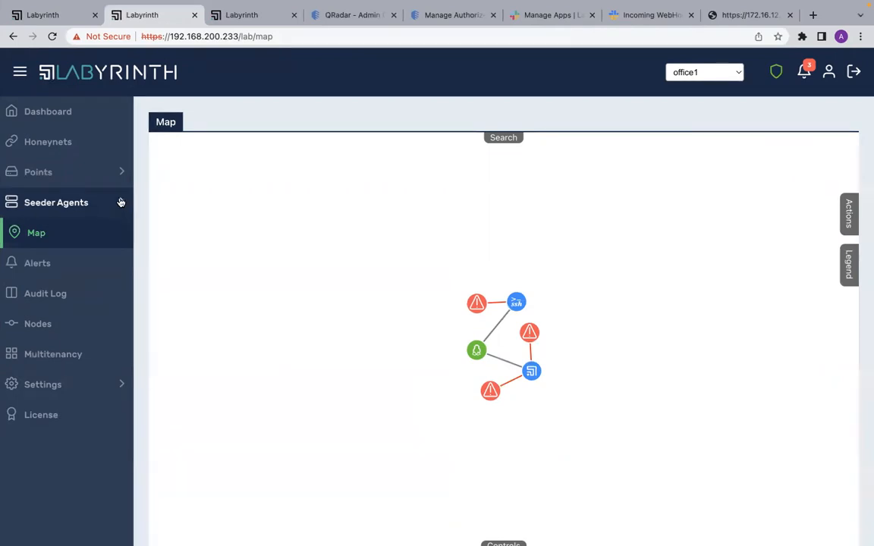
Filter the seeder tasks to Type = ssh_txt_credentials
left_click(97, 215)
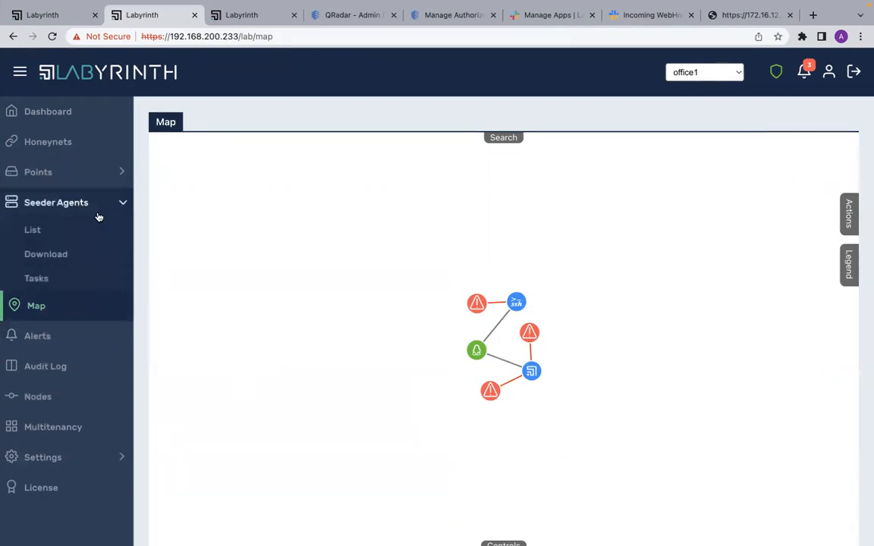
left_click(86, 274)
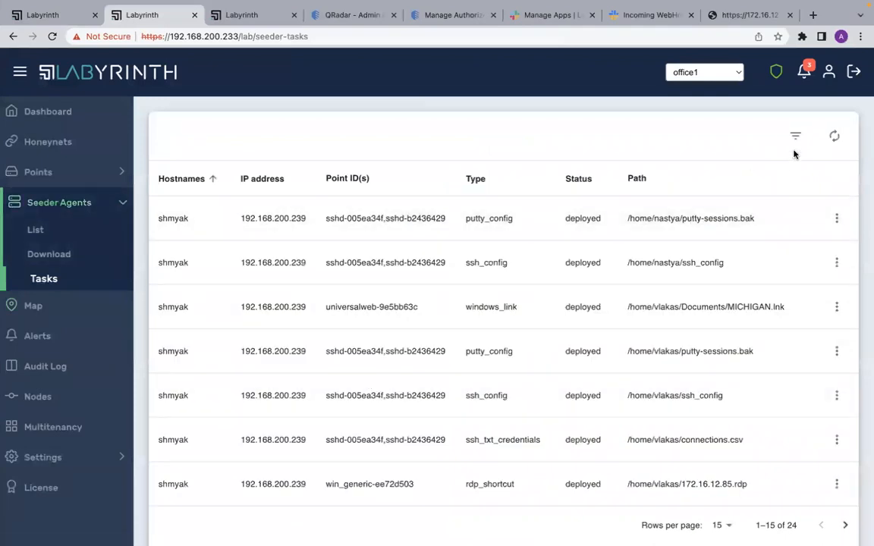
left_click(794, 143)
left_click(515, 195)
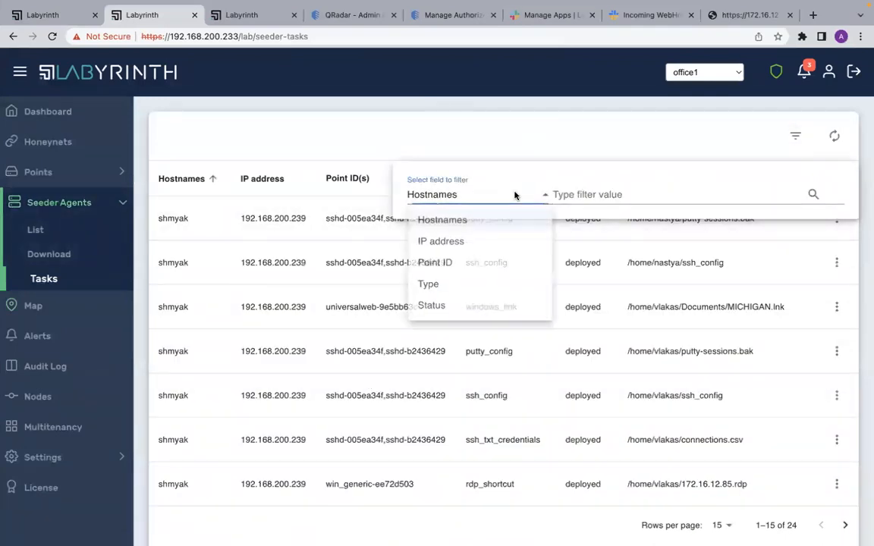
left_click(462, 285)
left_click(579, 198)
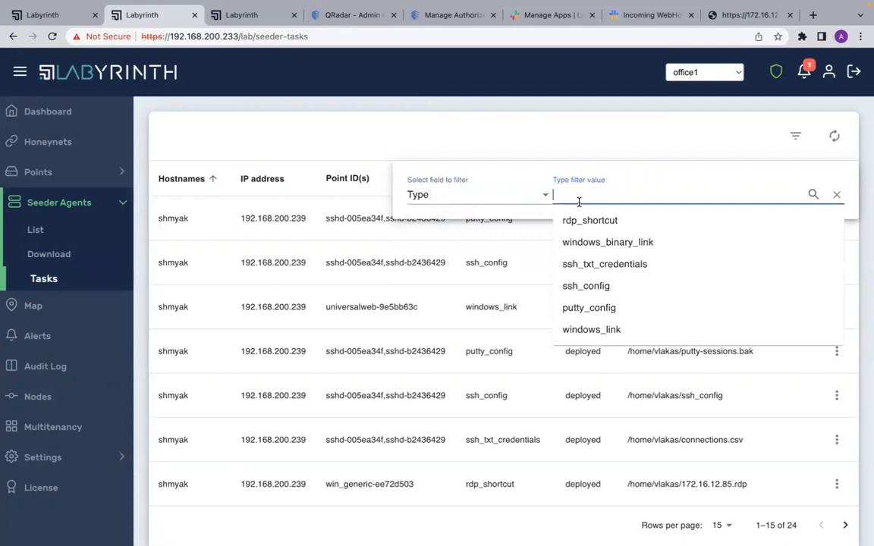
left_click(604, 264)
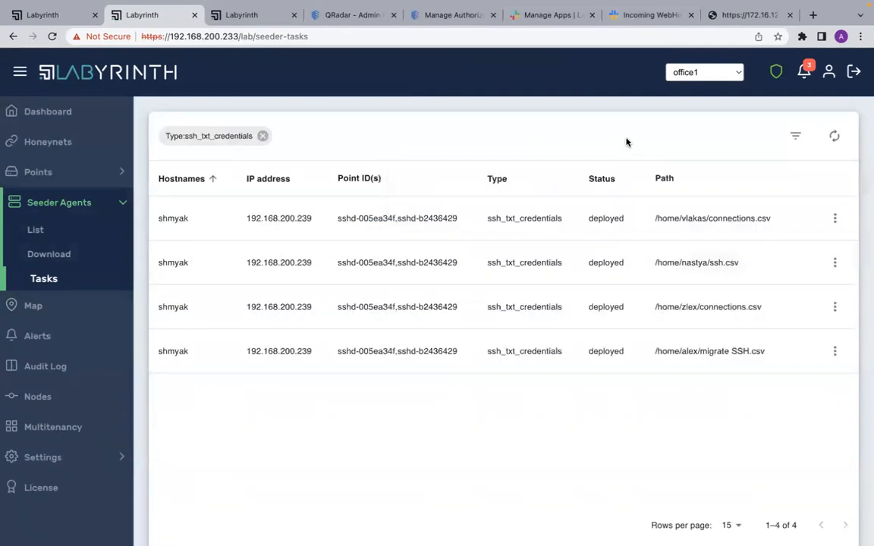
Show the second credentials file's details and copy its first username for the terminal
left_click(834, 262)
left_click(804, 286)
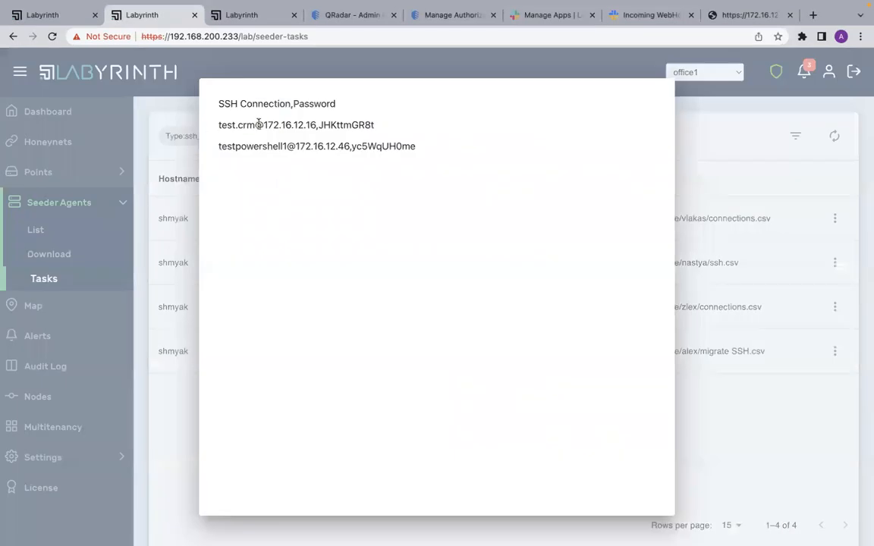
left_click_drag(256, 125, 202, 127)
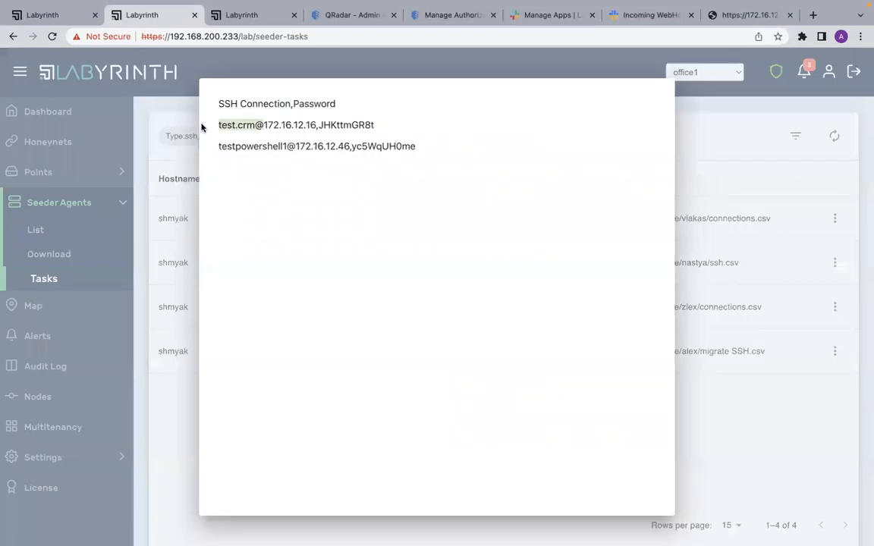
key("ctrl+Left")
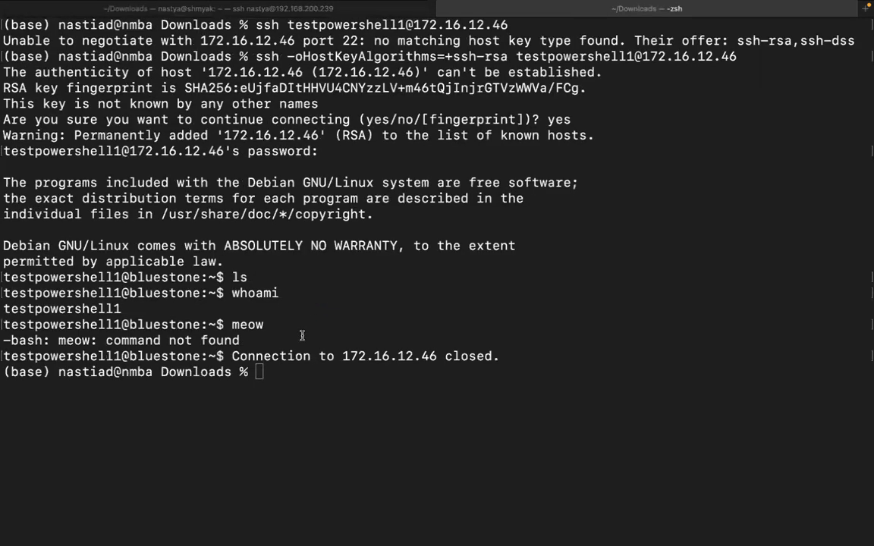
Return home, clear the terminal, and SSH as the seeded username to 192.168.200.239
type("cd")
key("Return")
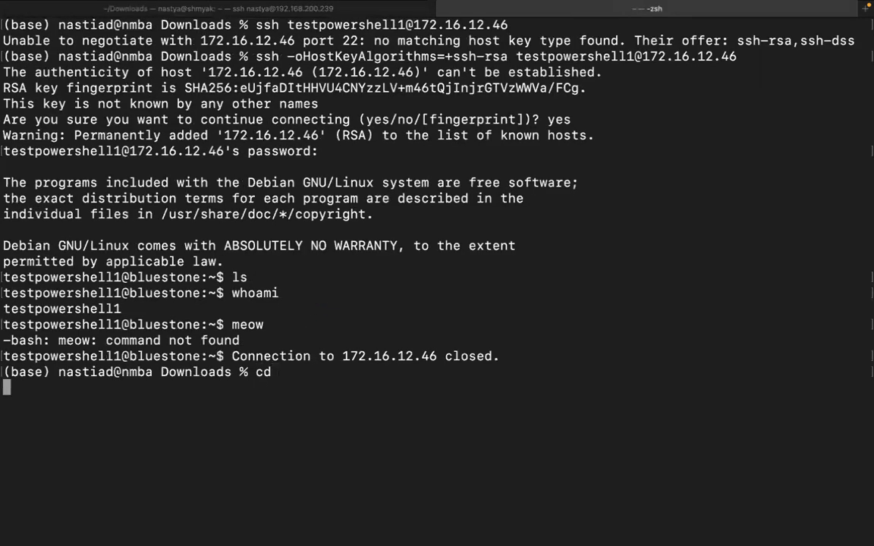
key("super+k")
type("ssh")
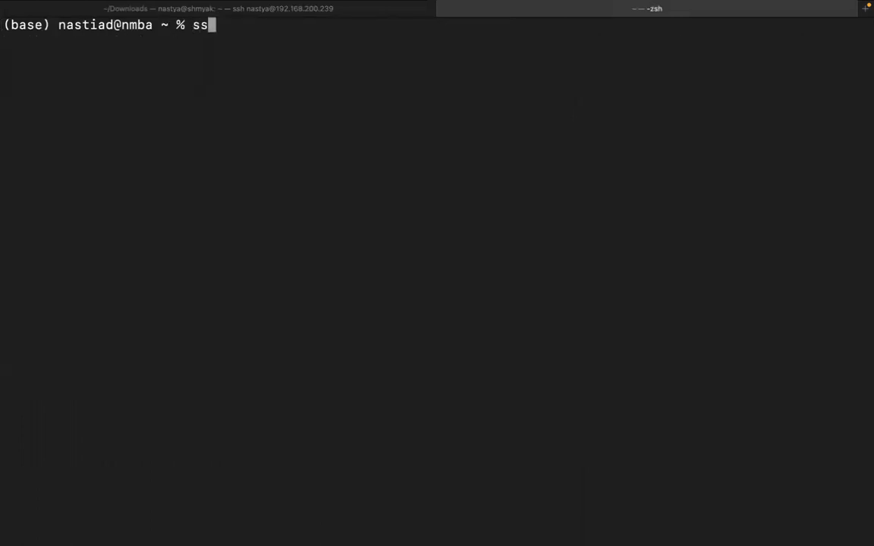
type("test.crm@")
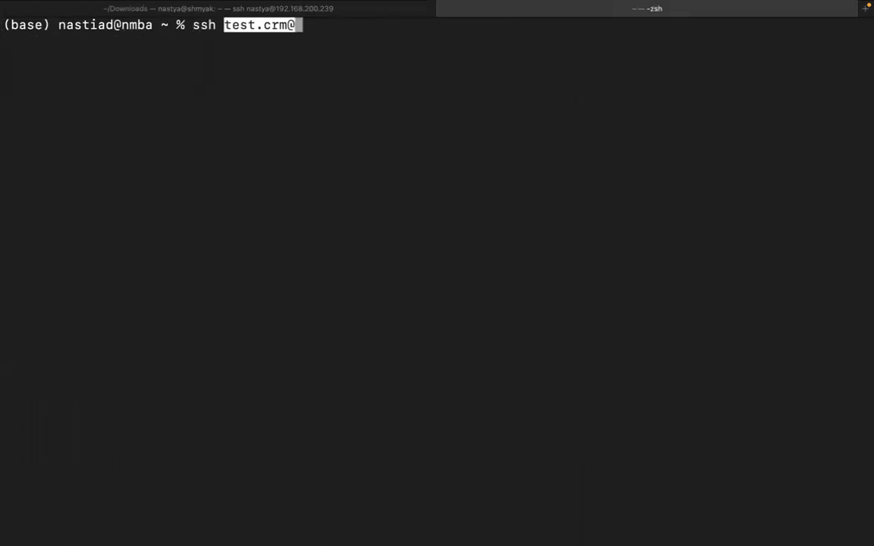
key("Right")
type("192.")
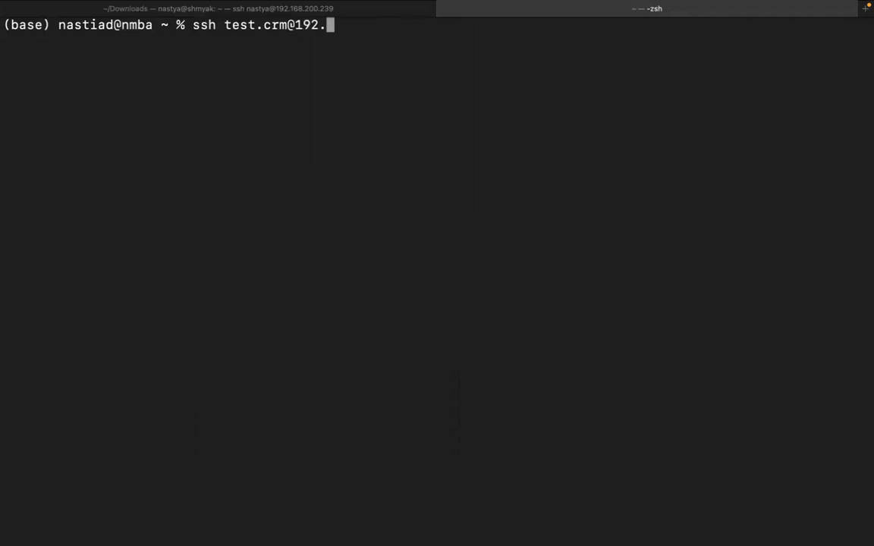
type("168.2002")
key("BackSpace")
type(".2")
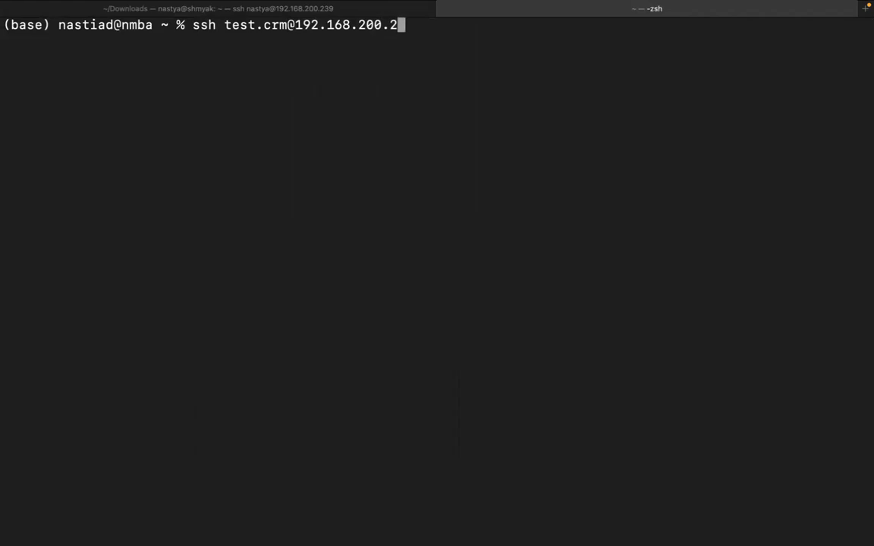
type("39")
key("Return")
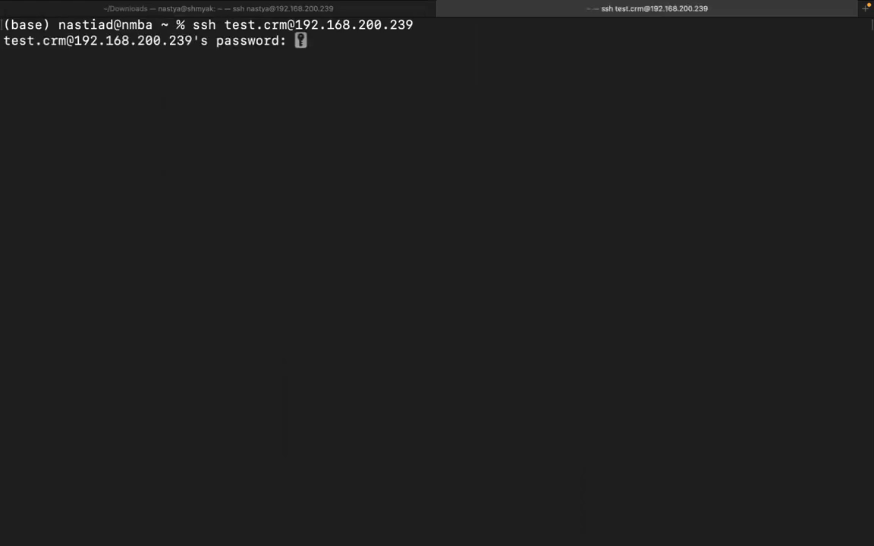
Paste the seeded password from the Details dialog at the SSH prompt; the login is denied twice
key("ctrl+Right")
left_click_drag(391, 125, 336, 125)
key("super+c")
key("ctrl+Left")
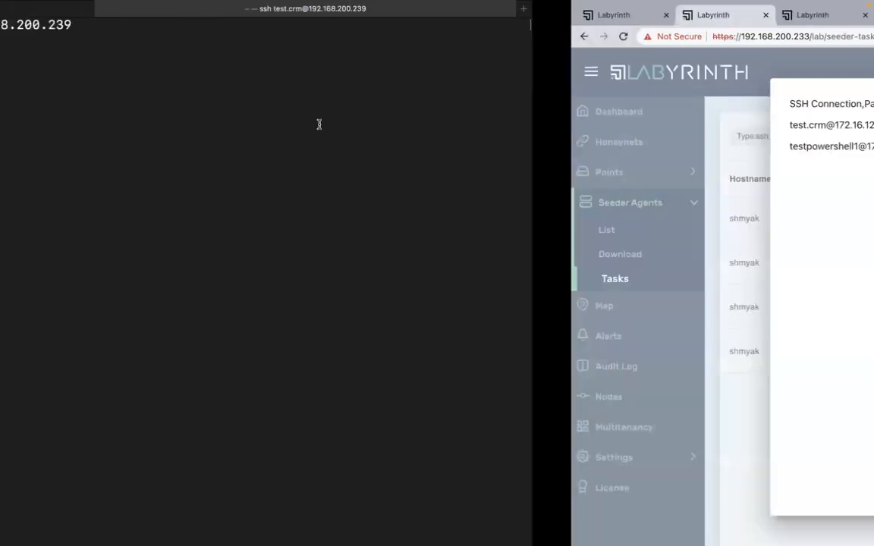
key("super+v")
key("Return")
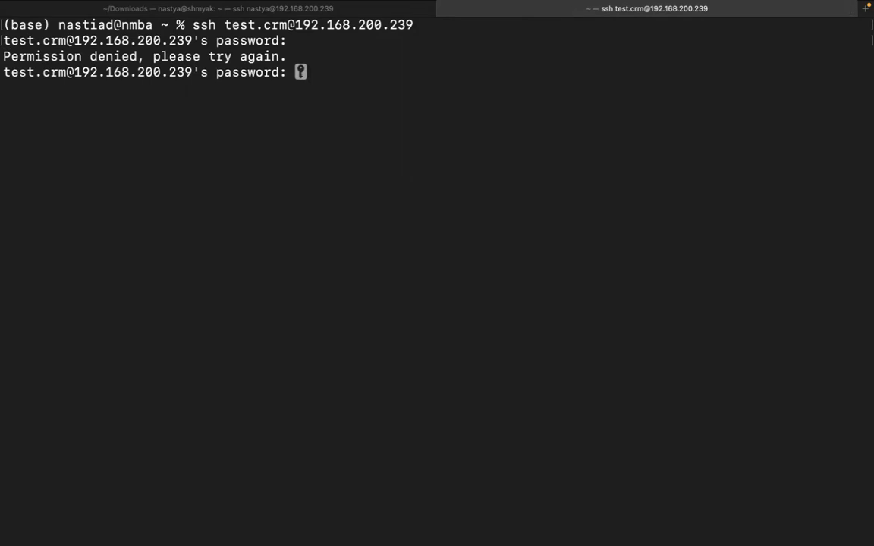
key("Return")
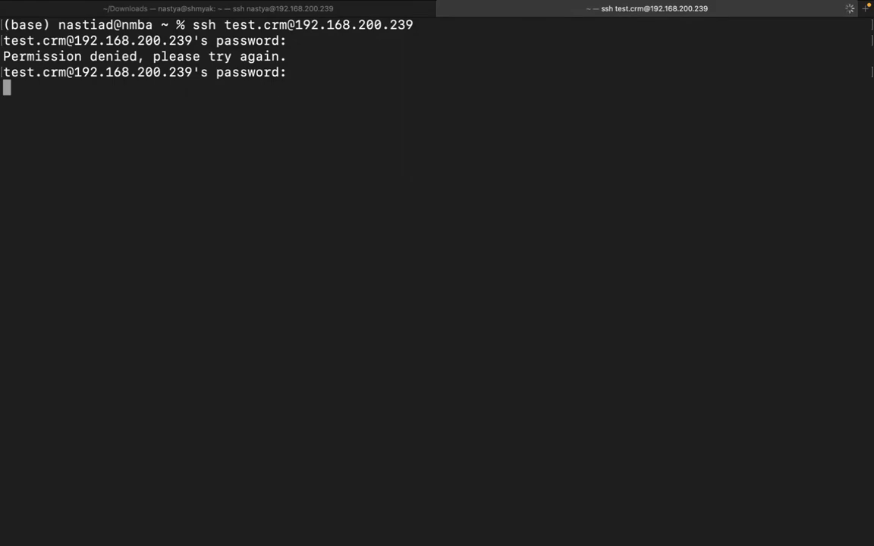
key("ctrl+Right")
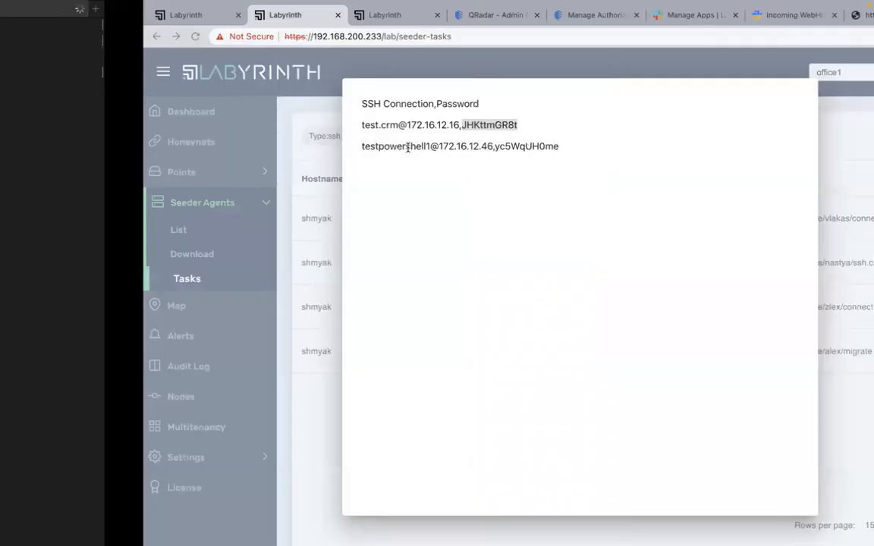
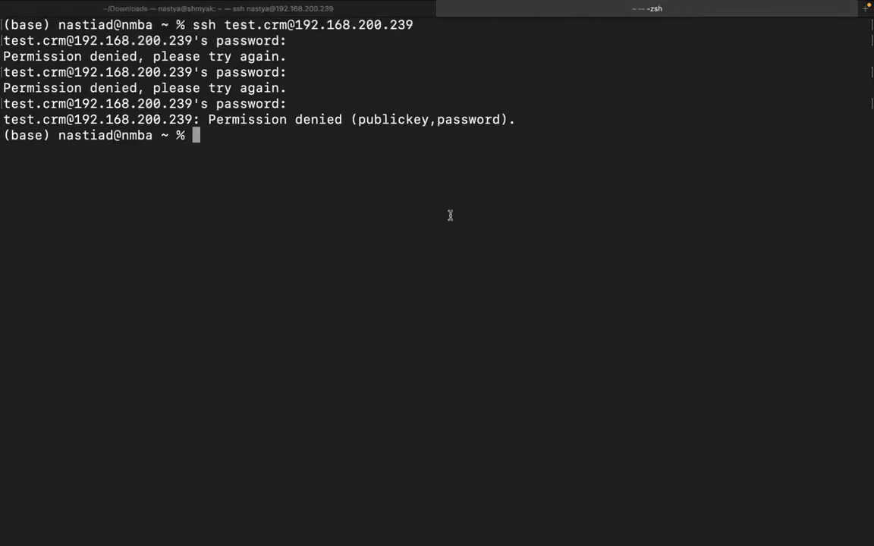
Swipe from the Terminal to the browser desktop and bring up the IBM QRadar admin console
scroll(422, 198, "right", 3)
scroll(349, 82, "right", 5)
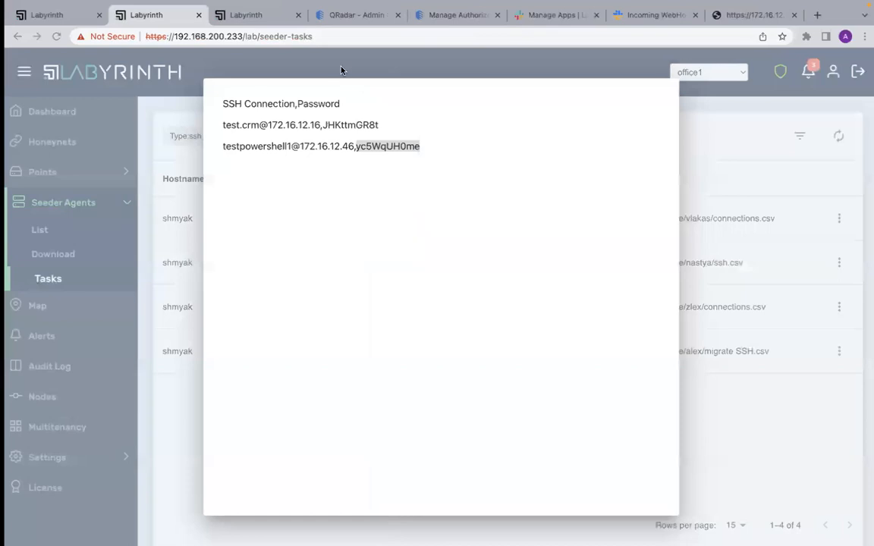
left_click(360, 16)
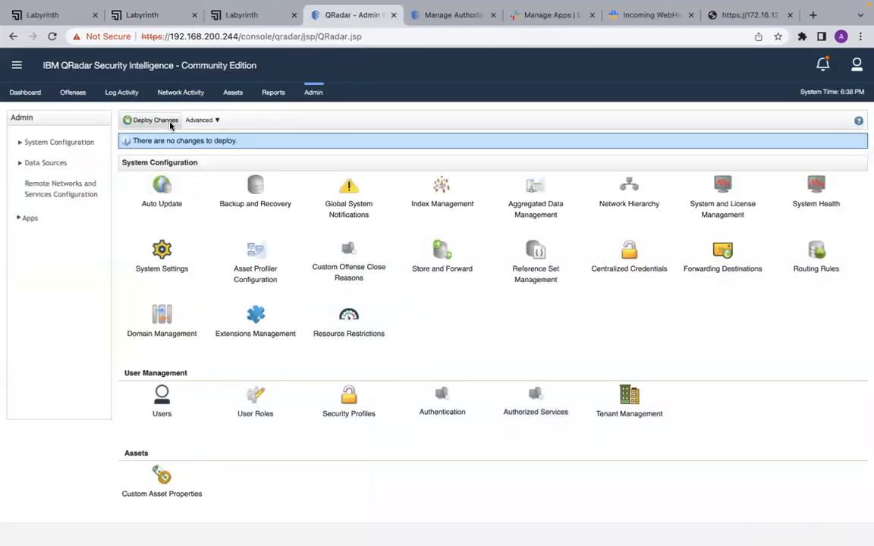
Filter QRadar Log Activity by 'shmyak' over the last 15 minutes
left_click(117, 94)
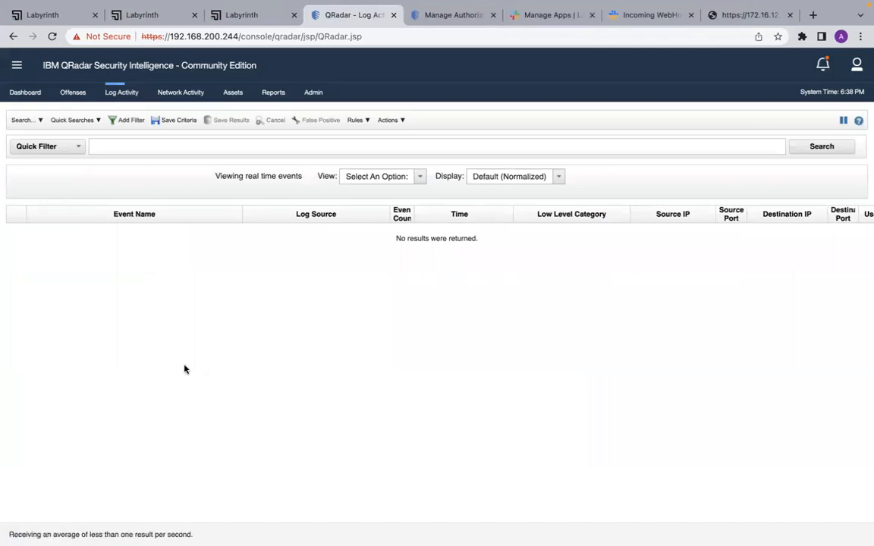
left_click(122, 149)
type("shmyak")
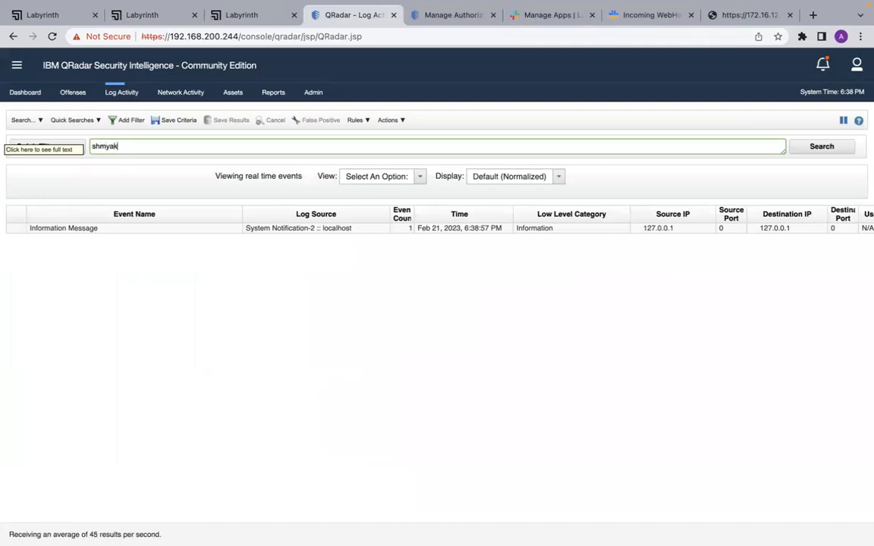
key("Return")
left_click(387, 177)
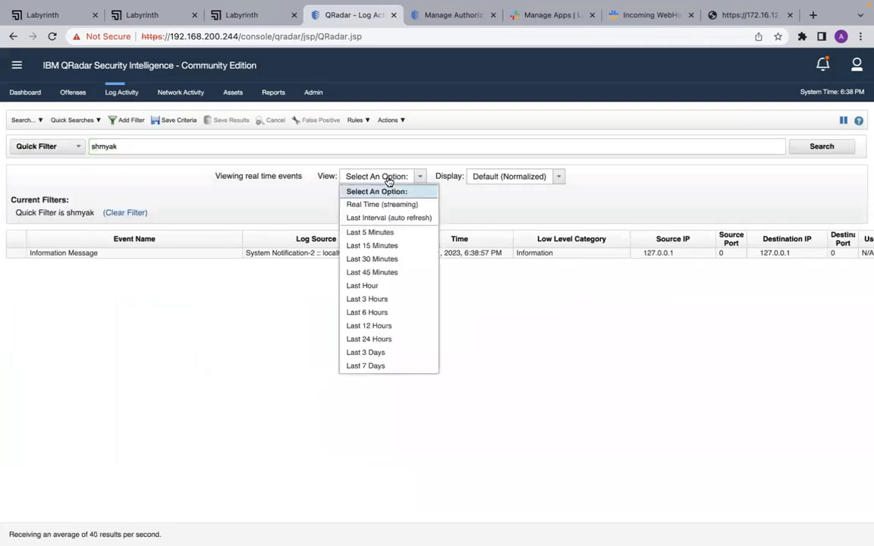
left_click(404, 245)
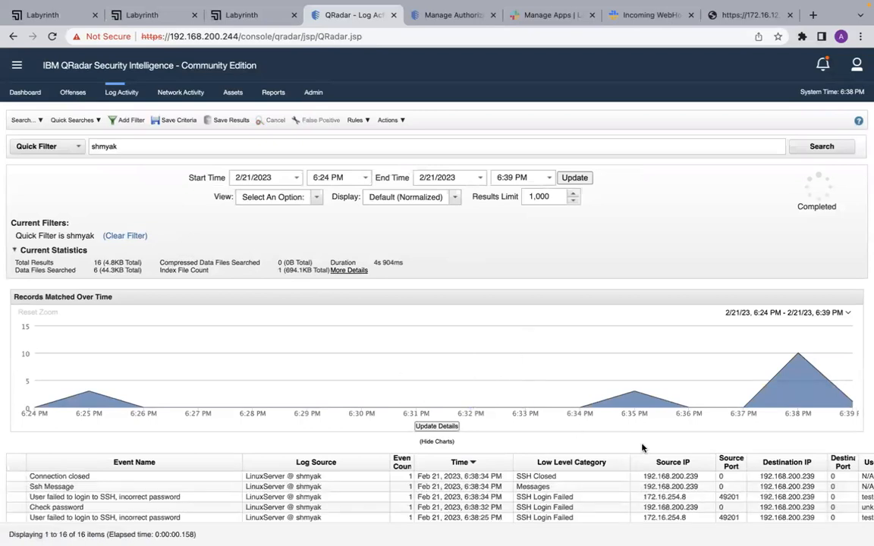
Scroll to the Username column and open the test.crm SSH Login Failed event
scroll(667, 379, "down", 3)
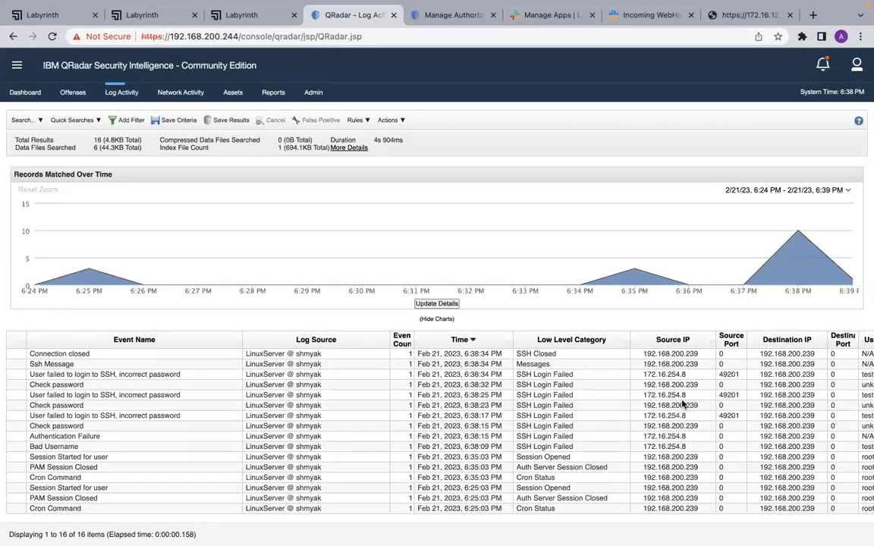
scroll(683, 405, "right", 5)
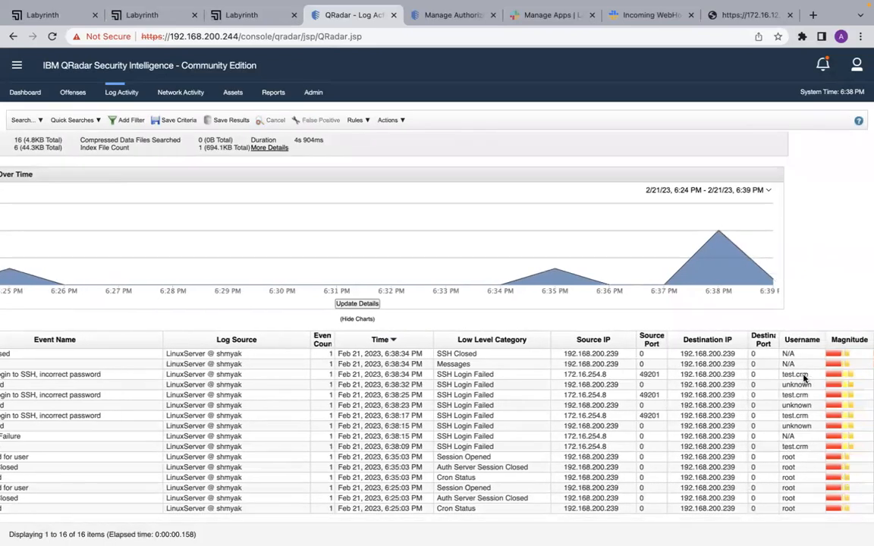
mouse_move(802, 378)
double_click(805, 374)
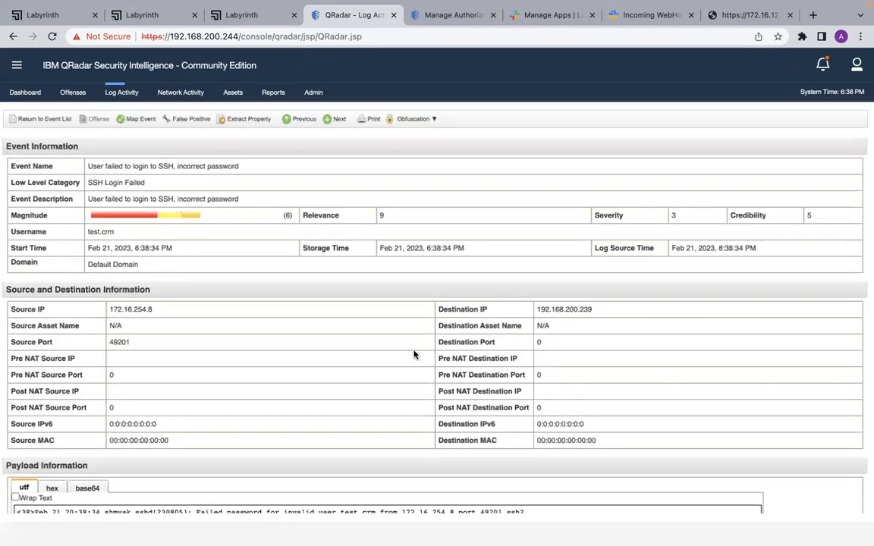
Scroll the event detail down to the failed-password payload for test.crm from 172.16.254.8
scroll(414, 354, "down", 1)
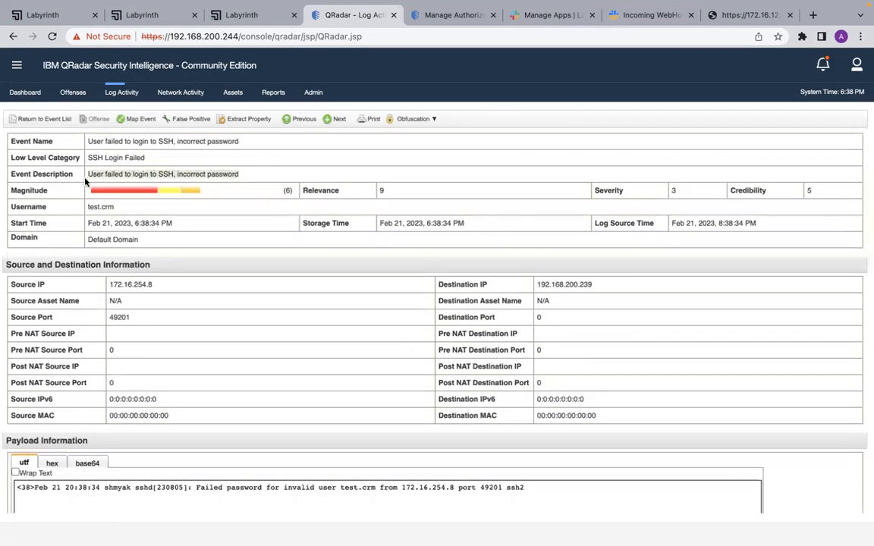
scroll(318, 302, "down", 4)
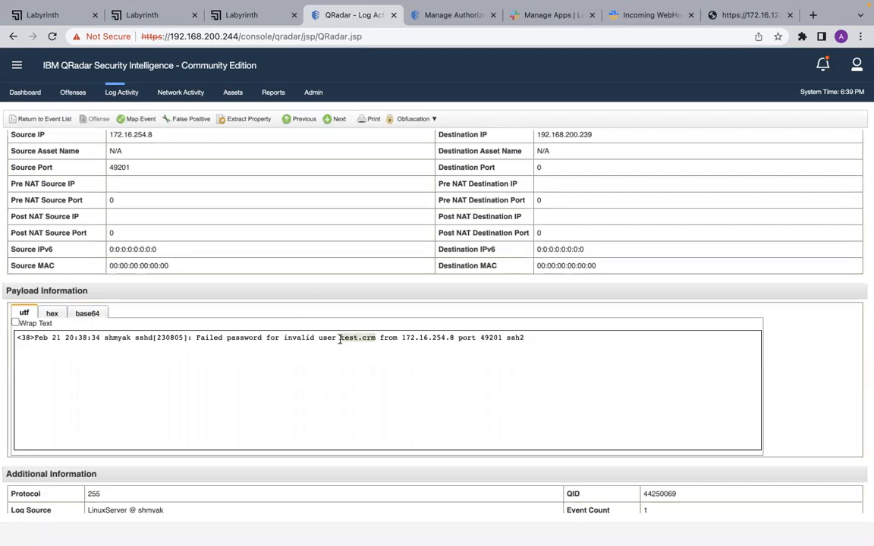
scroll(353, 356, "down", 5)
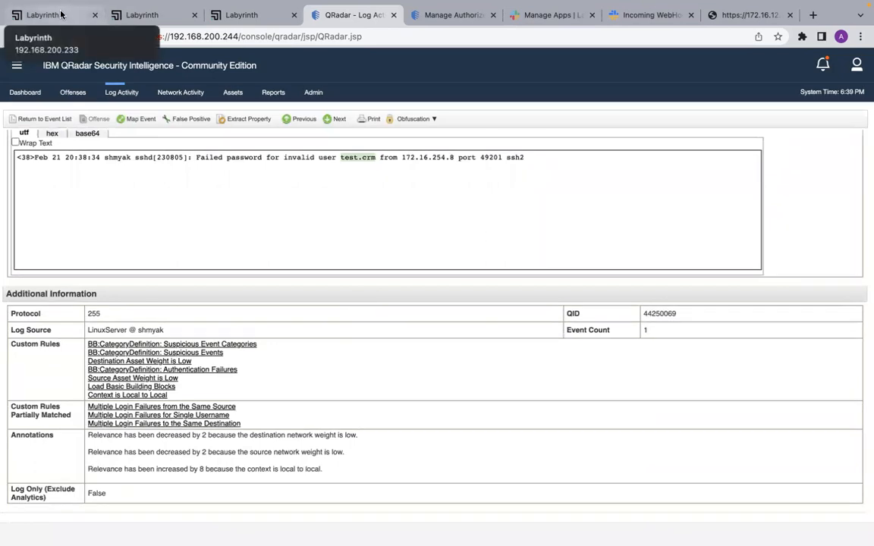
Close Labyrinth's CSV credentials dialog and reload the Alerts list to pick up new alerts
left_click(137, 13)
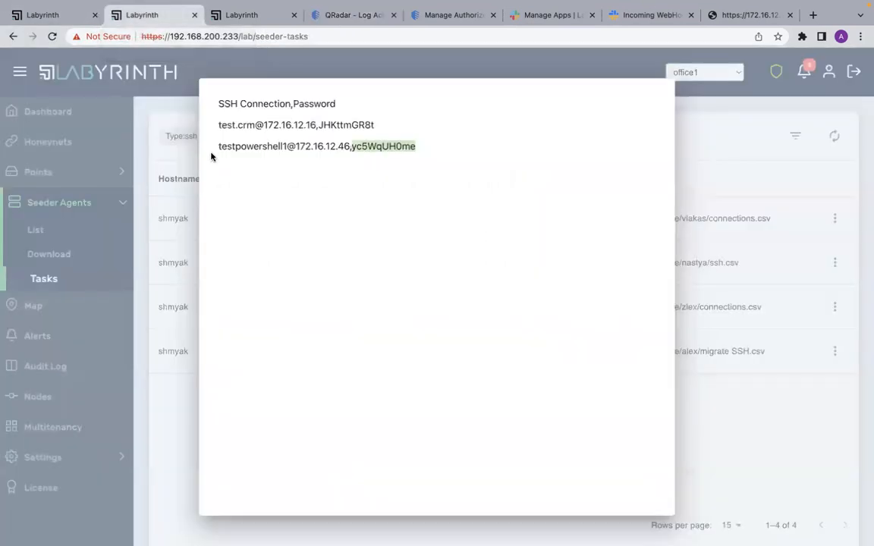
left_click(188, 157)
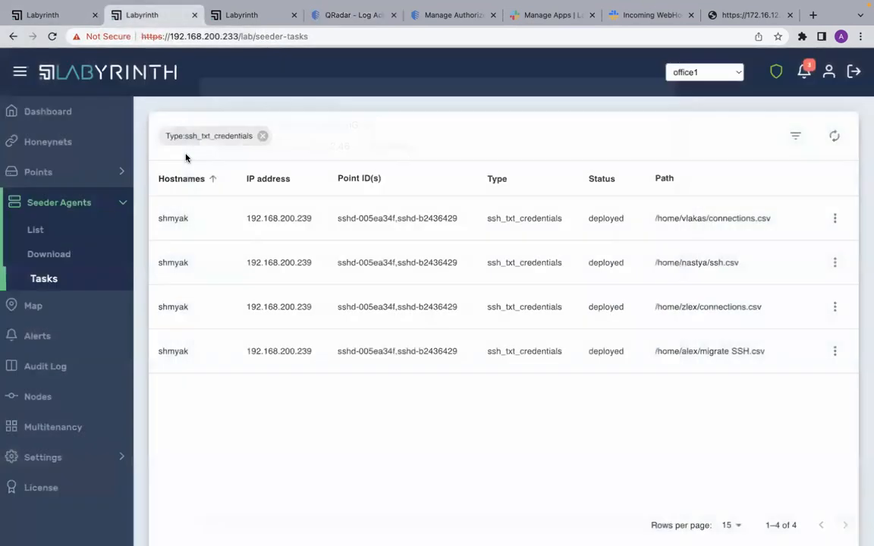
left_click(90, 347)
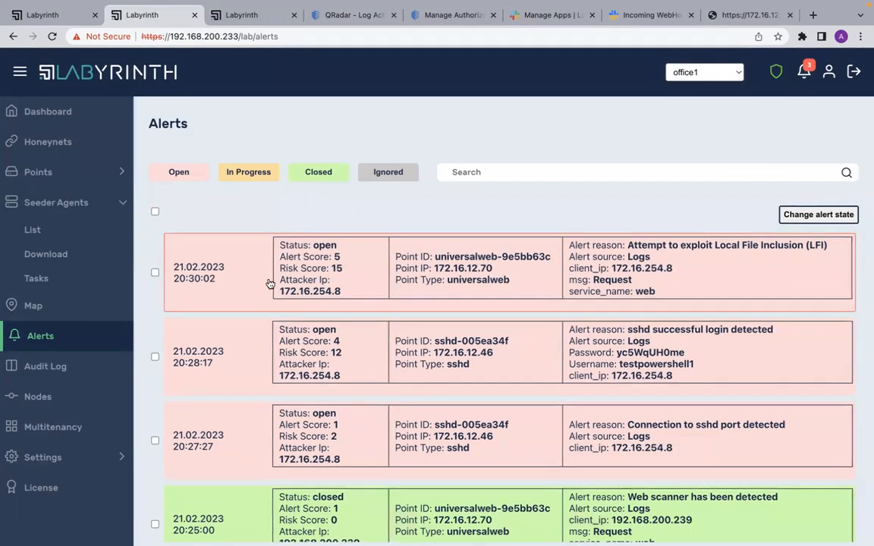
key("super+r")
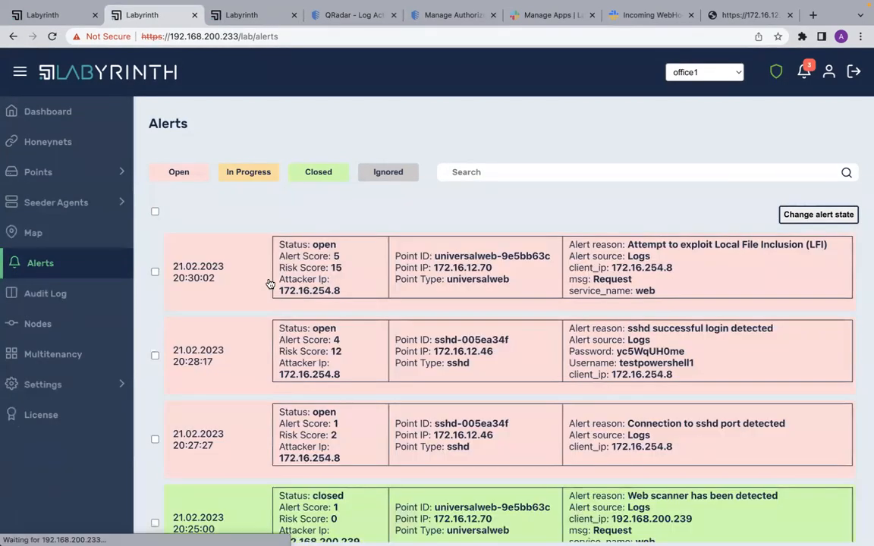
key("super+r")
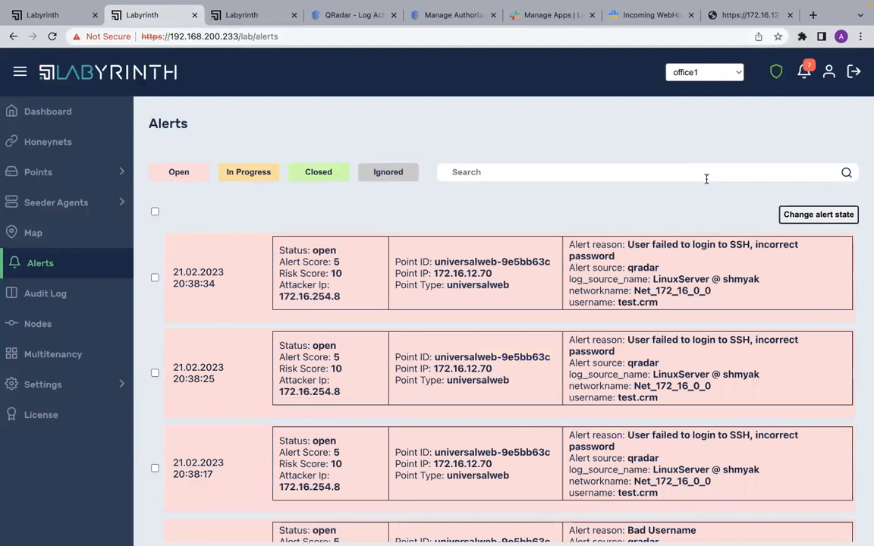
Expand the 20:38:25 QRadar failed-login alert and its related events, then move to Slack
scroll(694, 368, "down", 1)
scroll(694, 368, "up", 1)
scroll(695, 357, "down", 1)
scroll(695, 358, "up", 1)
left_click(615, 304)
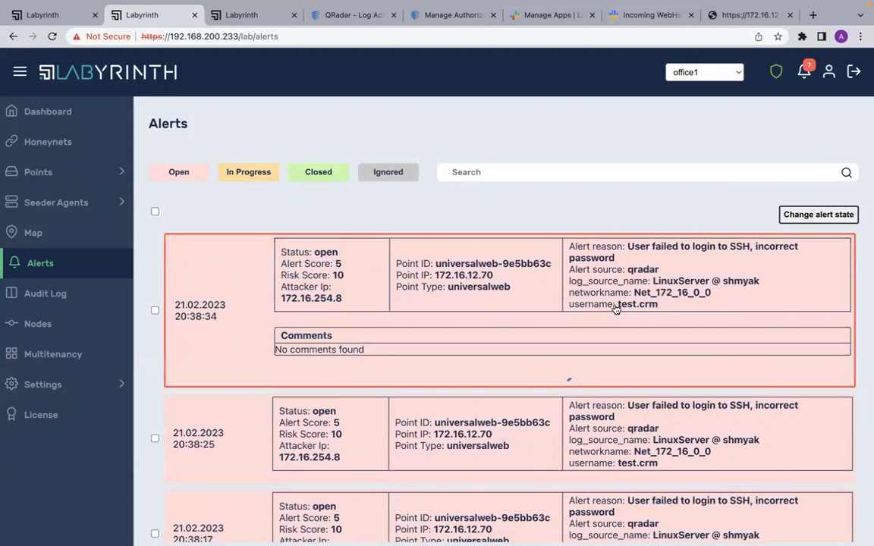
scroll(640, 341, "down", 1)
scroll(498, 327, "up", 1)
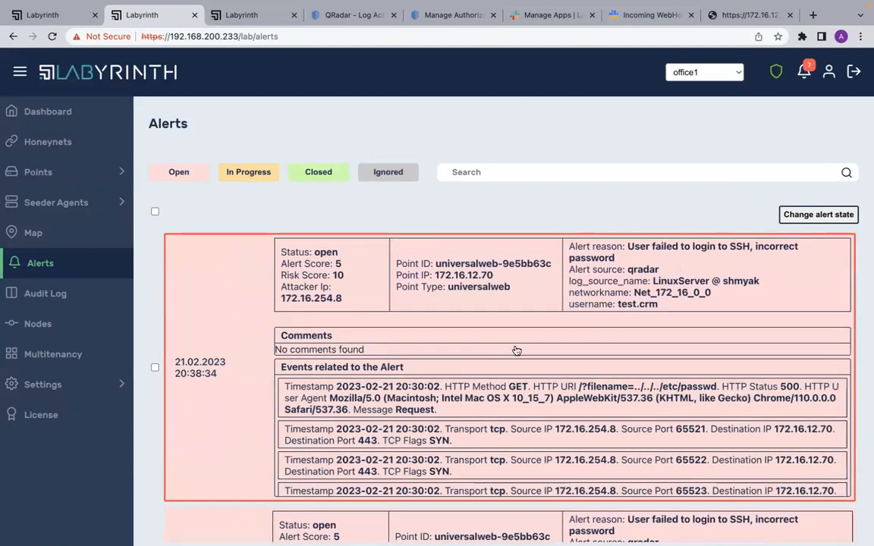
scroll(517, 351, "down", 5)
left_click(516, 319)
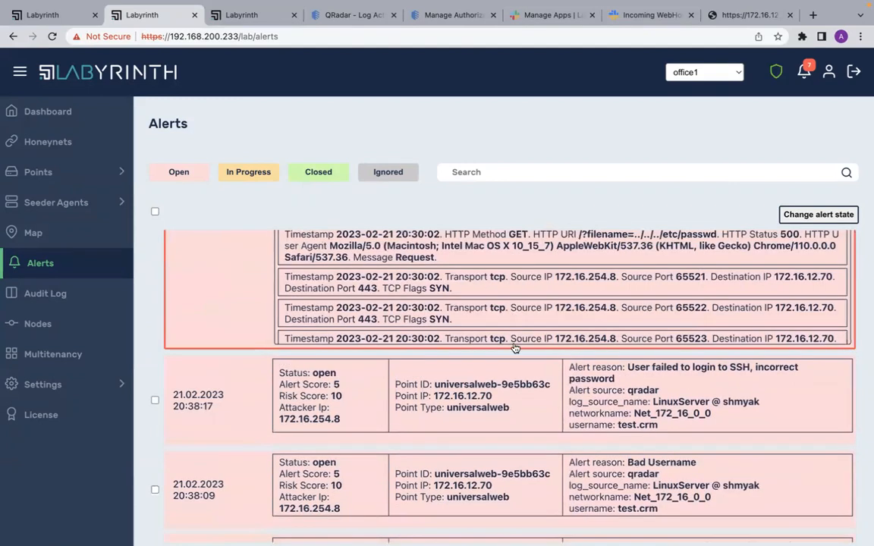
scroll(515, 349, "up", 5)
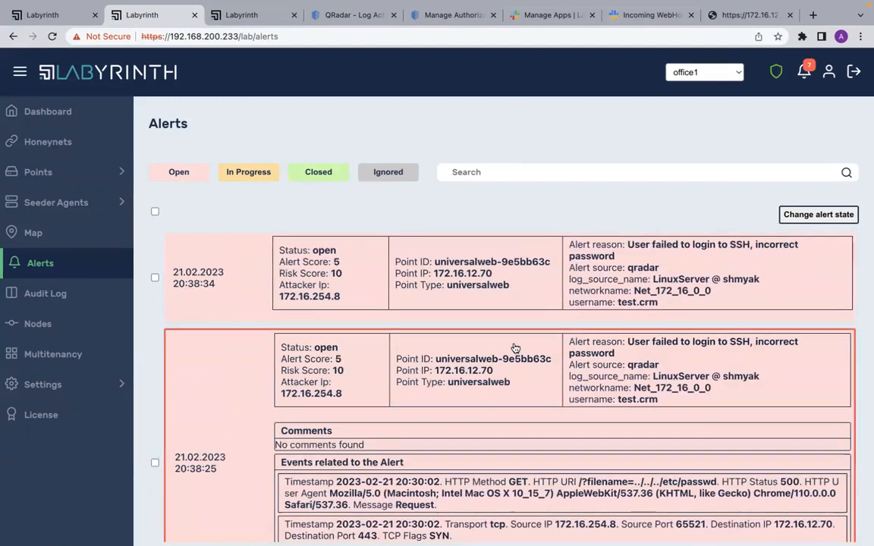
scroll(515, 348, "down", 5)
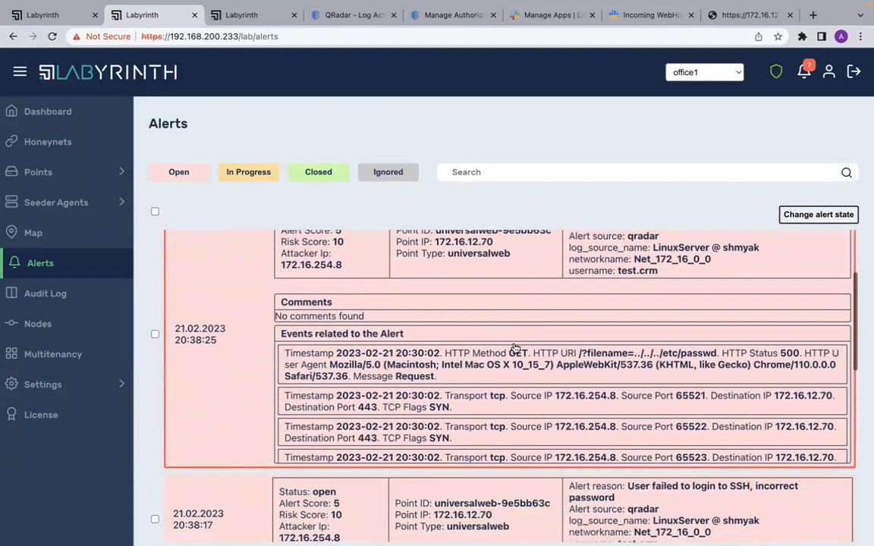
scroll(515, 348, "down", 1)
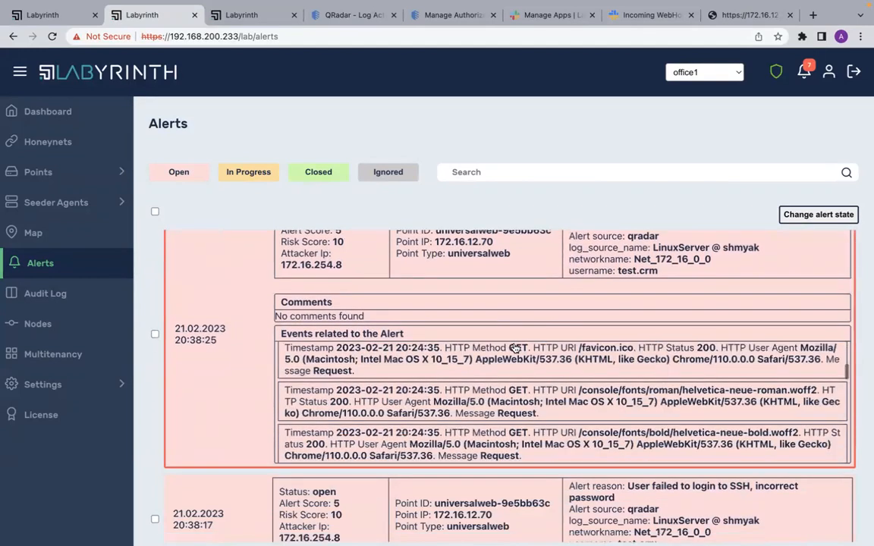
key("ctrl+Right")
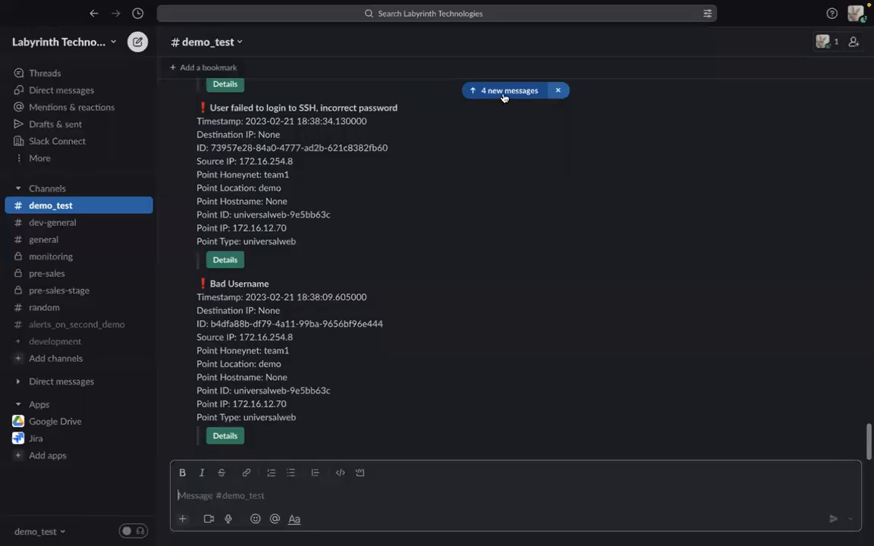
Jump to the four new Labyrinth alert messages in Slack's demo_test channel
left_click(503, 94)
scroll(438, 326, "down", 3)
scroll(438, 325, "down", 3)
Swipe back to the presentation and advance to the 'Thanks for your attention' Q&A slide
key("ctrl+Left")
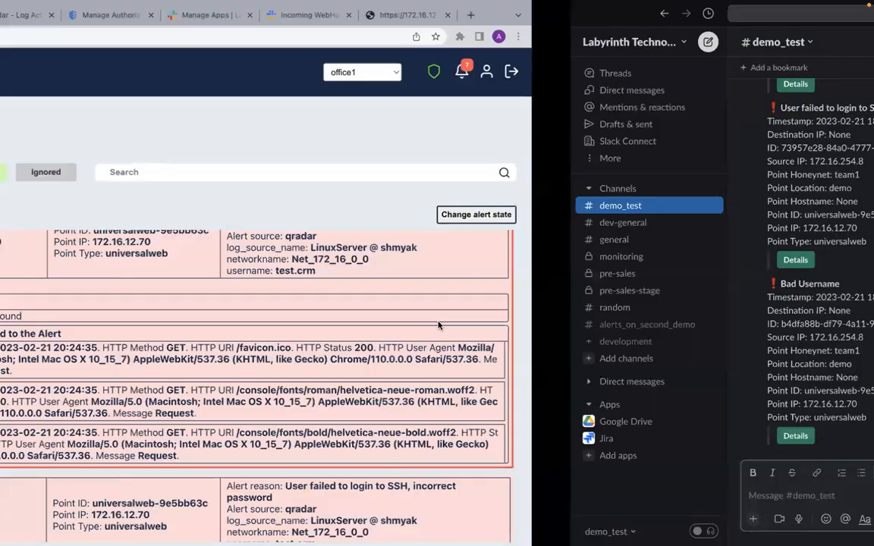
key("ctrl+Left")
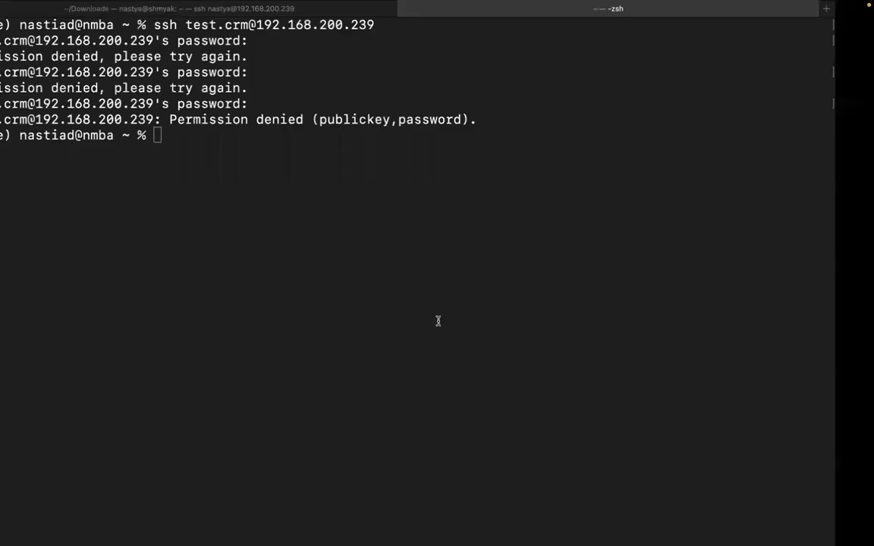
key("ctrl+Left")
key("Right")
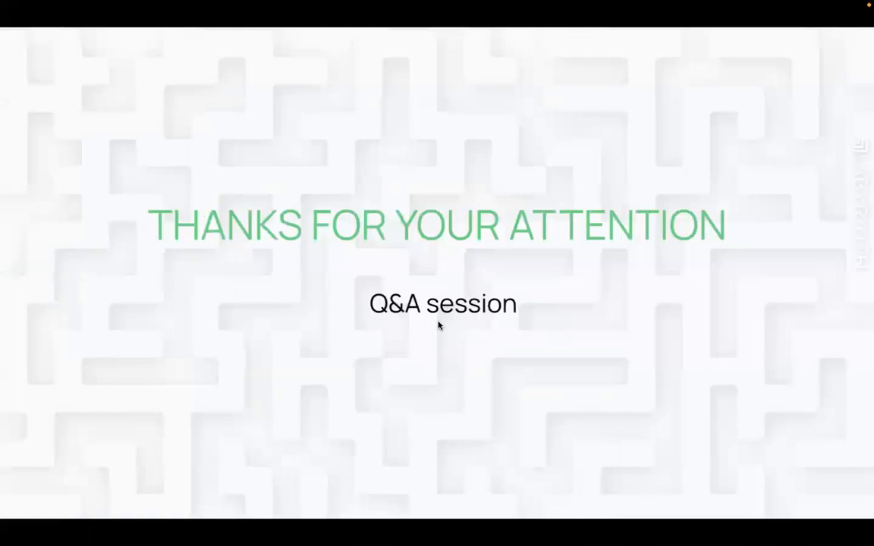